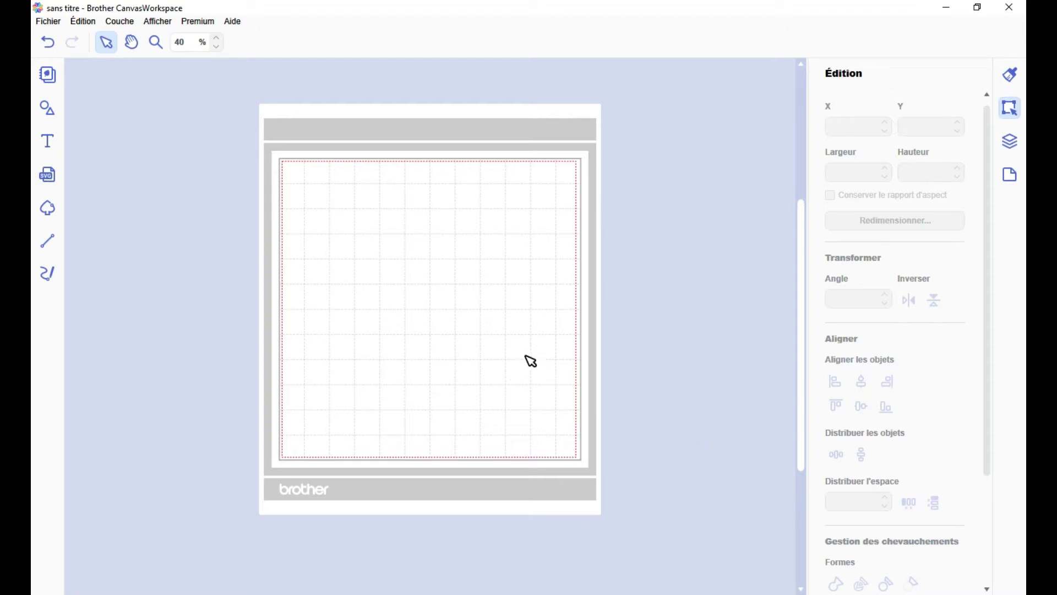
# Step: Add two plain 100 mm squares from the basic shapes, placing one over the mat's left edge and the other near its right edge
pyautogui.click(47, 108)
pyautogui.click(127, 124)
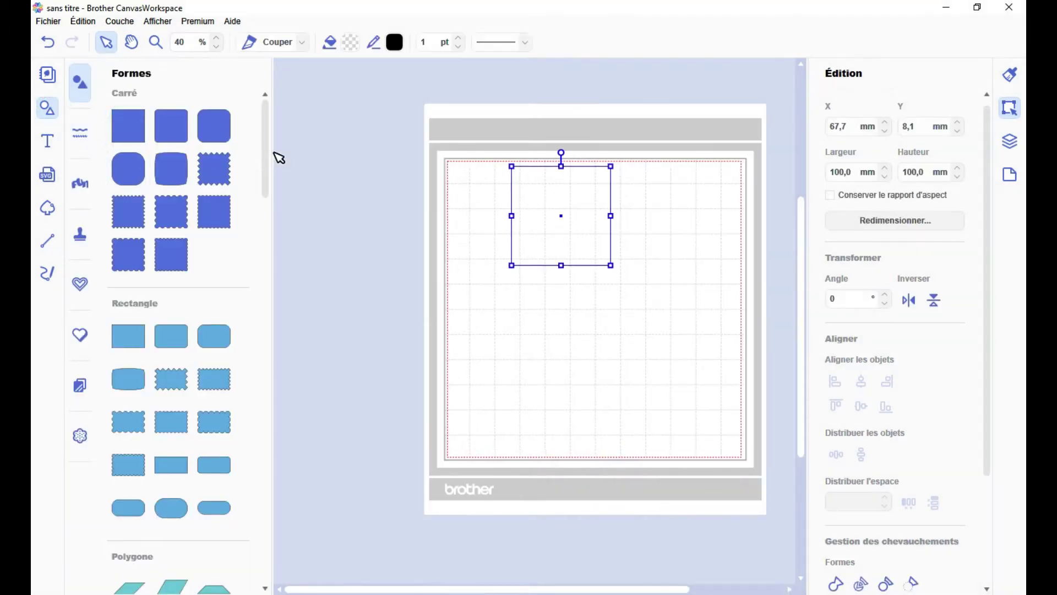
pyautogui.moveTo(134, 127); pyautogui.dragTo(474, 308)
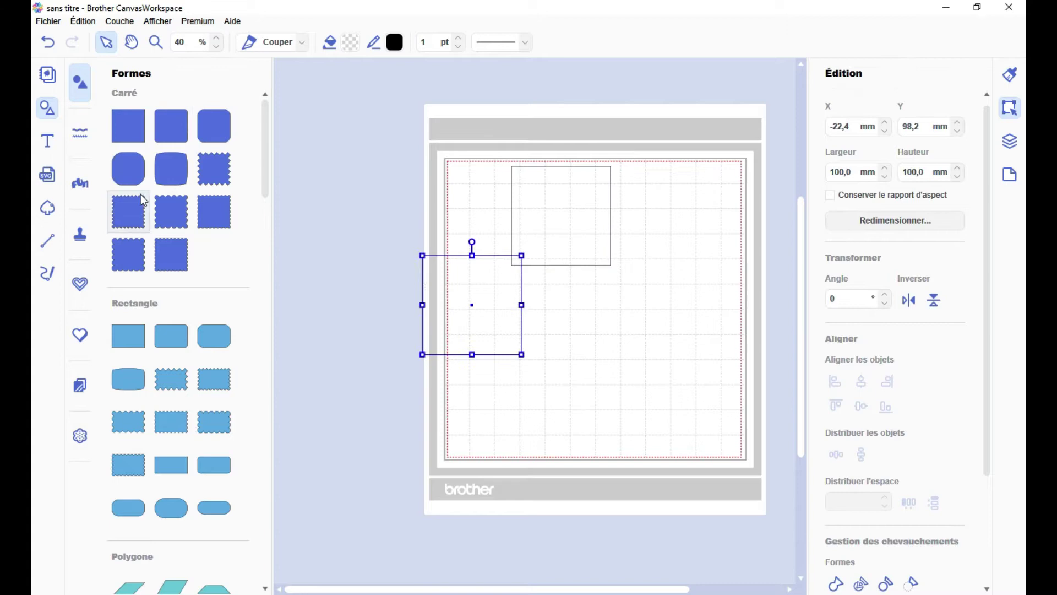
pyautogui.click(47, 108)
pyautogui.moveTo(432, 234); pyautogui.dragTo(551, 259)
# Step: Resize the square near the mat's right edge to 150 mm wide and 200 mm high
pyautogui.doubleClick(858, 178)
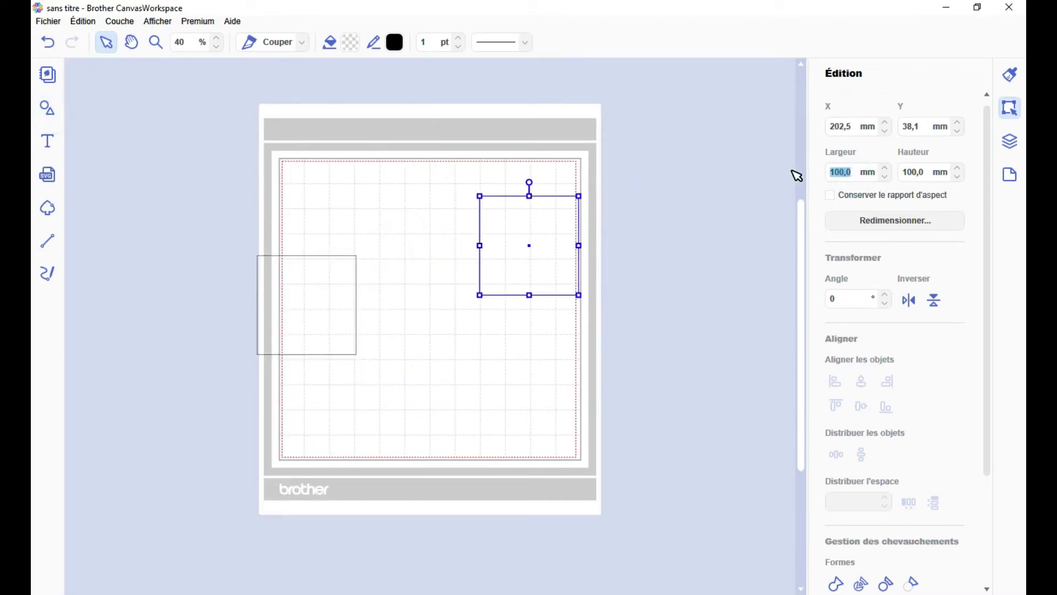
pyautogui.write('150')
pyautogui.press('Return')
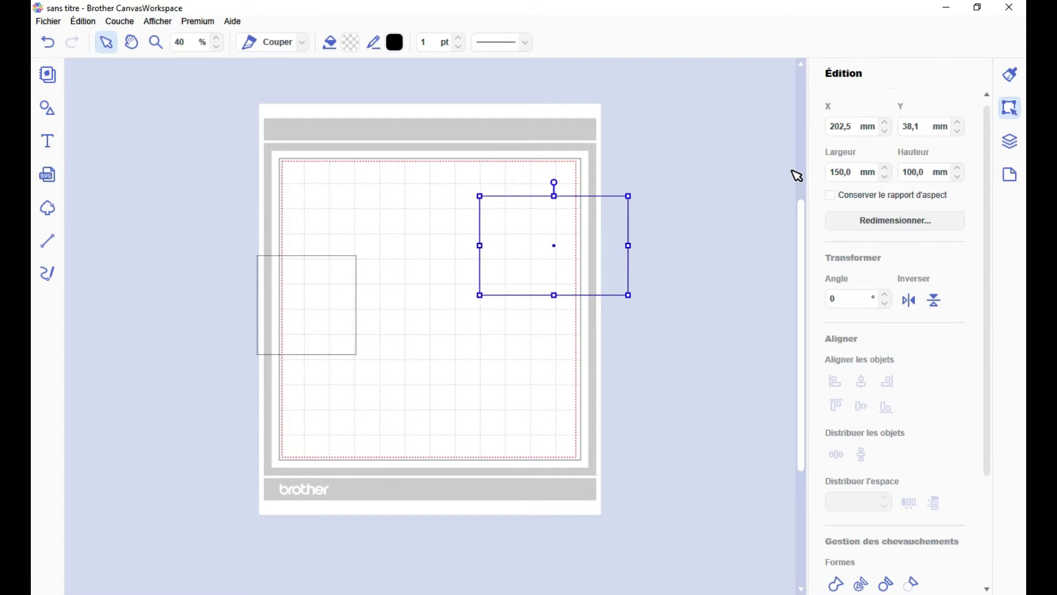
pyautogui.doubleClick(929, 177)
pyautogui.write('200')
pyautogui.press('Return')
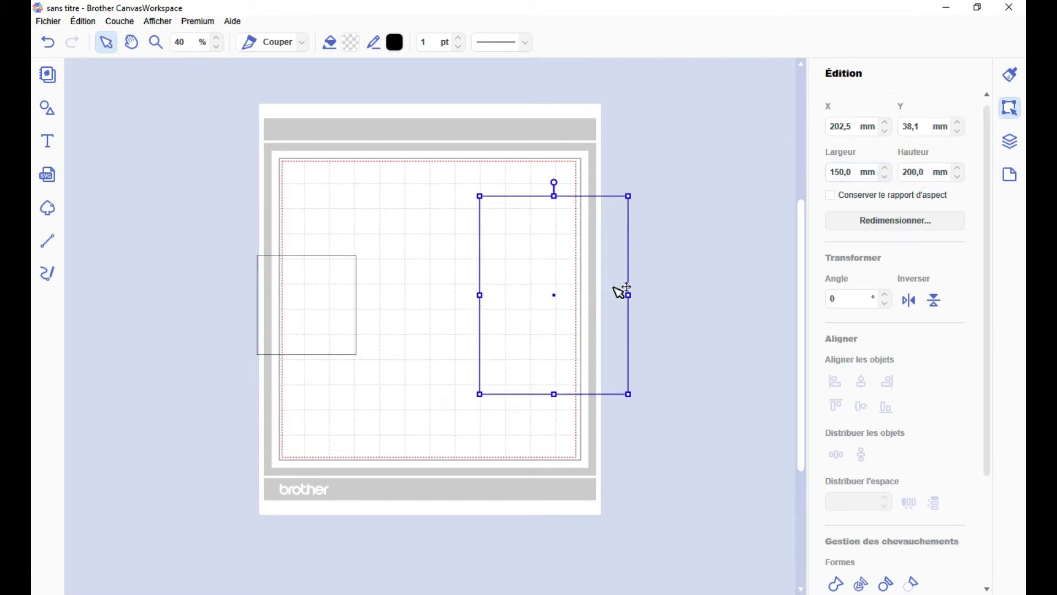
# Step: Shift the resized rectangle further right, bring the other square onto the mat, and make it 150 mm wide and 200 mm high
pyautogui.click(538, 274)
pyautogui.moveTo(539, 255); pyautogui.dragTo(523, 286)
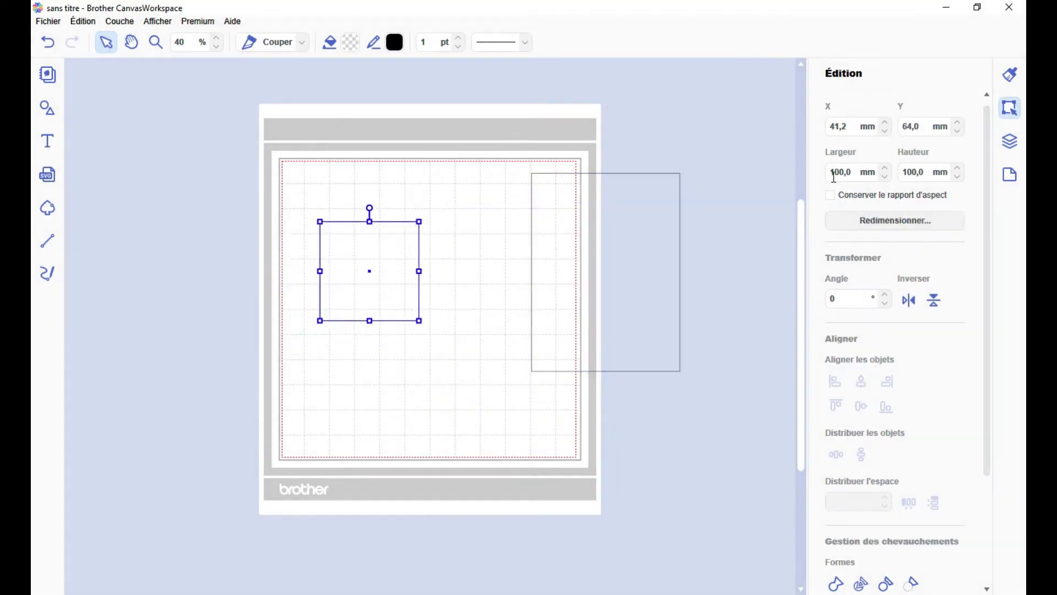
pyautogui.click(856, 174)
pyautogui.doubleClick(856, 174)
pyautogui.write('150')
pyautogui.press('Return')
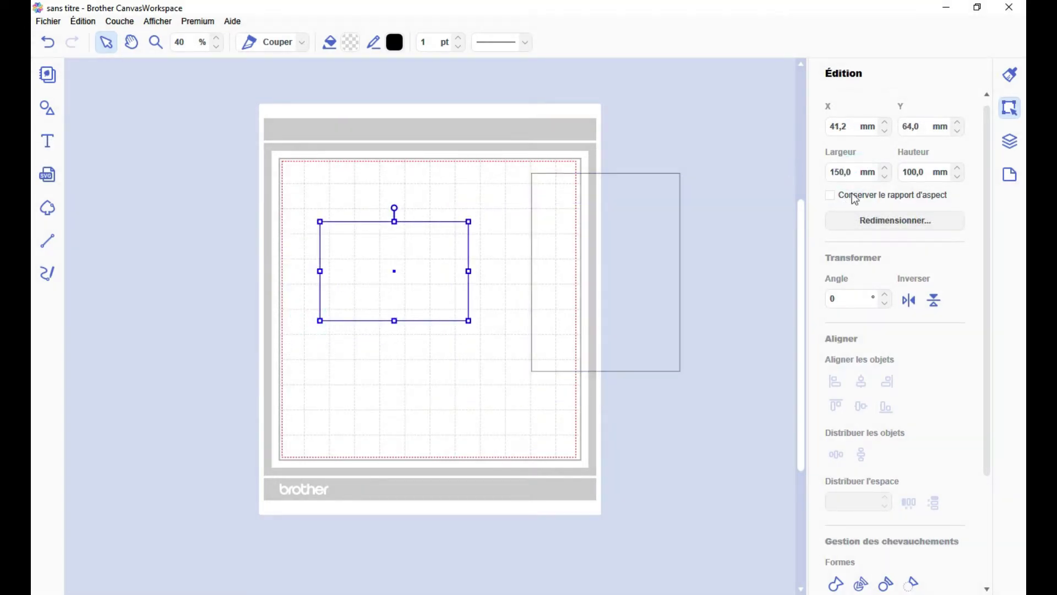
pyautogui.doubleClick(915, 172)
pyautogui.write('200')
pyautogui.press('Return')
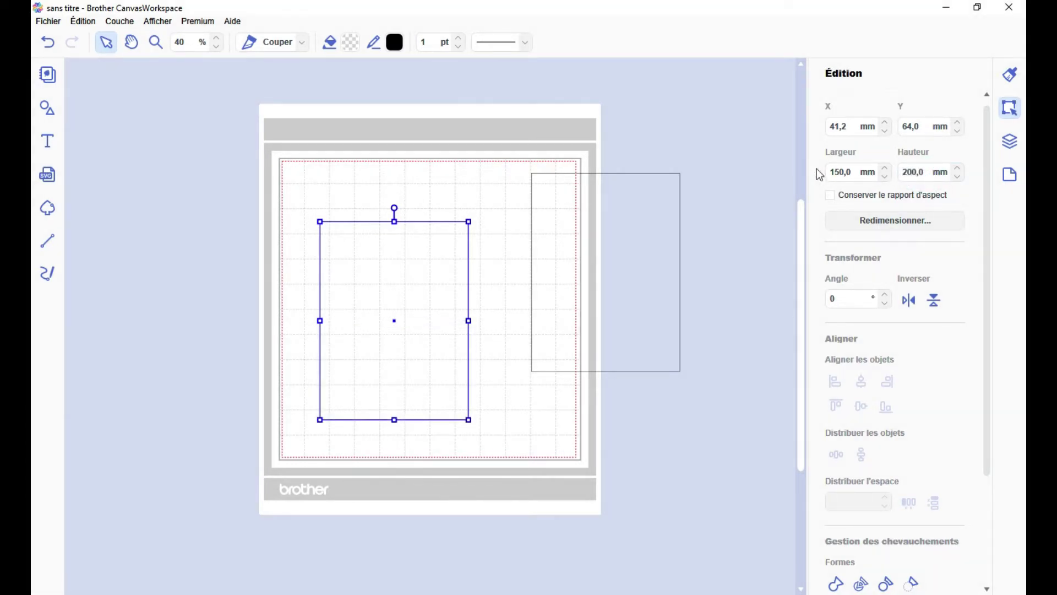
# Step: Duplicate the rectangle on the mat and resize the copy to 130 mm wide and 180 mm high
pyautogui.hotkey('ctrl', 'd')
pyautogui.doubleClick(856, 174)
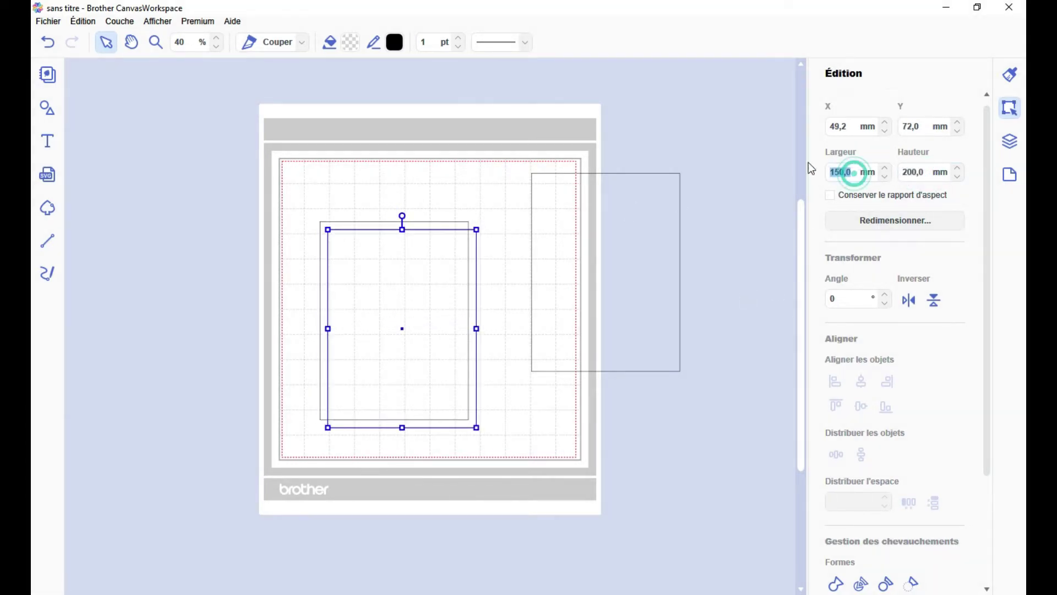
pyautogui.write('130')
pyautogui.press('Return')
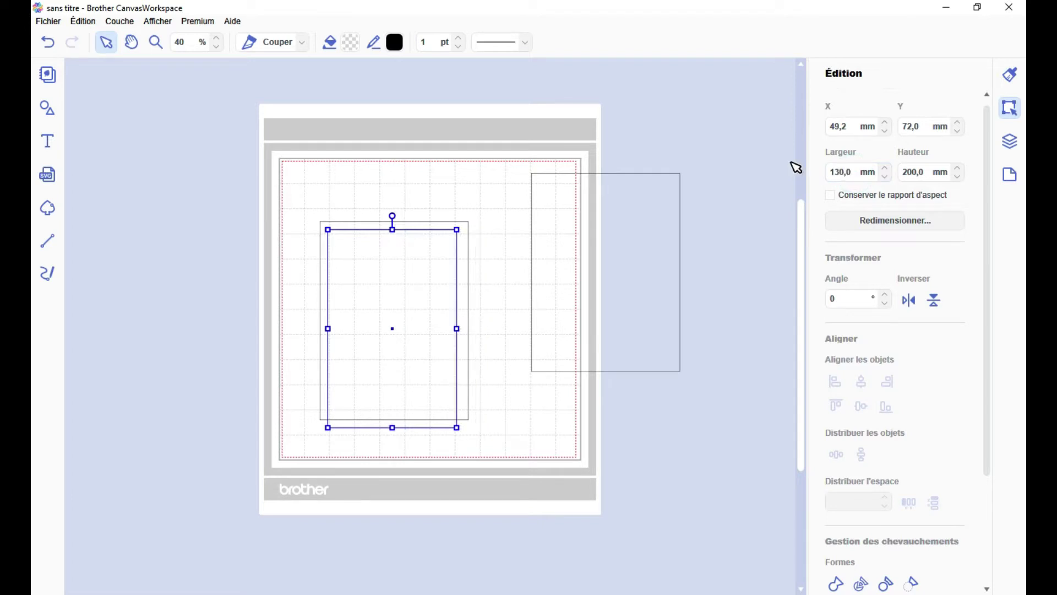
pyautogui.doubleClick(927, 175)
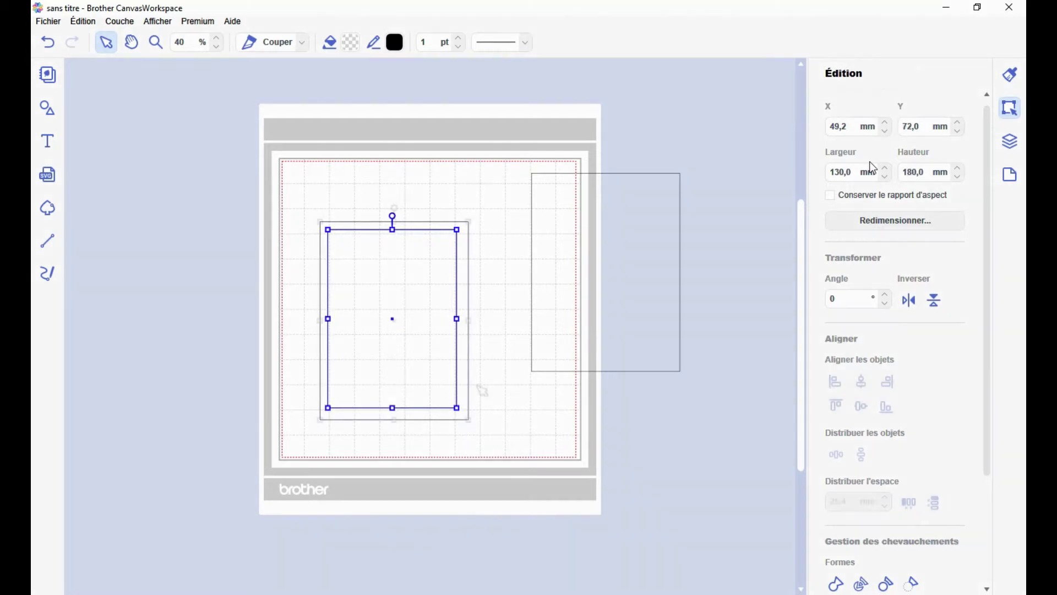
# Step: Select the two overlapping rectangles and centre them on each other horizontally and vertically
pyautogui.keyDown('shift'); pyautogui.click(469, 388); pyautogui.keyUp('shift')
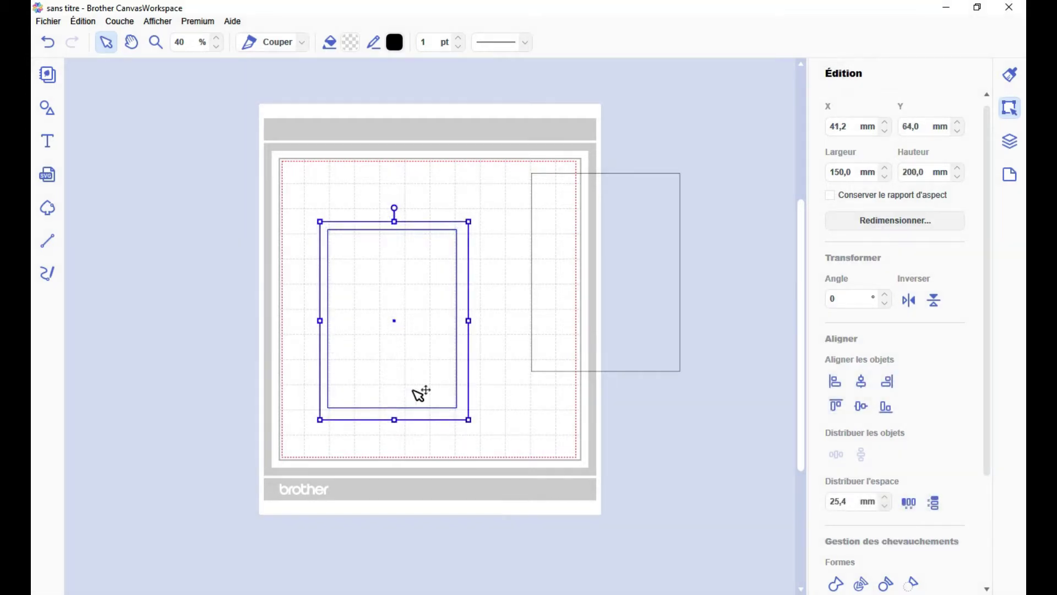
pyautogui.click(864, 388)
pyautogui.click(864, 407)
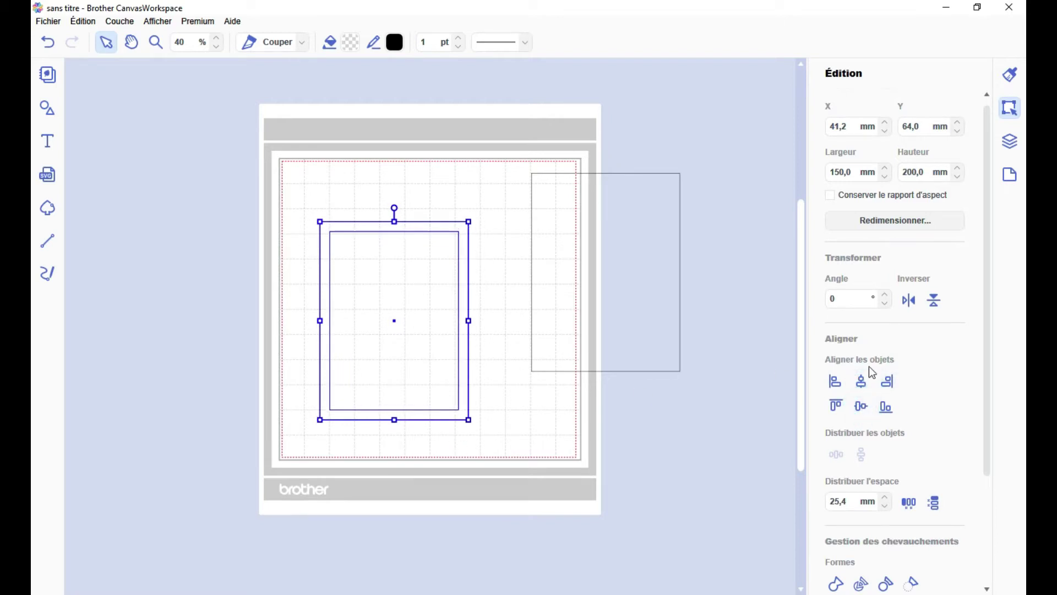
pyautogui.click(863, 409)
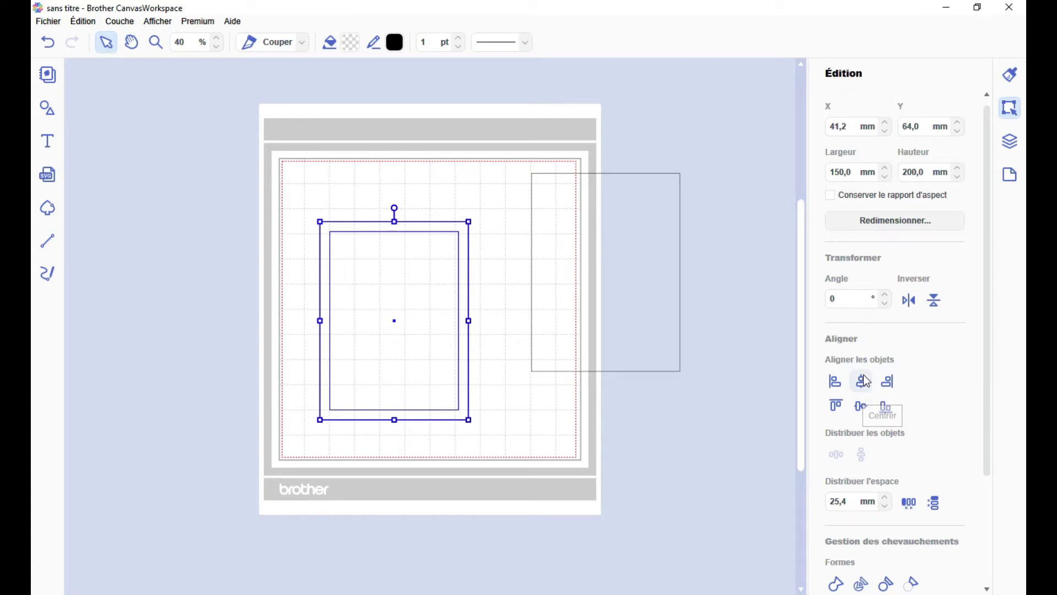
# Step: Divide the two centred rectangles, pull the inner piece out of the frame, and delete it
pyautogui.scroll(-3, 932, 416)
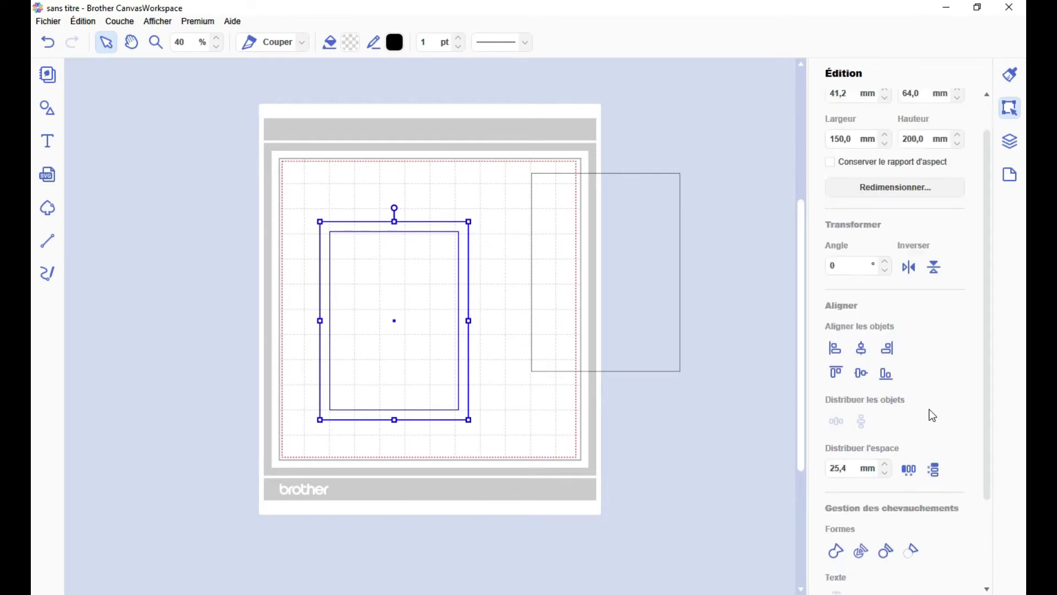
pyautogui.scroll(-1, 932, 416)
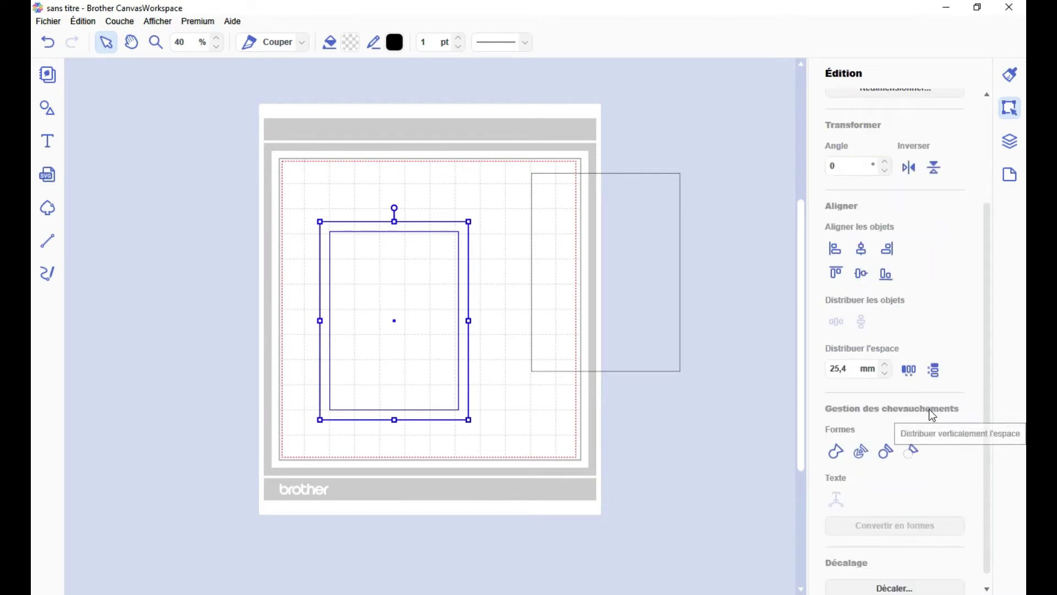
pyautogui.click(863, 453)
pyautogui.click(514, 341)
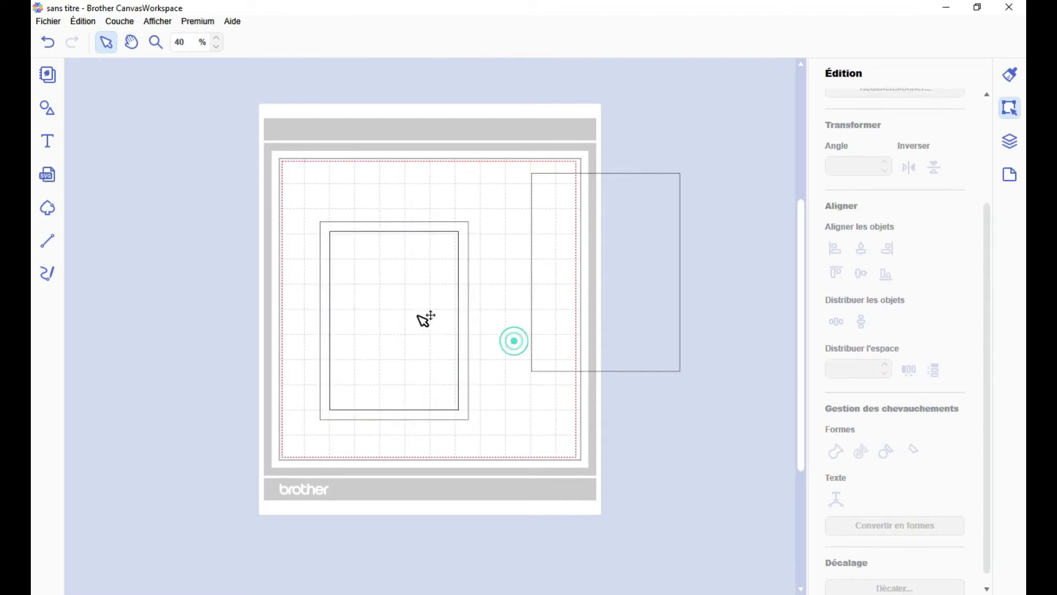
pyautogui.moveTo(425, 318); pyautogui.dragTo(190, 320)
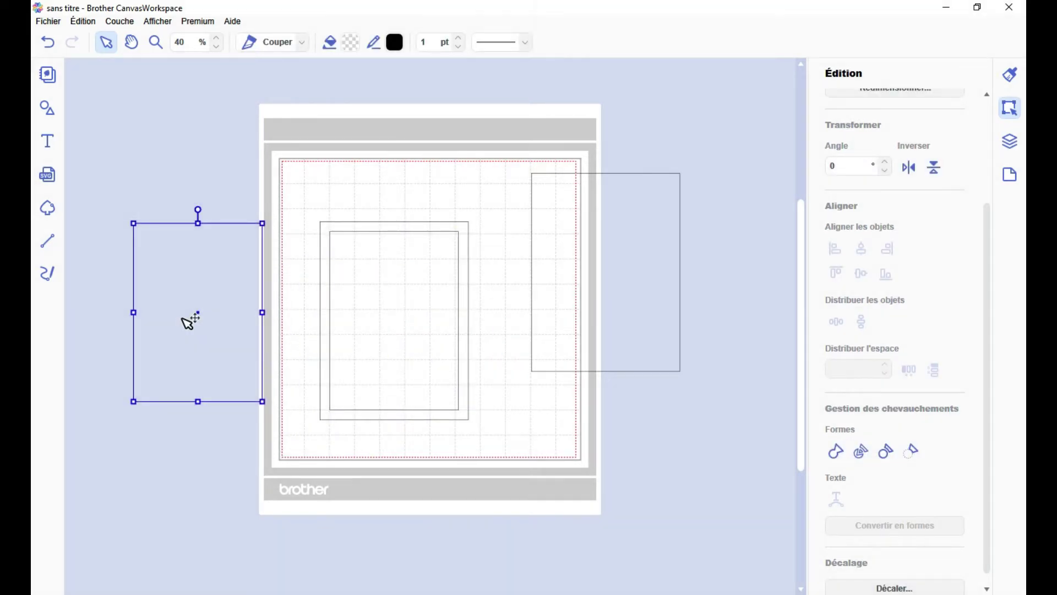
pyautogui.press('Delete')
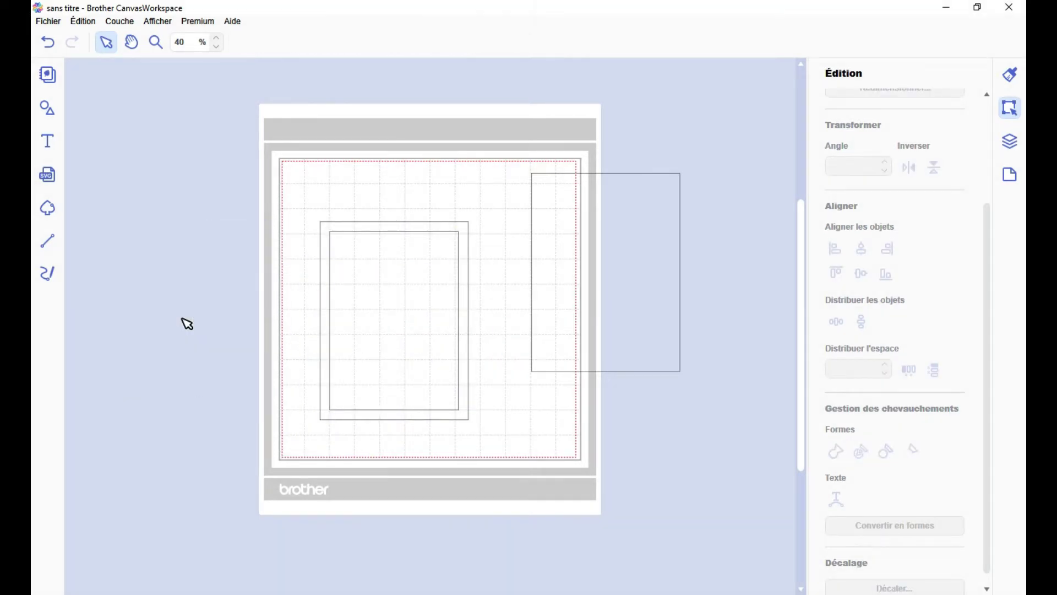
# Step: Fill the rectangular frame with black (#000000) as a check of the cut-out, and undo the fill
pyautogui.click(421, 276)
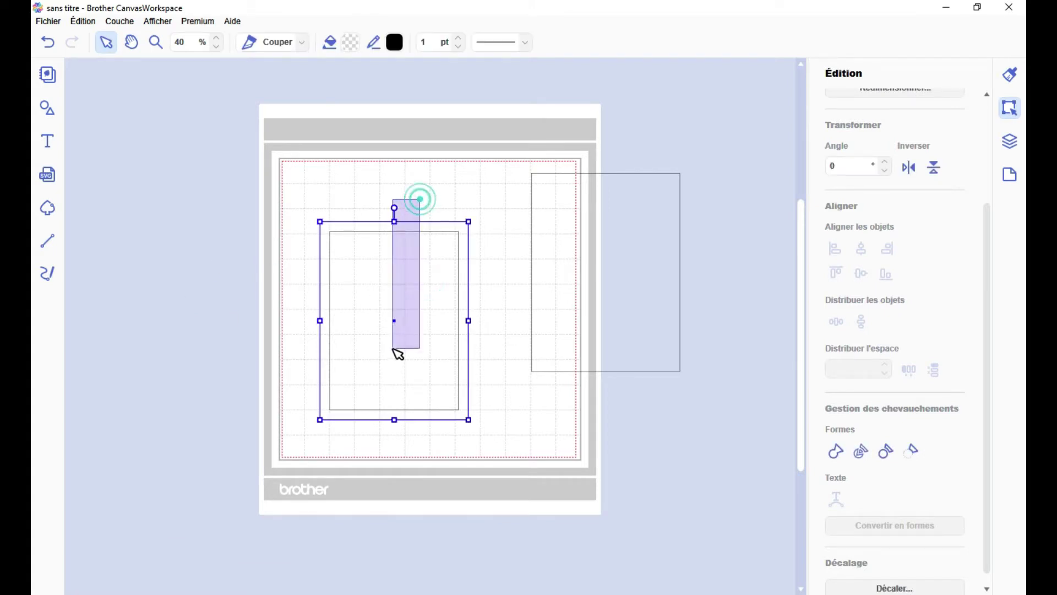
pyautogui.click(351, 42)
pyautogui.click(340, 359)
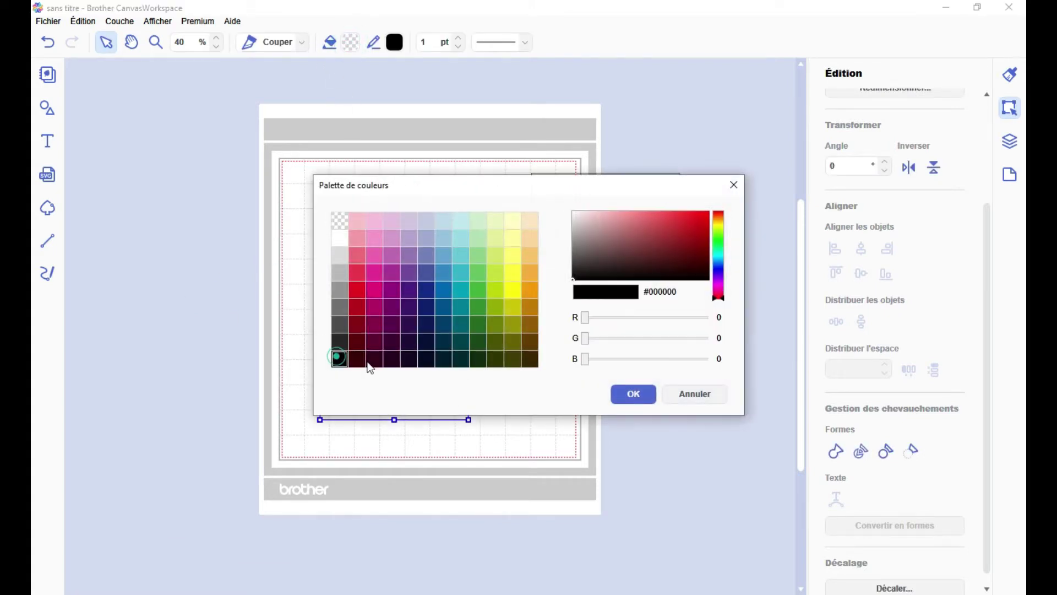
pyautogui.click(629, 395)
pyautogui.click(552, 441)
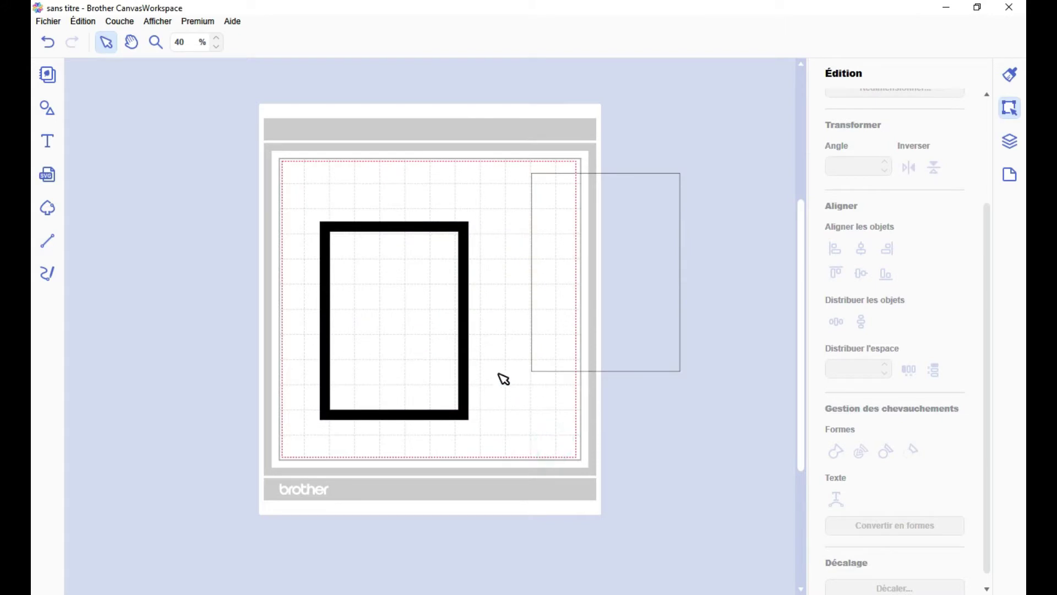
pyautogui.hotkey('ctrl', 'z')
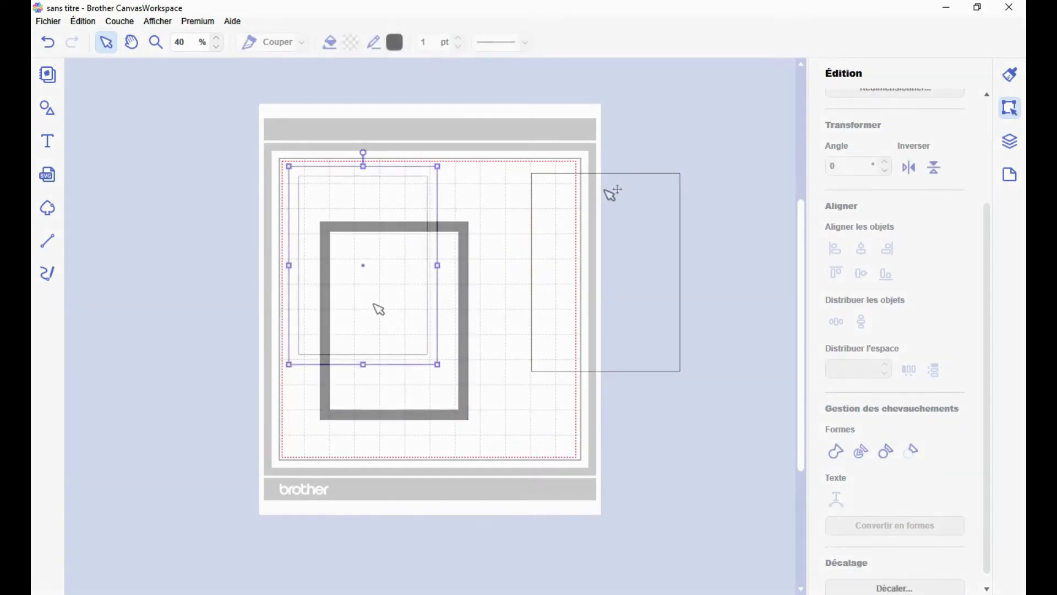
# Step: Move the plain 150 × 200 mm rectangle beside the frame and add the letters A and i as separate text objects
pyautogui.moveTo(607, 191); pyautogui.dragTo(522, 185)
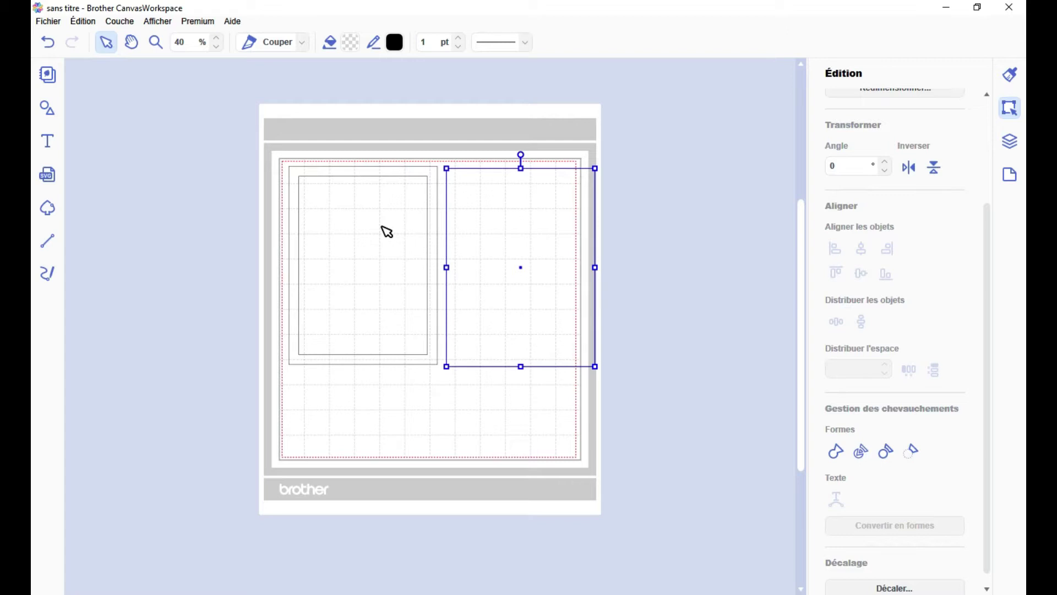
pyautogui.moveTo(507, 231); pyautogui.dragTo(509, 223)
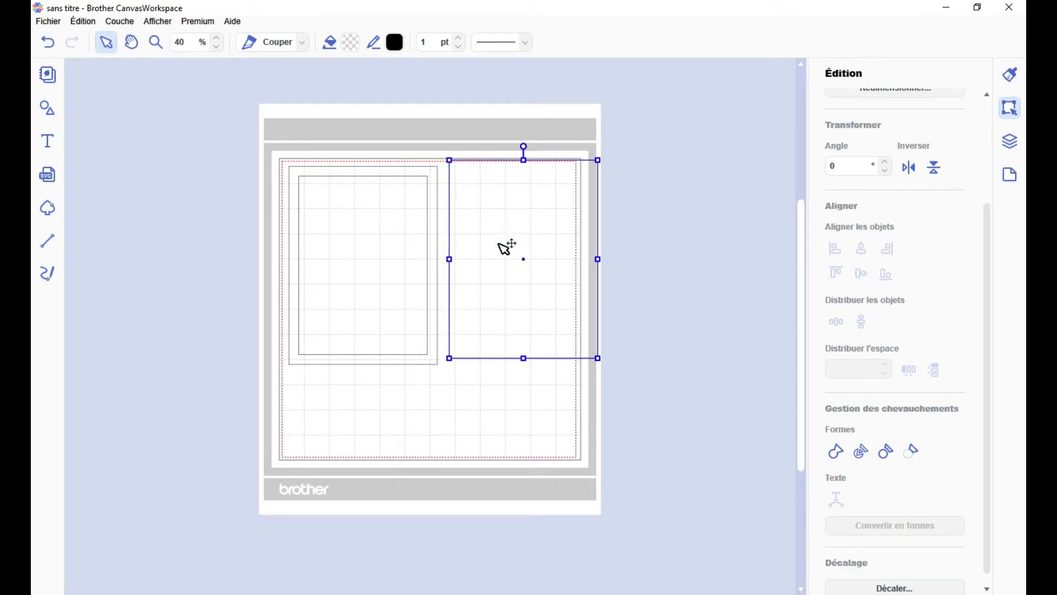
pyautogui.click(47, 141)
pyautogui.click(413, 430)
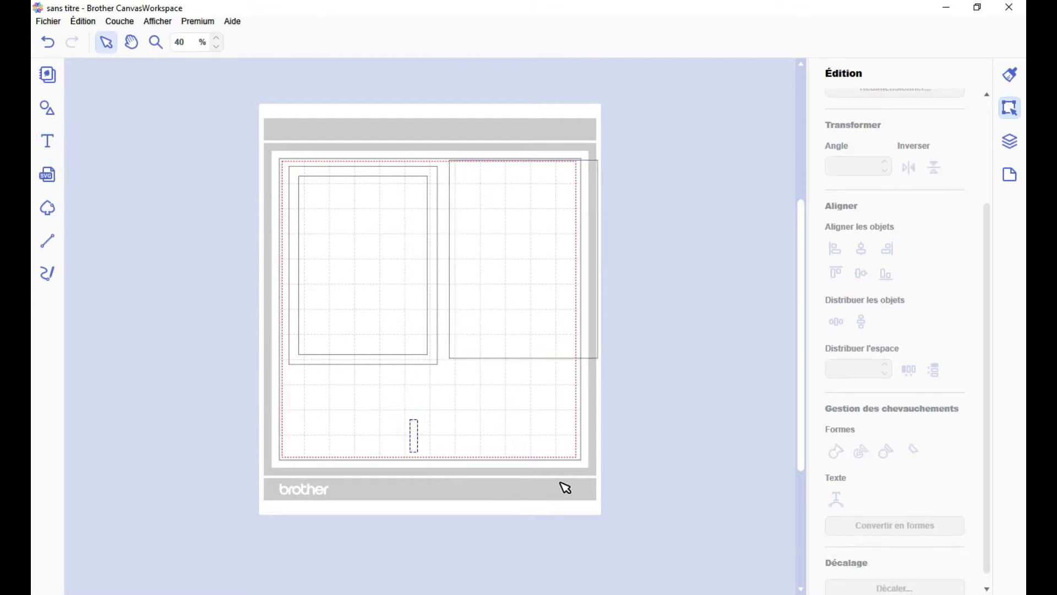
pyautogui.write('A')
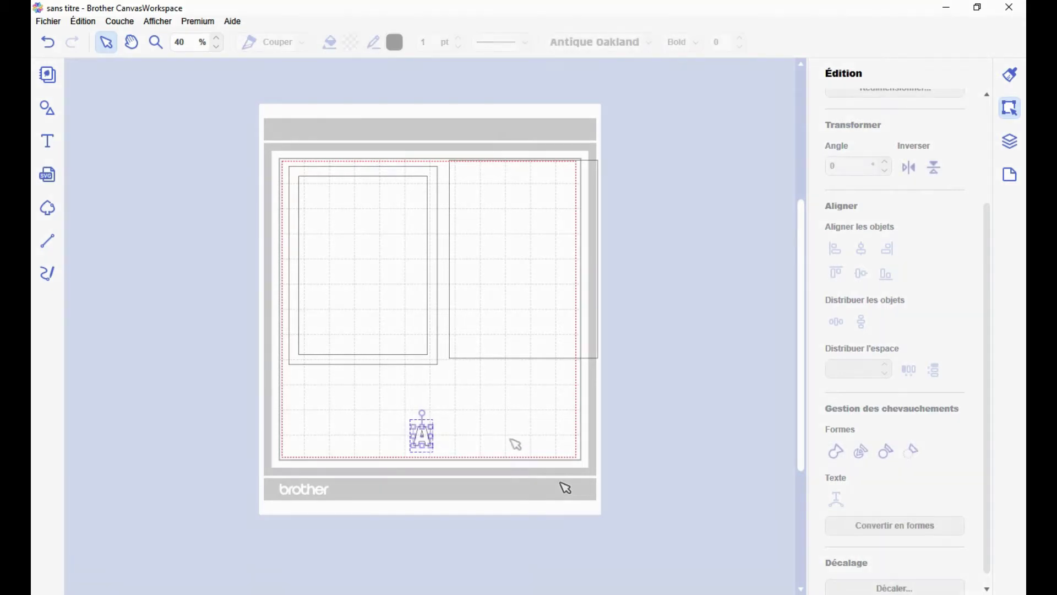
pyautogui.click(481, 440)
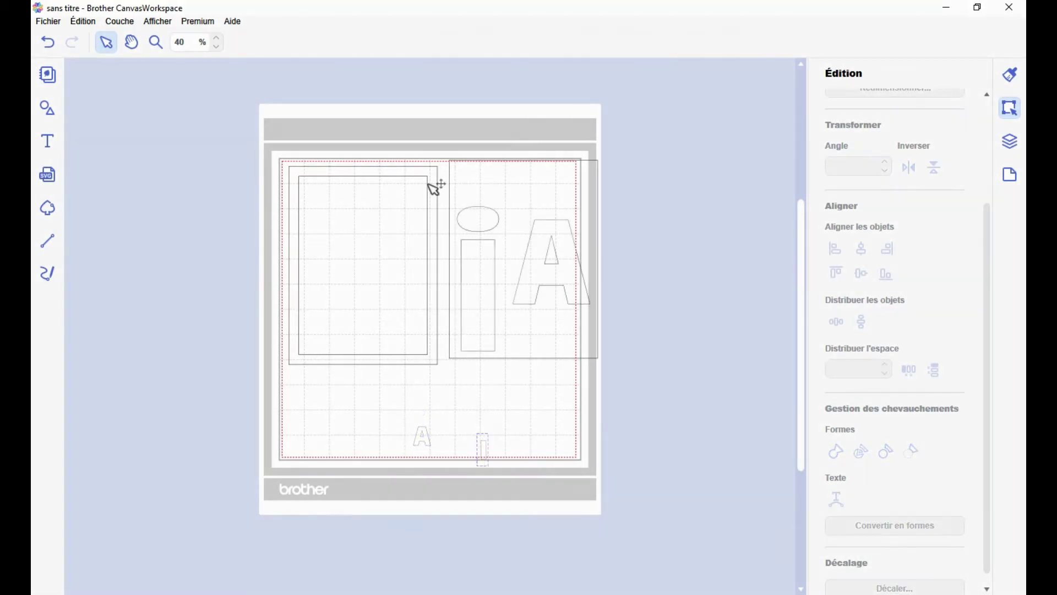
# Step: Move the frame off the mat to the left, and bring the rectangle with its two letters fully onto the mat
pyautogui.moveTo(429, 183); pyautogui.dragTo(251, 169)
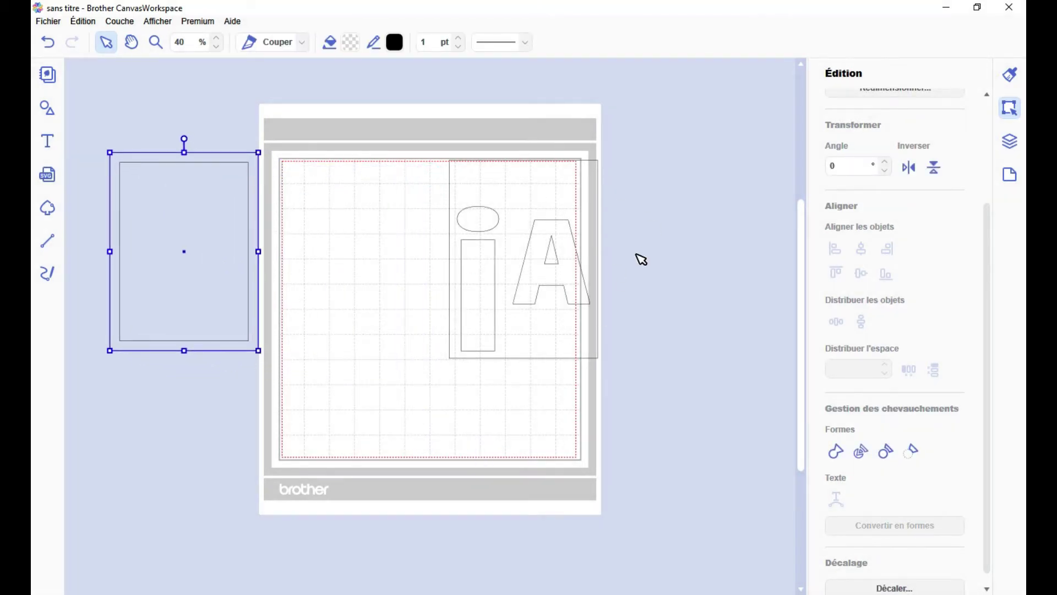
pyautogui.moveTo(655, 224); pyautogui.dragTo(436, 348)
pyautogui.moveTo(551, 202); pyautogui.dragTo(502, 256)
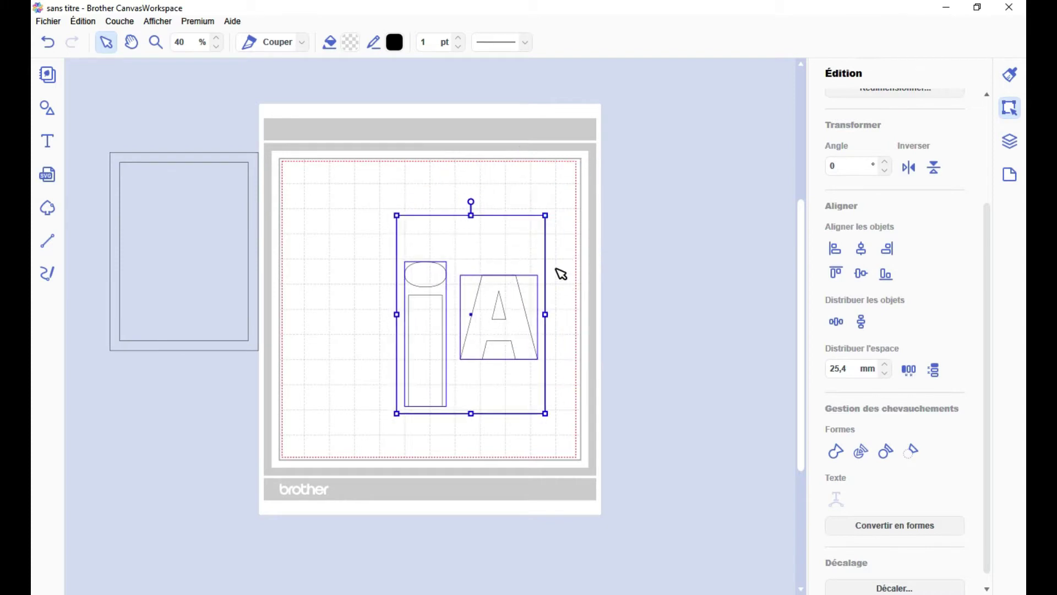
pyautogui.click(611, 272)
# Step: Reposition the letters inside the rectangle, raising the i and lowering the A so their bases line up
pyautogui.scroll(2, 466, 383)
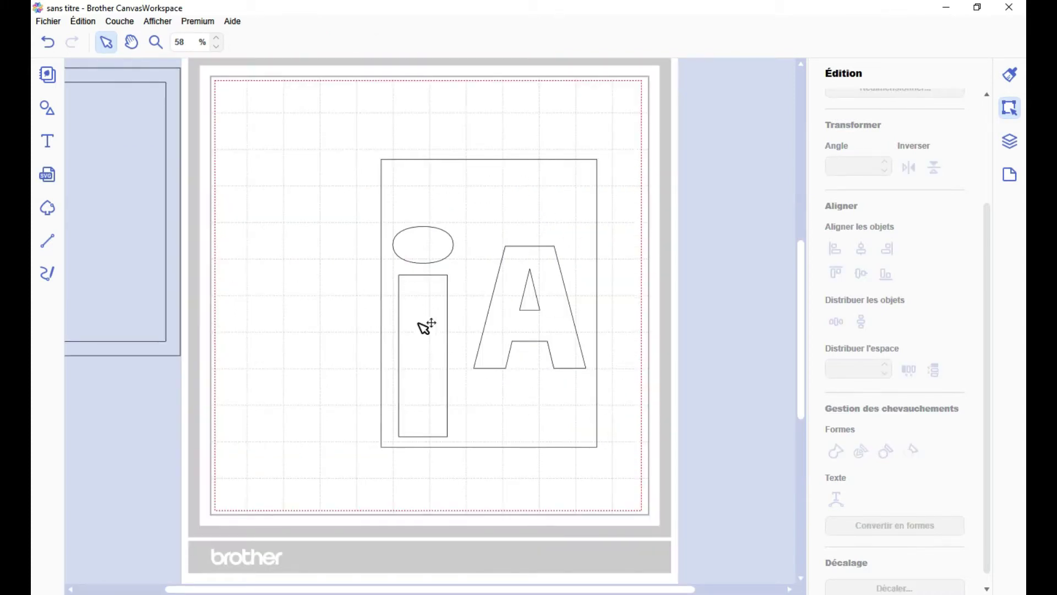
pyautogui.moveTo(422, 325); pyautogui.dragTo(430, 293)
pyautogui.moveTo(557, 274); pyautogui.dragTo(558, 309)
# Step: Divide the rectangle and both letters into separate pieces, and fill the background piece with black (#000000)
pyautogui.moveTo(670, 385); pyautogui.dragTo(354, 205)
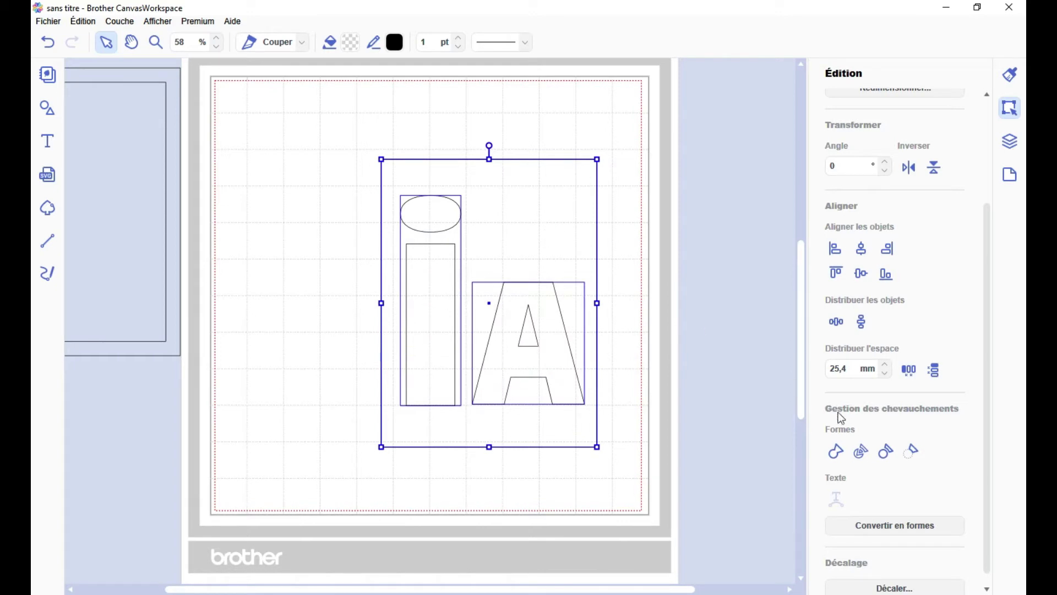
pyautogui.click(862, 452)
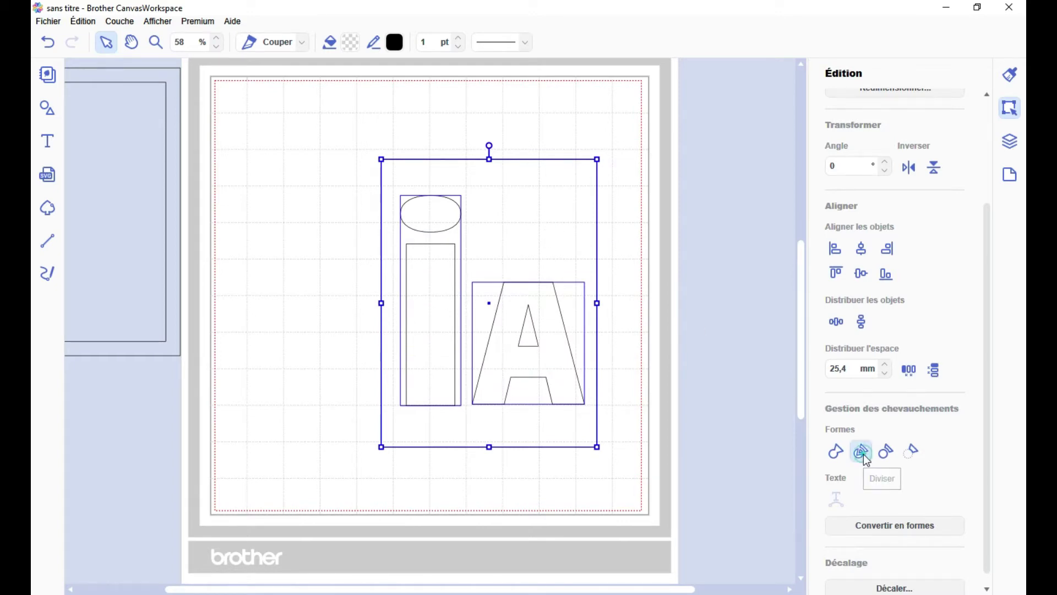
pyautogui.click(352, 43)
pyautogui.click(339, 359)
pyautogui.click(634, 394)
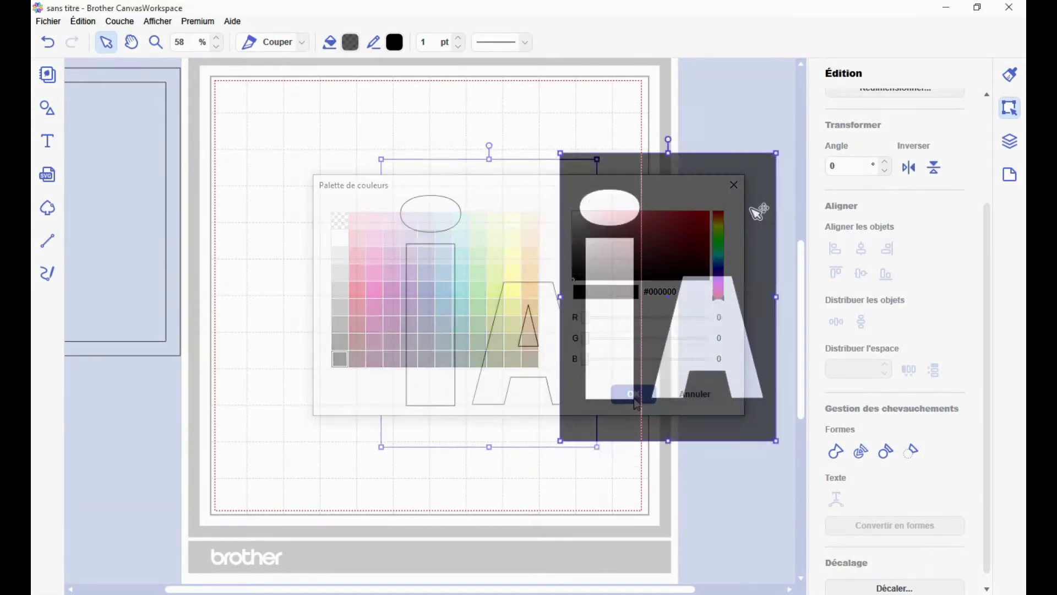
# Step: Move the black background piece clear of the letters, shift the letter outlines to the mat's lower left, and bring the black piece onto the mat
pyautogui.click(537, 126)
pyautogui.moveTo(406, 436); pyautogui.dragTo(419, 415)
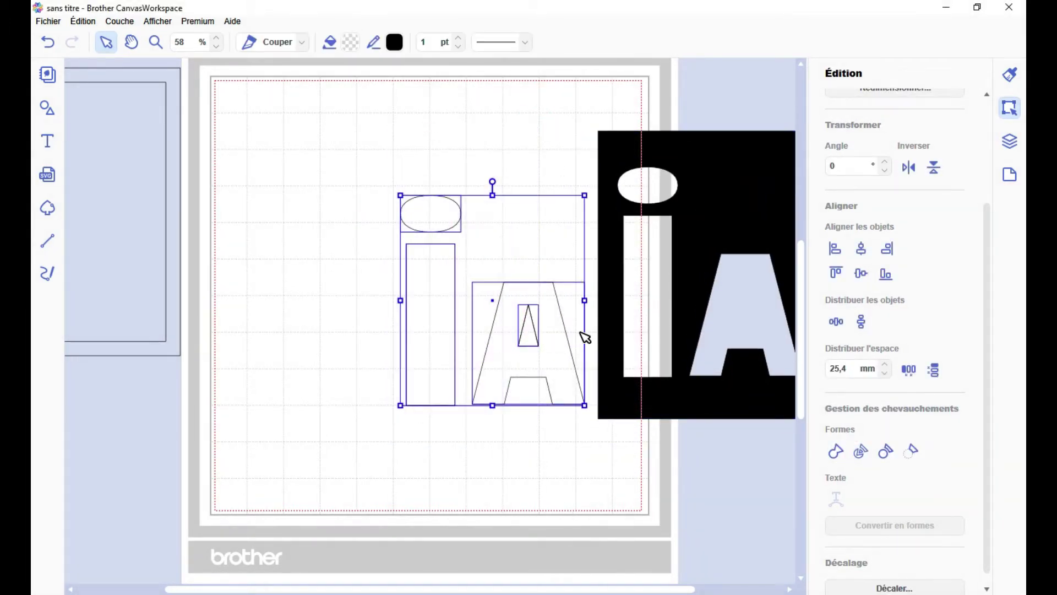
pyautogui.moveTo(555, 354); pyautogui.dragTo(365, 463)
pyautogui.moveTo(699, 195); pyautogui.dragTo(507, 182)
pyautogui.click(678, 249)
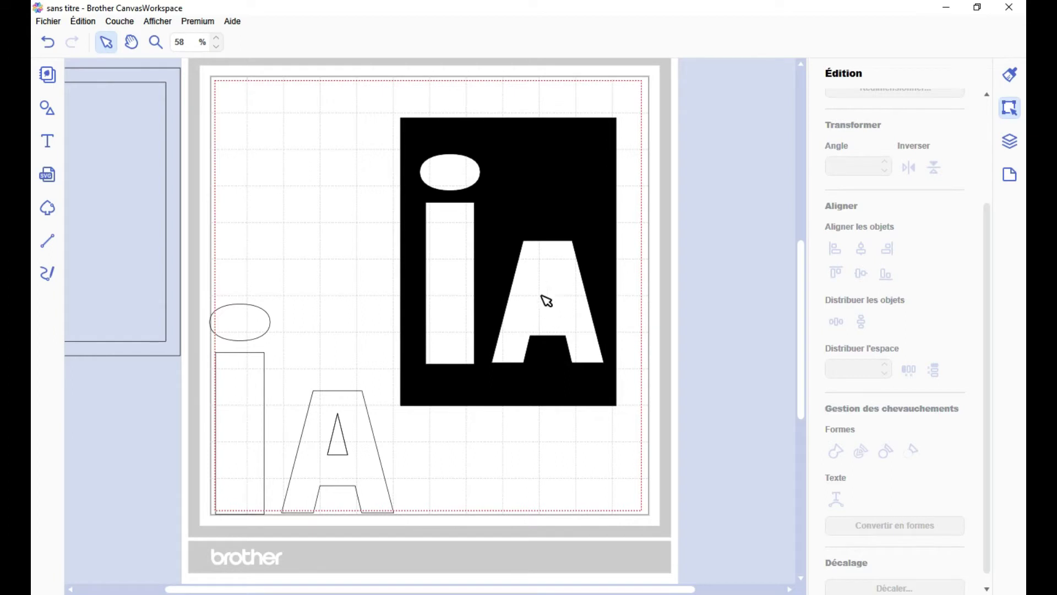
# Step: Place the A's small inner triangle in the black piece's A cutout, adjust its position, and take it out again
pyautogui.click(346, 444)
pyautogui.moveTo(350, 444); pyautogui.dragTo(557, 298)
pyautogui.click(567, 461)
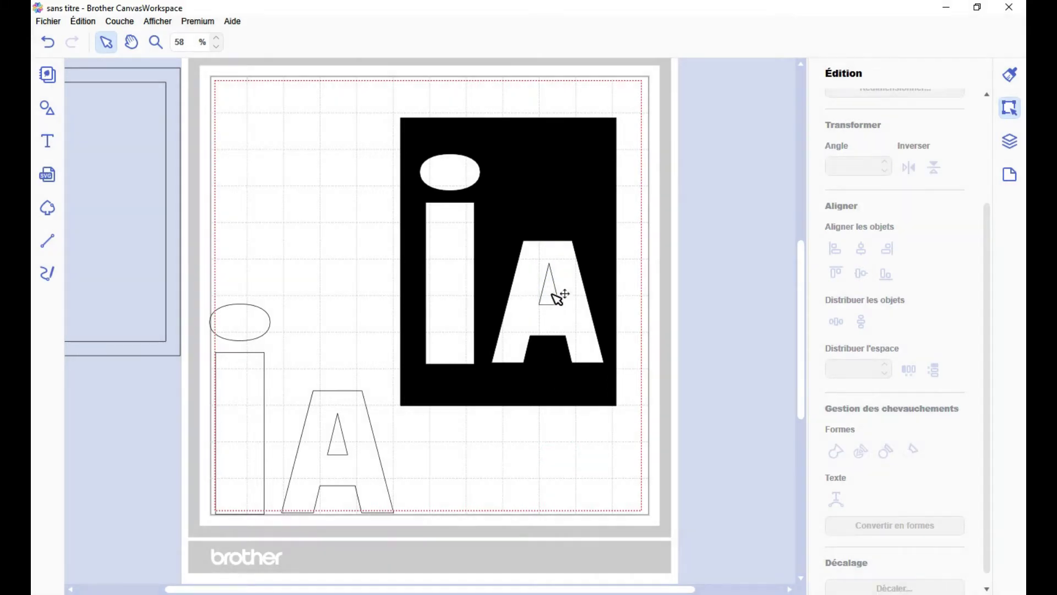
pyautogui.moveTo(556, 297); pyautogui.dragTo(348, 368)
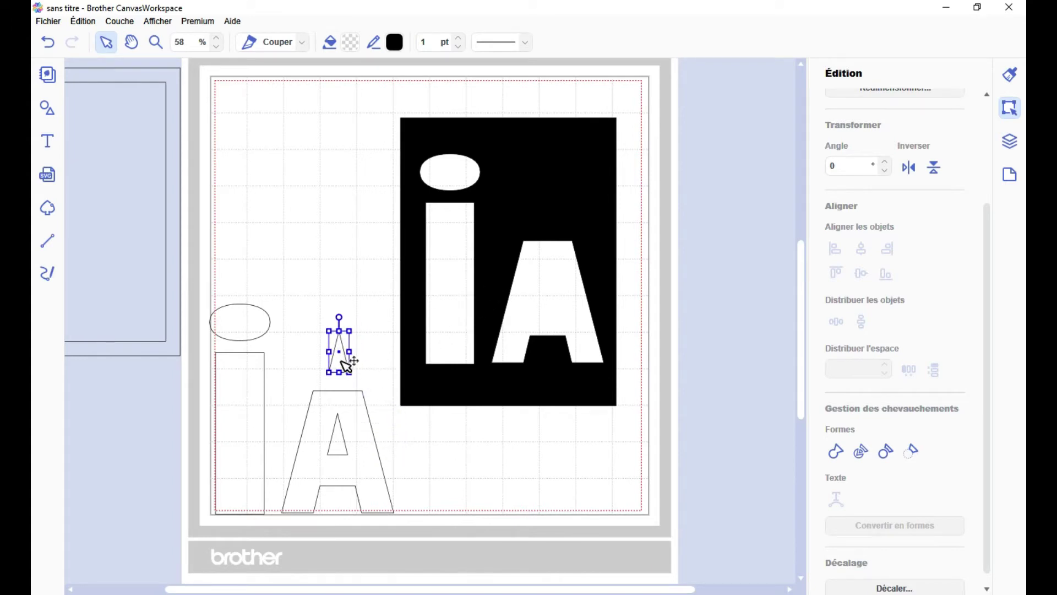
pyautogui.moveTo(347, 366); pyautogui.dragTo(556, 307)
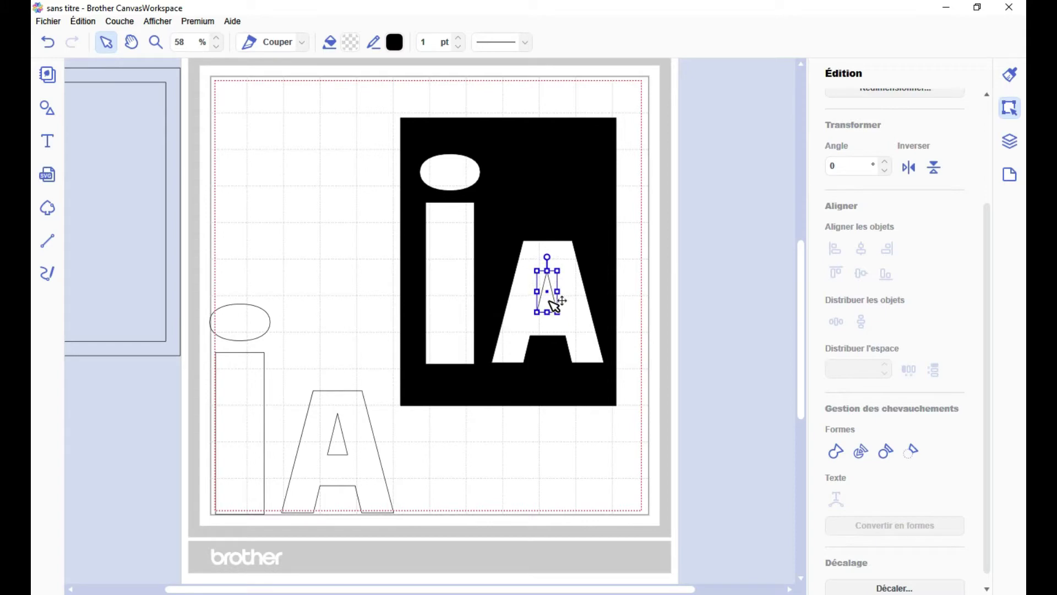
pyautogui.click(567, 456)
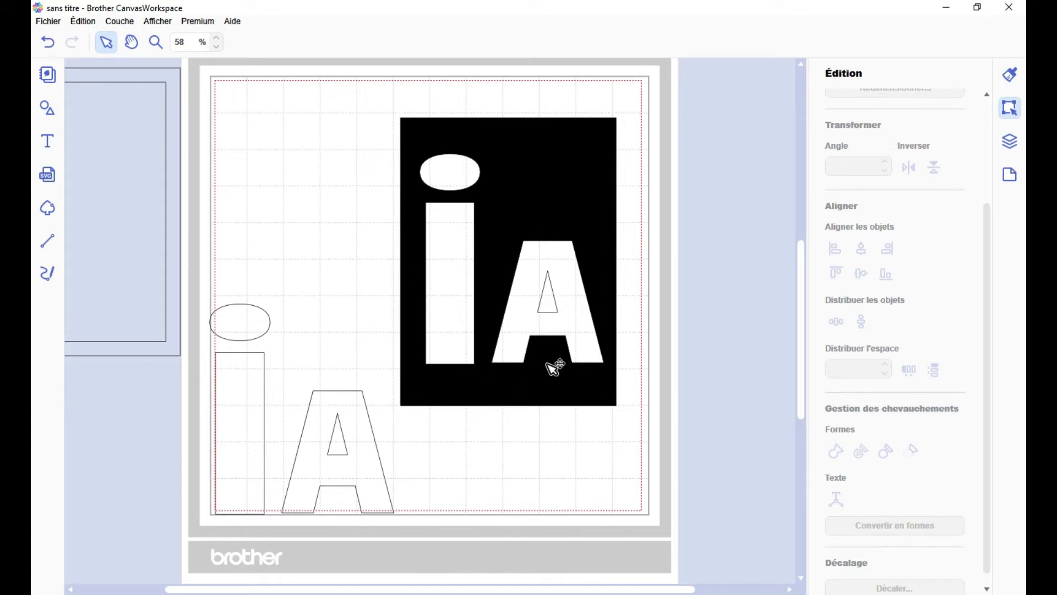
pyautogui.click(546, 307)
pyautogui.moveTo(548, 313); pyautogui.dragTo(337, 372)
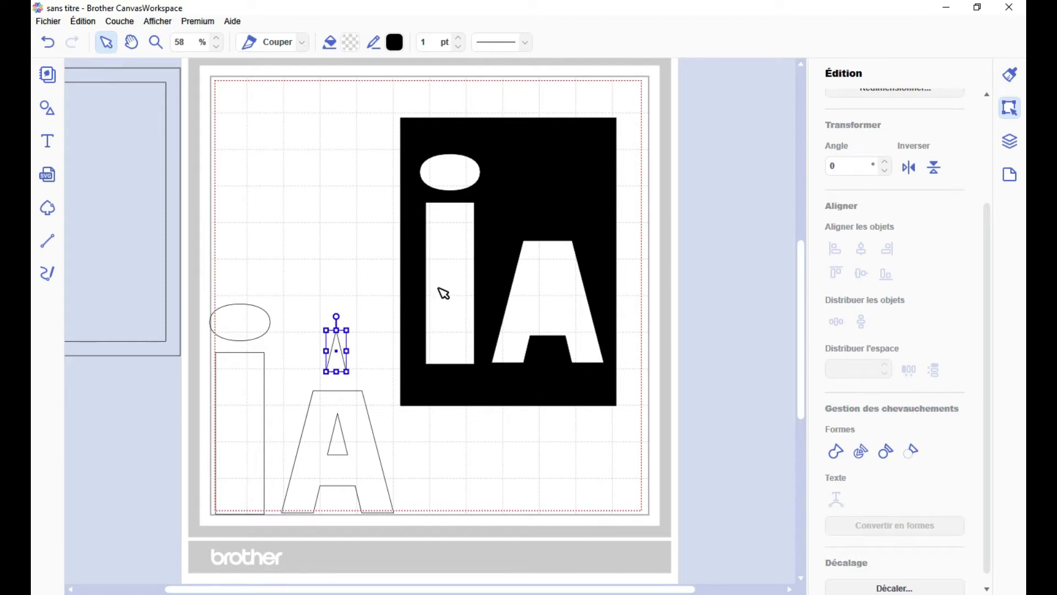
# Step: Undo back to the undivided, unfilled rectangle with the letters i and A
pyautogui.hotkey('ctrl', 'z')
pyautogui.hotkey('ctrl', 'z')
pyautogui.hotkey('ctrl', 'z')
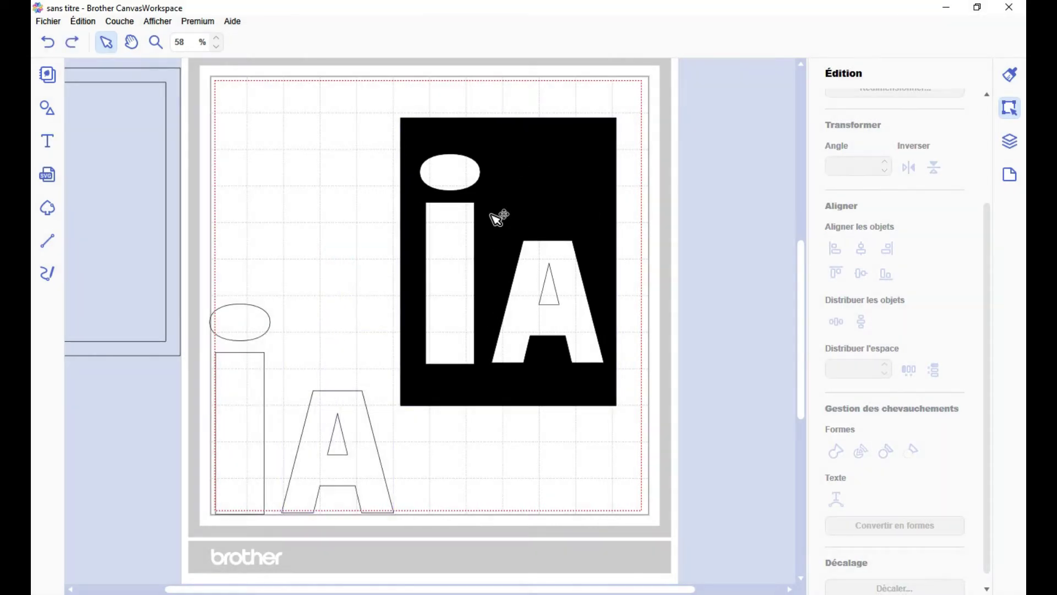
pyautogui.hotkey('ctrl', 'z')
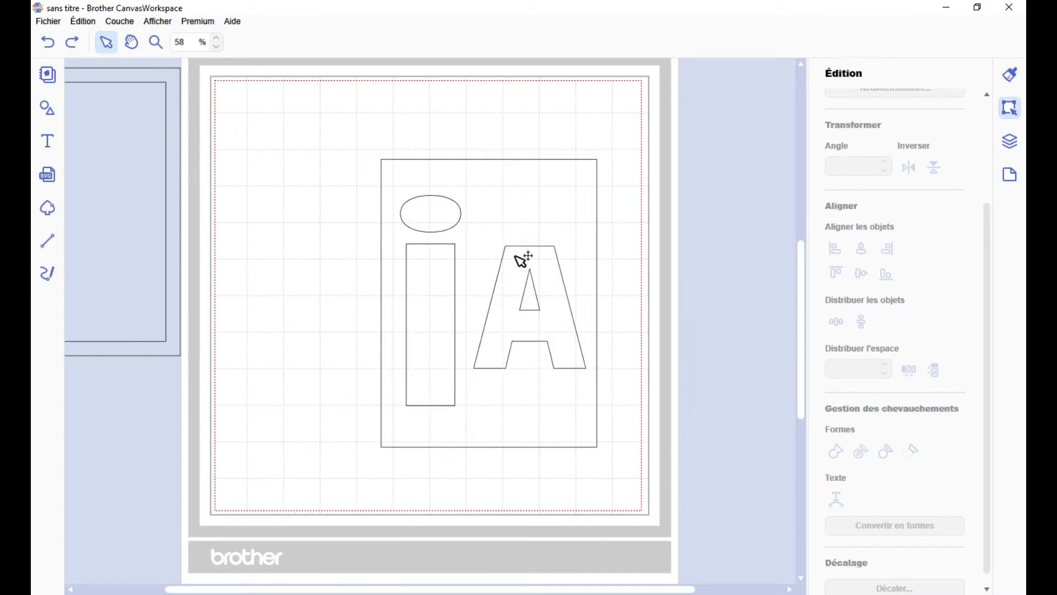
# Step: Delete the letters A and i, keeping only the plain rectangle on the mat
pyautogui.moveTo(559, 323); pyautogui.dragTo(366, 371)
pyautogui.press('Delete')
pyautogui.click(434, 307)
pyautogui.press('Delete')
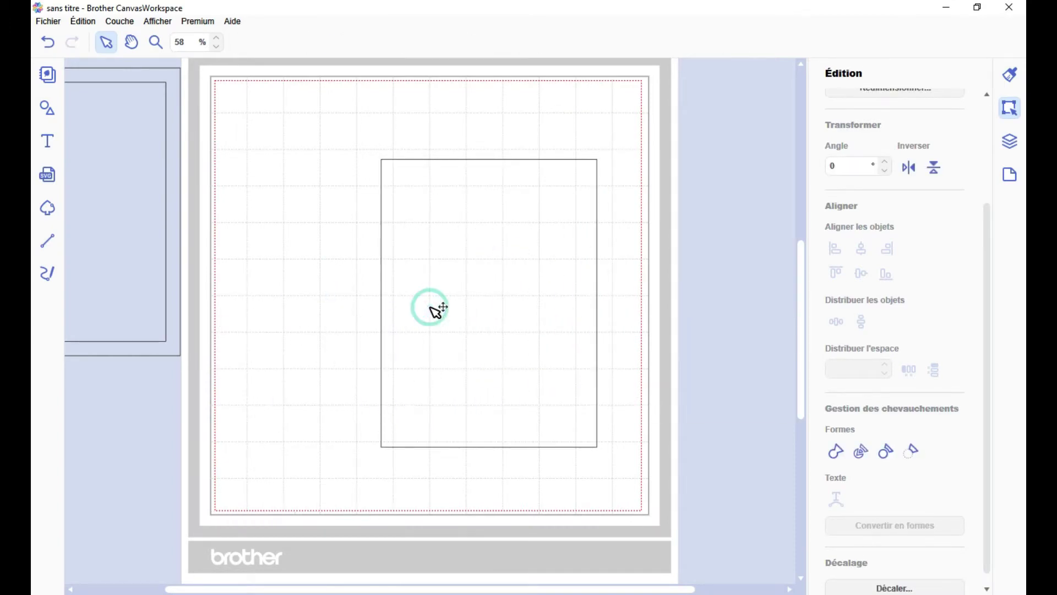
# Step: Move the plain rectangle to the mat's right side and place the frame beside it on the left
pyautogui.moveTo(468, 280); pyautogui.dragTo(512, 221)
pyautogui.moveTo(184, 188); pyautogui.dragTo(413, 217)
pyautogui.click(500, 450)
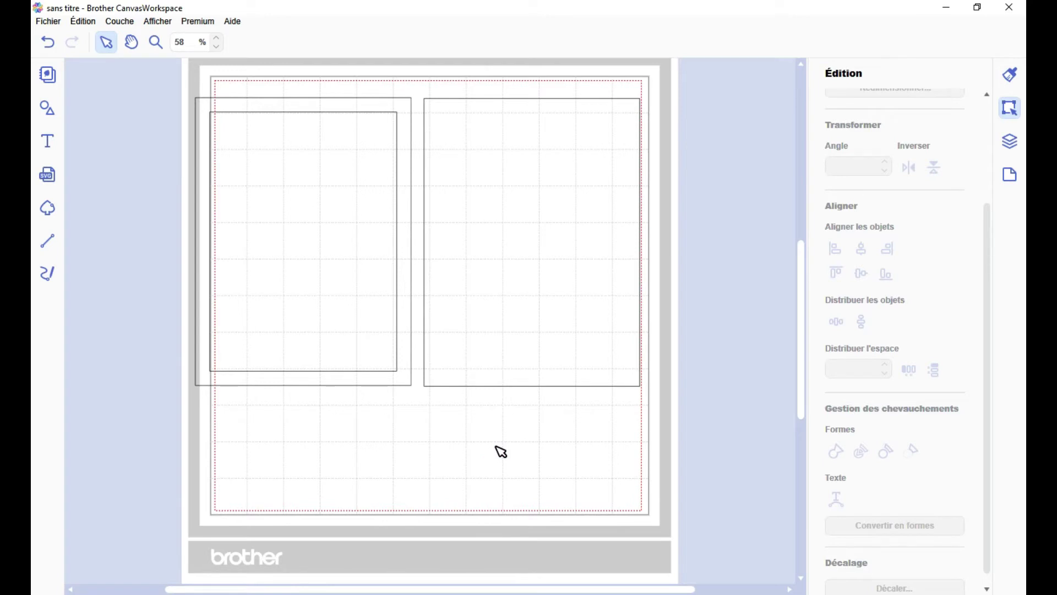
# Step: Insert the reindeer design from the Plaque en tissu hiver project, and move the frame and rectangle off opposite sides of the mat
pyautogui.click(56, 74)
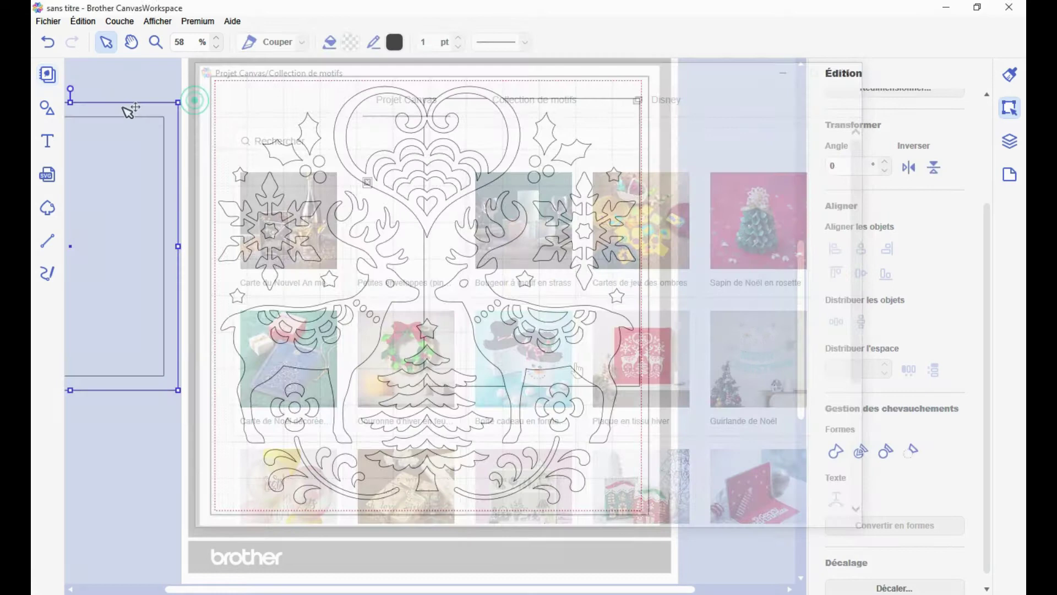
pyautogui.moveTo(128, 108); pyautogui.dragTo(889, 109)
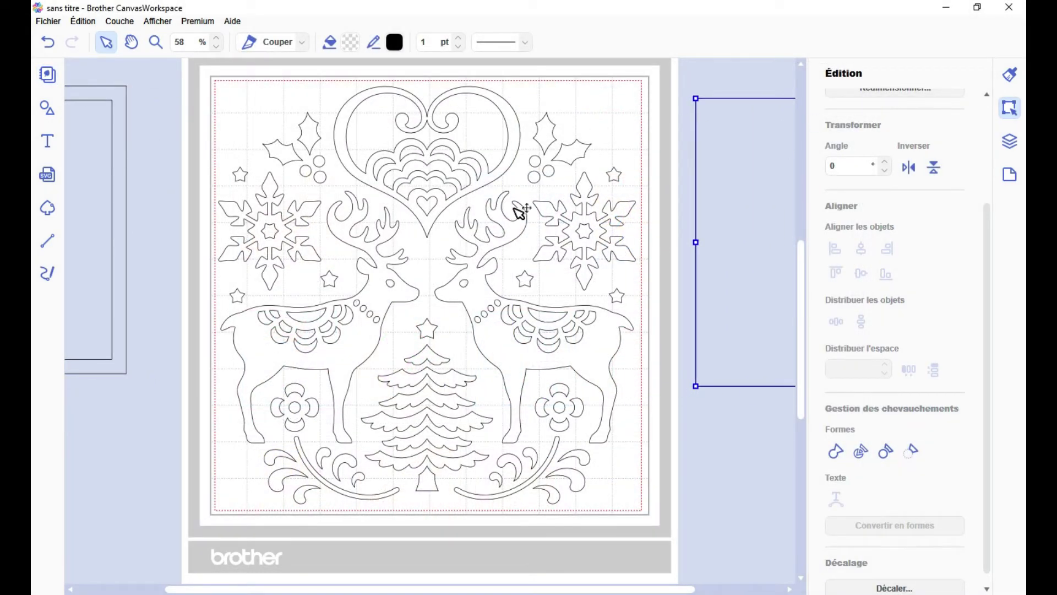
pyautogui.click(46, 76)
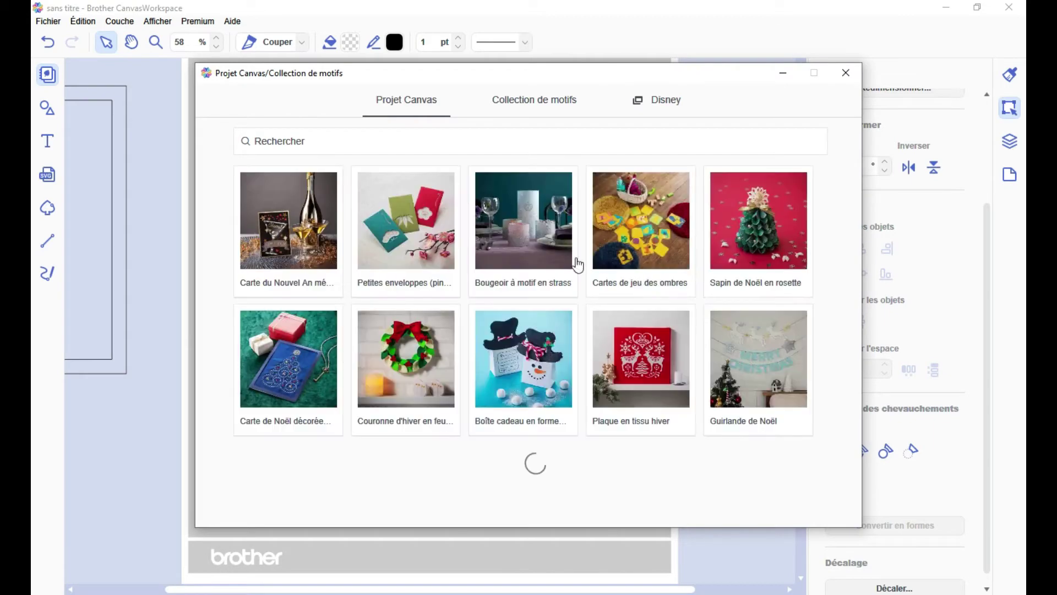
pyautogui.click(638, 374)
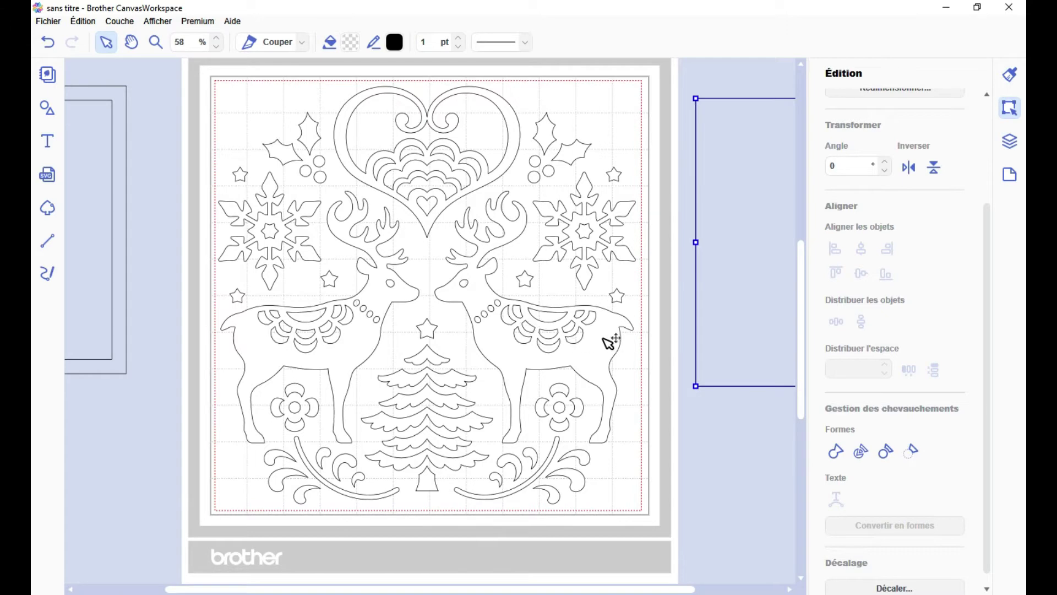
# Step: Add a thin rectangle angled at 46° between the right reindeer's forehead and eye, and delete it
pyautogui.scroll(5, 625, 325)
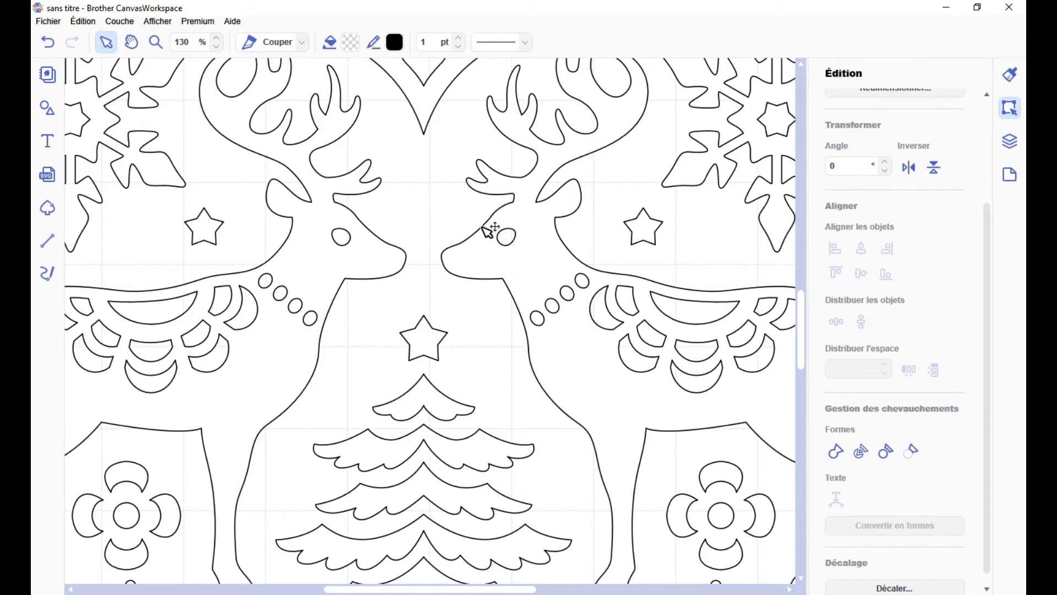
pyautogui.click(47, 108)
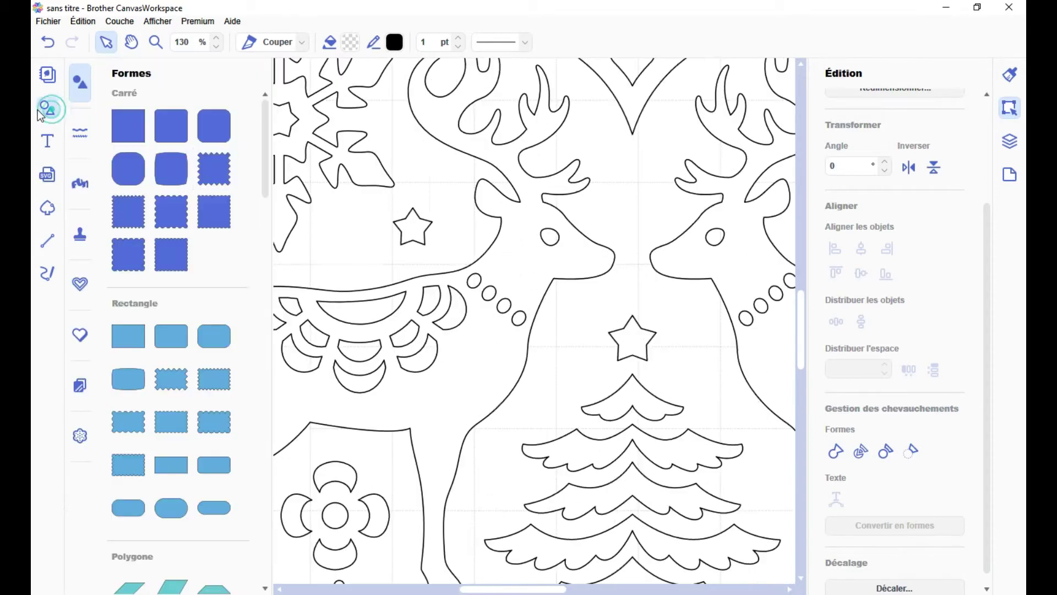
pyautogui.scroll(-1, 227, 348)
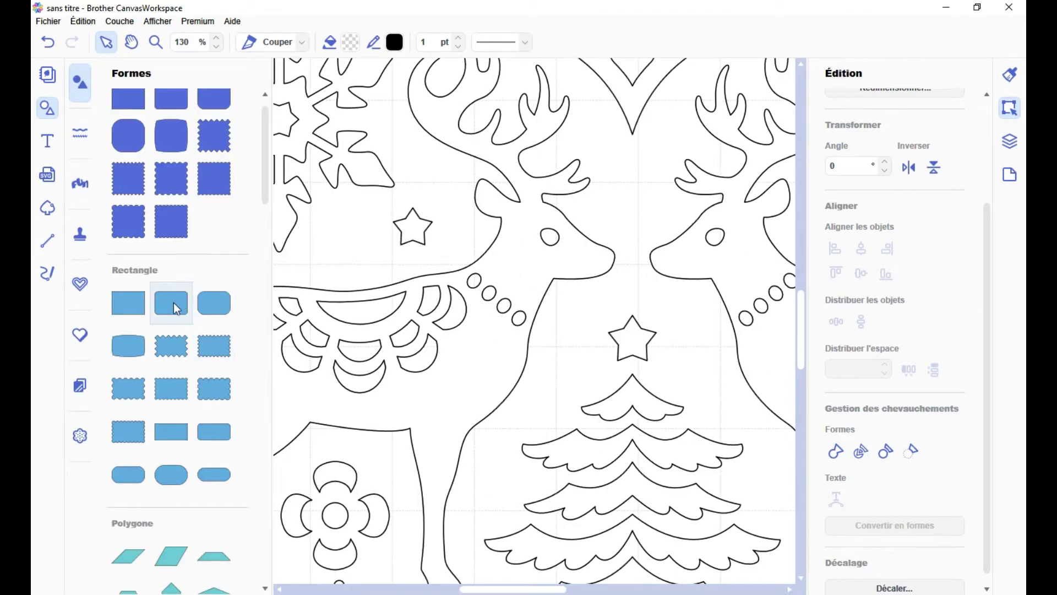
pyautogui.moveTo(205, 298); pyautogui.dragTo(474, 254)
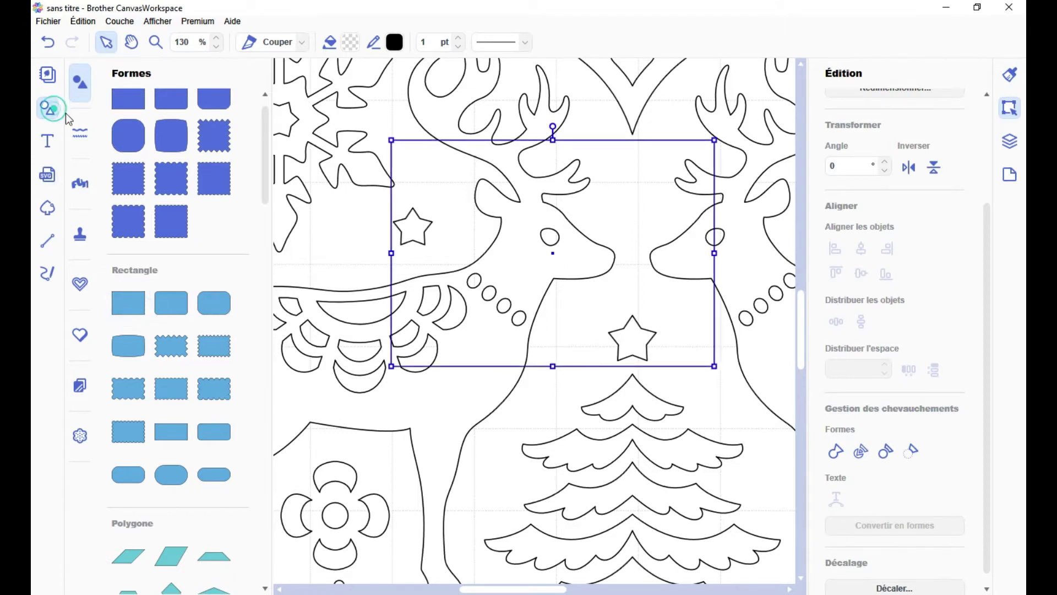
pyautogui.click(47, 108)
pyautogui.moveTo(344, 144); pyautogui.dragTo(576, 221)
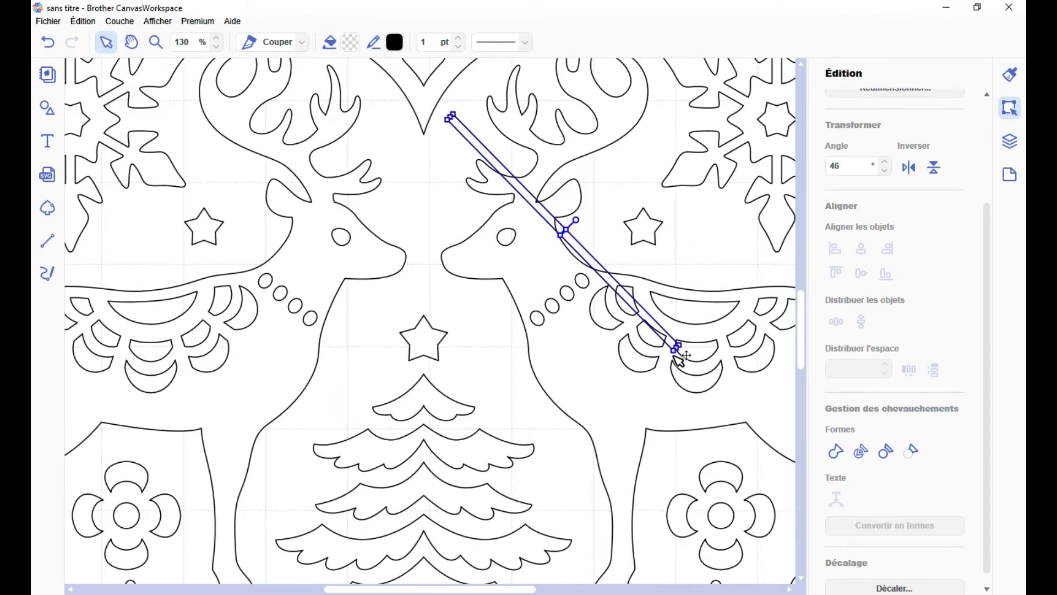
pyautogui.moveTo(677, 346); pyautogui.dragTo(499, 210)
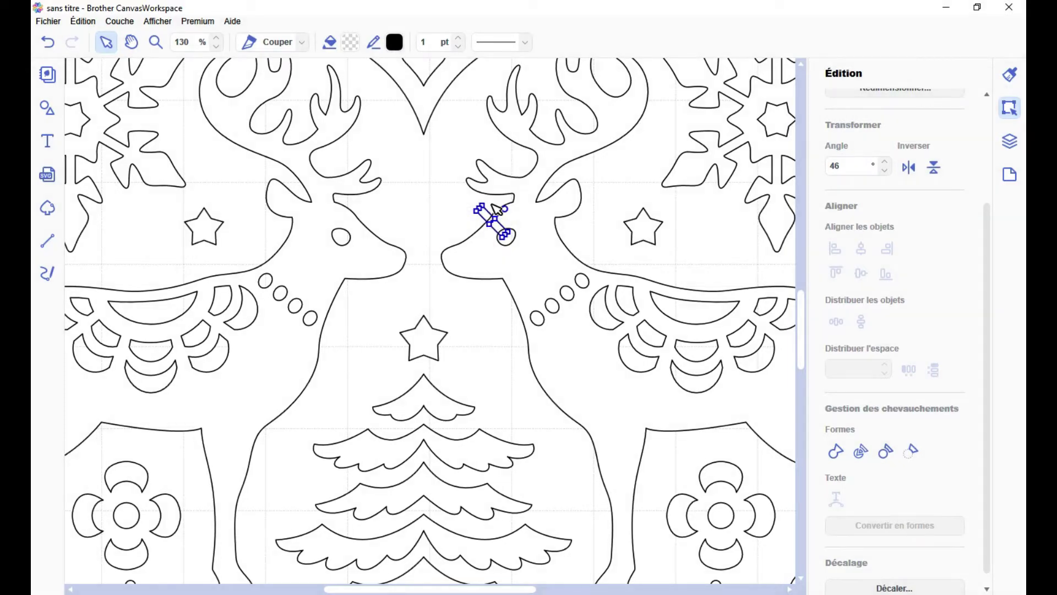
pyautogui.press('Delete')
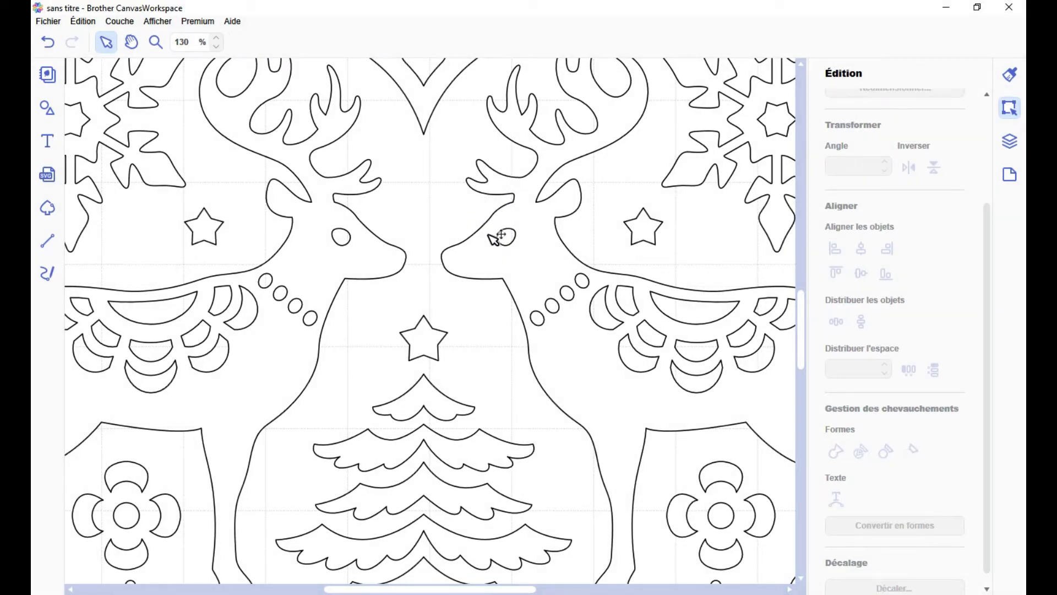
# Step: Bring the rectangle back onto the mat and scale the reindeer design down to fit inside it
pyautogui.scroll(1, 517, 259)
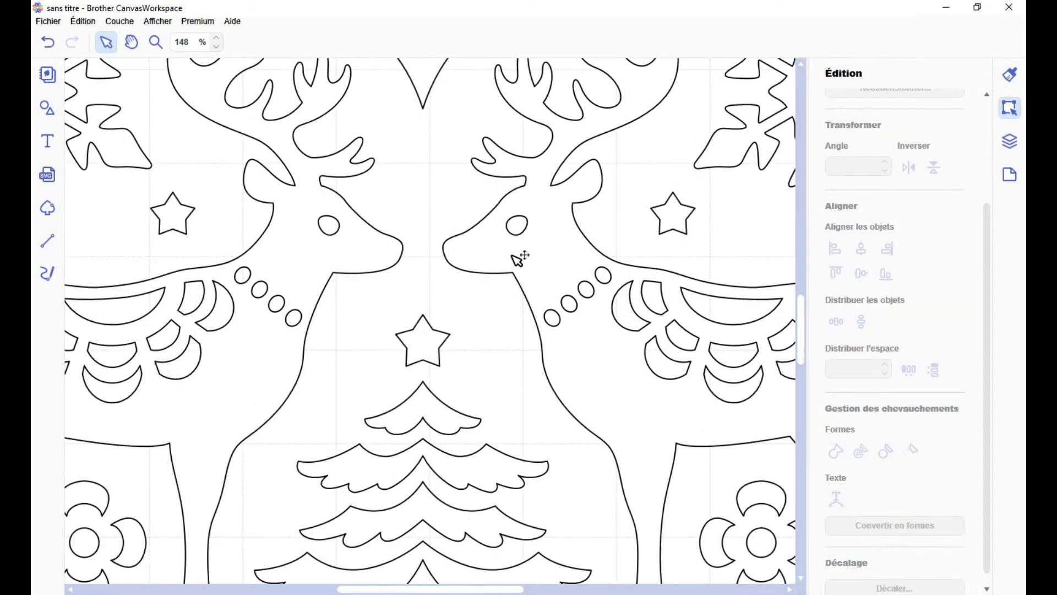
pyautogui.scroll(-7, 557, 298)
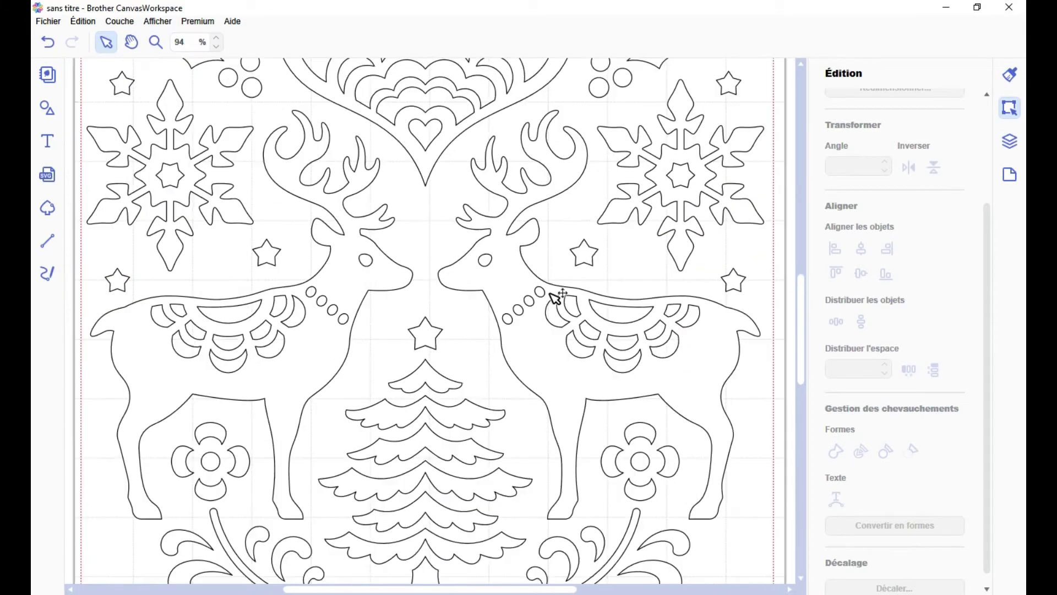
pyautogui.moveTo(645, 504); pyautogui.dragTo(357, 229)
pyautogui.hotkey('ctrl', 'z')
pyautogui.hotkey('ctrl', 'z')
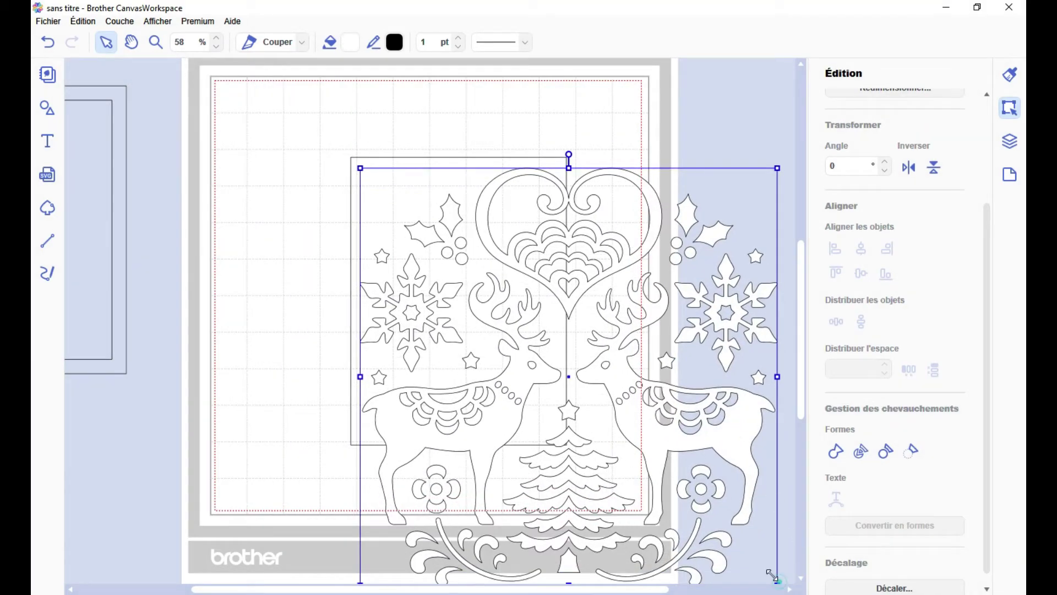
pyautogui.moveTo(772, 575); pyautogui.dragTo(562, 349)
# Step: Align the reindeer design and the rectangle on their centres, both horizontally and vertically
pyautogui.hotkey('ctrl', 'a')
pyautogui.click(872, 251)
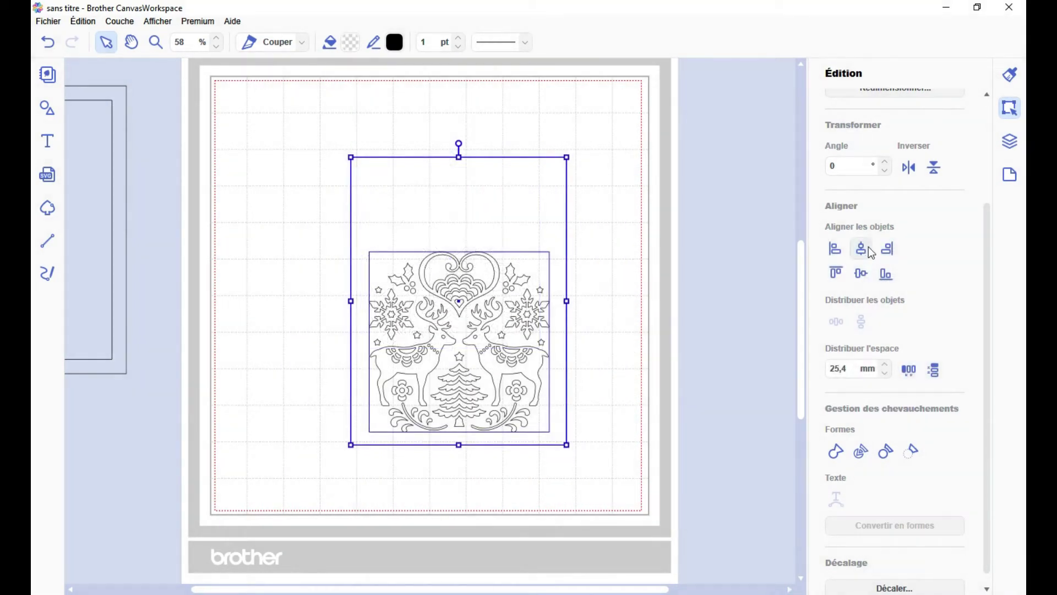
pyautogui.click(862, 274)
pyautogui.click(694, 337)
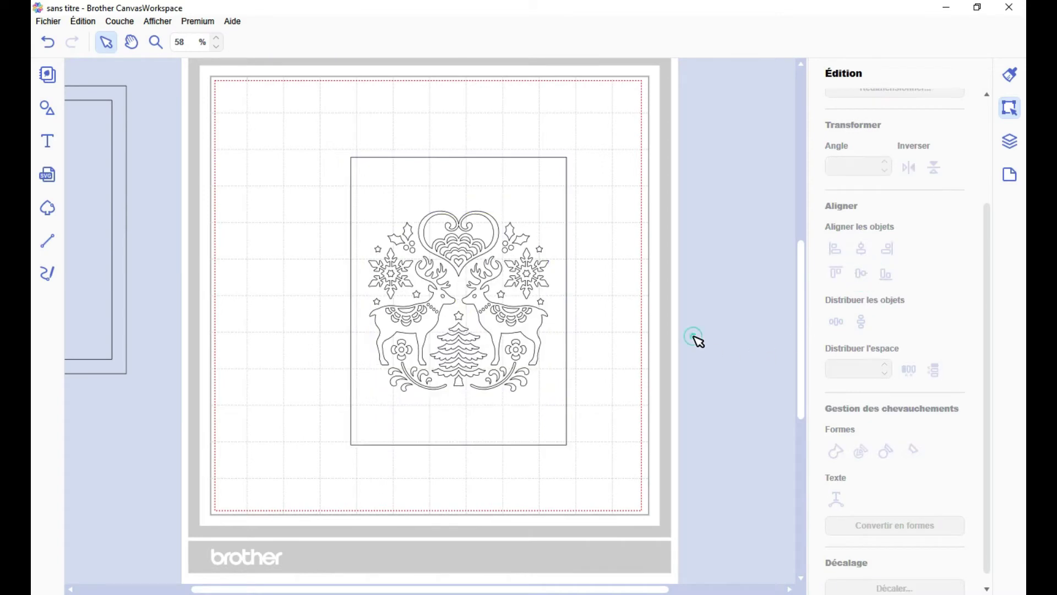
# Step: Widen the rectangle to the right and recentre the reindeer design horizontally within it
pyautogui.moveTo(606, 433); pyautogui.dragTo(431, 252)
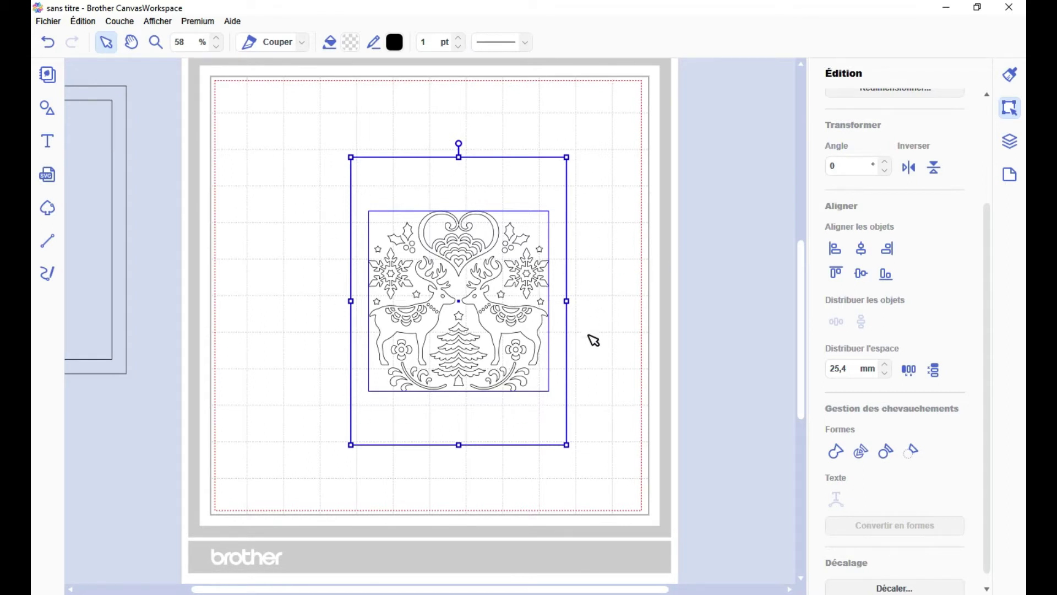
pyautogui.click(608, 312)
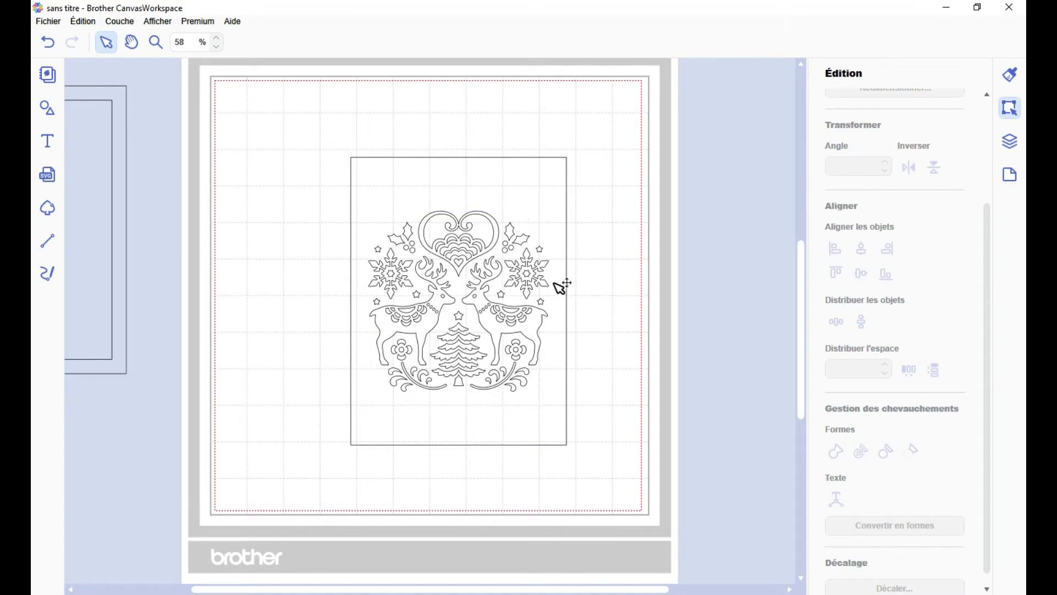
pyautogui.click(562, 294)
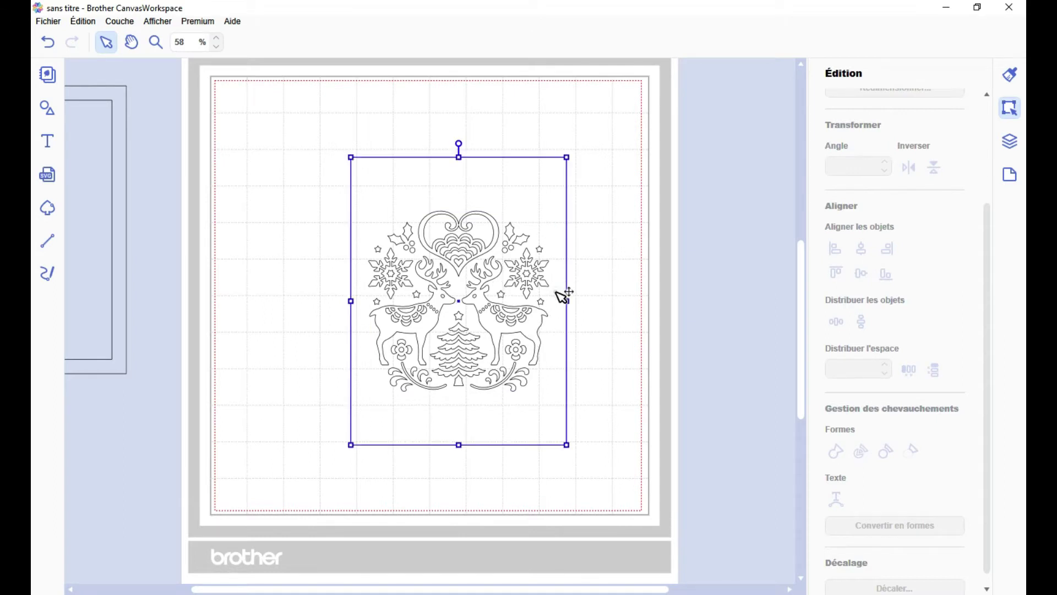
pyautogui.moveTo(570, 302); pyautogui.dragTo(618, 302)
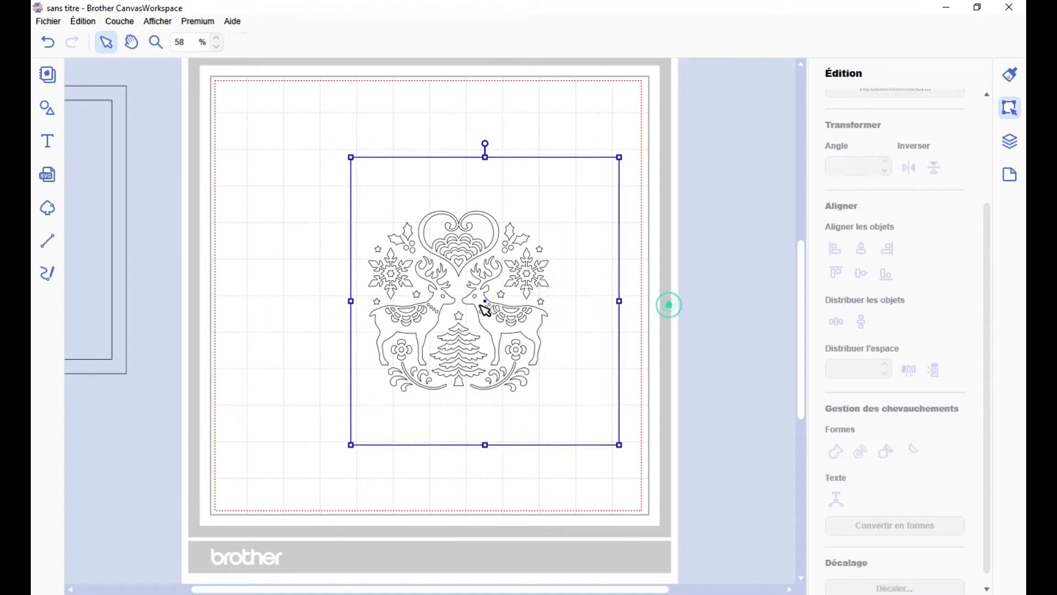
pyautogui.keyDown('shift'); pyautogui.click(436, 310); pyautogui.keyUp('shift')
pyautogui.click(862, 248)
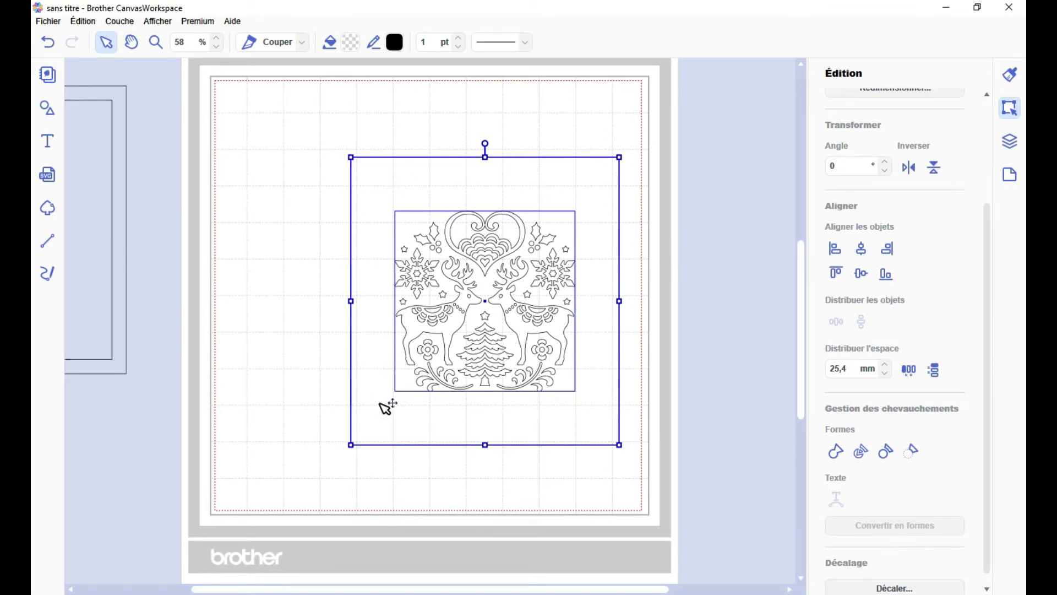
# Step: Bring the frame onto the mat and shift it back over the left edge, clear of the rectangle with the reindeer design
pyautogui.moveTo(130, 223); pyautogui.dragTo(392, 229)
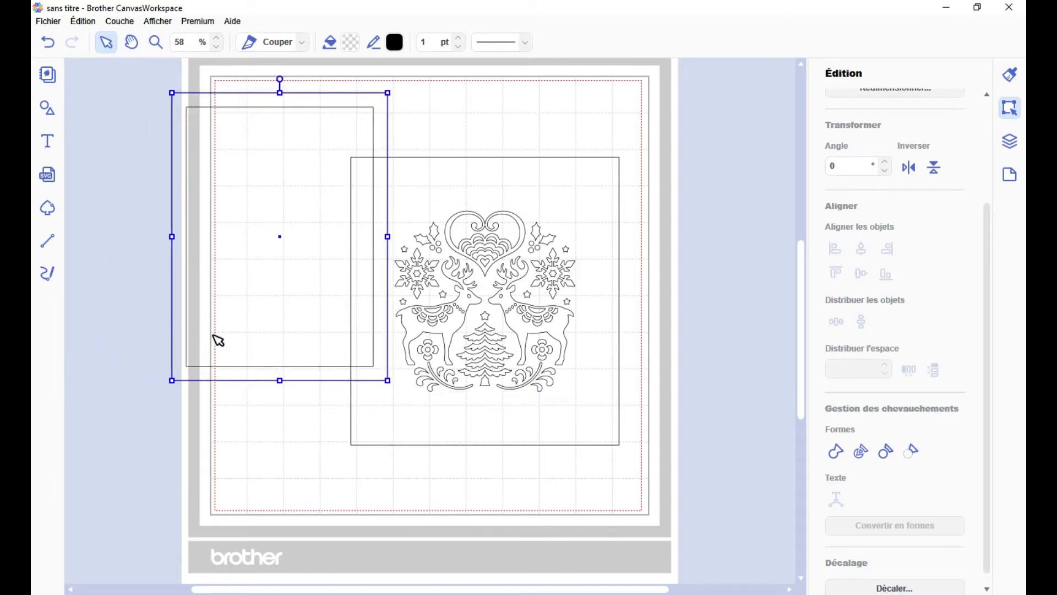
pyautogui.moveTo(391, 347); pyautogui.dragTo(253, 337)
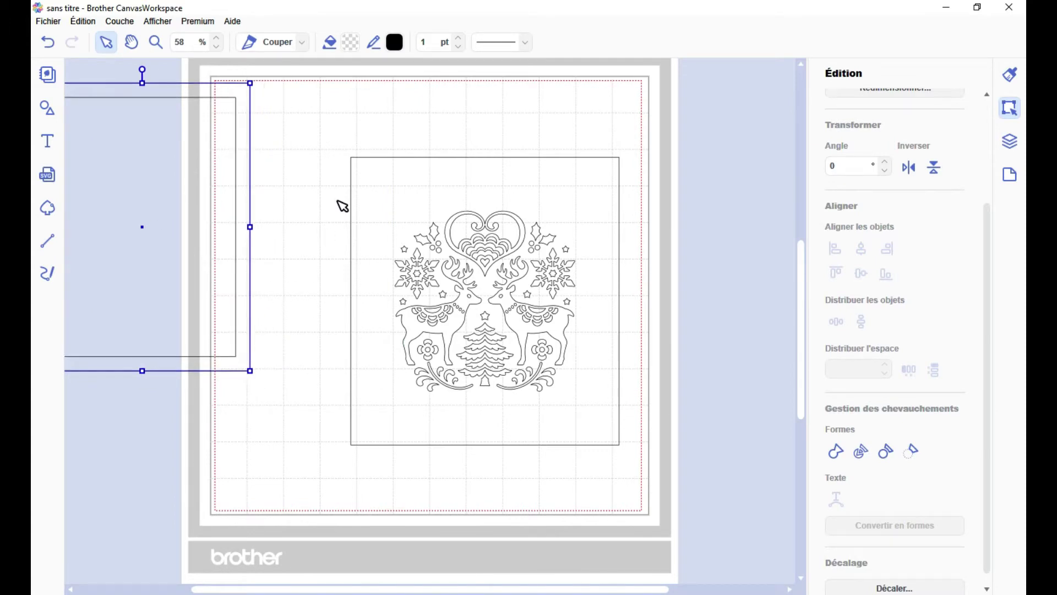
pyautogui.moveTo(385, 135); pyautogui.dragTo(529, 415)
pyautogui.click(559, 132)
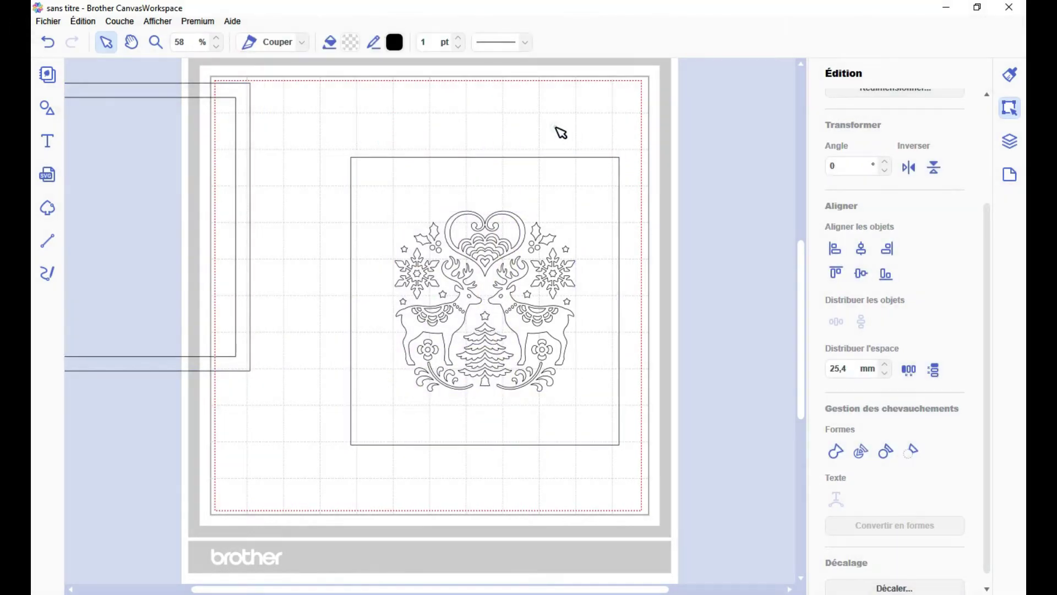
# Step: Divide the rectangle with the reindeer design lying inside it
pyautogui.click(531, 329)
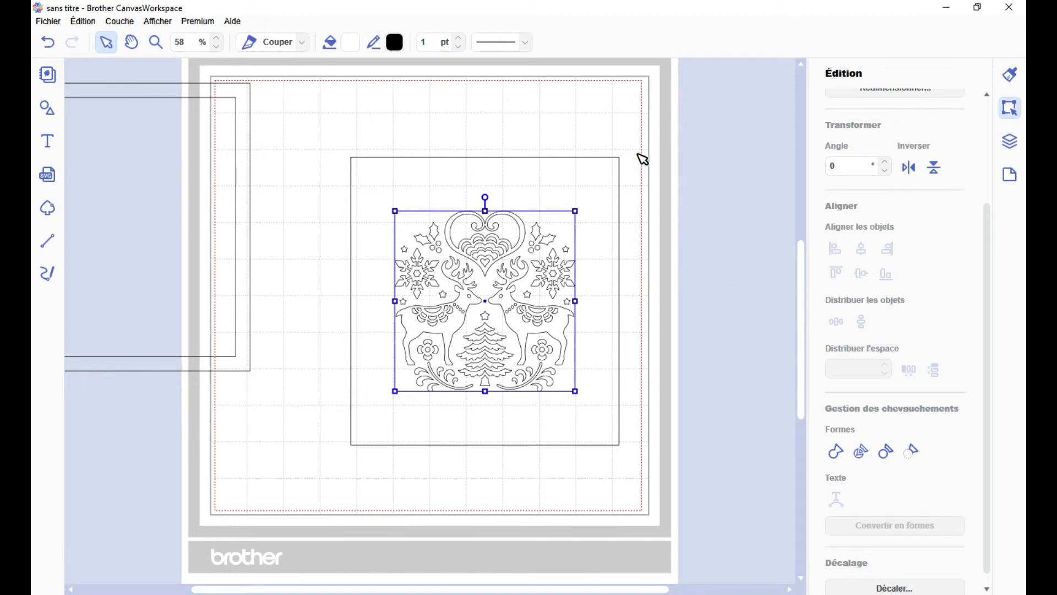
pyautogui.click(616, 114)
pyautogui.click(558, 182)
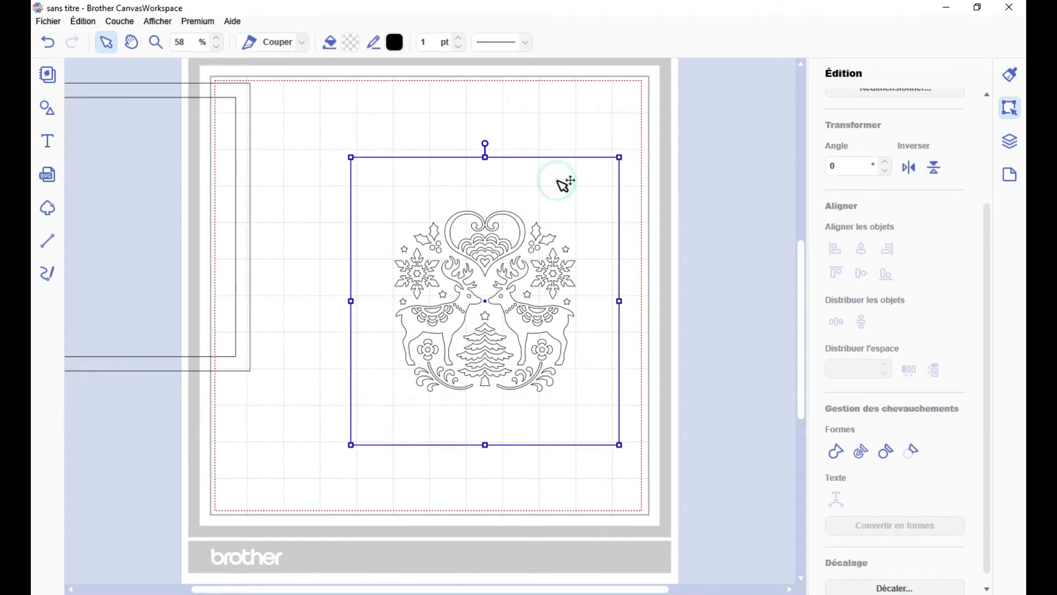
pyautogui.click(515, 306)
pyautogui.moveTo(507, 94); pyautogui.dragTo(449, 430)
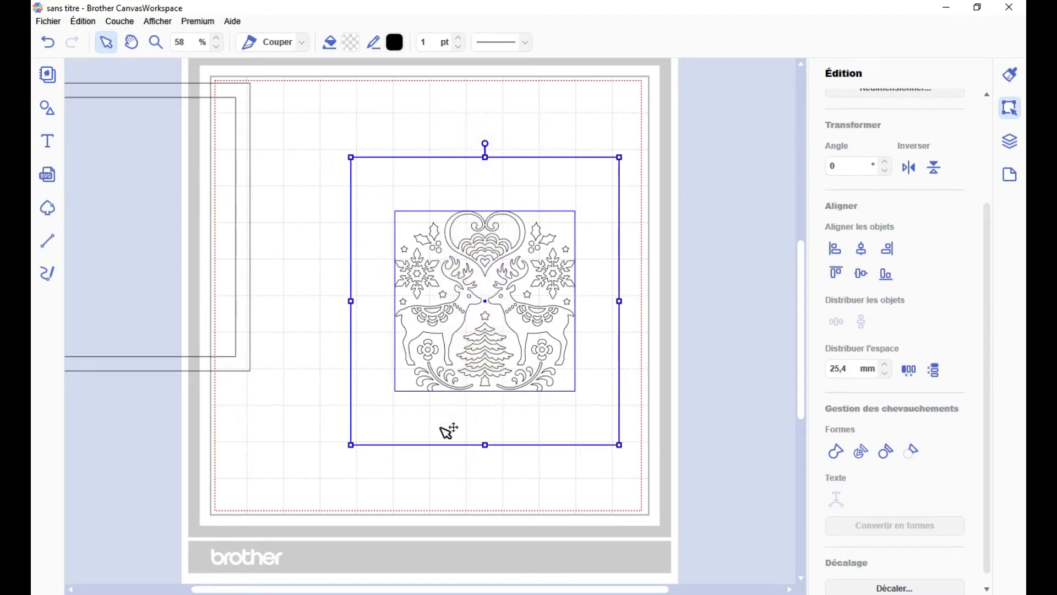
pyautogui.moveTo(543, 117); pyautogui.dragTo(433, 406)
pyautogui.click(861, 464)
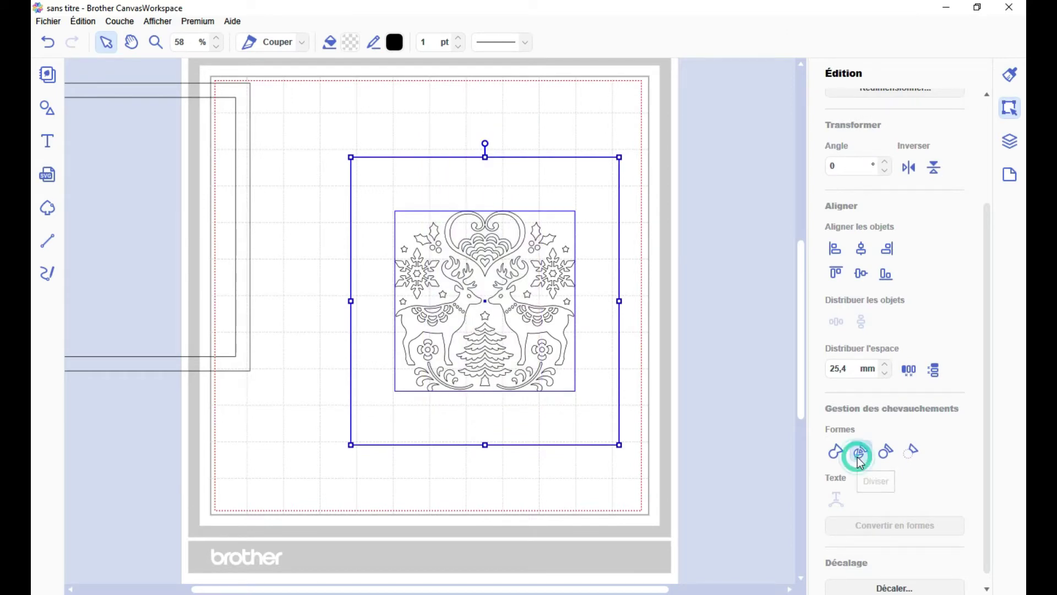
pyautogui.click(705, 343)
# Step: Move the cut rectangle off the mat's left side and delete the leftover reindeer design pieces
pyautogui.moveTo(598, 185); pyautogui.dragTo(283, 316)
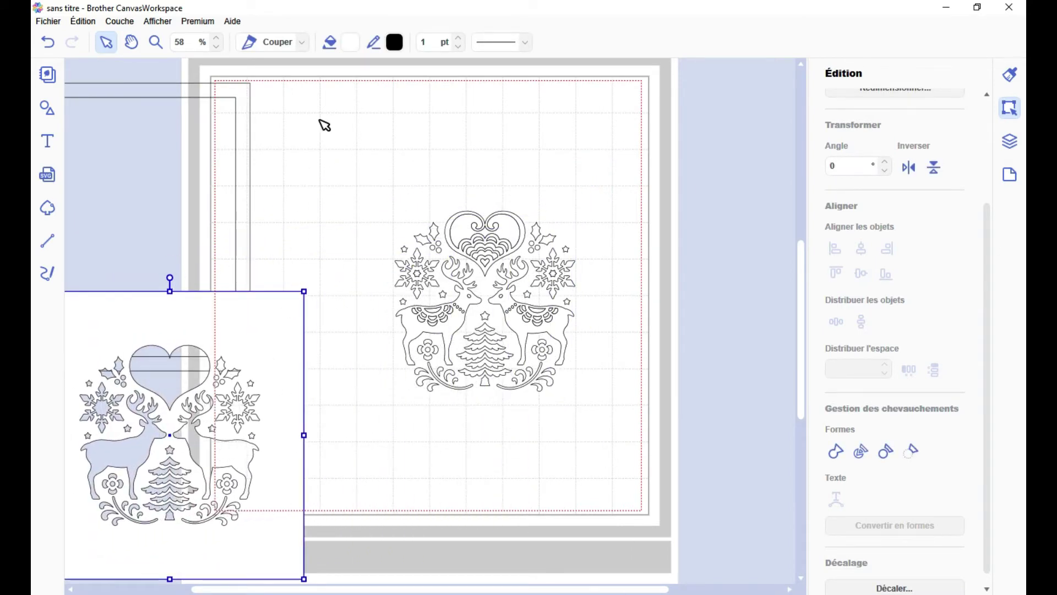
pyautogui.moveTo(322, 120); pyautogui.dragTo(603, 432)
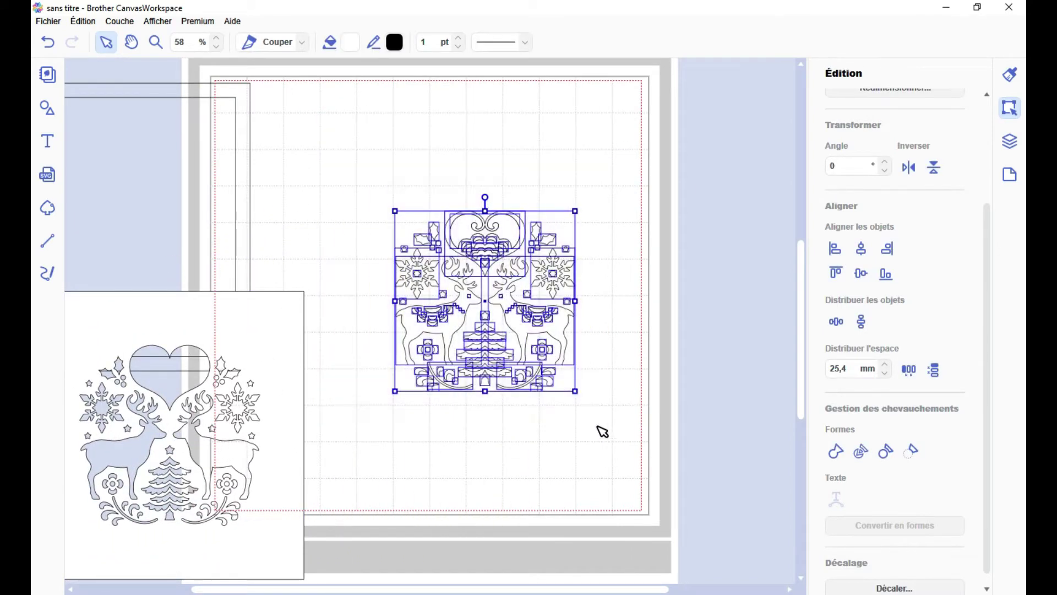
pyautogui.press('Delete')
# Step: Bring the cut rectangle back onto the mat and fill it with black (#000000)
pyautogui.moveTo(247, 325); pyautogui.dragTo(561, 162)
pyautogui.click(351, 43)
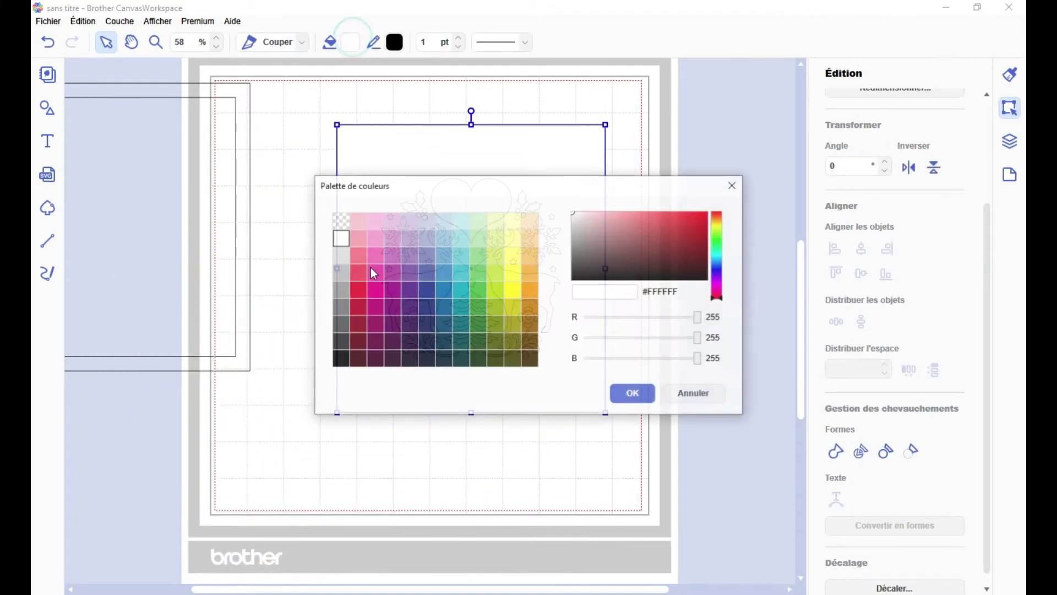
pyautogui.click(344, 359)
pyautogui.click(634, 394)
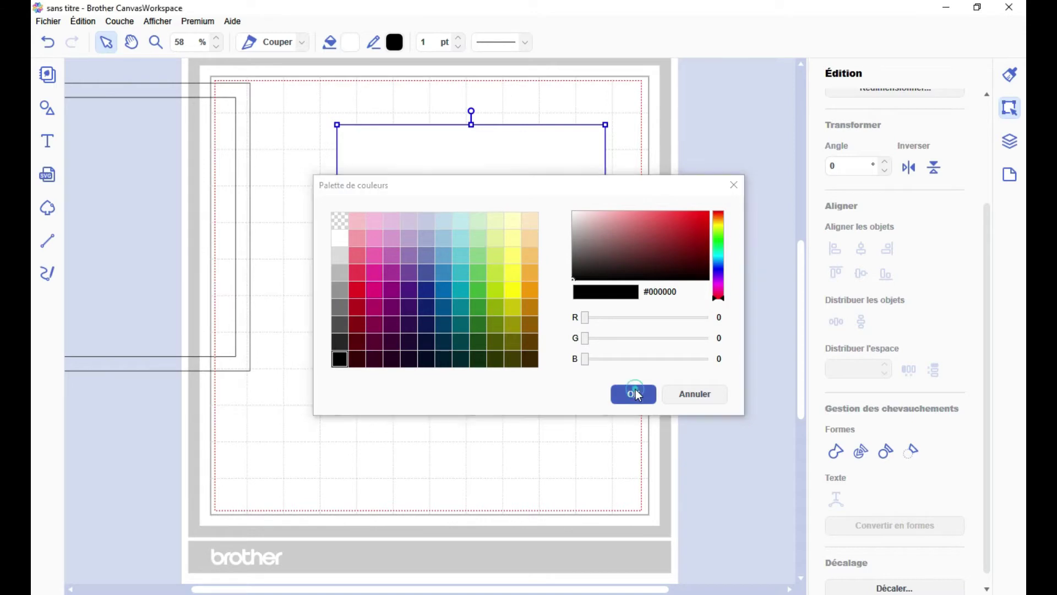
pyautogui.click(636, 366)
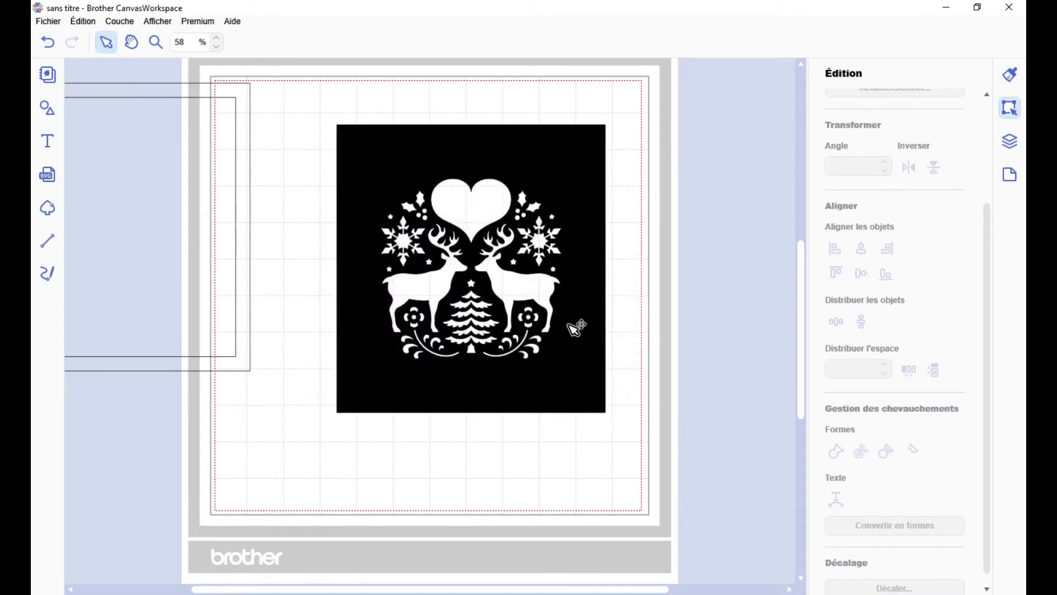
pyautogui.scroll(4, 417, 297)
pyautogui.scroll(1, 668, 401)
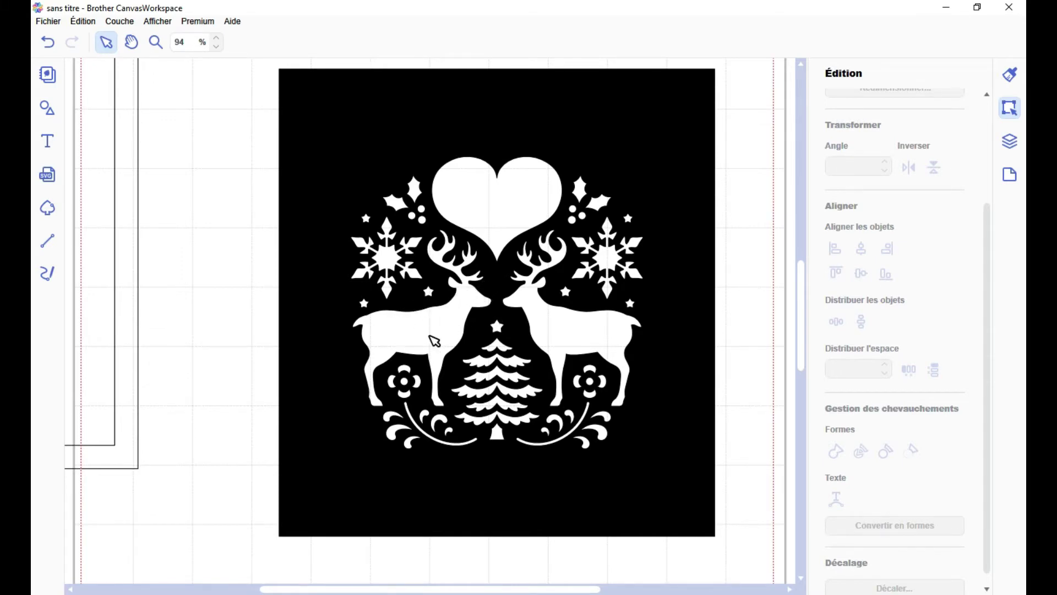
# Step: Undo the black fill, the moves and the piece deletion, back to just after the division
pyautogui.hotkey('ctrl', 'z')
pyautogui.hotkey('ctrl', 'z')
pyautogui.hotkey('ctrl', 'z')
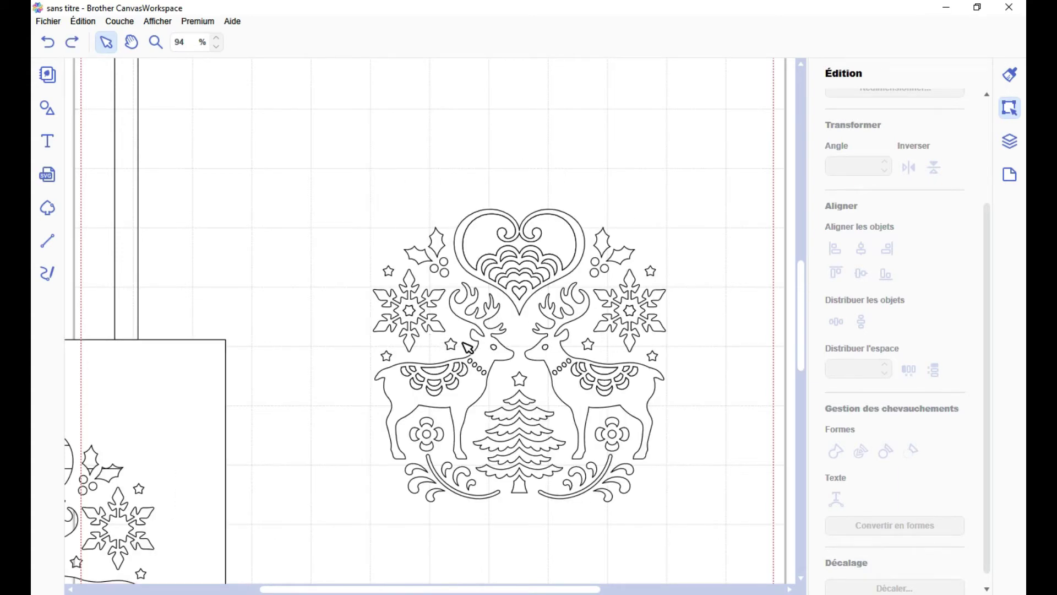
pyautogui.hotkey('ctrl', 'z')
pyautogui.hotkey('ctrl', 'z')
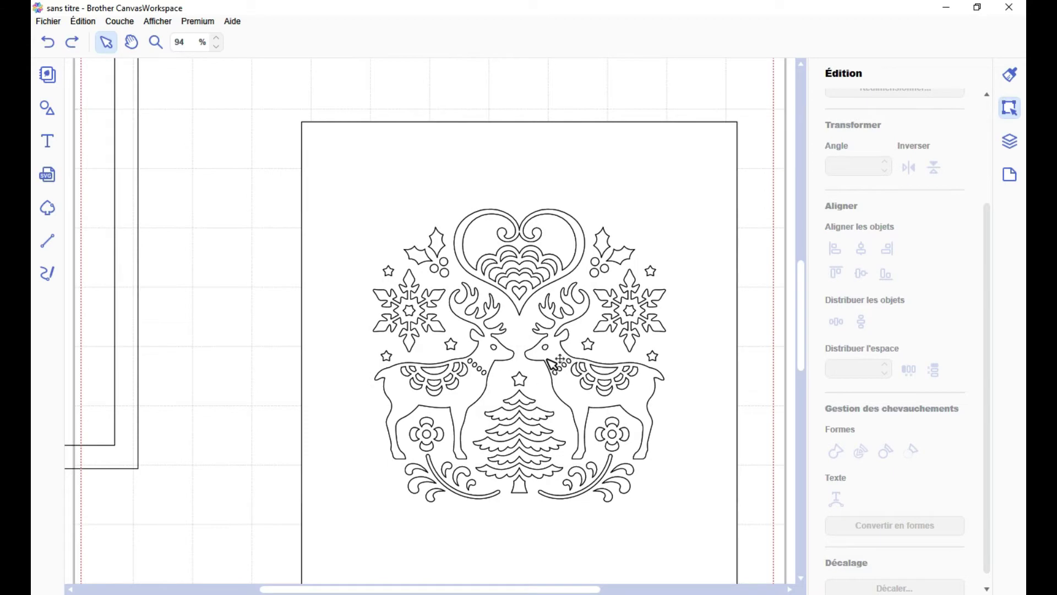
# Step: Select the ornate heart outline piece among the layers and delete it
pyautogui.click(1006, 144)
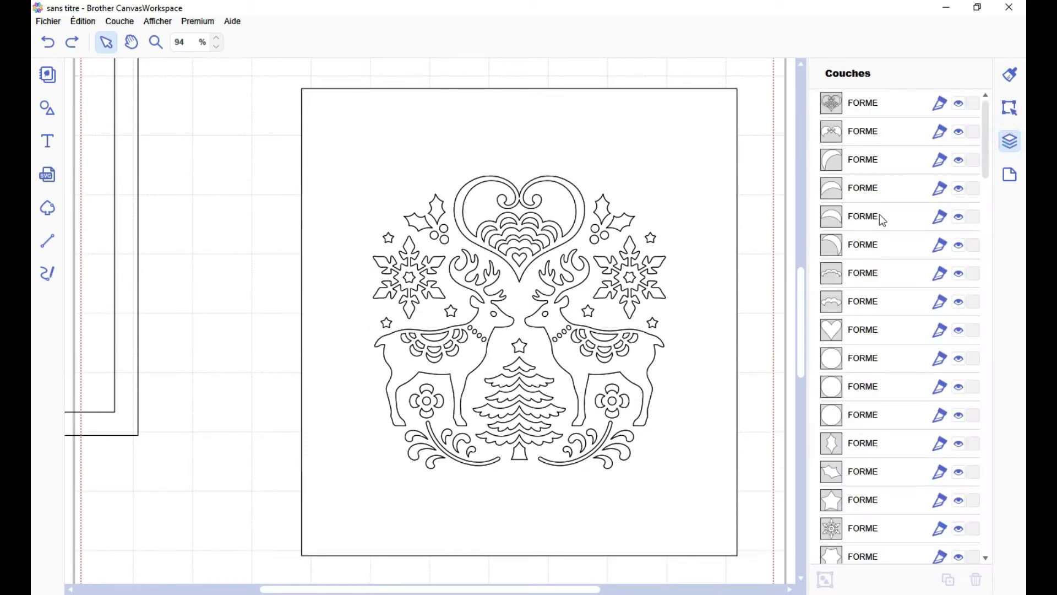
pyautogui.click(866, 105)
pyautogui.scroll(-5, 866, 300)
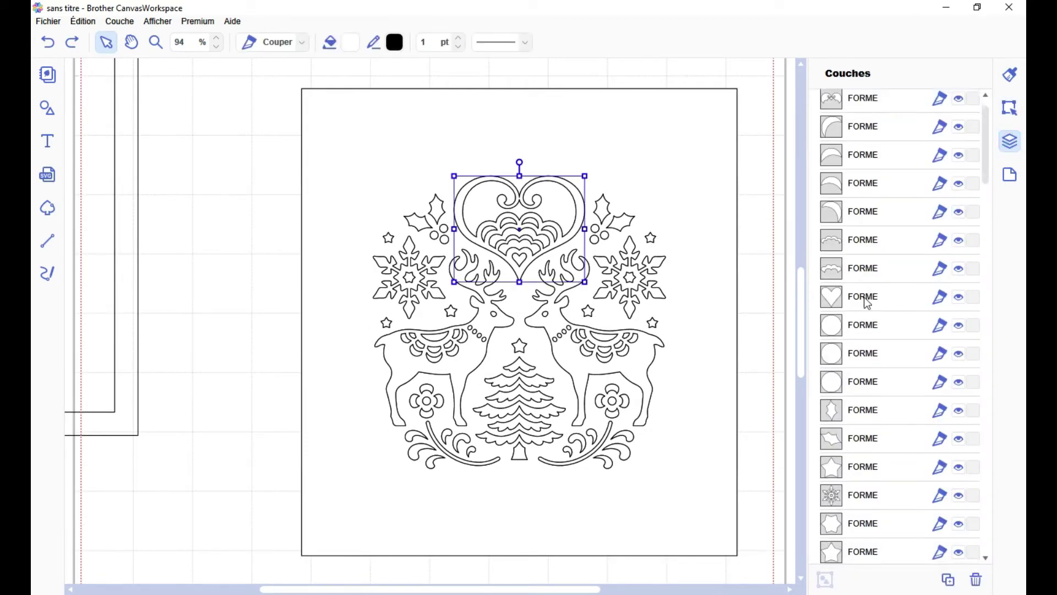
pyautogui.scroll(-2, 866, 305)
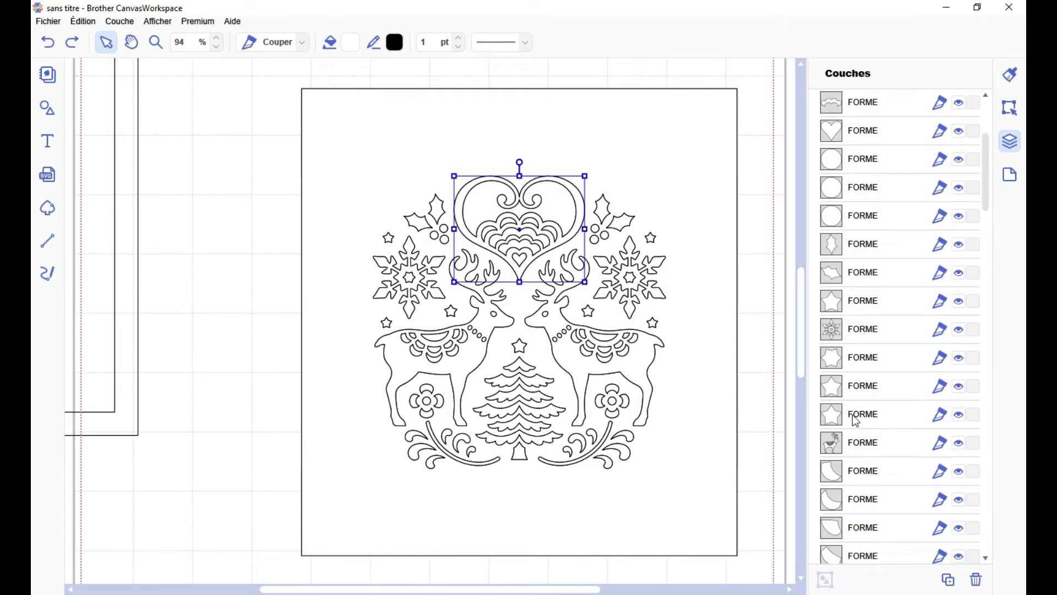
pyautogui.press('Delete')
# Step: Delete the reindeer bodies and other outline pieces, and fill the rectangle and the remaining detail pieces with black
pyautogui.click(871, 497)
pyautogui.scroll(-5, 860, 434)
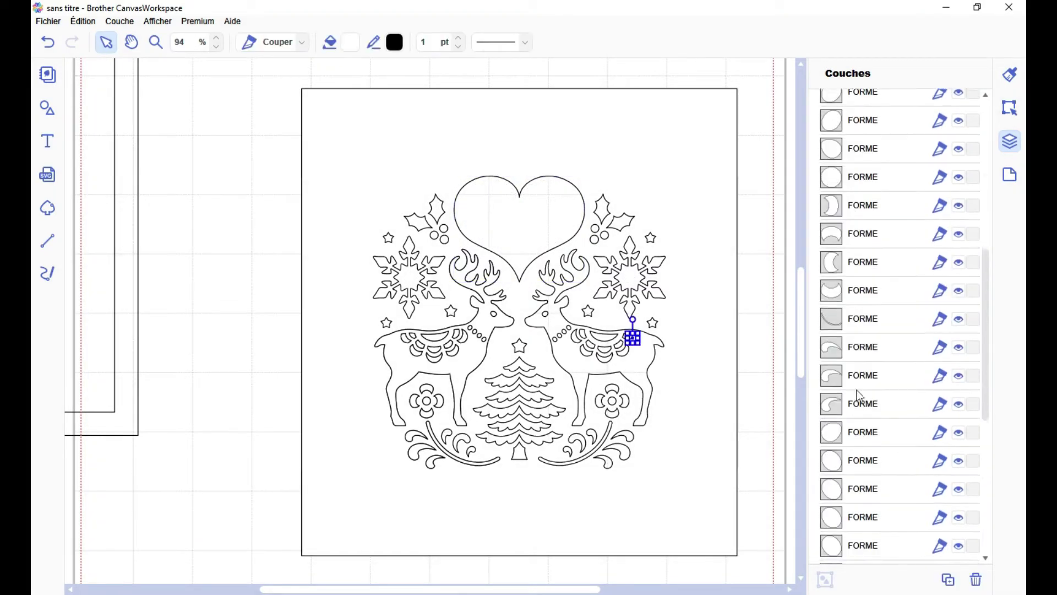
pyautogui.scroll(10, 857, 308)
pyautogui.click(864, 136)
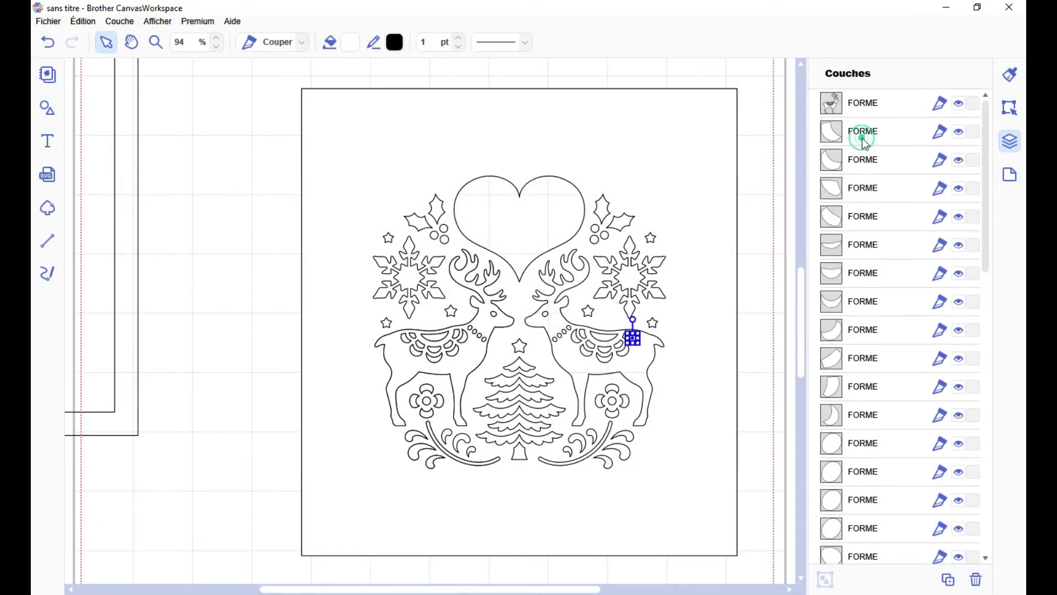
pyautogui.hotkey('ctrl', 'a')
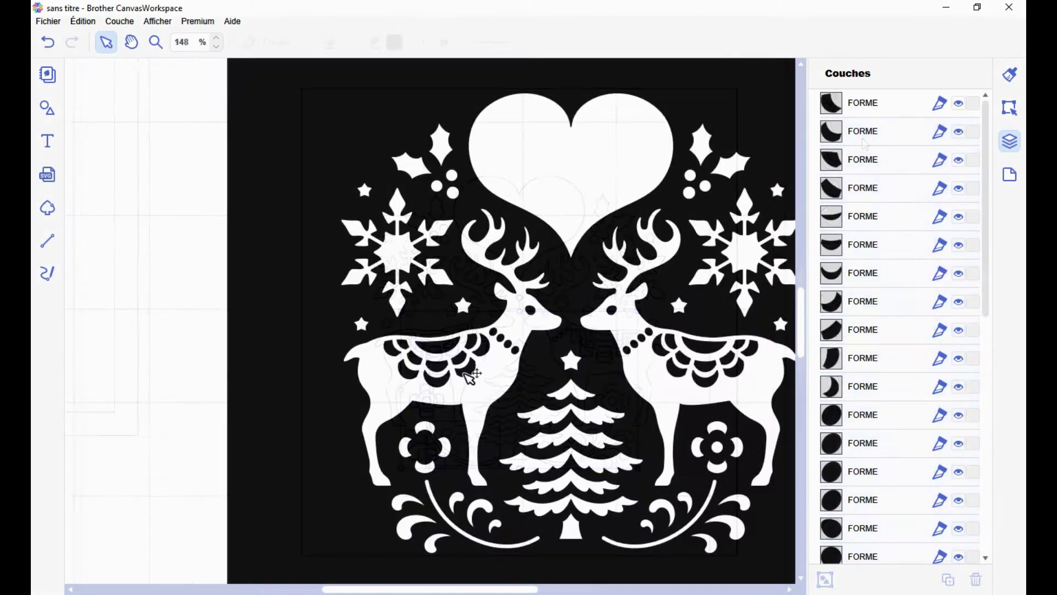
pyautogui.scroll(3, 506, 407)
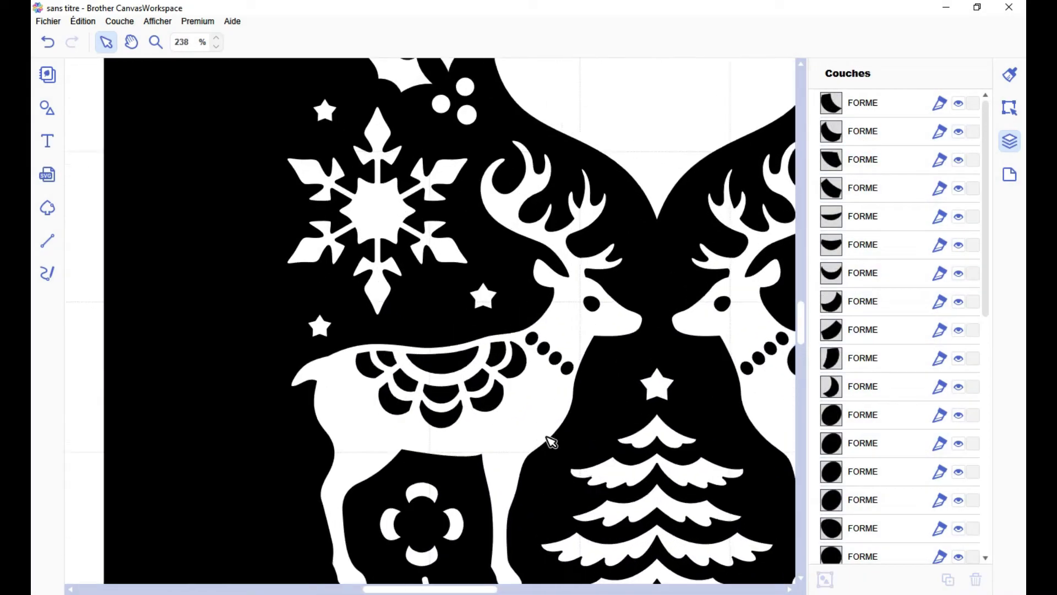
pyautogui.scroll(3, 550, 441)
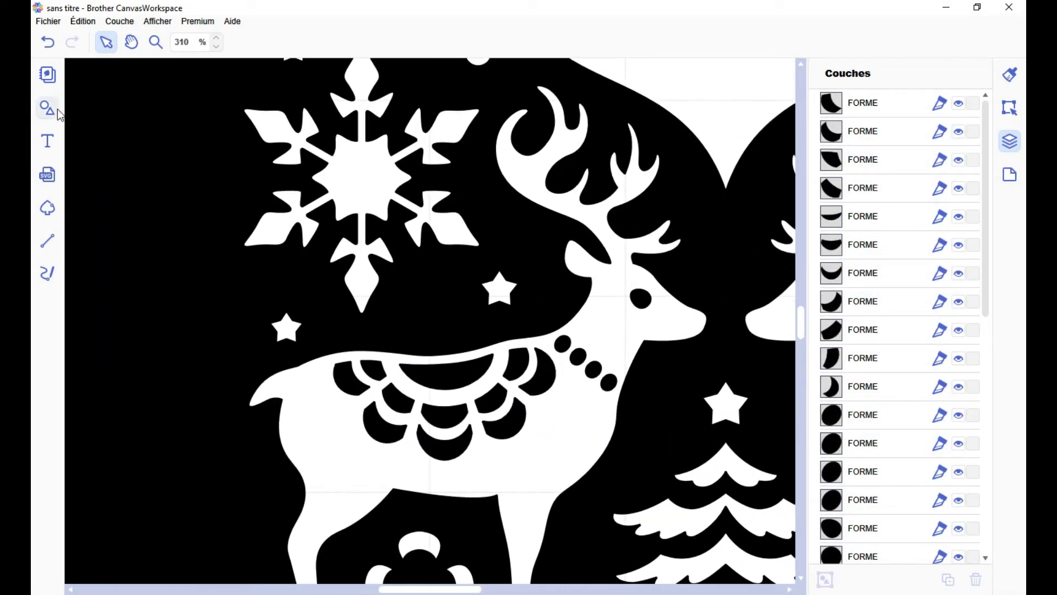
# Step: Add a rectangle, flatten it into a thin bar, and rotate it across the left reindeer's collar beads
pyautogui.click(47, 108)
pyautogui.moveTo(129, 302); pyautogui.dragTo(479, 296)
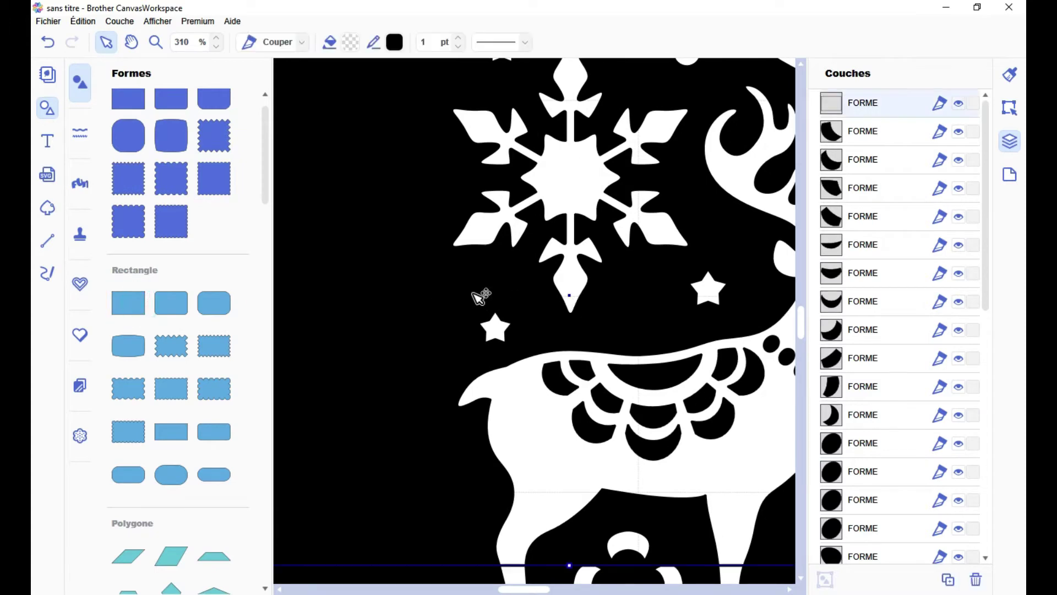
pyautogui.click(47, 108)
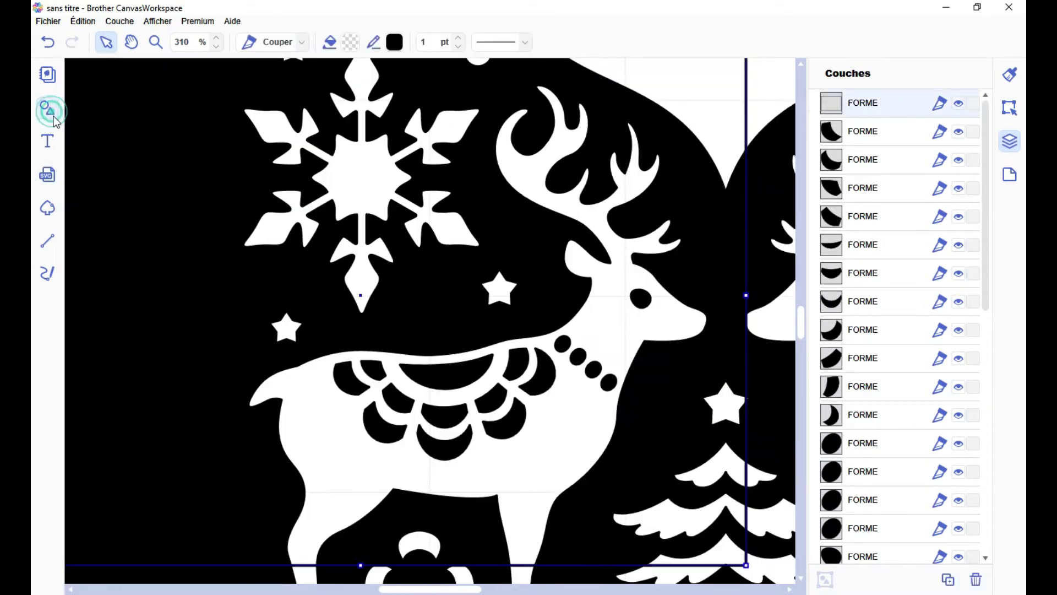
pyautogui.scroll(-5, 319, 255)
pyautogui.moveTo(395, 175); pyautogui.dragTo(559, 326)
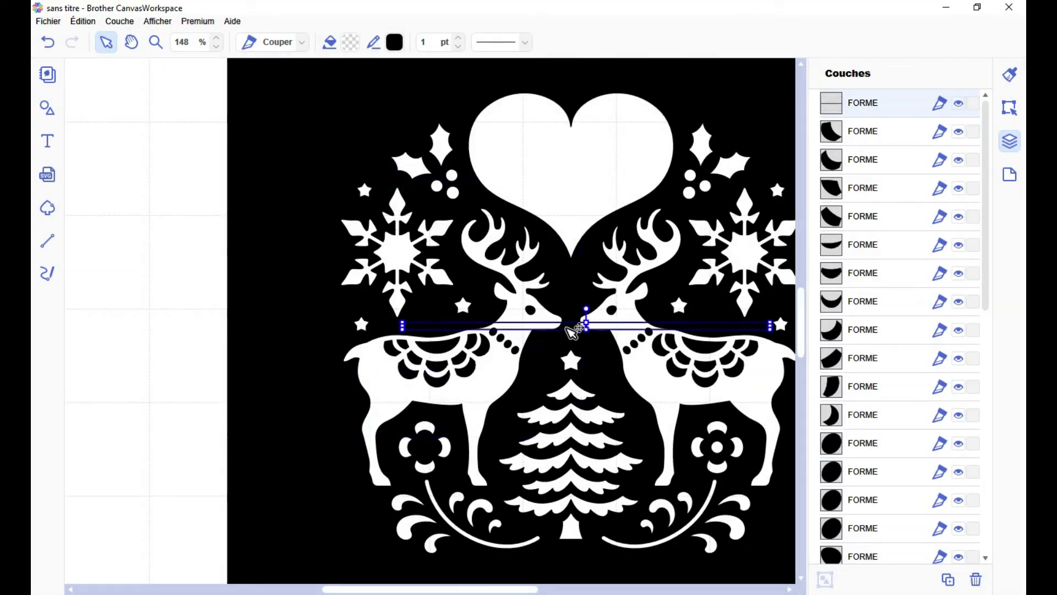
pyautogui.scroll(5, 559, 326)
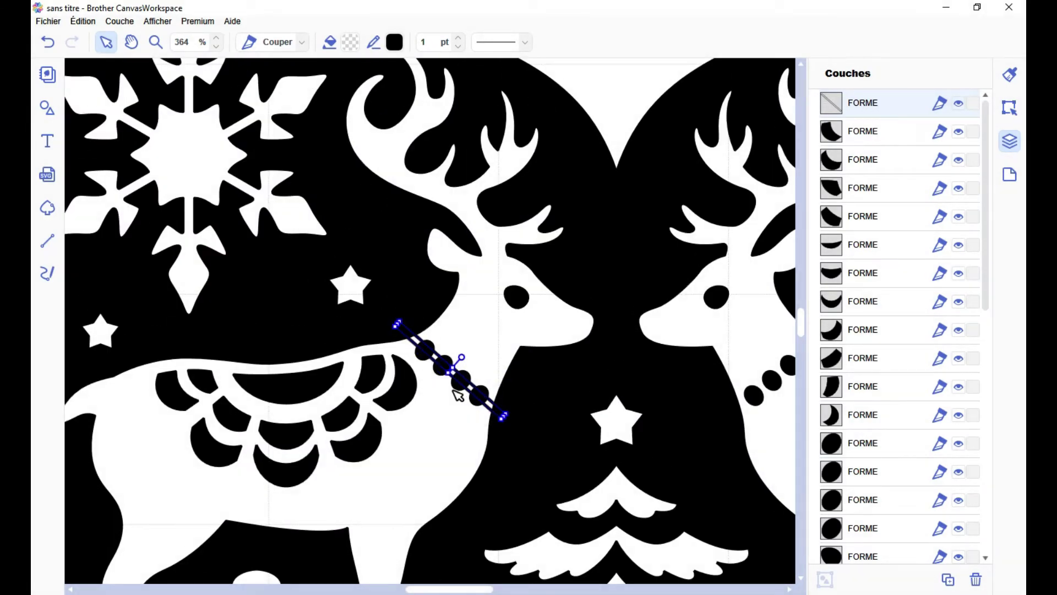
# Step: Weld the black rectangle, the thin bar and the left reindeer's four collar beads into one shape
pyautogui.click(534, 380)
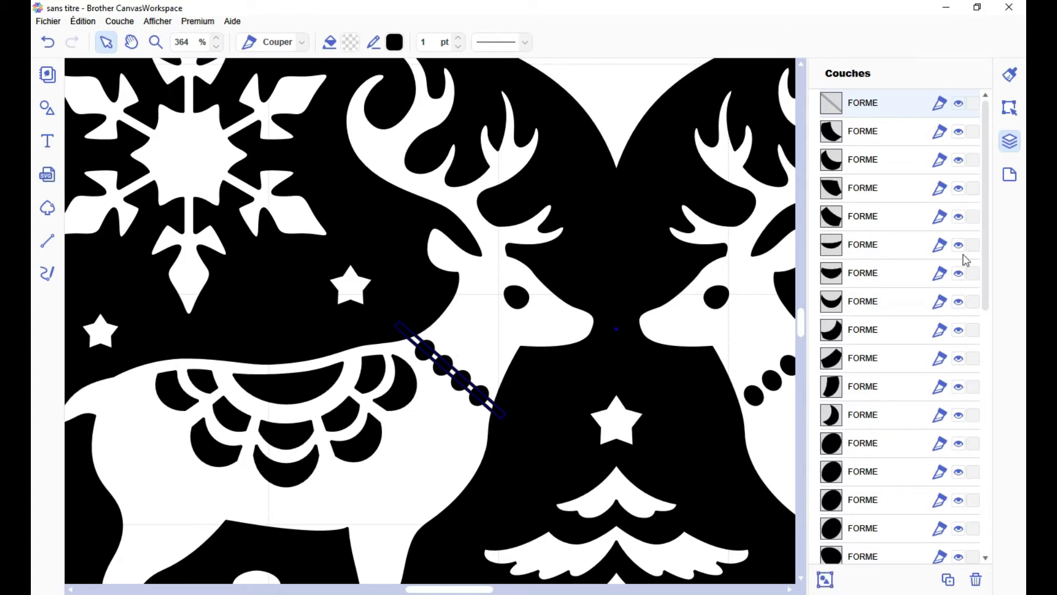
pyautogui.click(1010, 108)
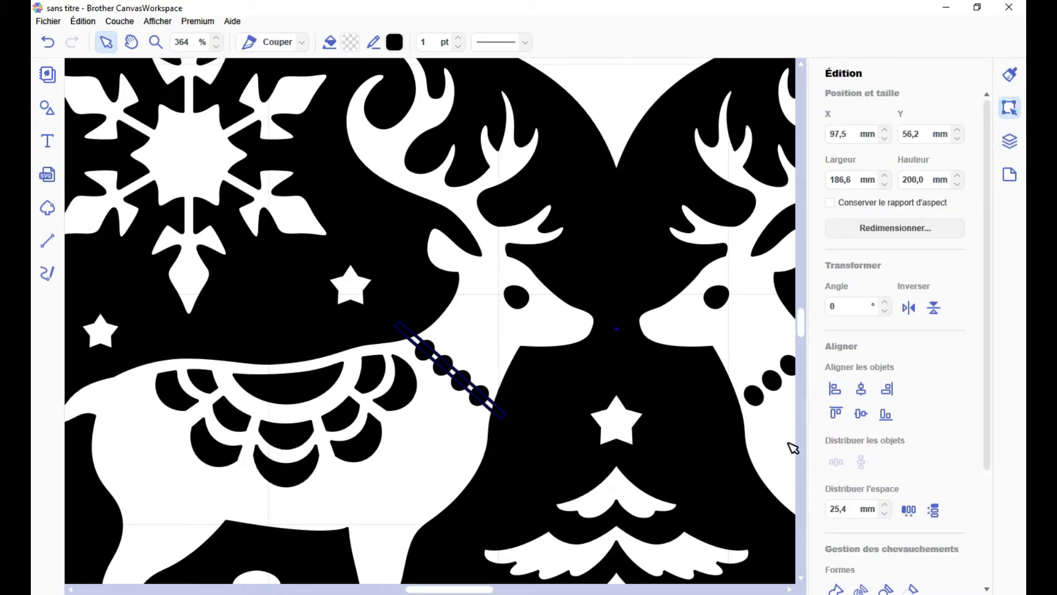
pyautogui.click(1009, 141)
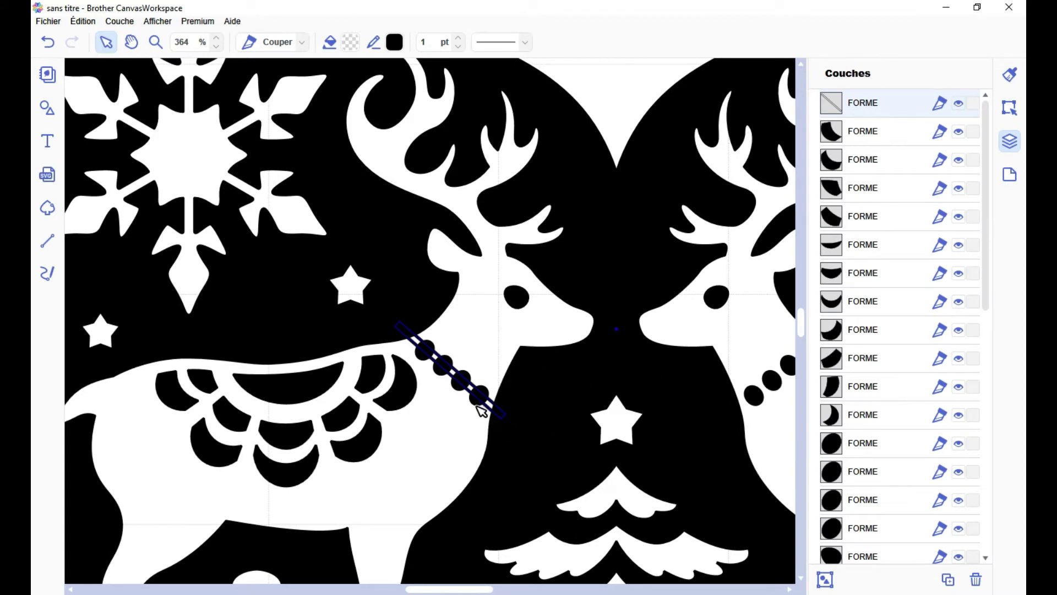
pyautogui.keyDown('shift'); pyautogui.click(460, 380); pyautogui.keyUp('shift')
pyautogui.keyDown('shift'); pyautogui.click(443, 365); pyautogui.keyUp('shift')
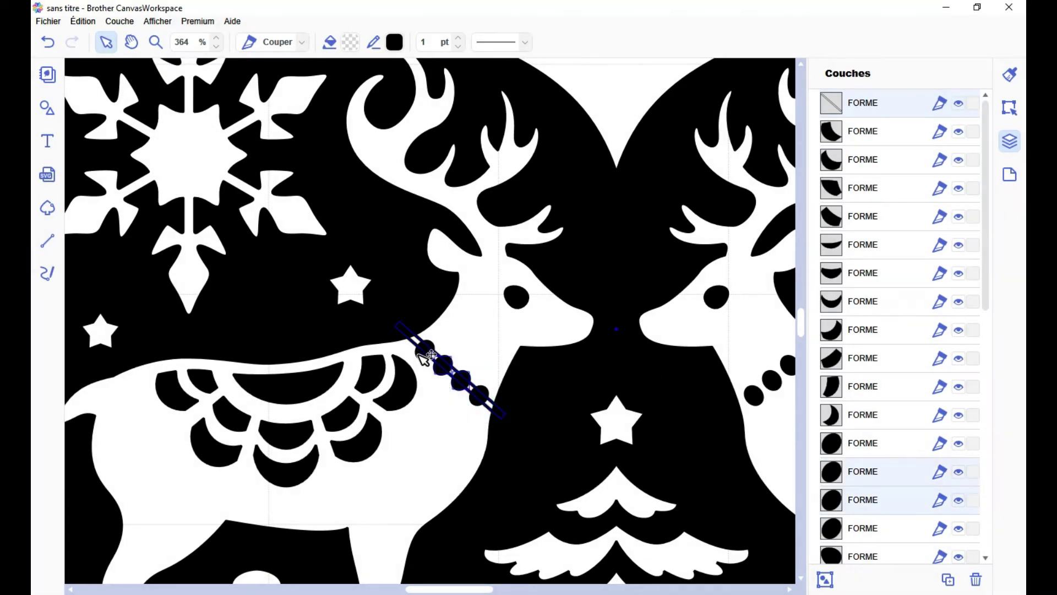
pyautogui.keyDown('shift'); pyautogui.click(425, 352); pyautogui.keyUp('shift')
pyautogui.keyDown('shift'); pyautogui.click(481, 398); pyautogui.keyUp('shift')
pyautogui.scroll(-1, 553, 352)
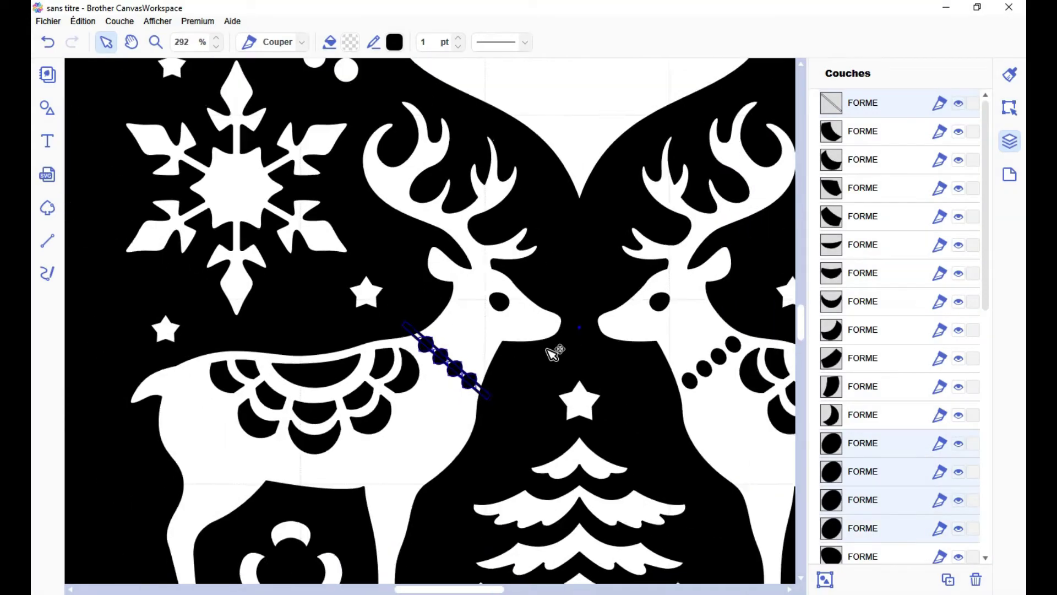
pyautogui.scroll(-5, 553, 352)
pyautogui.click(1010, 107)
pyautogui.scroll(-3, 900, 412)
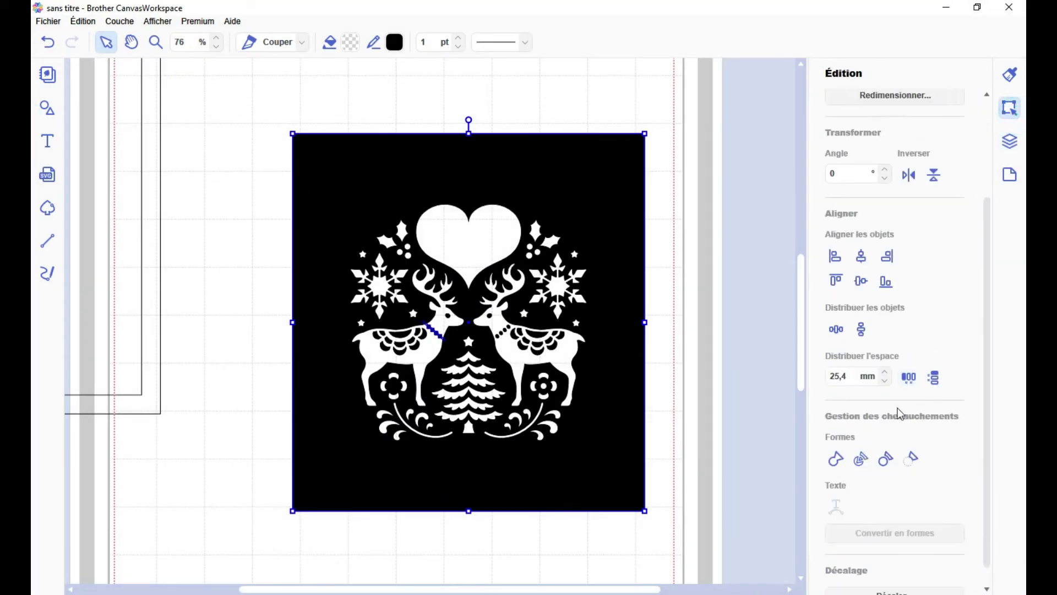
pyautogui.click(838, 450)
# Step: Fill the welded rectangle and collar shape with black (#000000)
pyautogui.scroll(3, 430, 322)
pyautogui.click(350, 42)
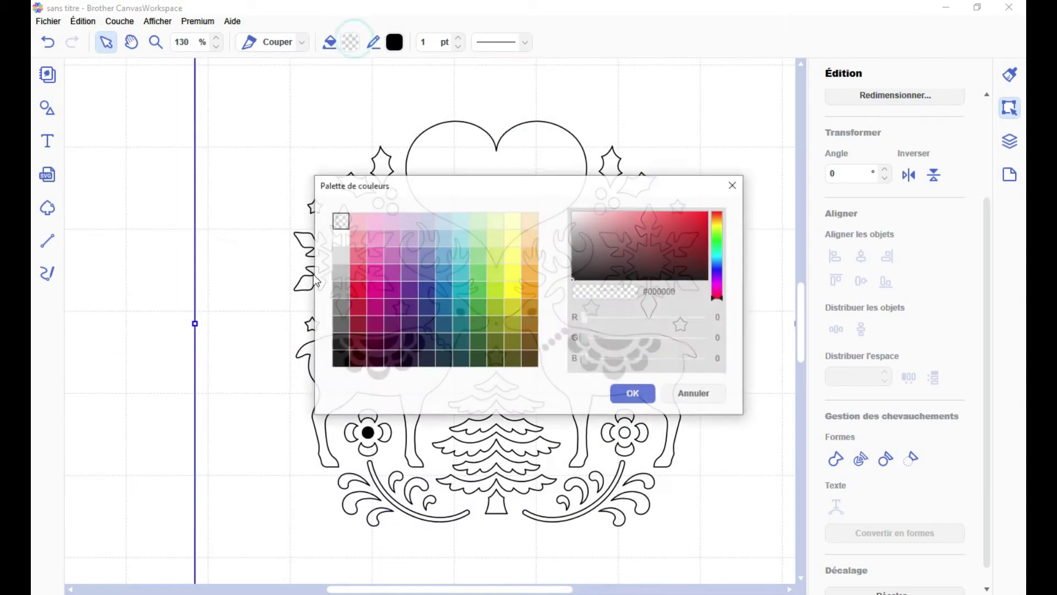
pyautogui.click(337, 359)
pyautogui.click(633, 393)
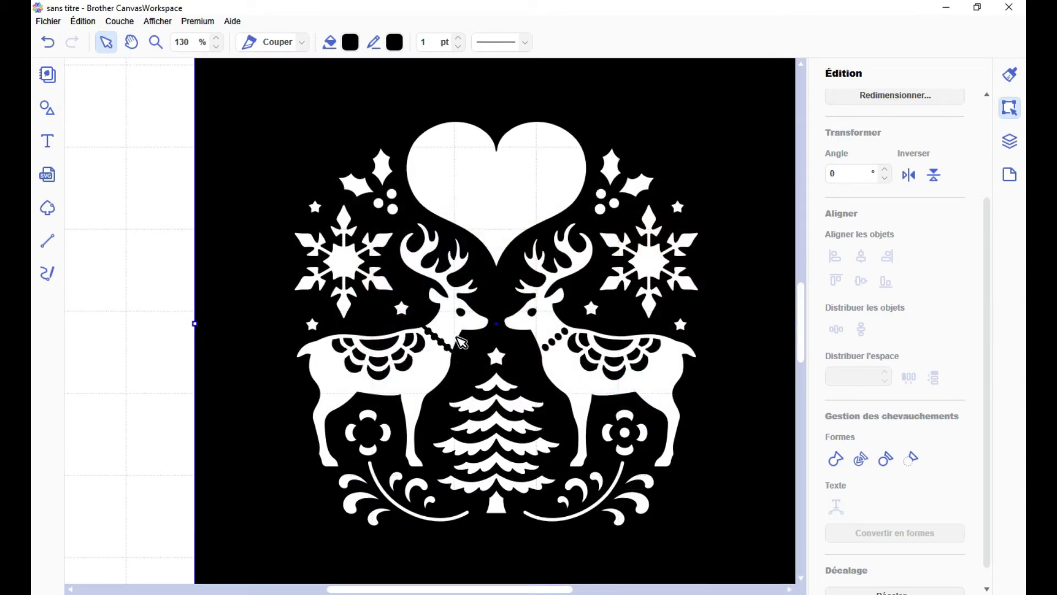
pyautogui.scroll(2, 498, 355)
pyautogui.scroll(-4, 498, 355)
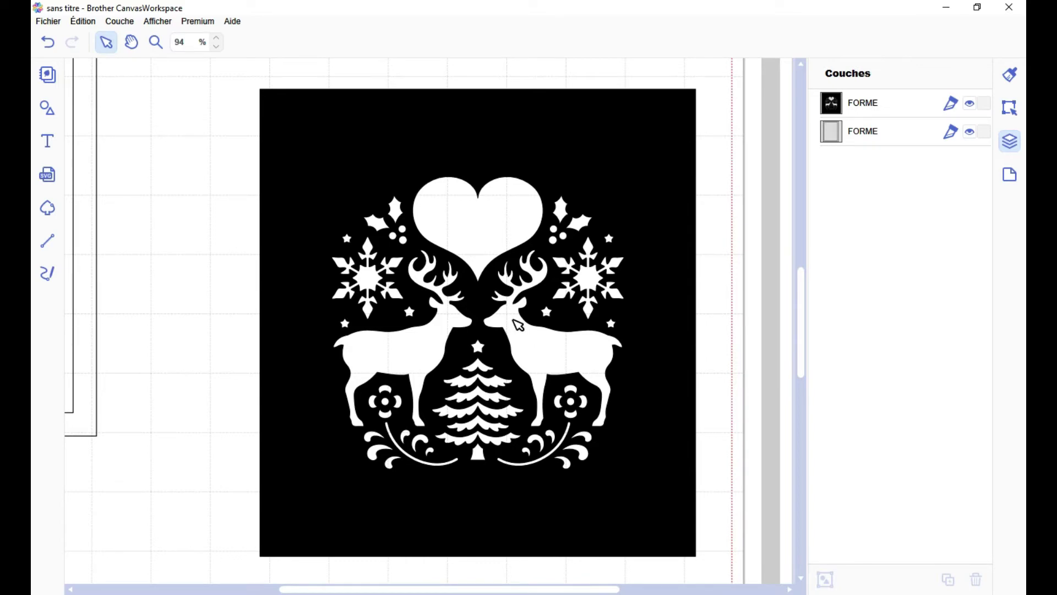
# Step: Move the black reindeer panel up and to the right on the mat
pyautogui.scroll(-3, 518, 325)
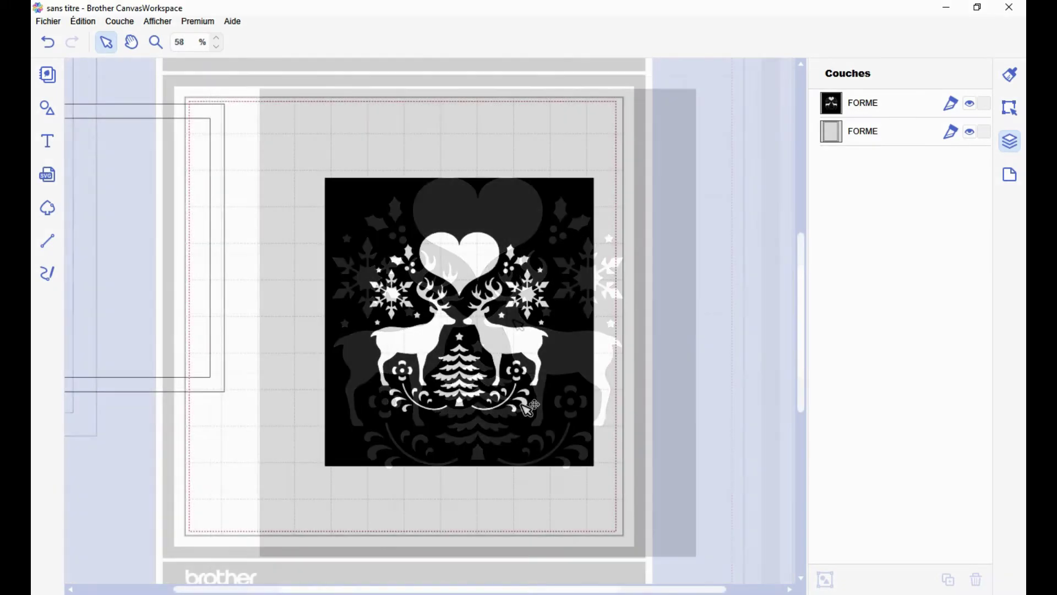
pyautogui.click(577, 305)
pyautogui.moveTo(607, 249); pyautogui.dragTo(624, 222)
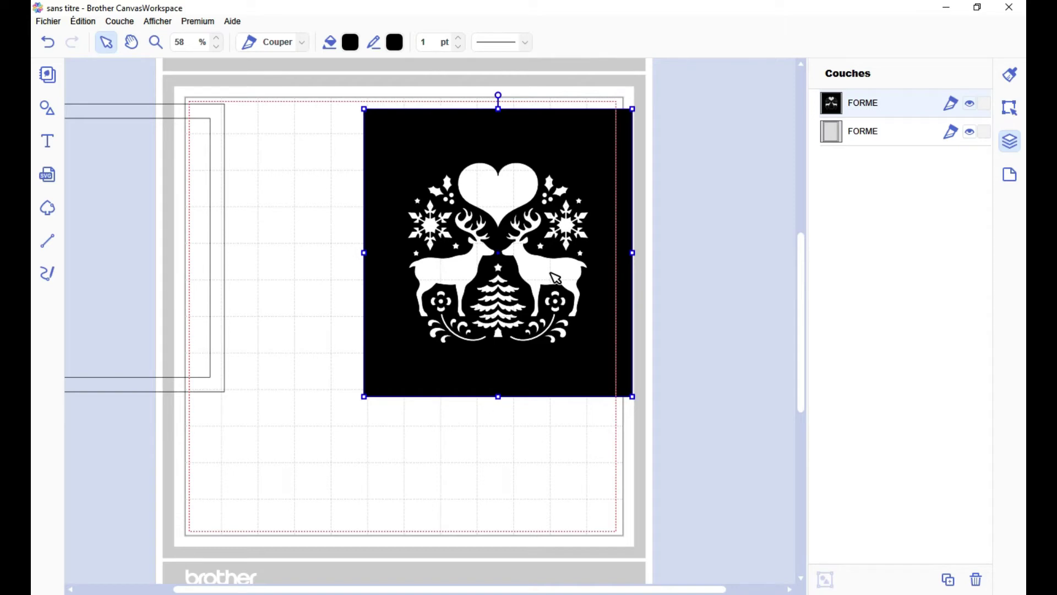
pyautogui.scroll(3, 641, 375)
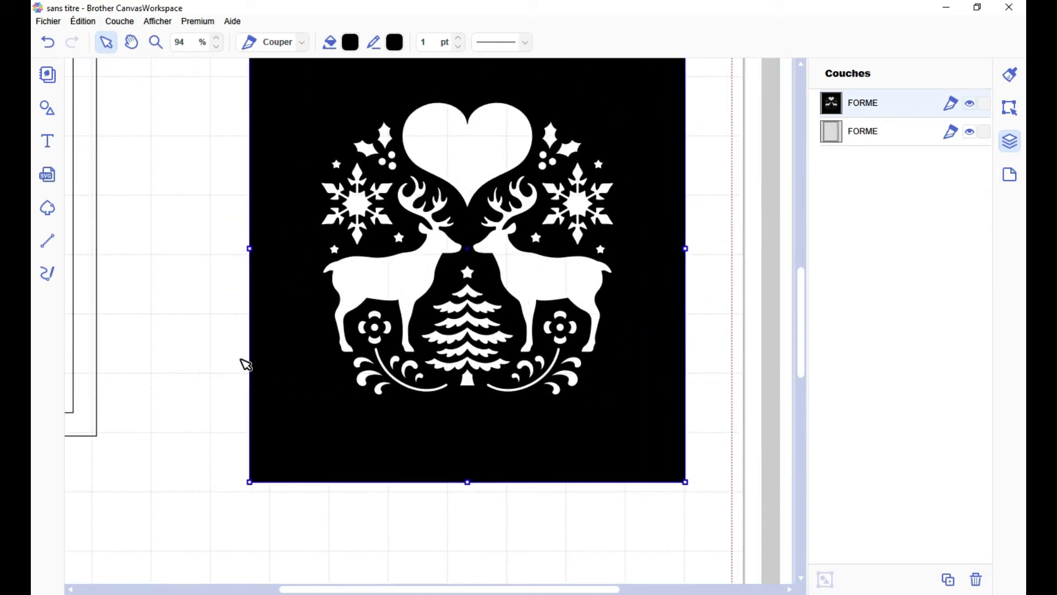
pyautogui.scroll(-1, 242, 365)
pyautogui.scroll(2, 226, 358)
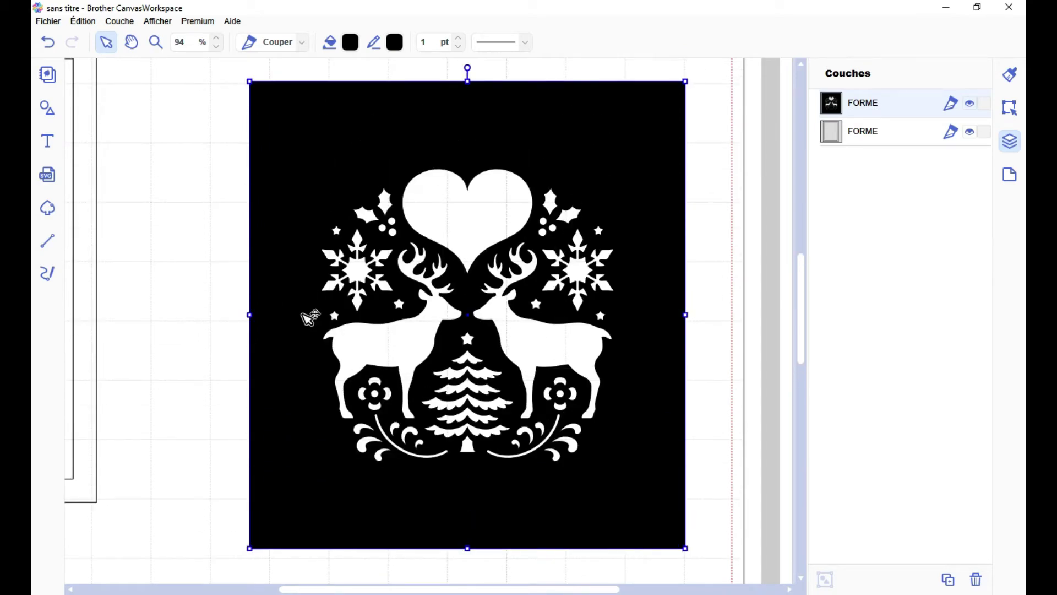
pyautogui.scroll(-2, 310, 317)
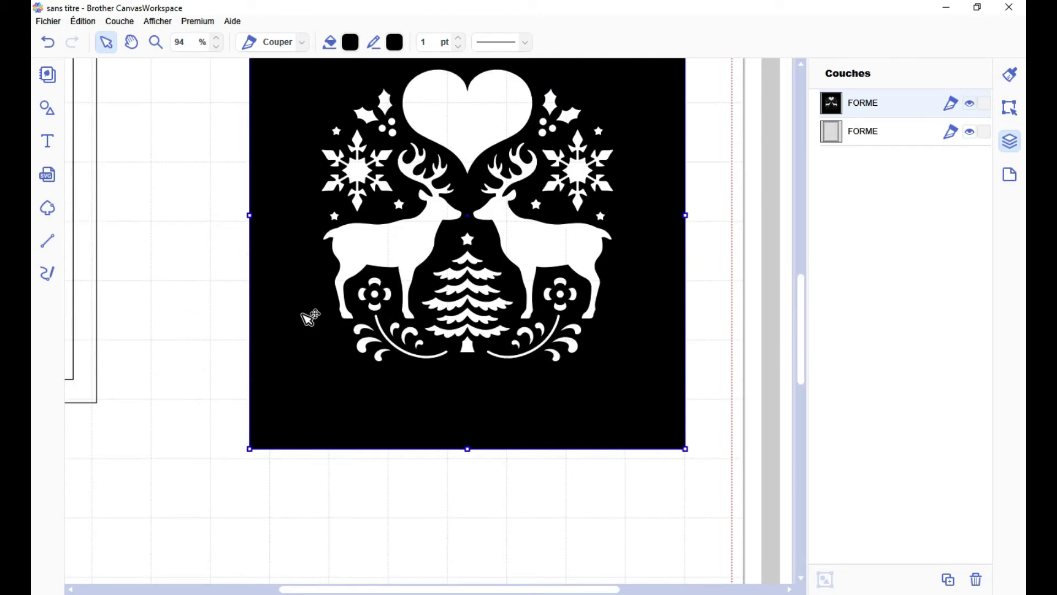
pyautogui.scroll(-3, 310, 317)
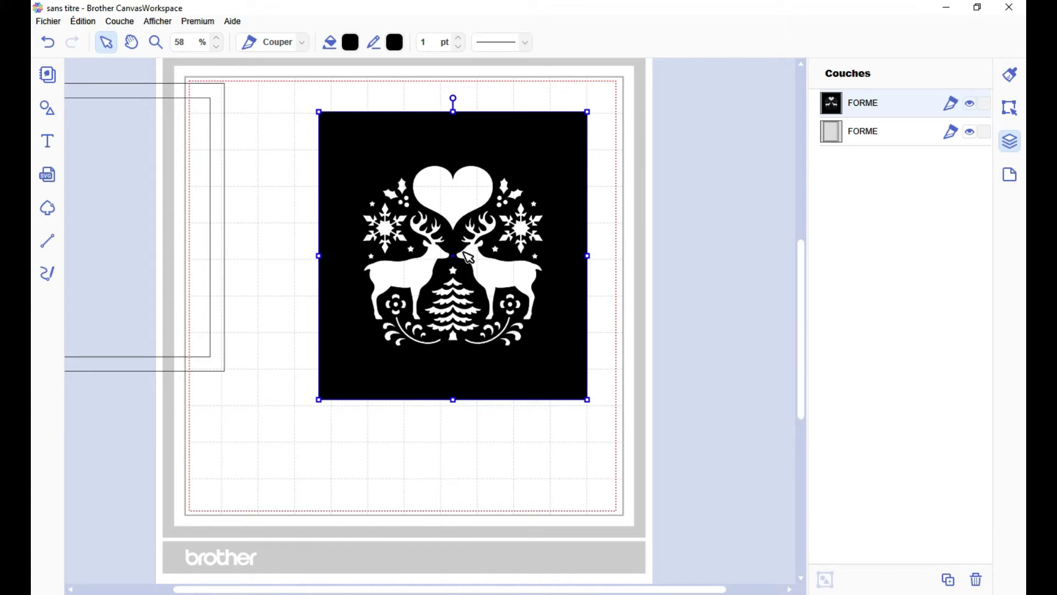
# Step: Add the text "JOYA" on the mat below the black reindeer panel and enlarge it to about the panel's width
pyautogui.moveTo(330, 505); pyautogui.dragTo(346, 458)
pyautogui.write('JOYA')
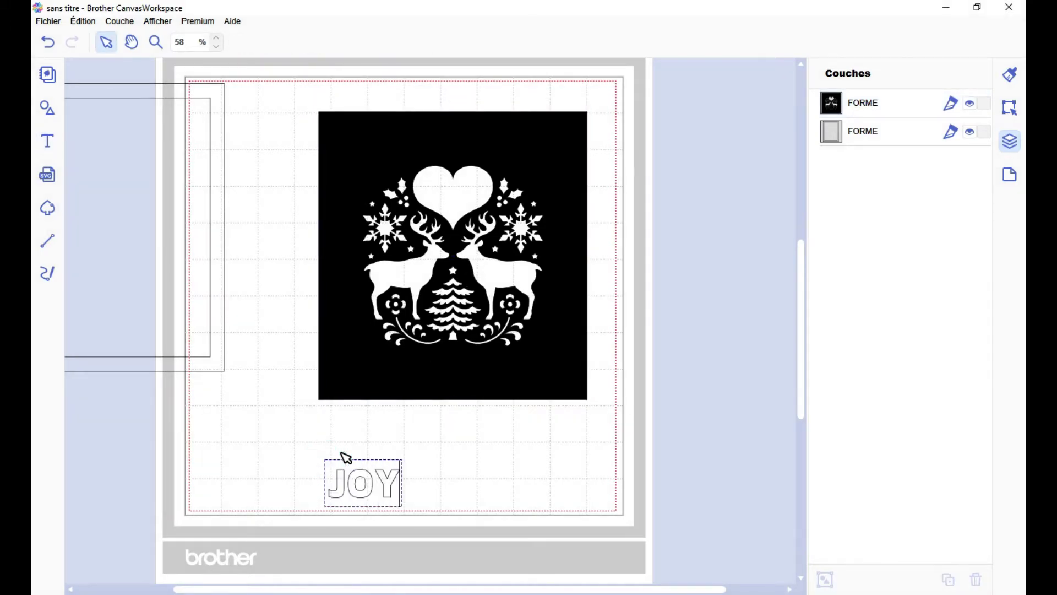
pyautogui.click(484, 496)
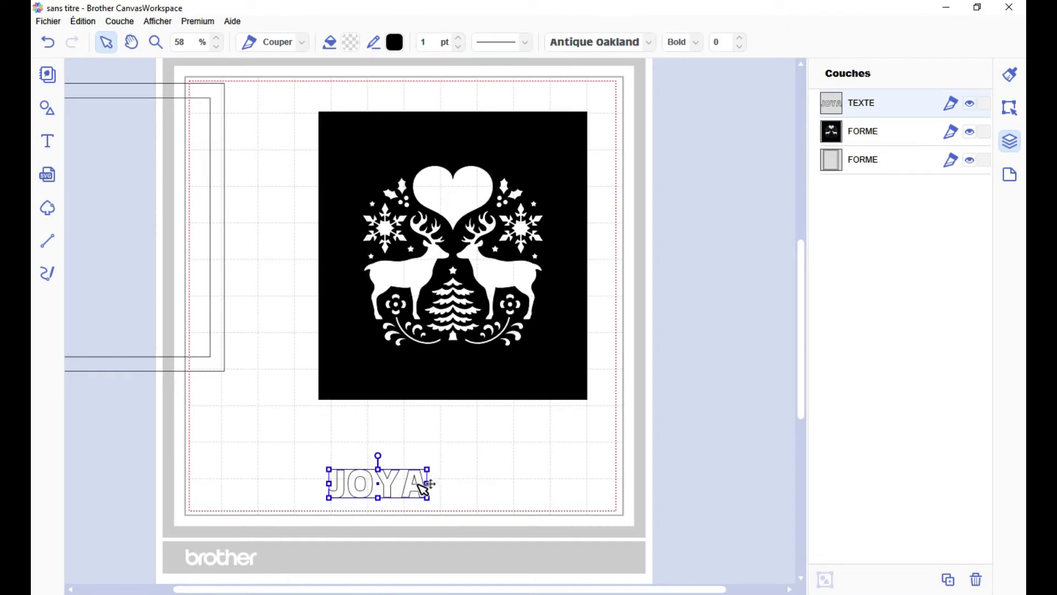
pyautogui.moveTo(432, 468); pyautogui.dragTo(590, 422)
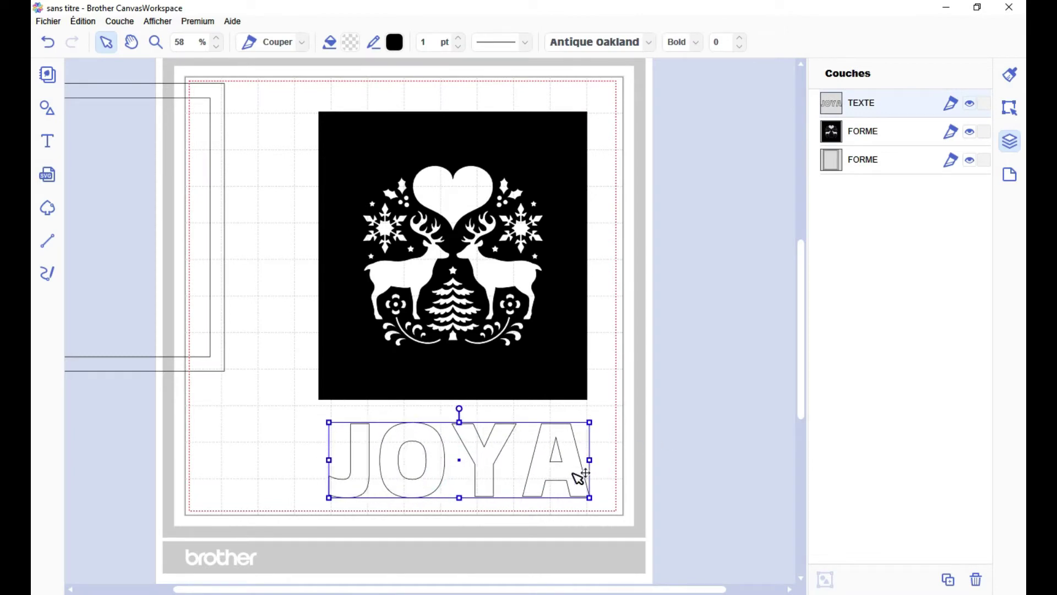
# Step: Change the font of the JOYA text to !CRASS ROOTS OFL REG
pyautogui.click(629, 49)
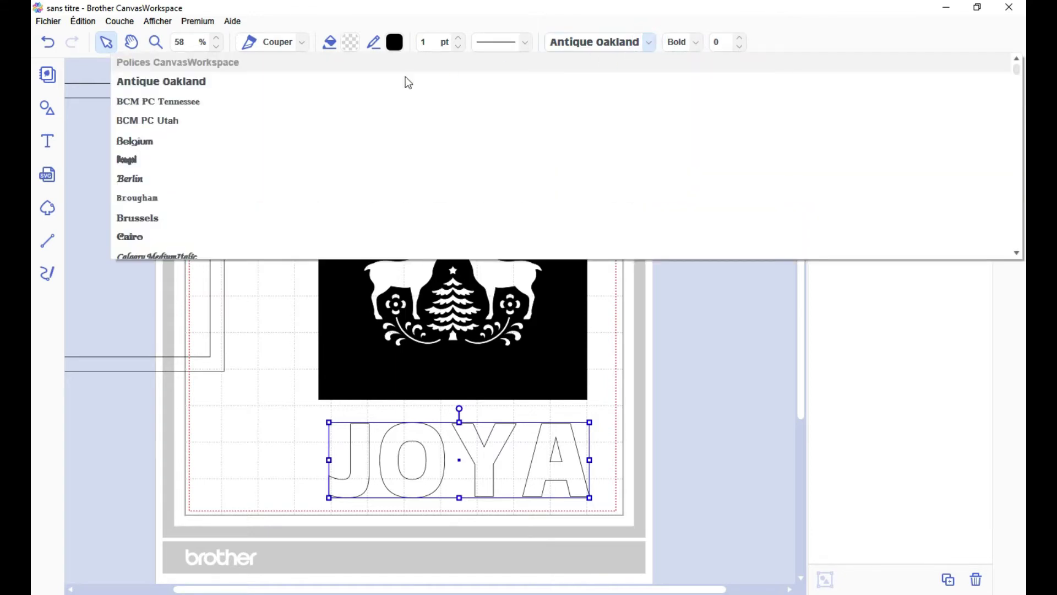
pyautogui.scroll(-3, 201, 185)
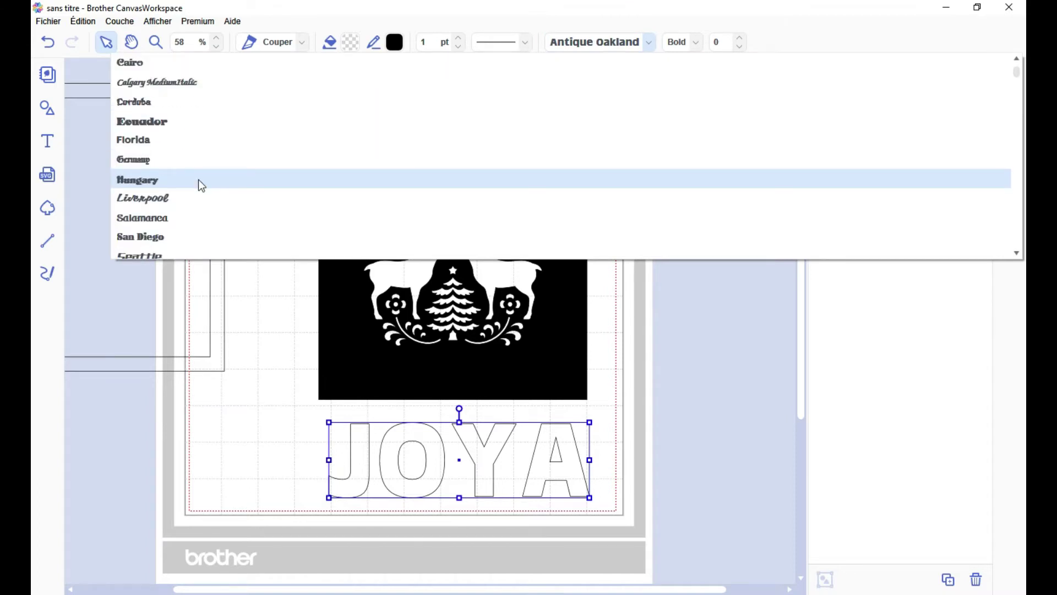
pyautogui.scroll(-2, 201, 185)
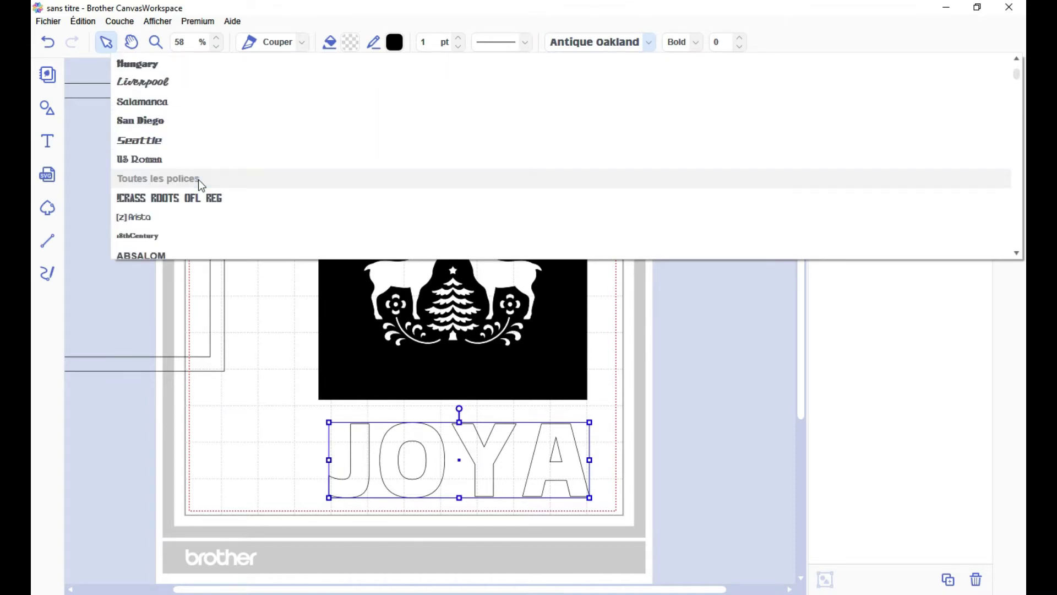
pyautogui.scroll(4, 201, 185)
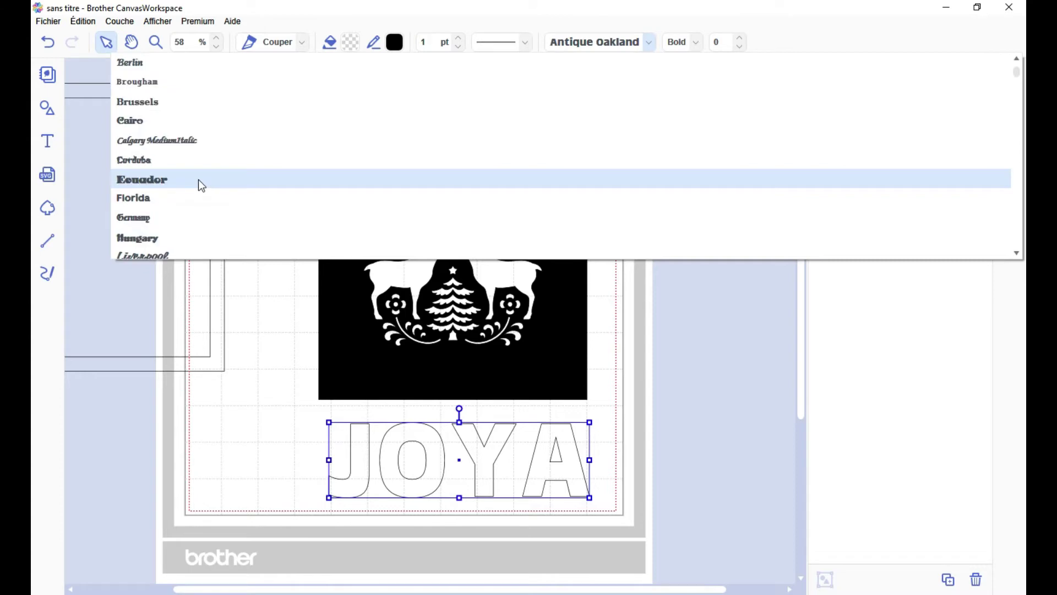
pyautogui.scroll(2, 202, 185)
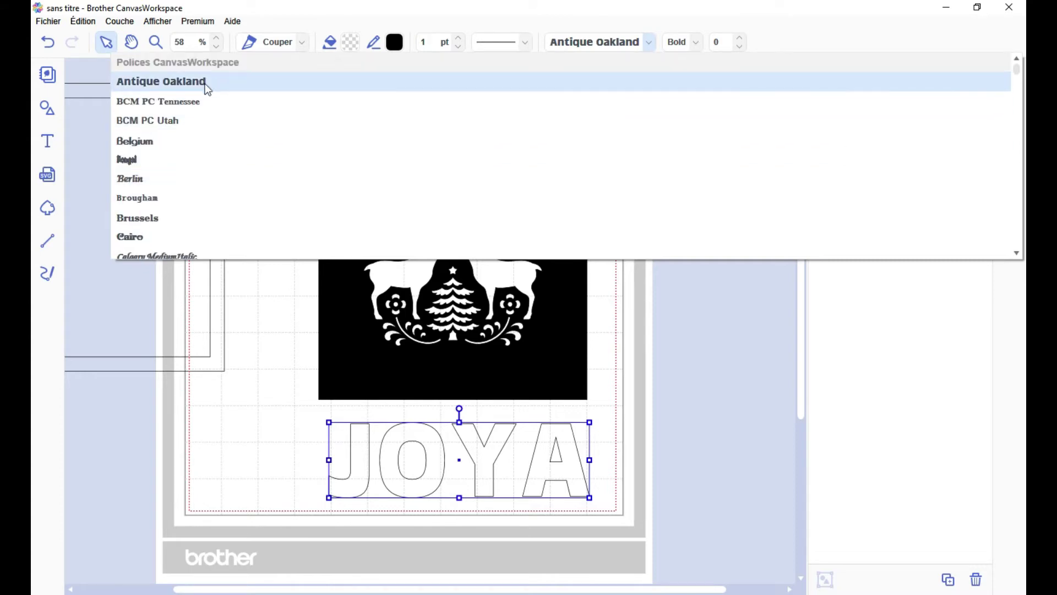
pyautogui.click(203, 180)
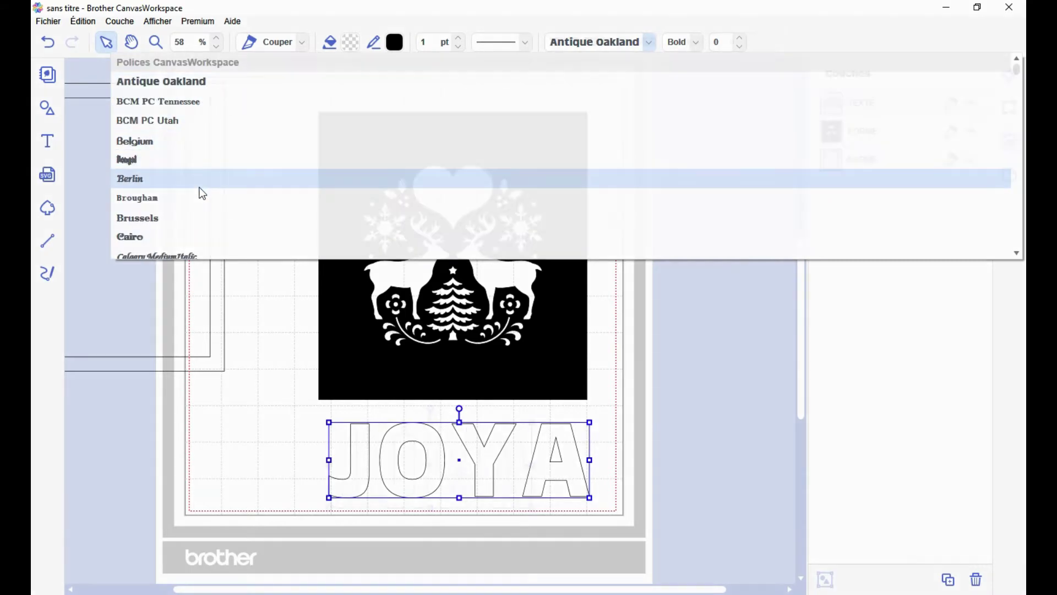
pyautogui.moveTo(561, 465); pyautogui.dragTo(588, 464)
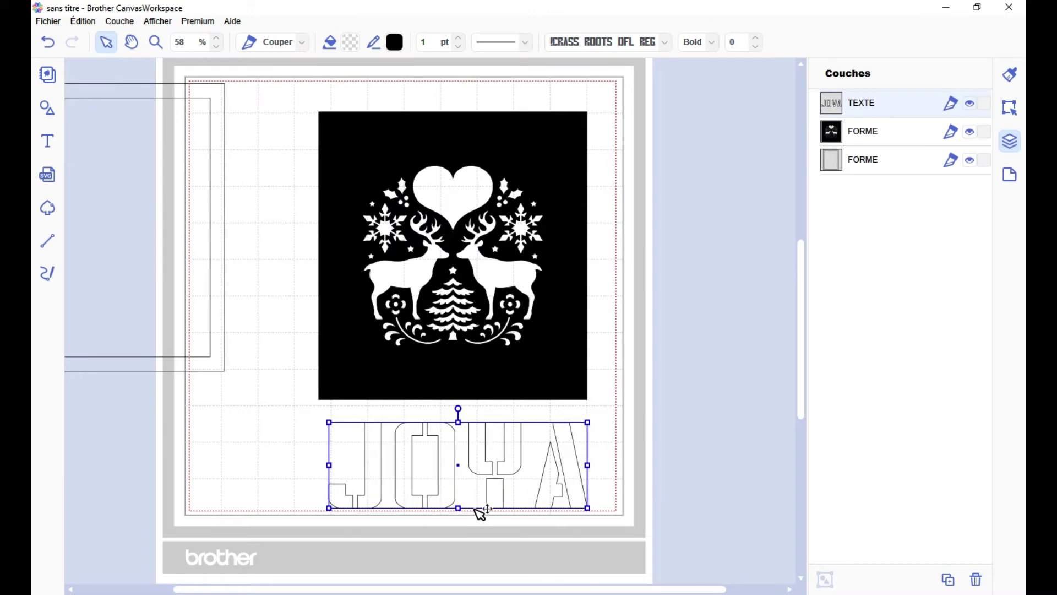
# Step: Shrink the JOYA text, place it on the panel below the tree, and select it together with the panel
pyautogui.moveTo(589, 509); pyautogui.dragTo(475, 379)
pyautogui.click(491, 438)
pyautogui.click(517, 359)
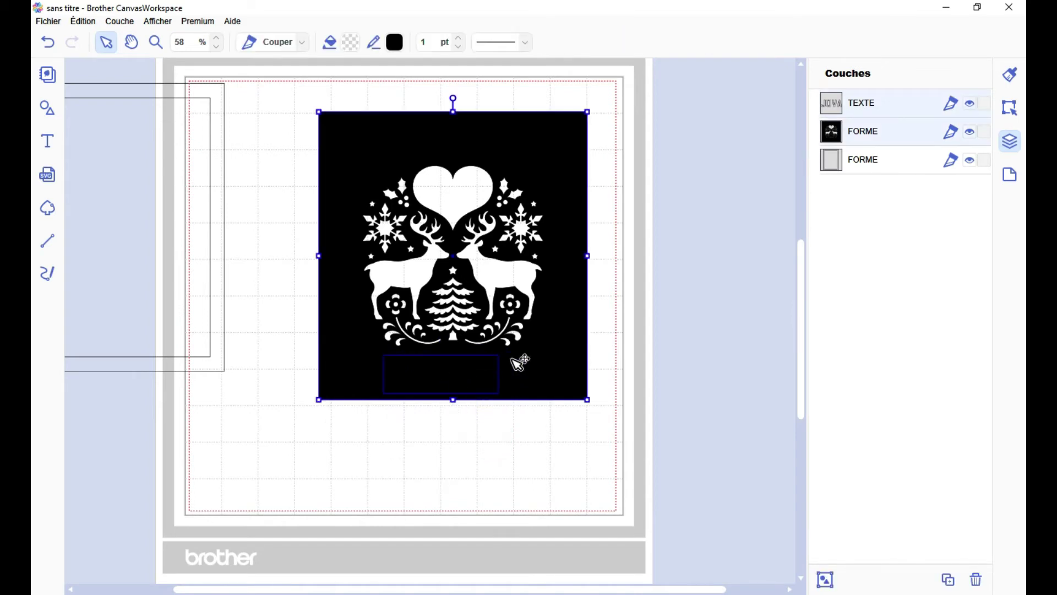
# Step: Centre the JOYA text horizontally on the black panel and divide the panel along the letters
pyautogui.click(1017, 113)
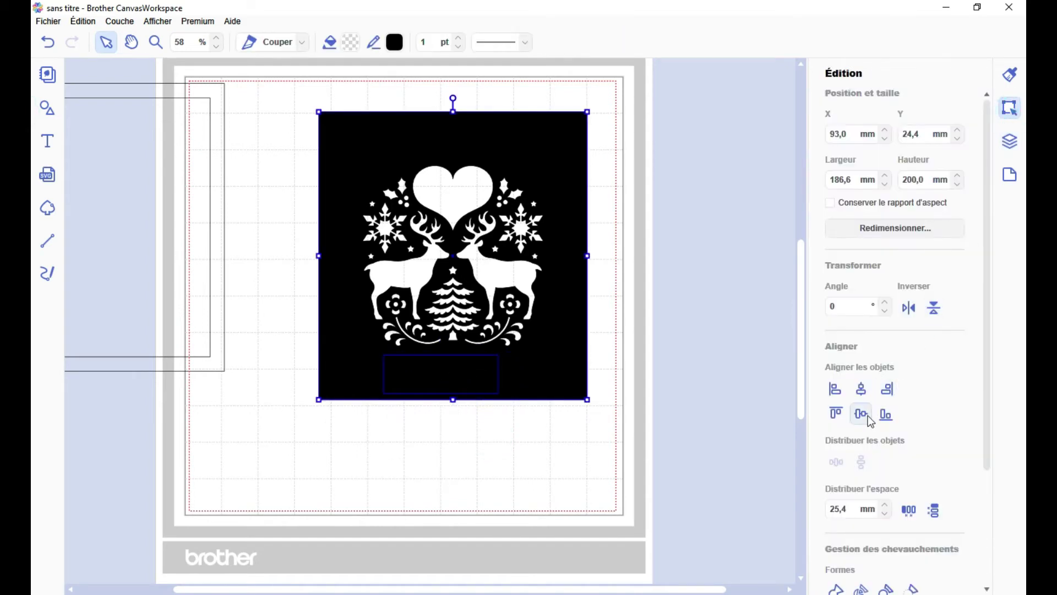
pyautogui.scroll(-3, 865, 402)
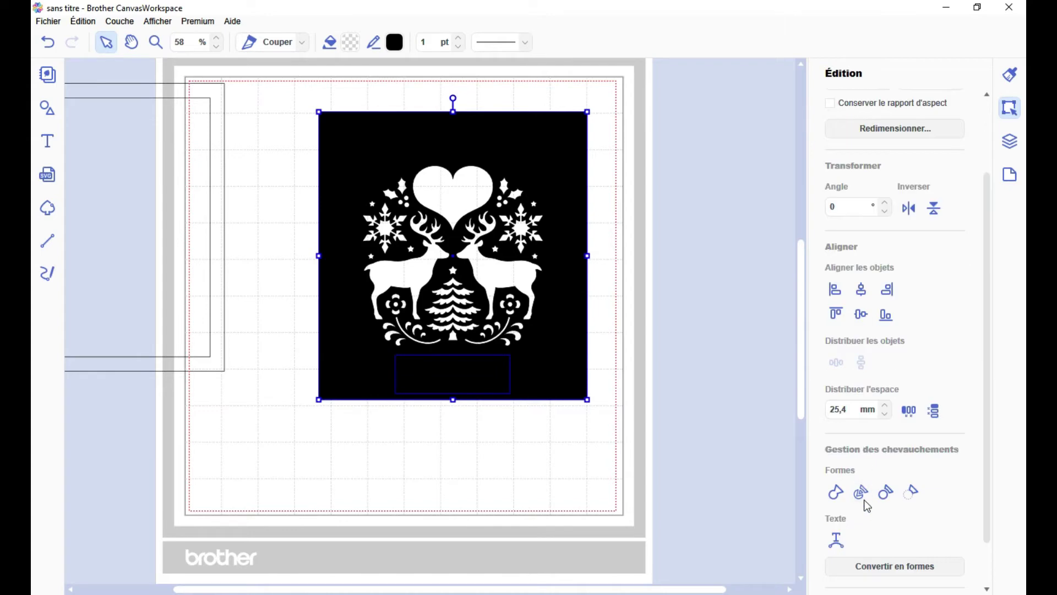
pyautogui.click(861, 492)
# Step: Fill the divided reindeer and JOYA panel with black (#000000) and examine the cut-out letters
pyautogui.click(349, 42)
pyautogui.click(343, 356)
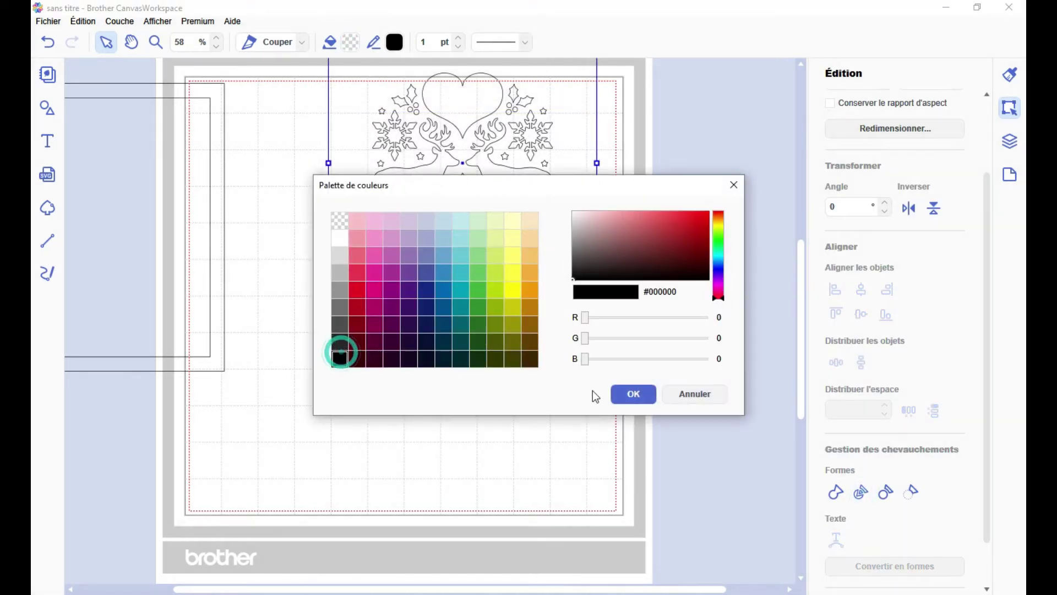
pyautogui.click(631, 391)
pyautogui.scroll(4, 458, 336)
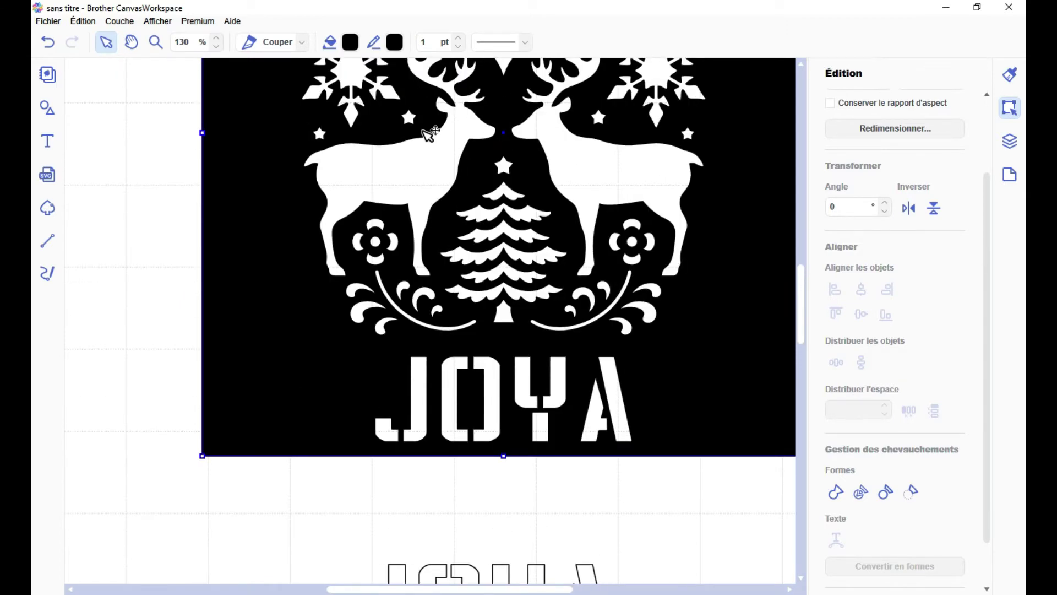
pyautogui.scroll(-1, 488, 330)
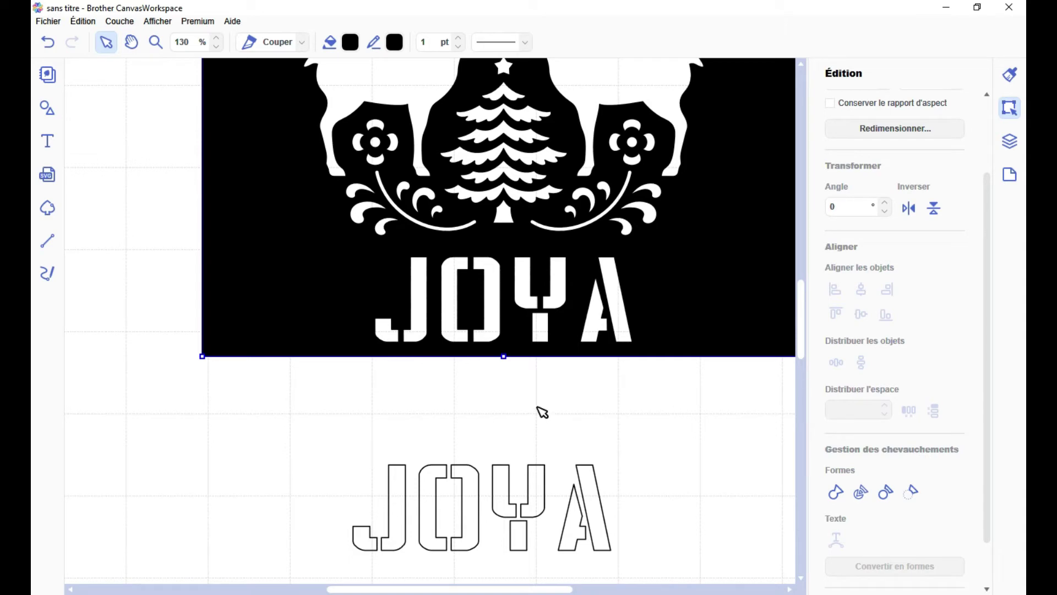
# Step: Undo the black fill, the panel move and the division of the panel by the JOYA letters
pyautogui.hotkey('ctrl', 'z')
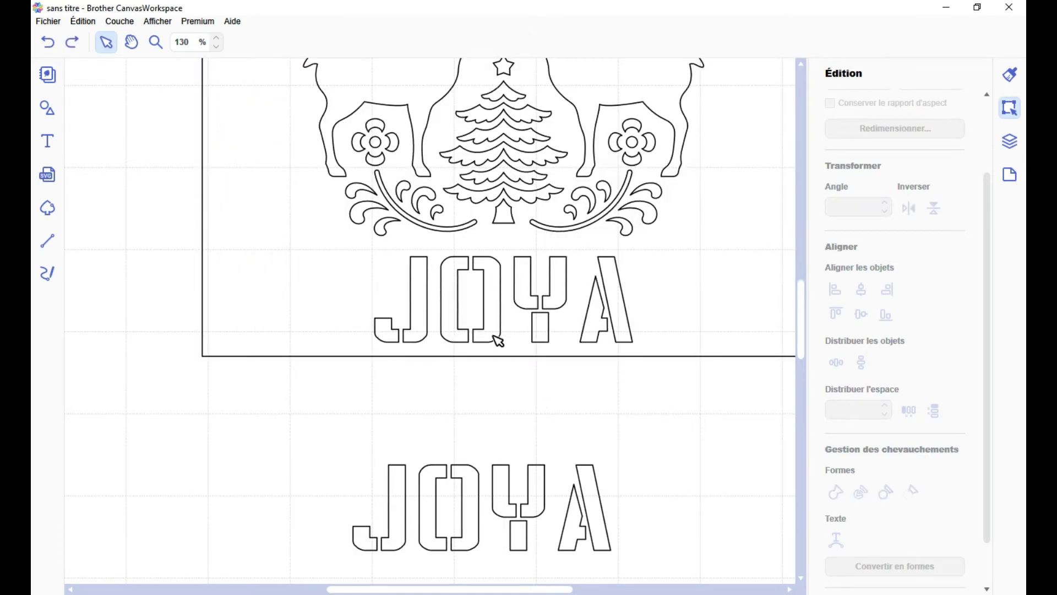
pyautogui.hotkey('ctrl', 'z')
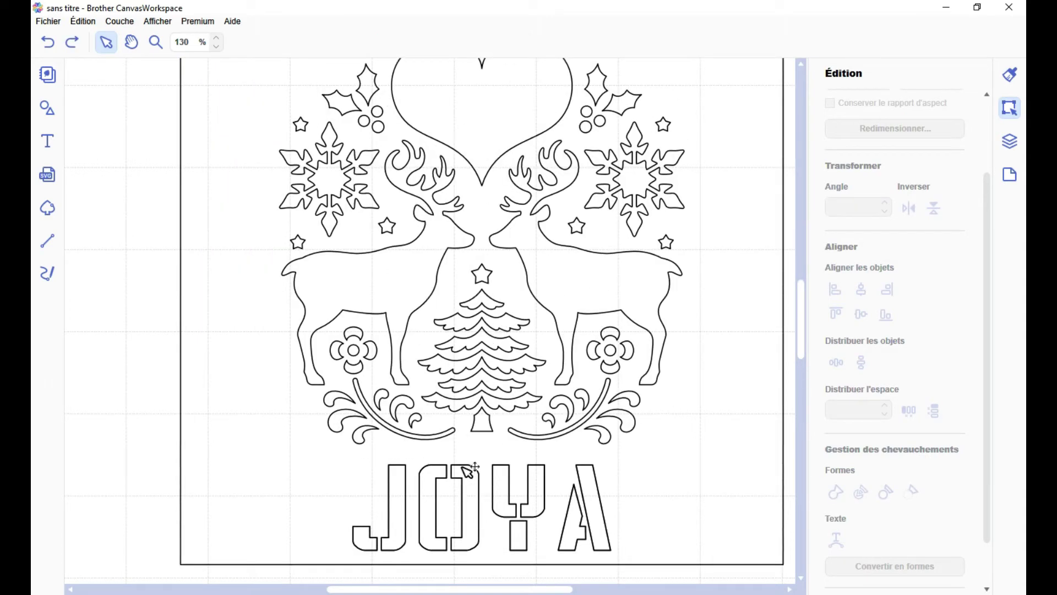
pyautogui.hotkey('ctrl', 'y')
pyautogui.hotkey('ctrl', 'y')
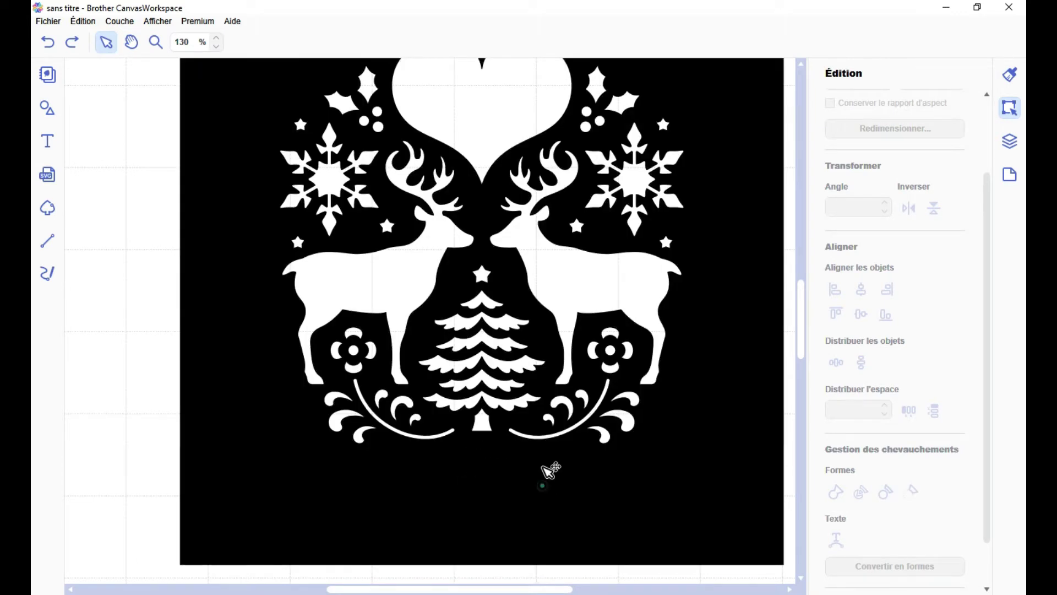
# Step: Move the JOYA text off the black panel to the free area below it
pyautogui.click(559, 435)
pyautogui.moveTo(558, 435); pyautogui.dragTo(512, 474)
pyautogui.scroll(-2, 661, 471)
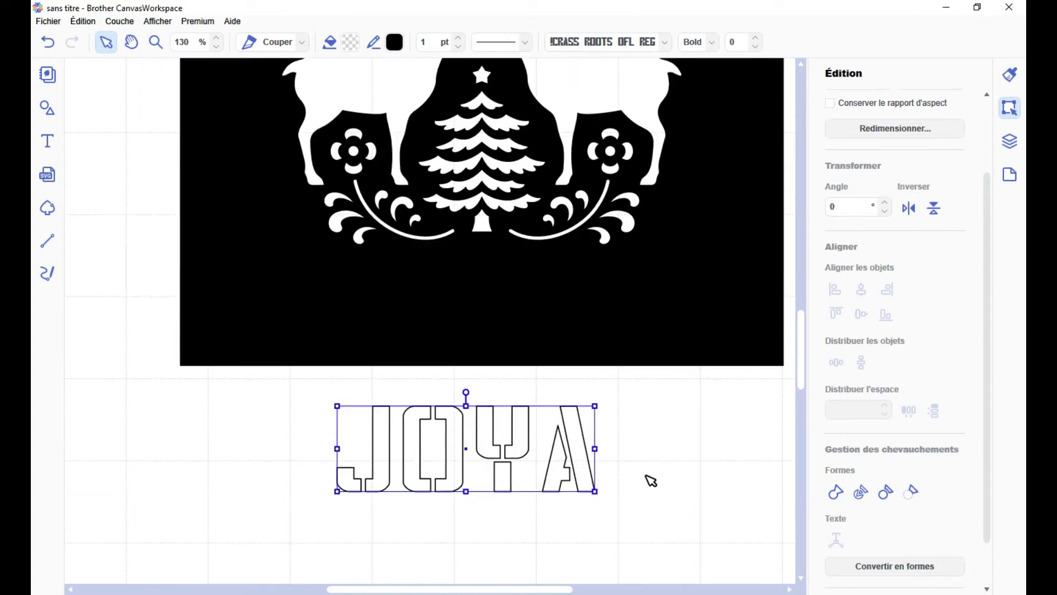
# Step: Replace the JOYA text with "Joyeux Noël"
pyautogui.doubleClick(559, 444)
pyautogui.moveTo(599, 449); pyautogui.dragTo(333, 416)
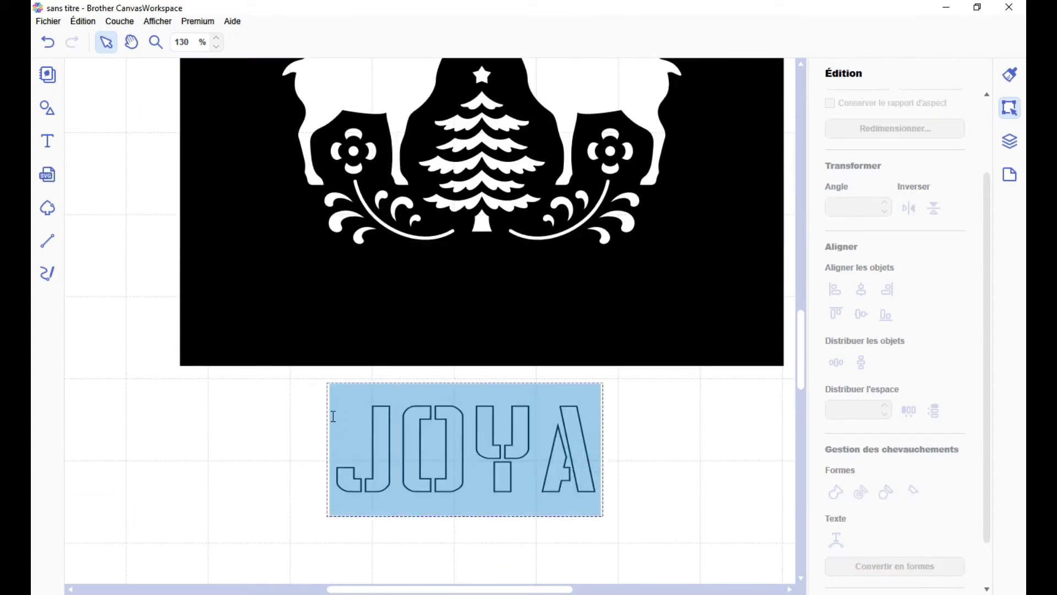
pyautogui.write('Joyeux ')
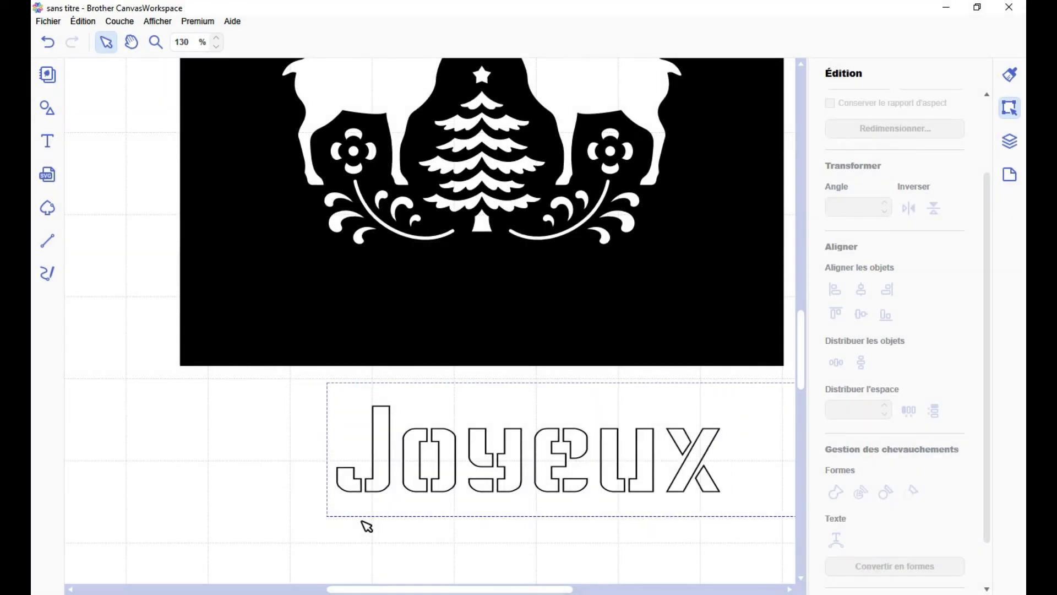
pyautogui.write('Noël')
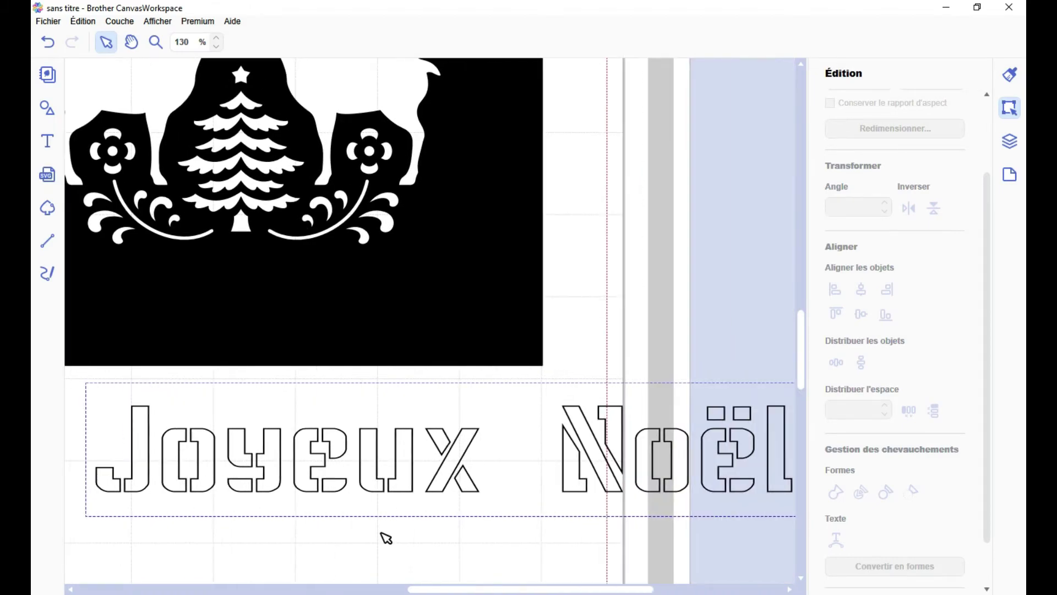
pyautogui.scroll(-2, 386, 538)
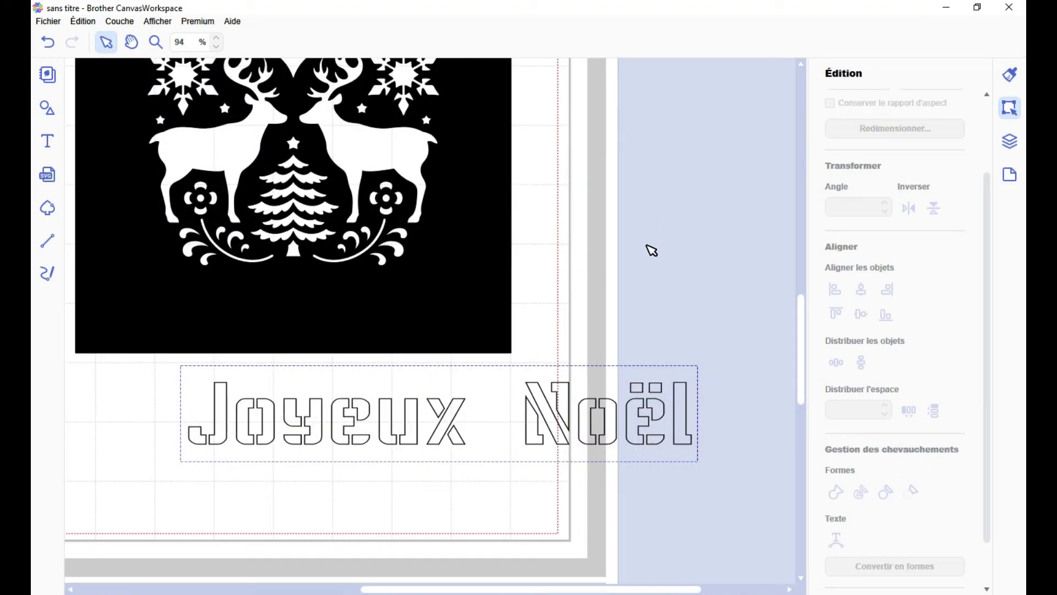
pyautogui.click(645, 244)
# Step: Set the Joyeux Noël text to the BCM PC Tennessee font and place it, reduced, on the panel below the tree
pyautogui.click(653, 44)
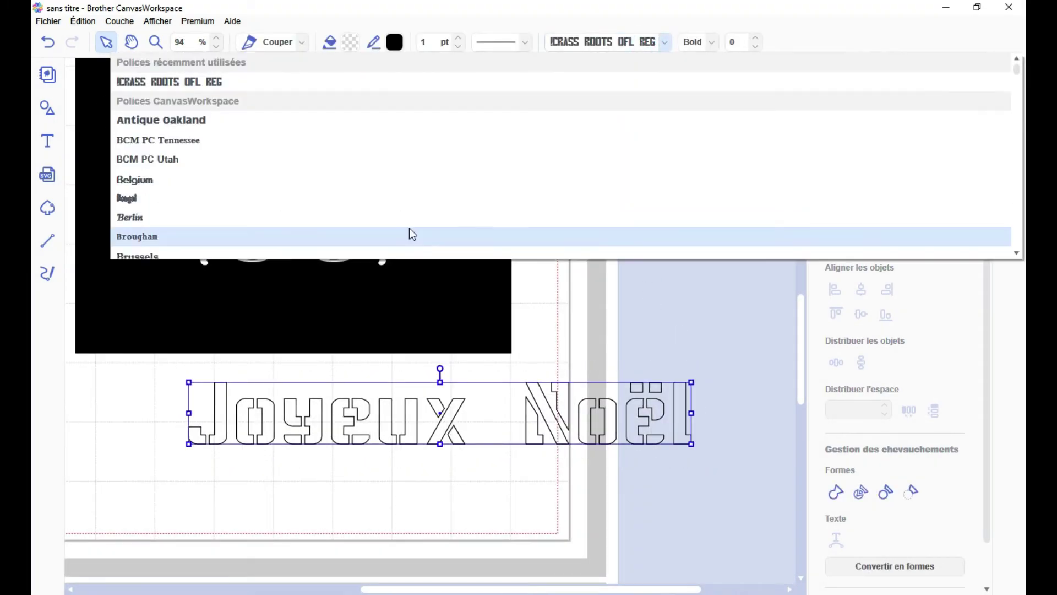
pyautogui.click(214, 144)
pyautogui.moveTo(550, 422); pyautogui.dragTo(402, 325)
# Step: Centre the Joyeux Noël text horizontally on the black panel and divide the panel along its letters
pyautogui.moveTo(413, 430); pyautogui.dragTo(347, 314)
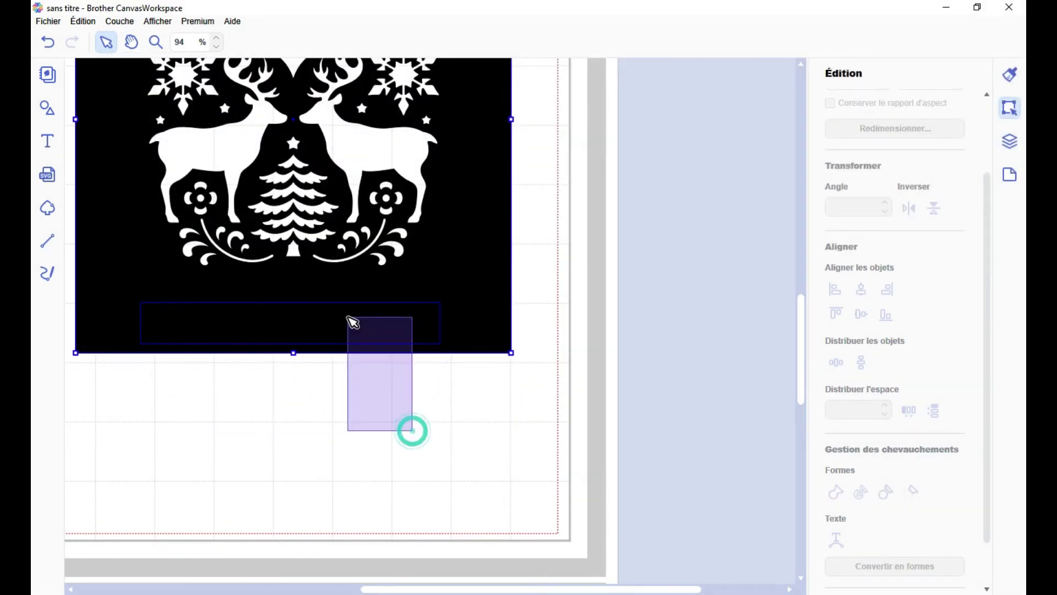
pyautogui.click(860, 298)
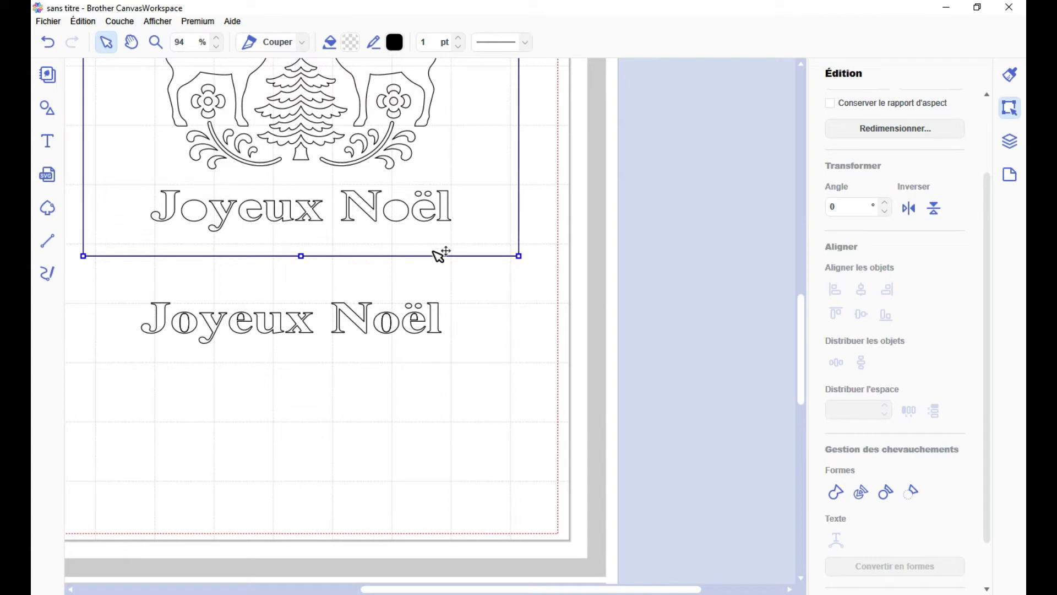
# Step: Undo the last move of the divided panel pieces
pyautogui.hotkey('ctrl', 'z')
pyautogui.scroll(2, 336, 445)
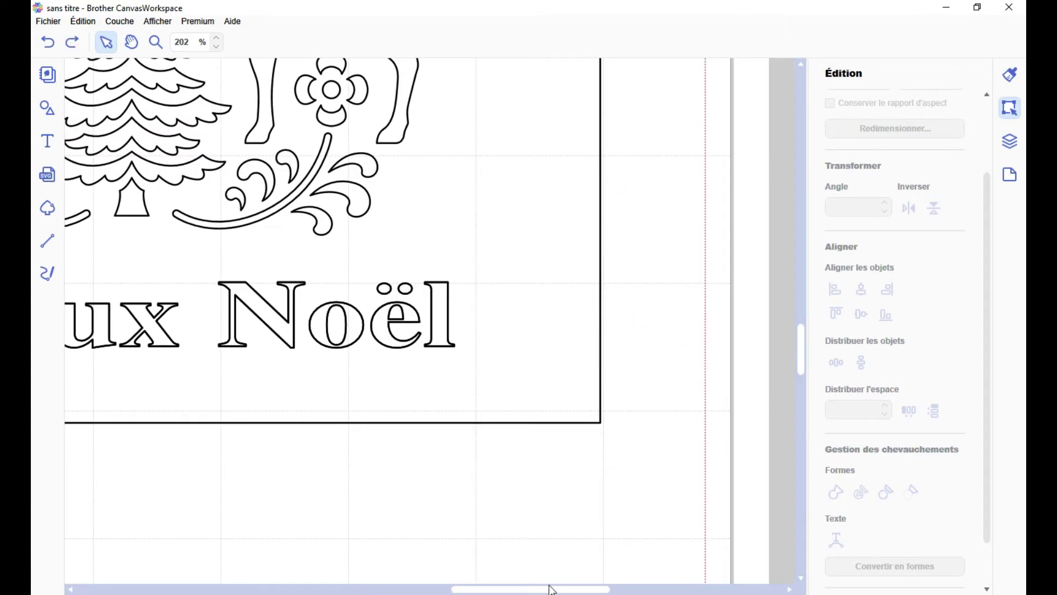
pyautogui.moveTo(552, 589); pyautogui.dragTo(470, 592)
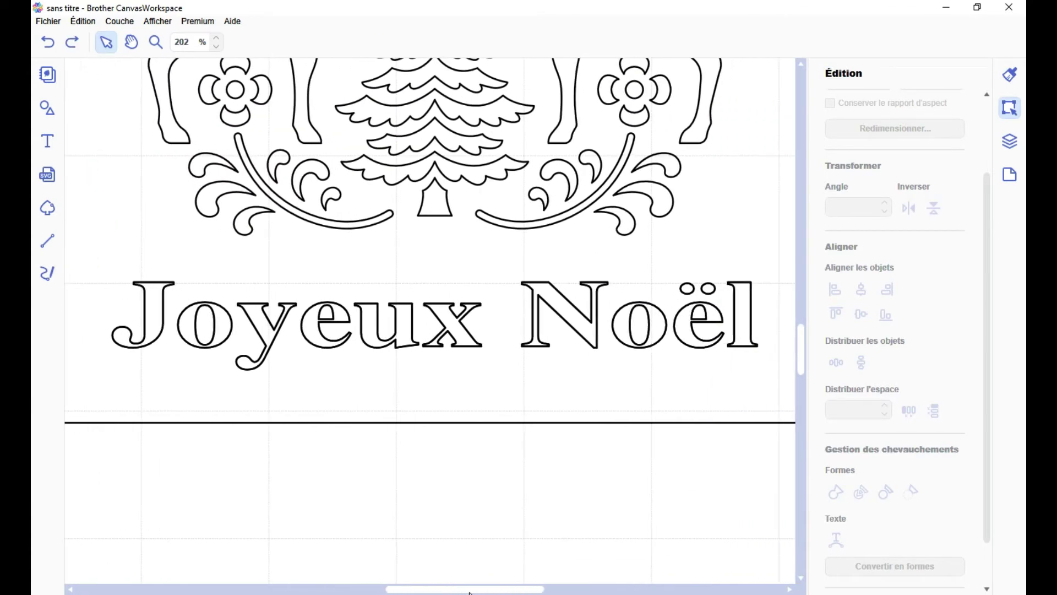
# Step: Delete all outer letter shapes and the diaeresis dots of Joyeux Noël, keeping the inner pieces of both o's and both e's
pyautogui.click(1010, 141)
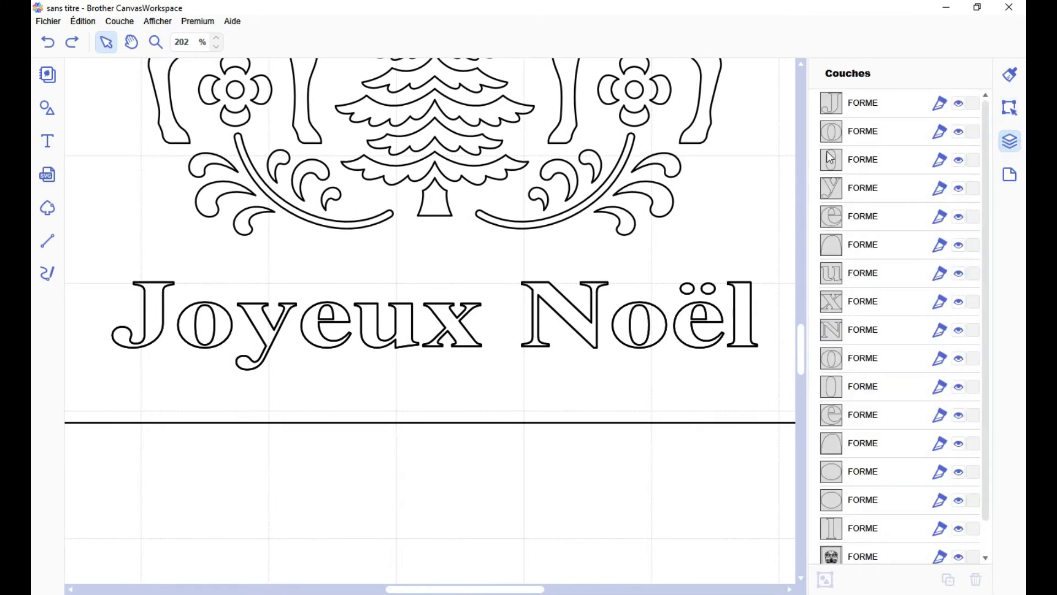
pyautogui.click(862, 108)
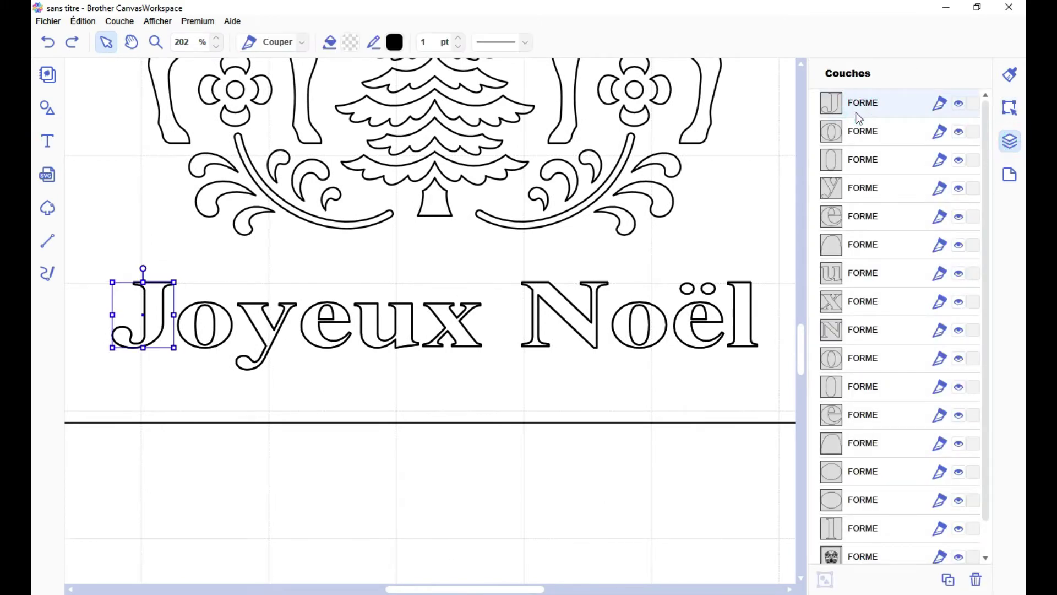
pyautogui.keyDown('ctrl'); pyautogui.click(862, 130); pyautogui.keyUp('ctrl')
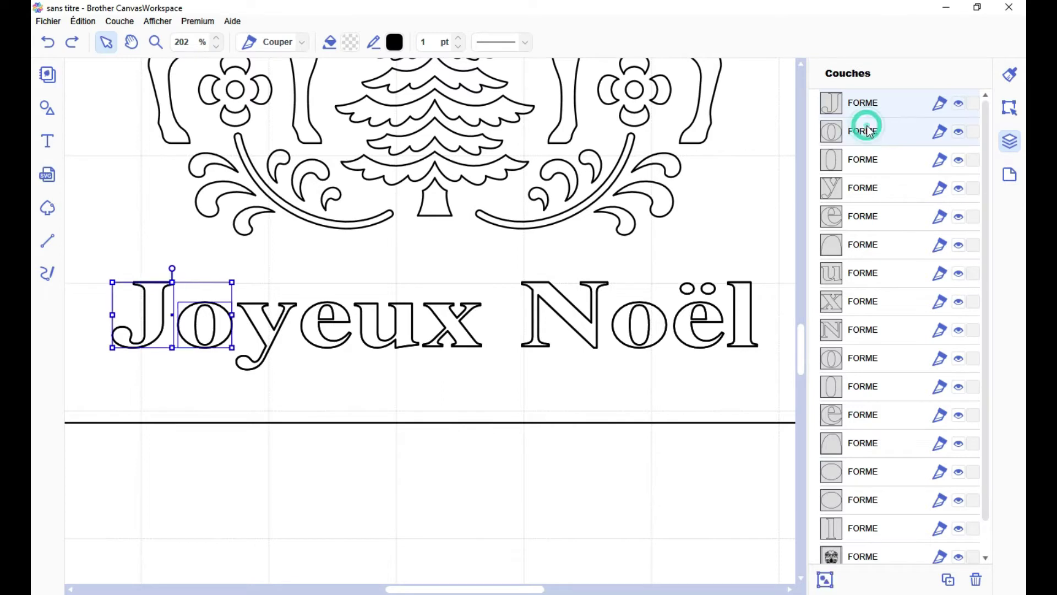
pyautogui.keyDown('ctrl'); pyautogui.click(870, 190); pyautogui.keyUp('ctrl')
pyautogui.keyDown('ctrl'); pyautogui.click(870, 220); pyautogui.keyUp('ctrl')
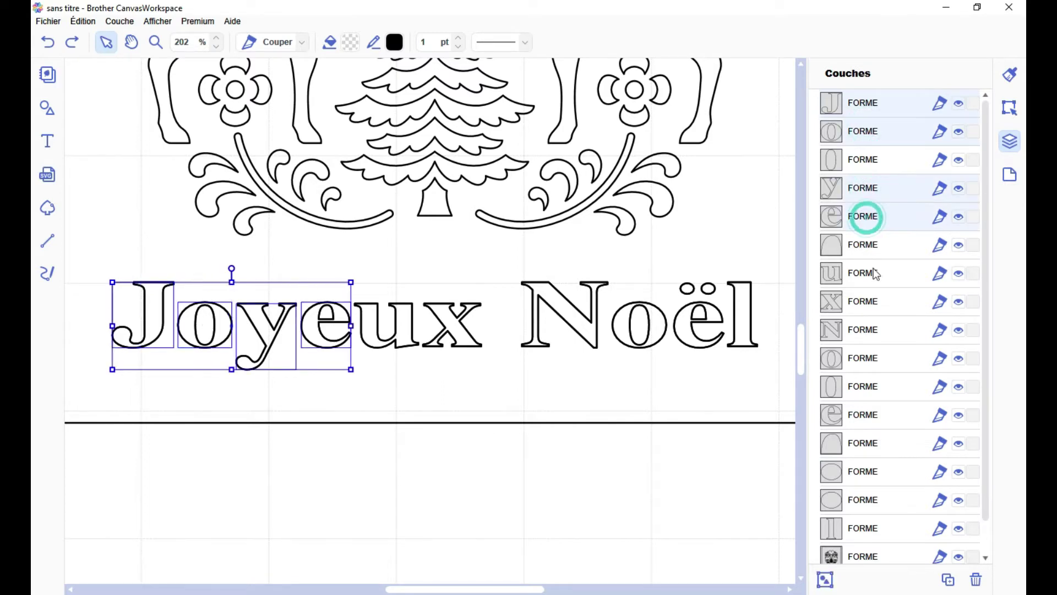
pyautogui.keyDown('ctrl'); pyautogui.click(877, 274); pyautogui.keyUp('ctrl')
pyautogui.keyDown('ctrl'); pyautogui.click(877, 302); pyautogui.keyUp('ctrl')
pyautogui.keyDown('ctrl'); pyautogui.click(872, 329); pyautogui.keyUp('ctrl')
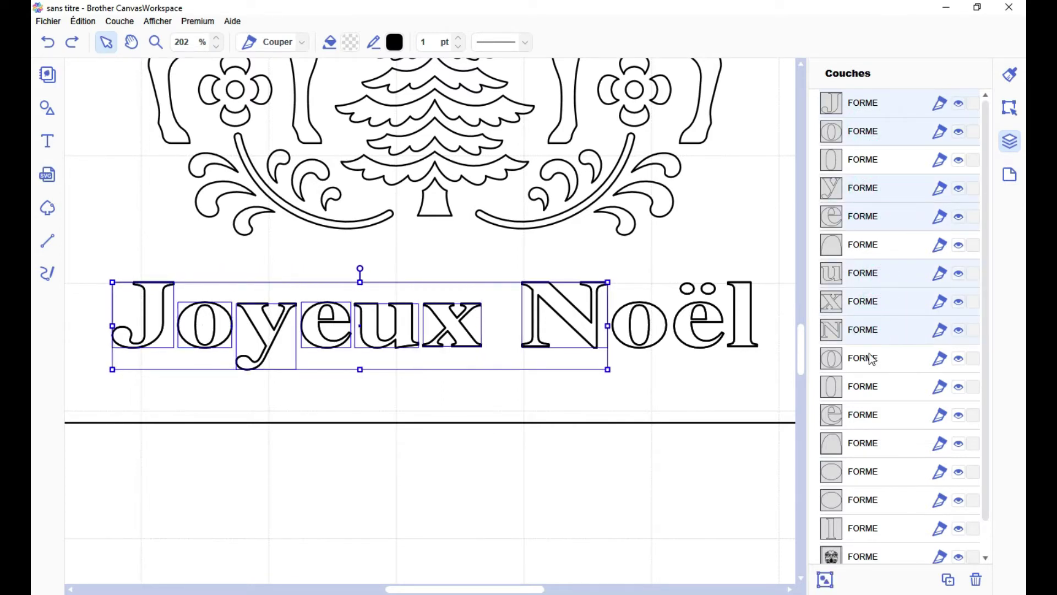
pyautogui.keyDown('ctrl'); pyautogui.click(870, 358); pyautogui.keyUp('ctrl')
pyautogui.keyDown('ctrl'); pyautogui.click(864, 423); pyautogui.keyUp('ctrl')
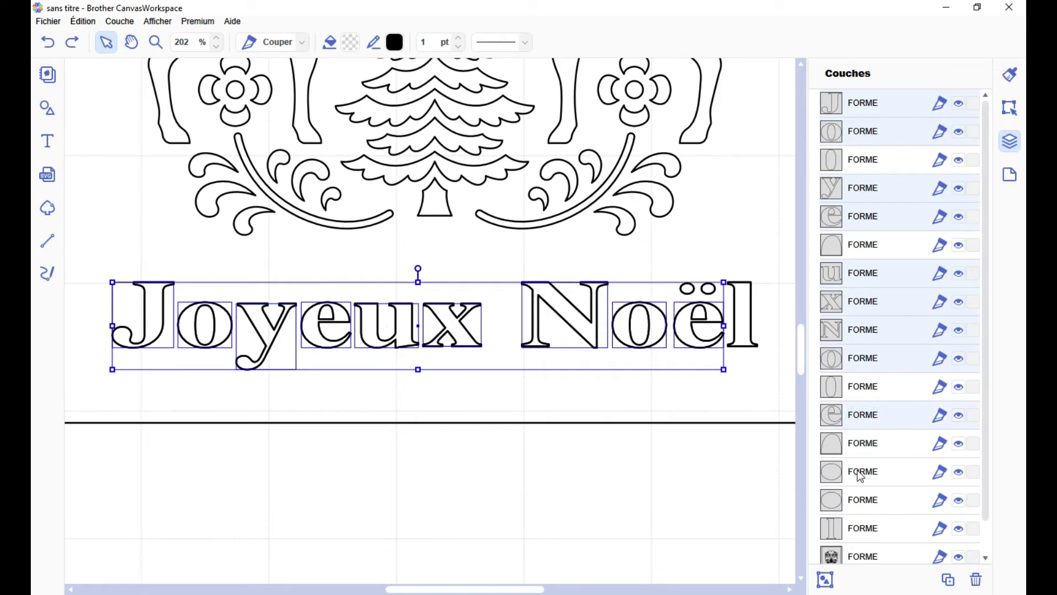
pyautogui.keyDown('ctrl'); pyautogui.click(857, 470); pyautogui.keyUp('ctrl')
pyautogui.keyDown('ctrl'); pyautogui.click(851, 502); pyautogui.keyUp('ctrl')
pyautogui.keyDown('ctrl'); pyautogui.click(844, 530); pyautogui.keyUp('ctrl')
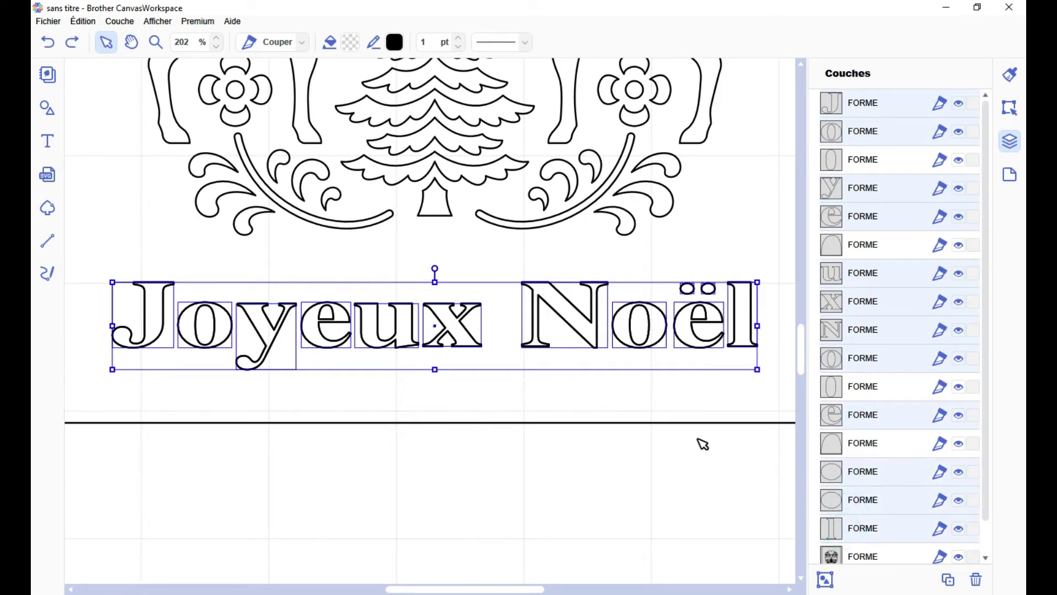
pyautogui.hotkey('ctrl', 'g')
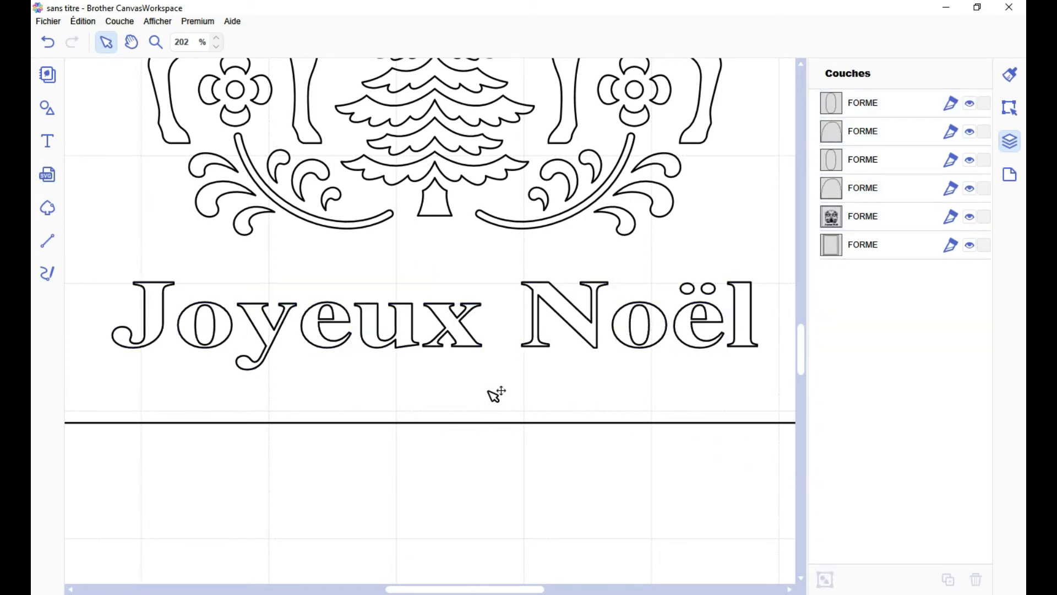
# Step: Add a rectangle, rotate it 90° and thin it into an upright bar about 100 mm long and 1.5 mm wide
pyautogui.click(48, 113)
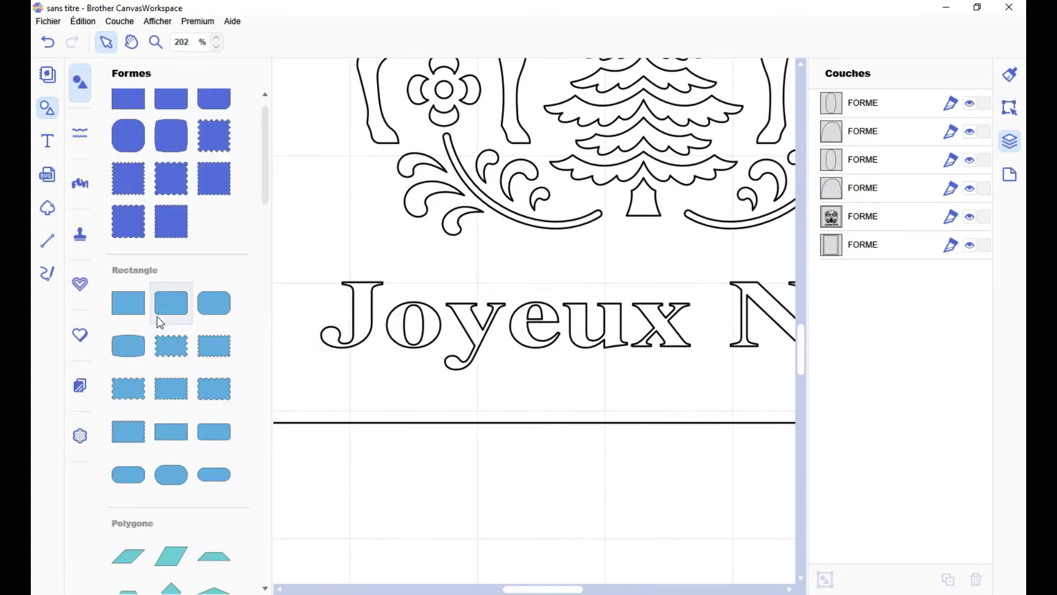
pyautogui.moveTo(142, 315); pyautogui.dragTo(497, 409)
pyautogui.click(186, 310)
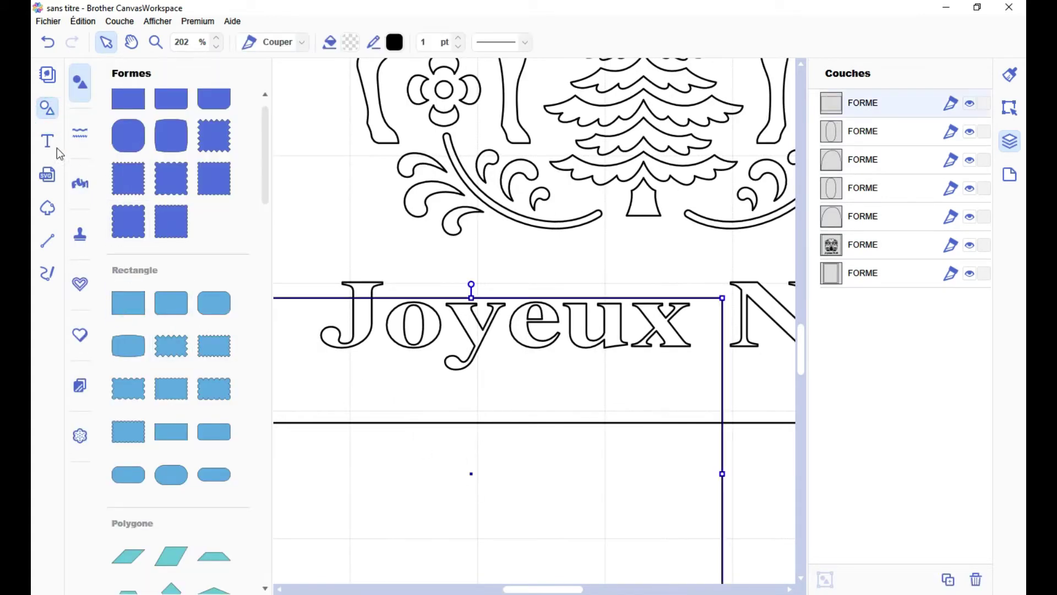
pyautogui.click(43, 116)
pyautogui.moveTo(263, 300); pyautogui.dragTo(464, 424)
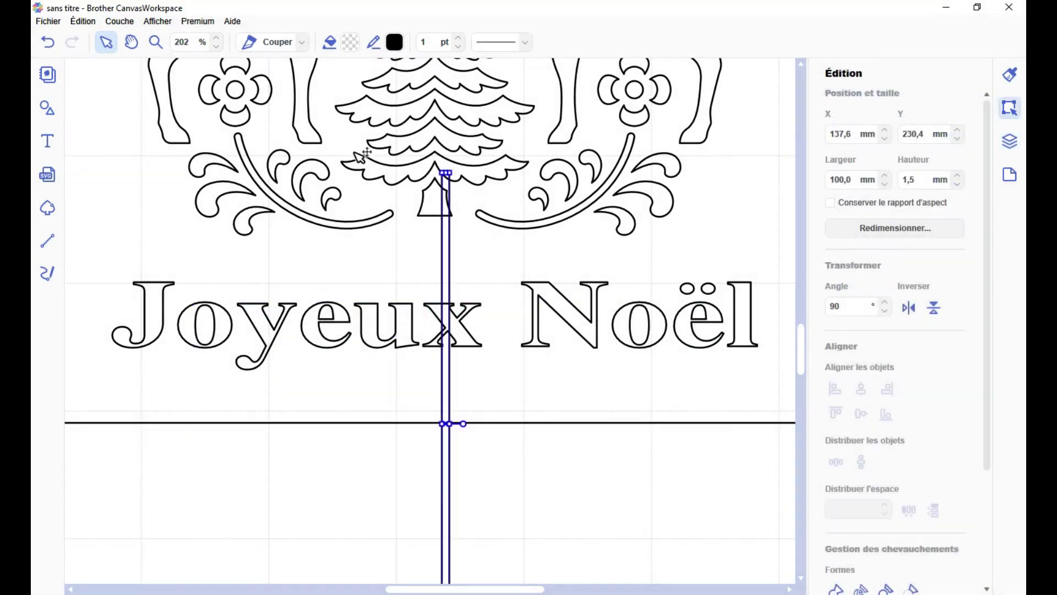
# Step: Shorten the bar to about 26.8 mm, narrow it to about 1.4 mm and place it vertically across the o of Joyeux
pyautogui.moveTo(446, 172); pyautogui.dragTo(207, 279)
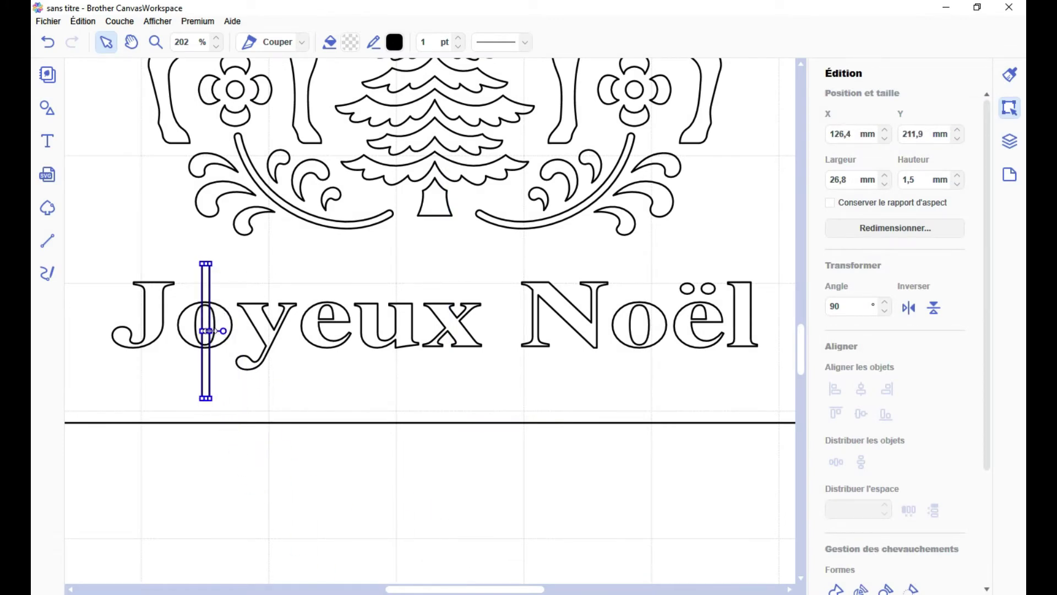
pyautogui.moveTo(207, 331); pyautogui.dragTo(209, 330)
pyautogui.scroll(1, 212, 355)
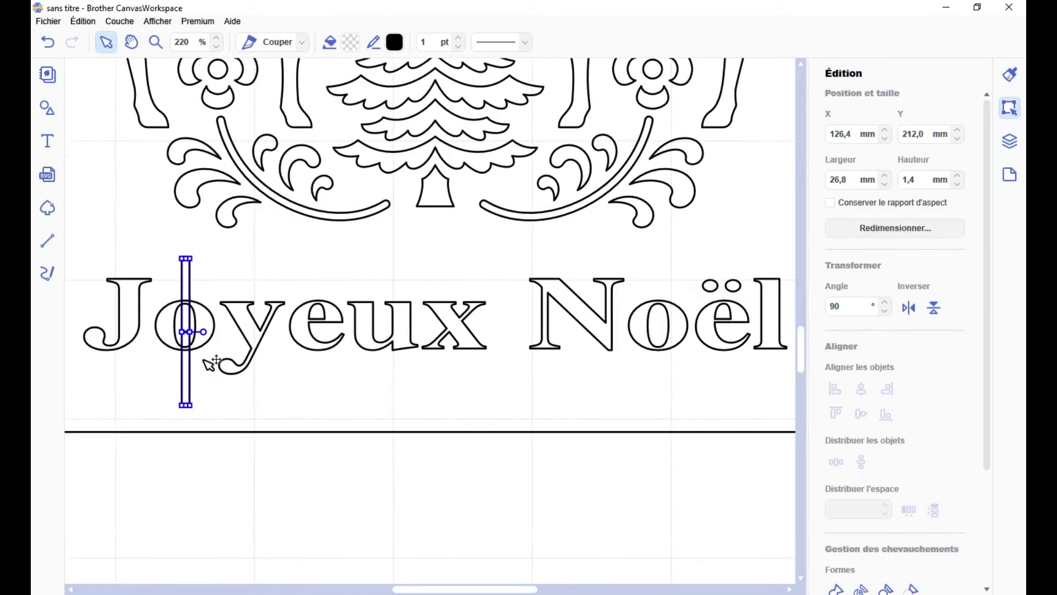
# Step: Copy the bar onto the e of Joyeux and shorten it to about 9.9 mm so it crosses only the upper part
pyautogui.moveTo(195, 292); pyautogui.dragTo(323, 296)
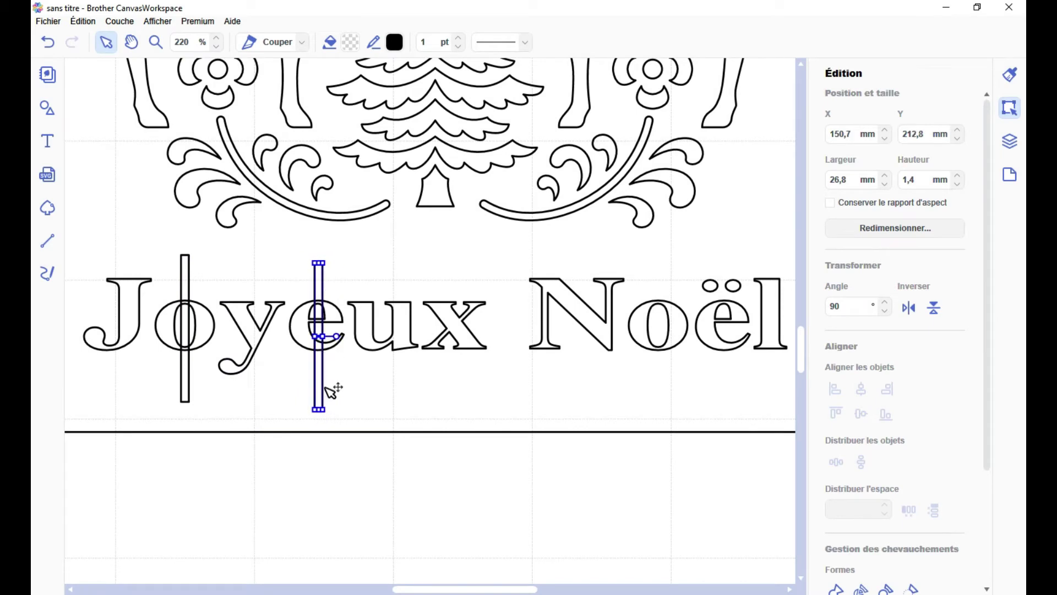
pyautogui.moveTo(320, 408); pyautogui.dragTo(323, 332)
pyautogui.moveTo(319, 262); pyautogui.dragTo(319, 275)
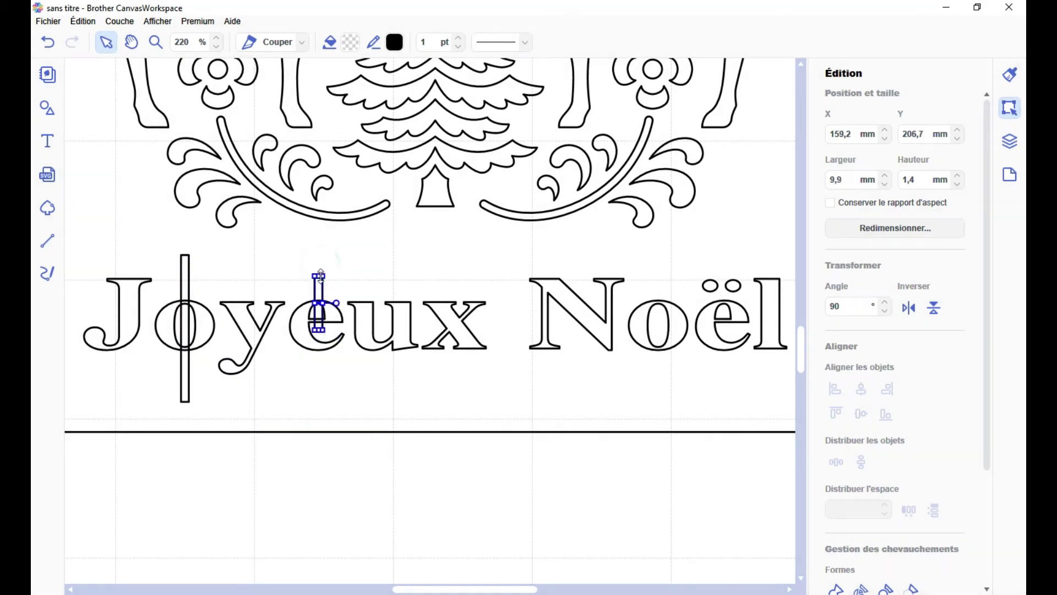
# Step: Place copies of the bar across the o and ë of Noël, shortening the one on the ë to its upper part
pyautogui.moveTo(193, 284); pyautogui.dragTo(728, 326)
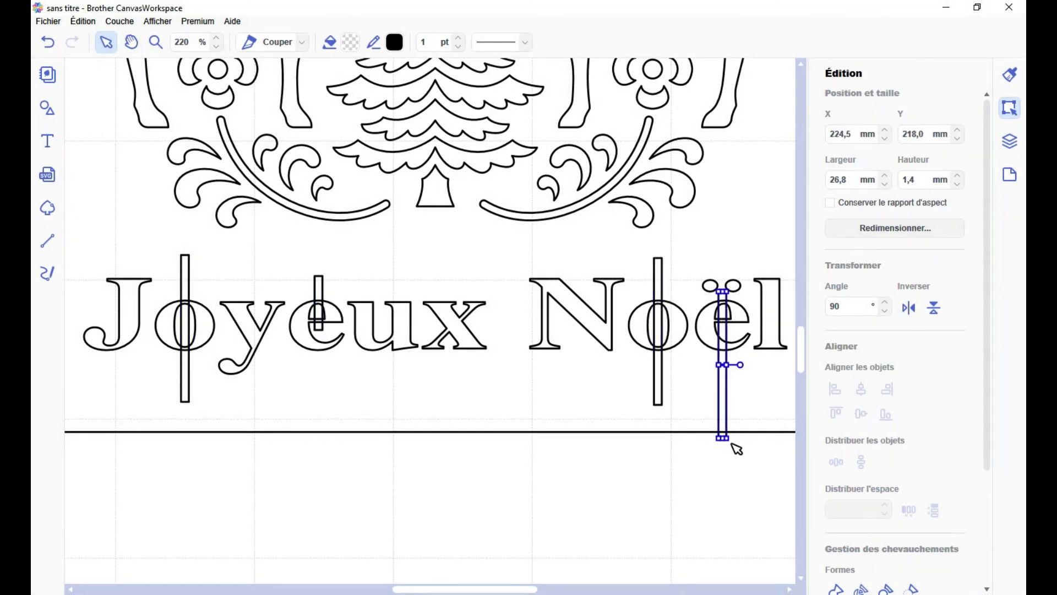
pyautogui.moveTo(724, 440); pyautogui.dragTo(730, 332)
pyautogui.click(693, 492)
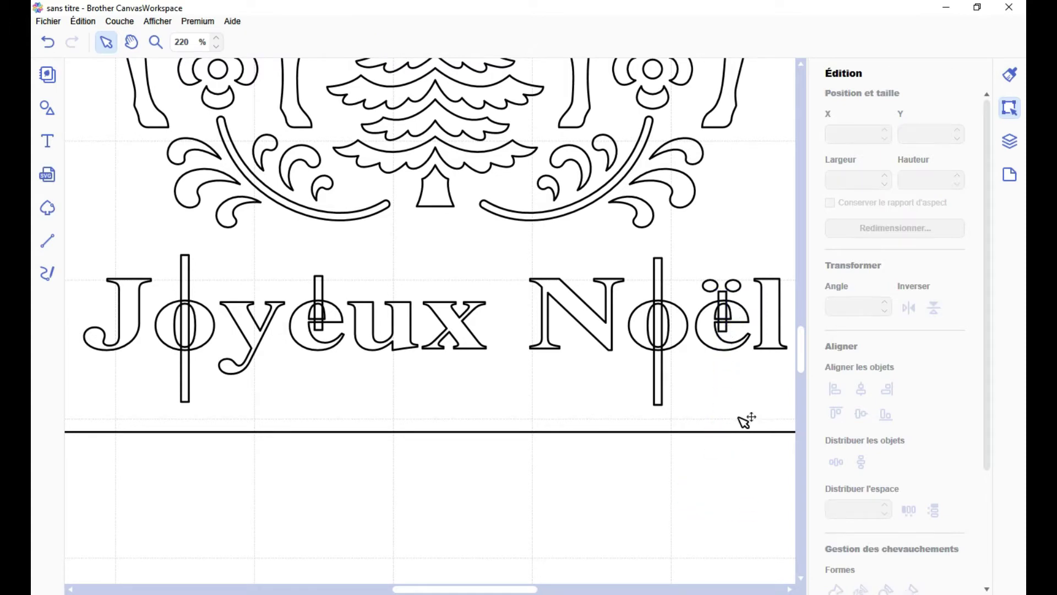
# Step: Weld the four bars and the inner letter pieces to the reindeer panel
pyautogui.moveTo(745, 510); pyautogui.dragTo(137, 283)
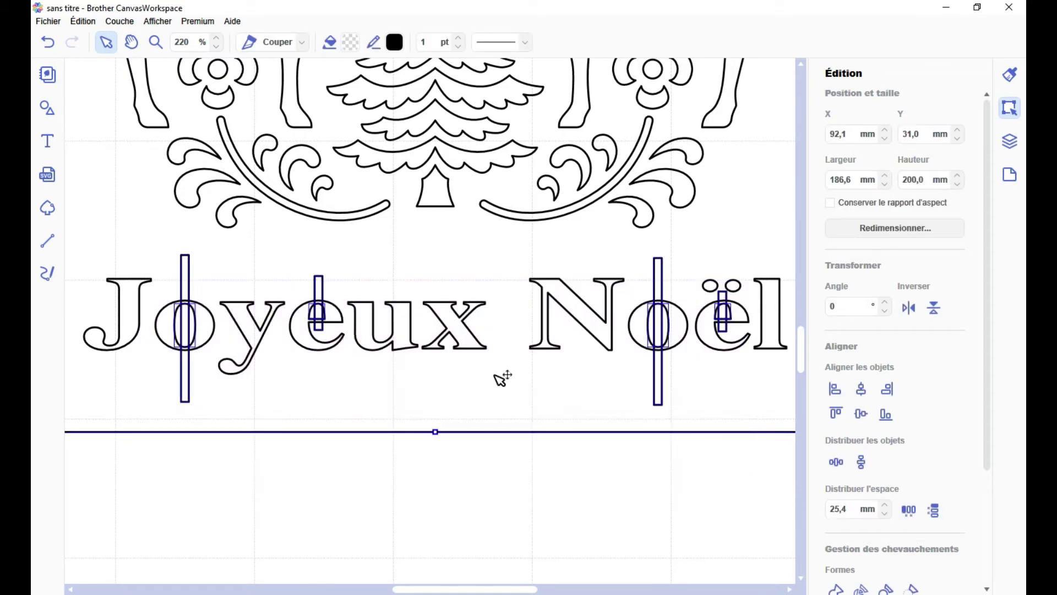
pyautogui.click(836, 588)
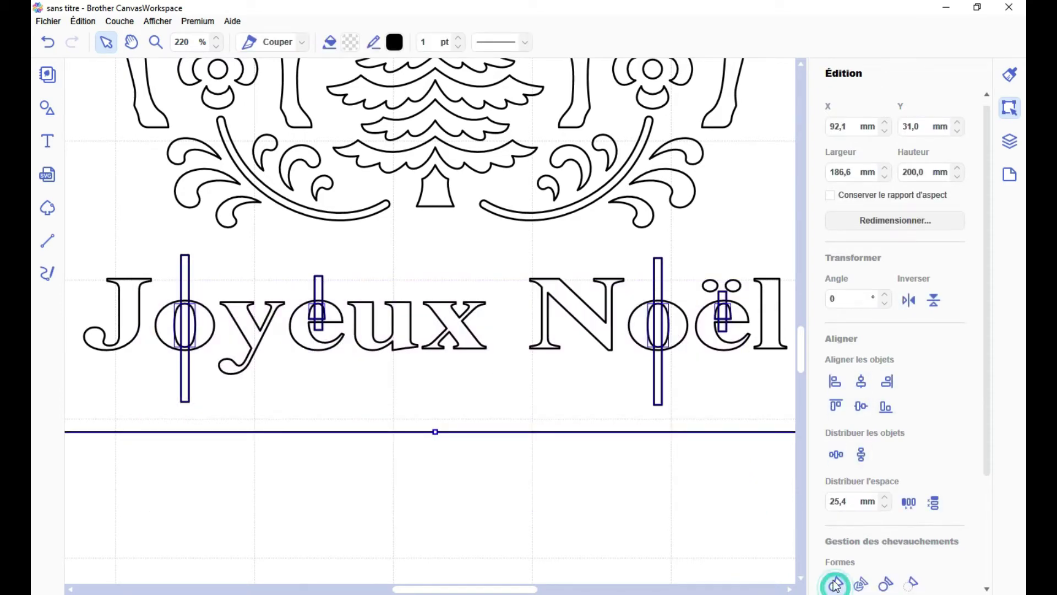
pyautogui.click(336, 390)
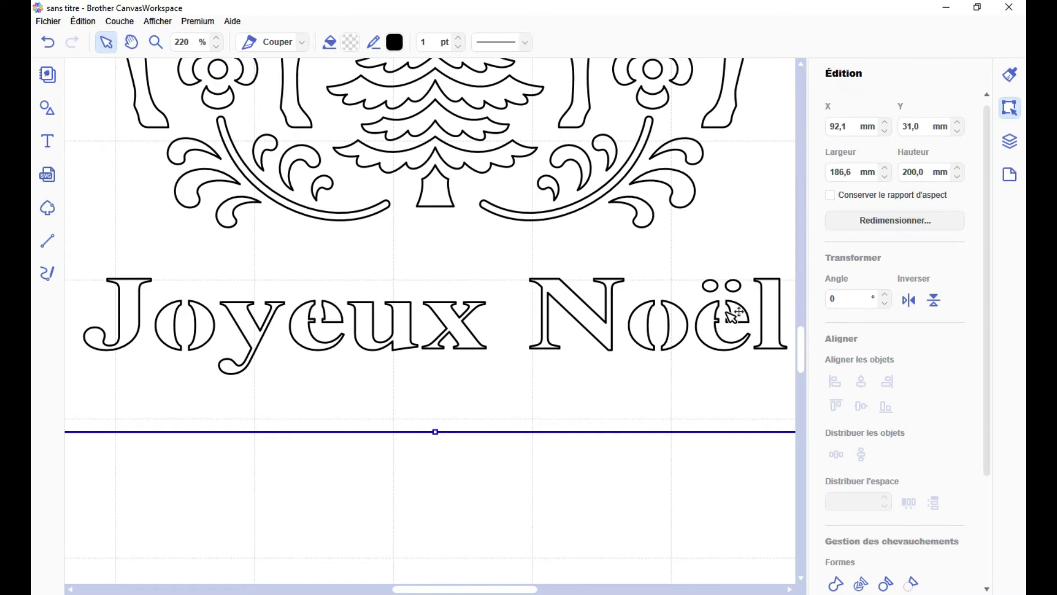
# Step: Fill the welded Joyeux Noël panel with black
pyautogui.click(355, 49)
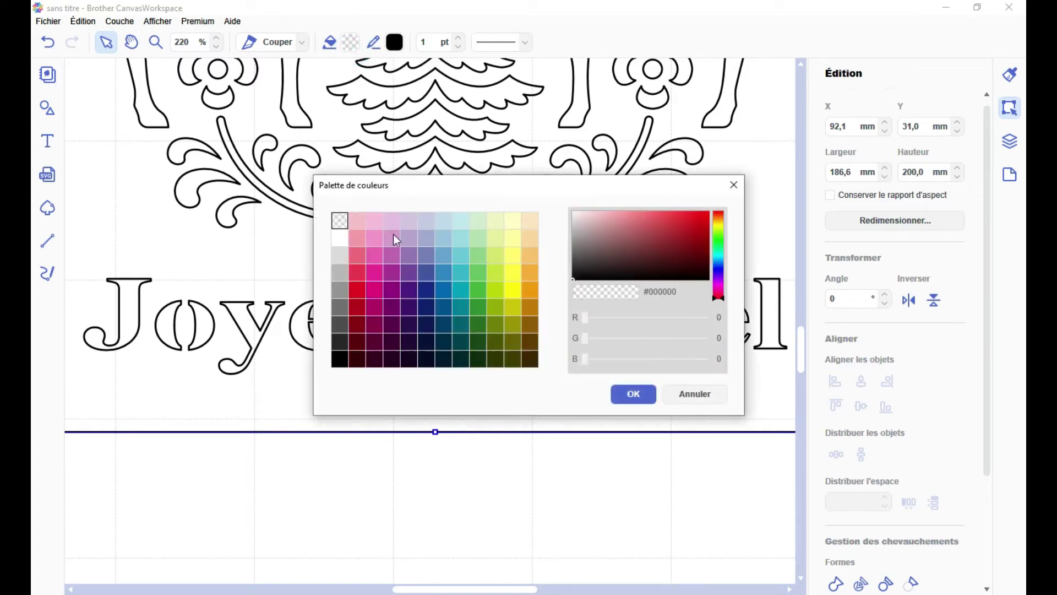
pyautogui.click(343, 363)
pyautogui.click(634, 405)
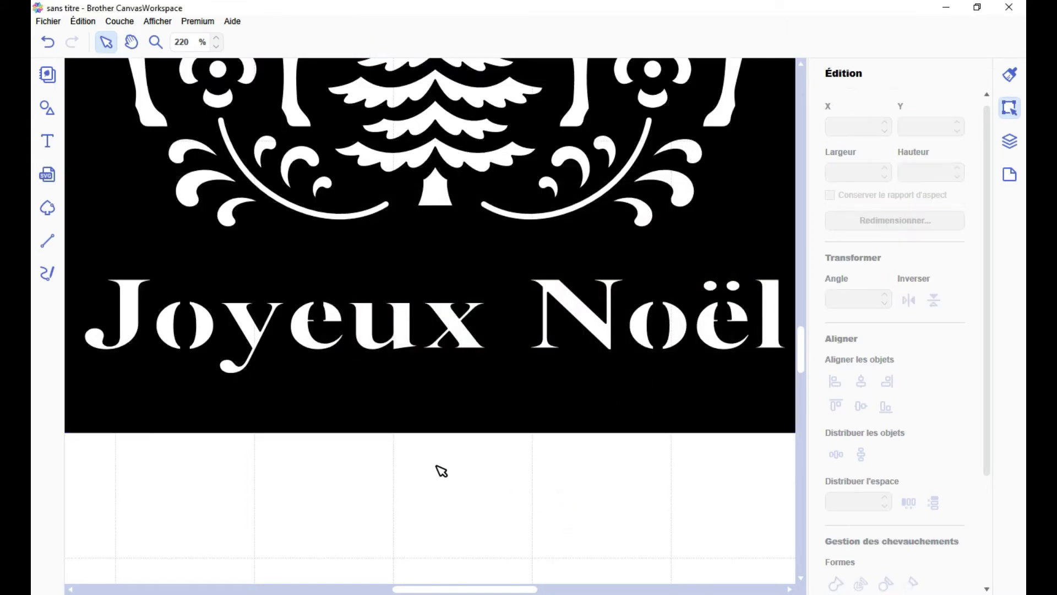
pyautogui.scroll(-3, 442, 470)
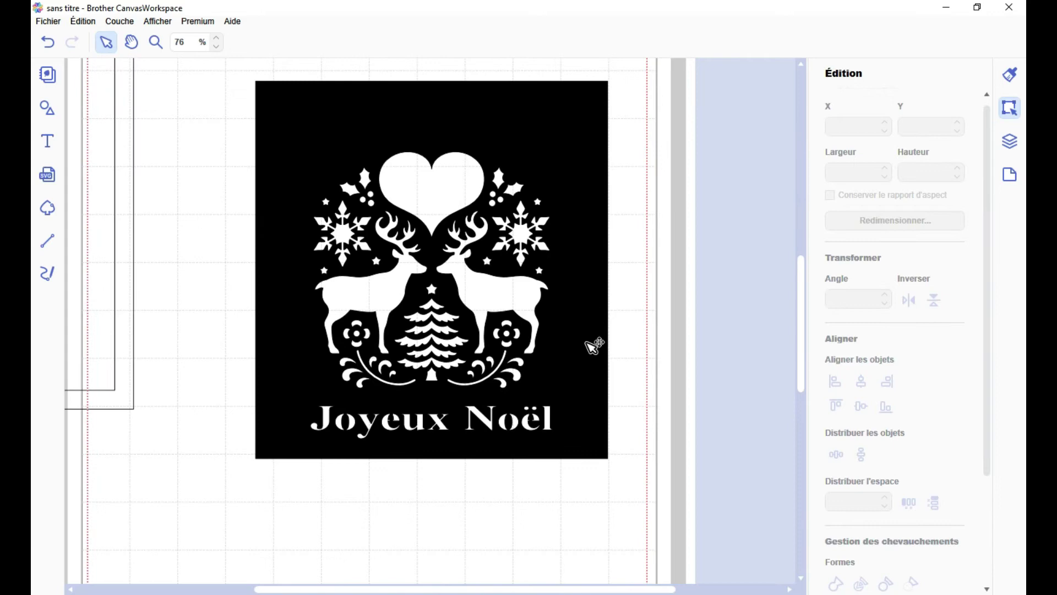
# Step: Move the black panel off the cutting area to the right side of the mat
pyautogui.moveTo(594, 346); pyautogui.dragTo(615, 399)
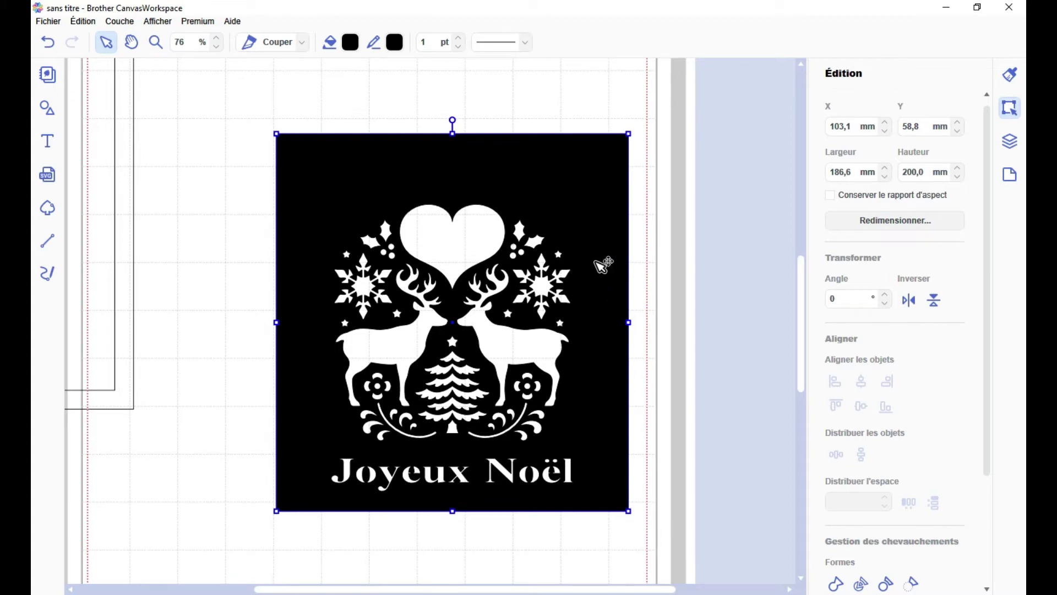
pyautogui.moveTo(571, 215); pyautogui.dragTo(455, 162)
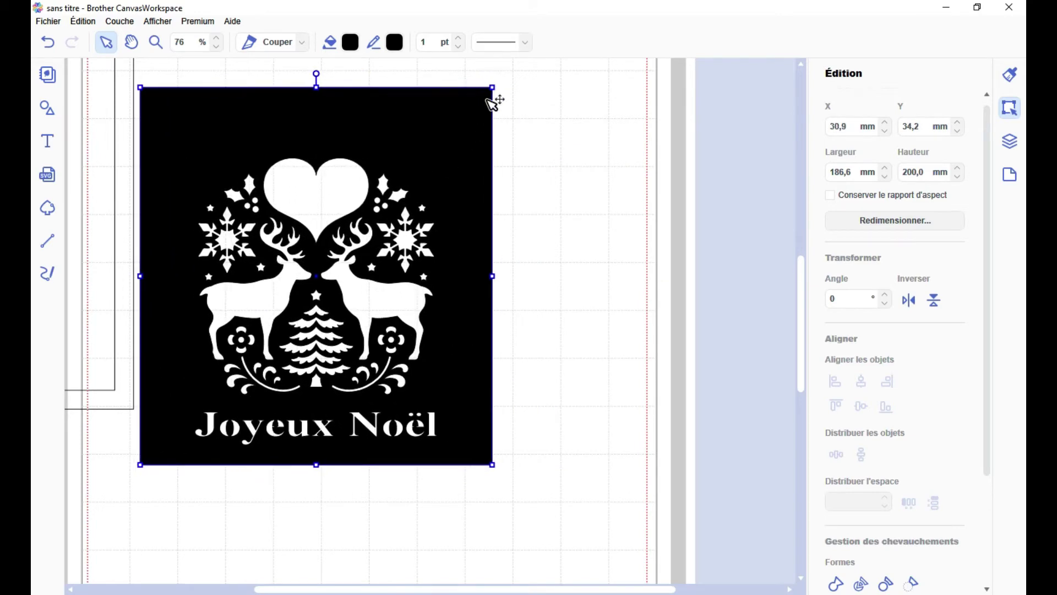
pyautogui.scroll(-3, 436, 264)
pyautogui.scroll(2, 381, 240)
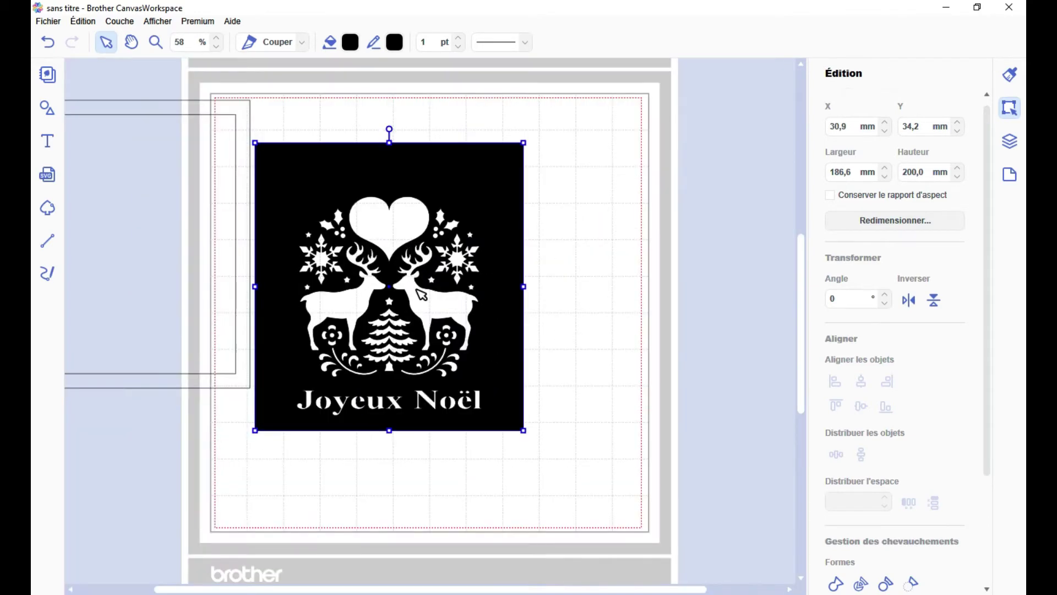
pyautogui.moveTo(488, 214); pyautogui.dragTo(741, 134)
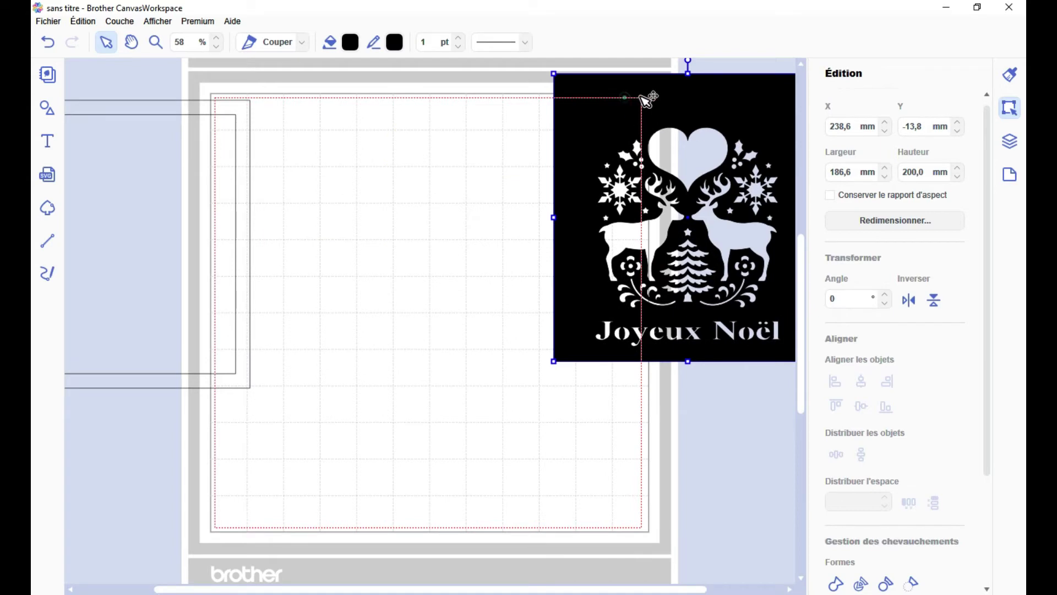
pyautogui.moveTo(644, 99); pyautogui.dragTo(735, 102)
# Step: Add a square to the empty mat and reshape it into an upright rectangle about 186 mm high
pyautogui.click(47, 108)
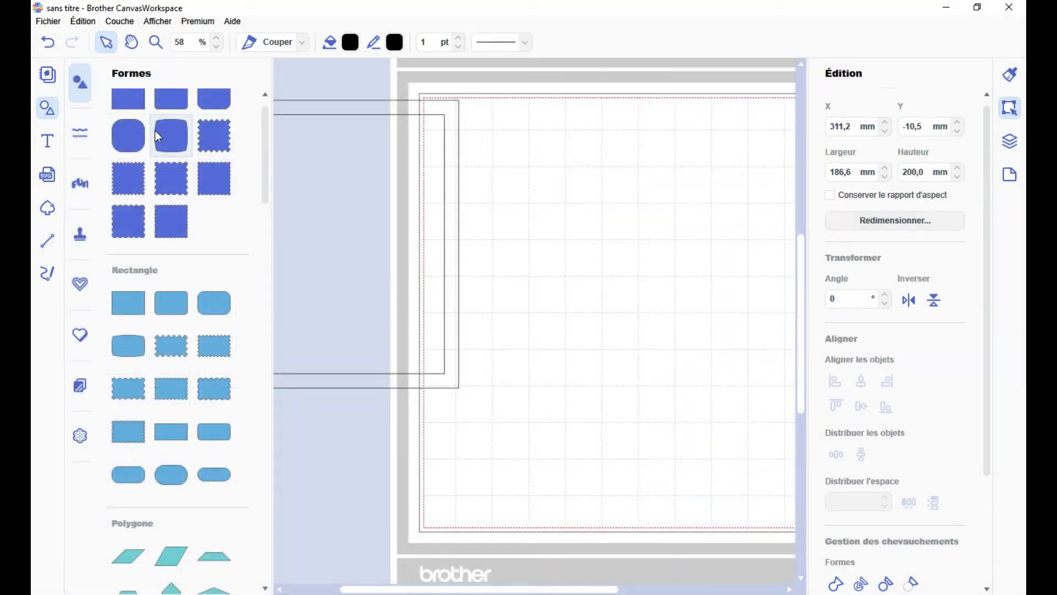
pyautogui.moveTo(125, 110); pyautogui.dragTo(504, 213)
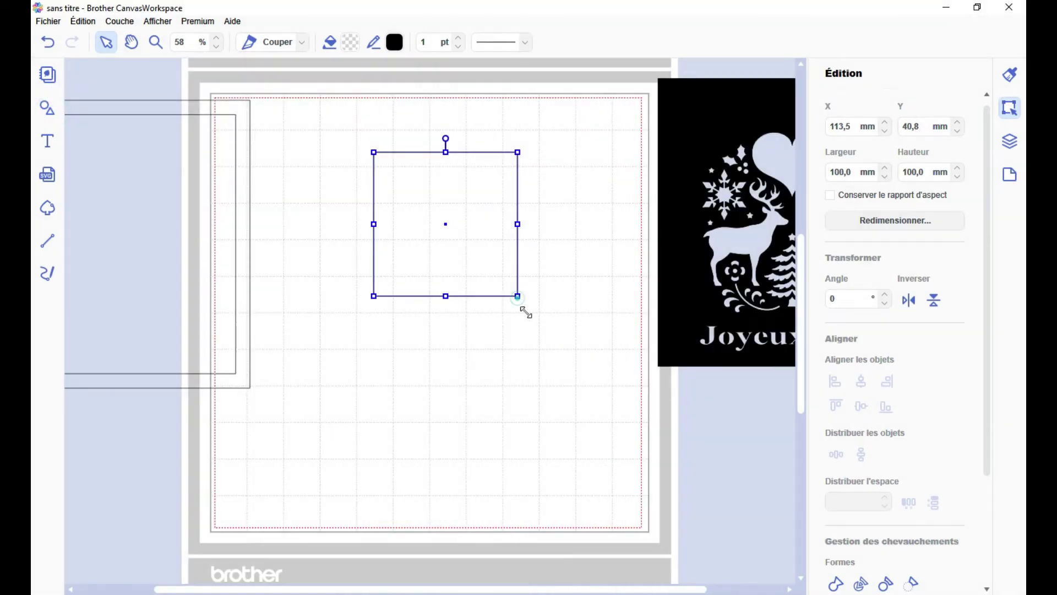
pyautogui.moveTo(517, 296); pyautogui.dragTo(465, 337)
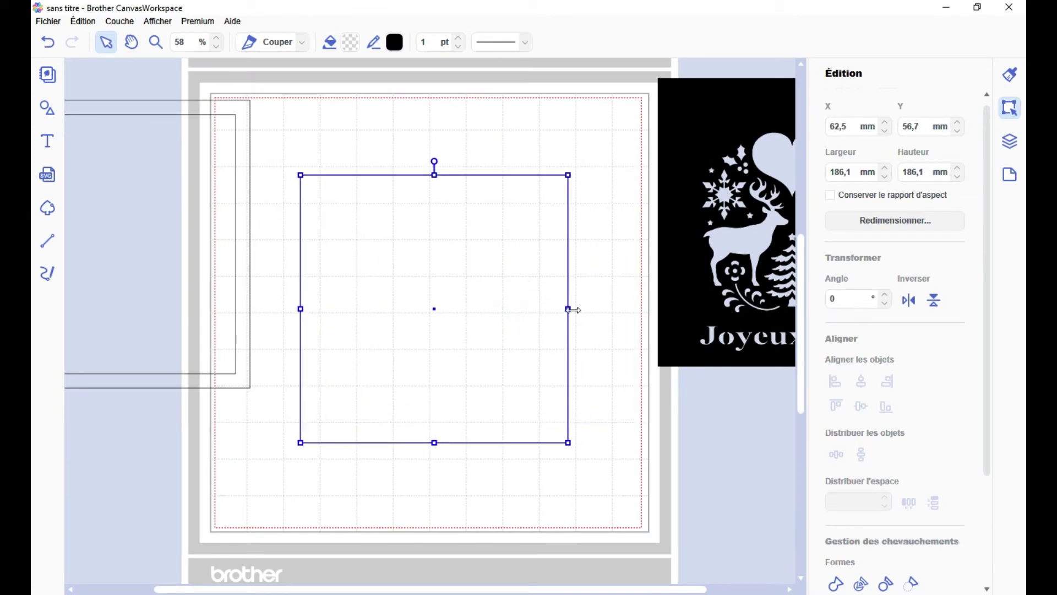
pyautogui.moveTo(566, 309); pyautogui.dragTo(496, 309)
# Step: Set the rectangle to 150 mm wide and 200 mm high and place it in the upper middle of the mat
pyautogui.doubleClick(840, 172)
pyautogui.write('15')
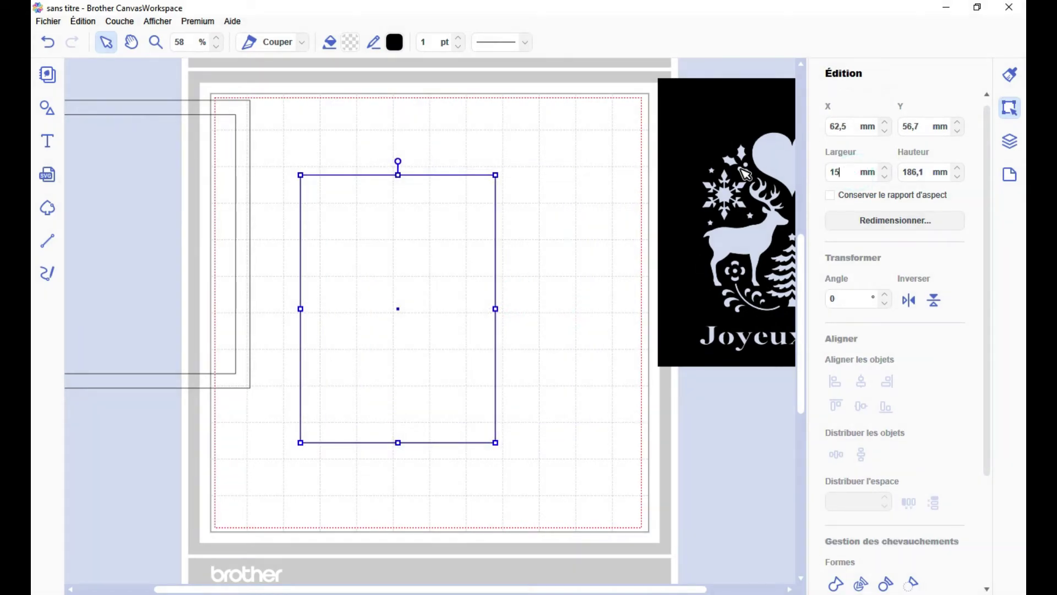
pyautogui.write('0')
pyautogui.press('Return')
pyautogui.doubleClick(936, 177)
pyautogui.write('200')
pyautogui.press('Return')
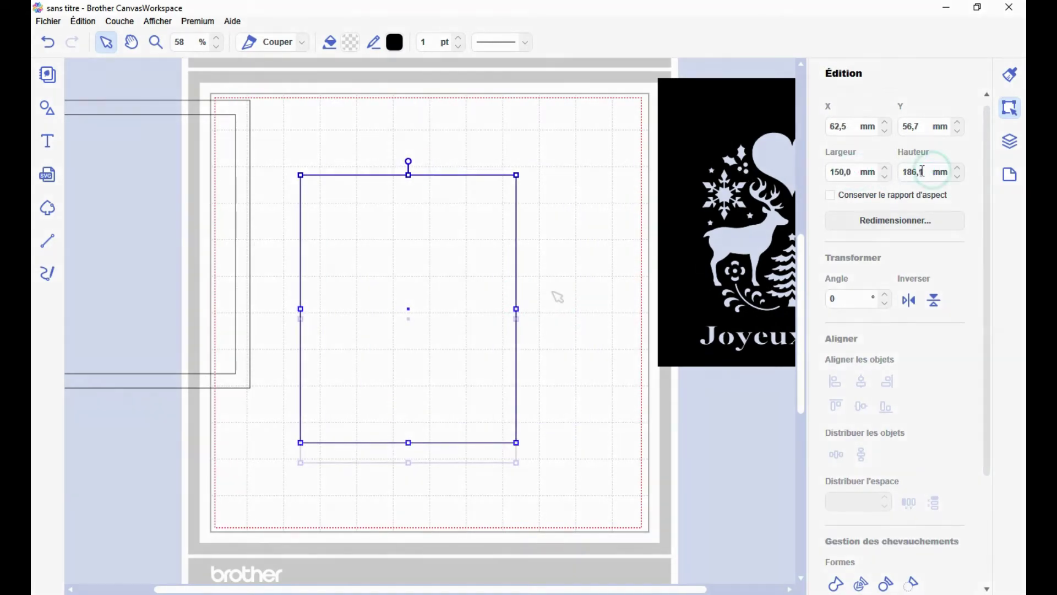
pyautogui.moveTo(385, 272); pyautogui.dragTo(352, 182)
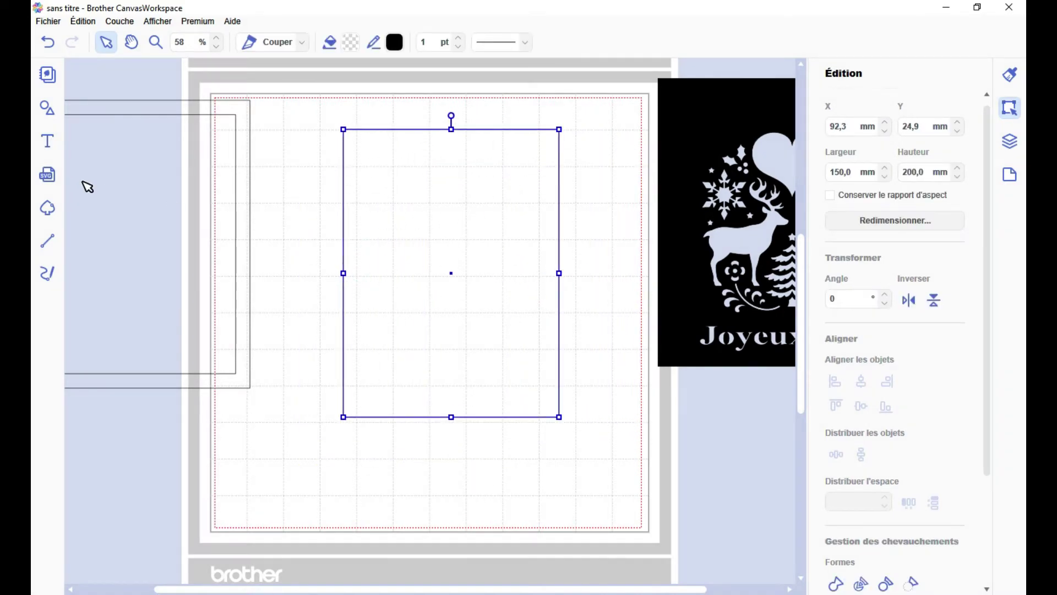
# Step: Add an equilateral triangle, shrink it to about 21.6 by 18.7 mm and place it outside the rectangle's lower left corner
pyautogui.click(40, 108)
pyautogui.scroll(-12, 207, 307)
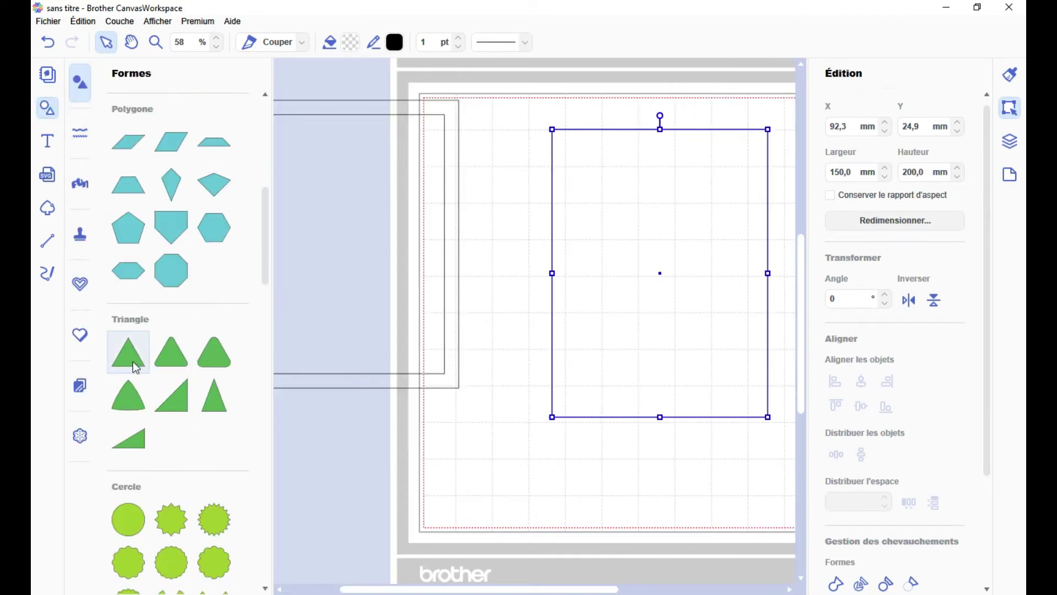
pyautogui.moveTo(136, 368); pyautogui.dragTo(518, 349)
pyautogui.click(57, 118)
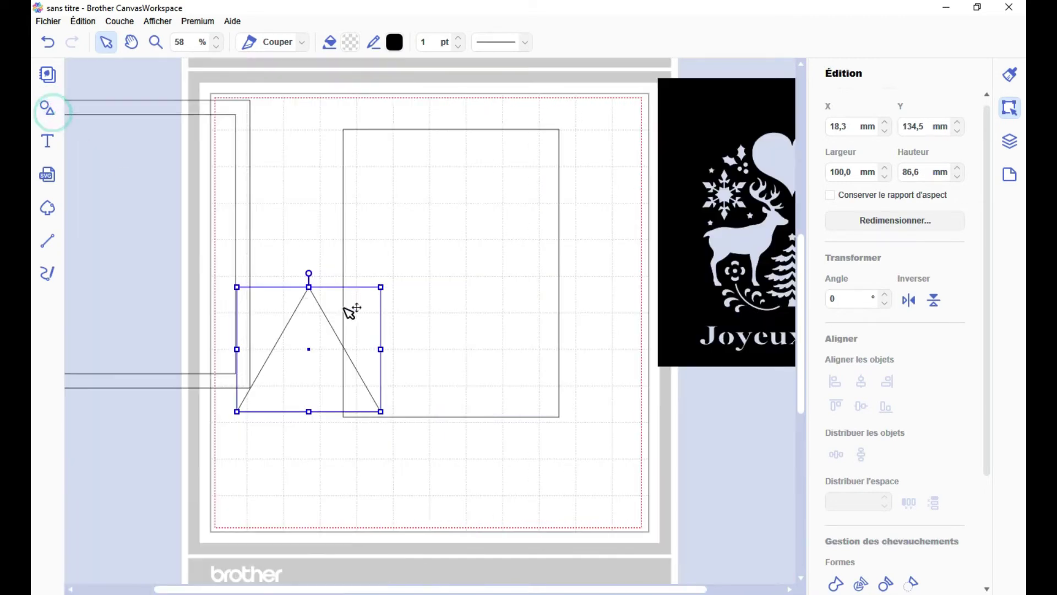
pyautogui.moveTo(349, 308); pyautogui.dragTo(474, 297)
pyautogui.moveTo(503, 276); pyautogui.dragTo(269, 428)
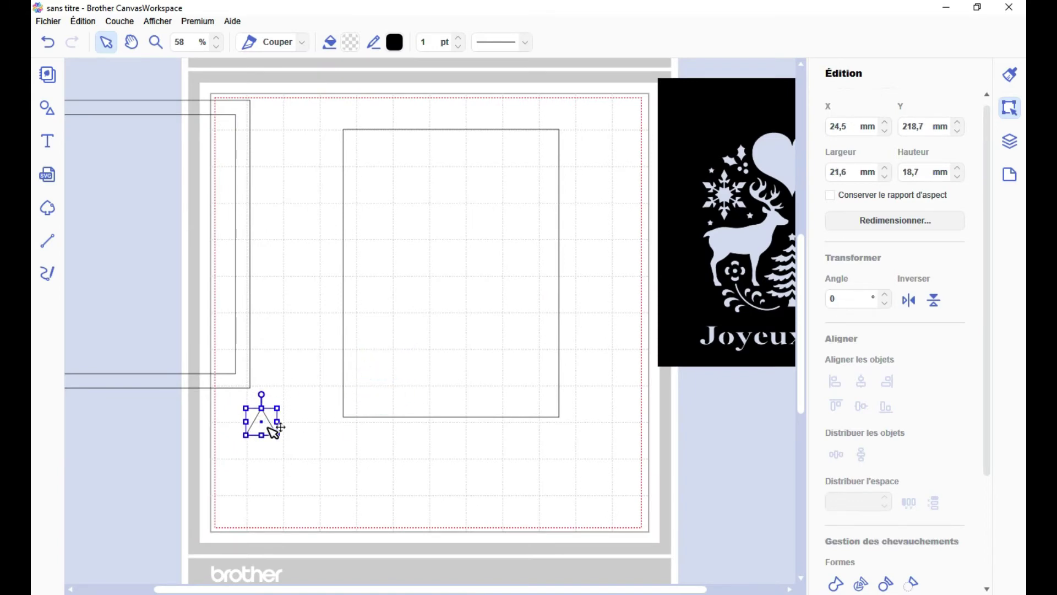
# Step: Duplicate the small triangle nine times in a diagonal chain
pyautogui.hotkey('ctrl', 'd')
pyautogui.hotkey('ctrl', 'd')
pyautogui.hotkey('ctrl', 'd')
pyautogui.hotkey('ctrl', 'd')
pyautogui.hotkey('ctrl', 'd')
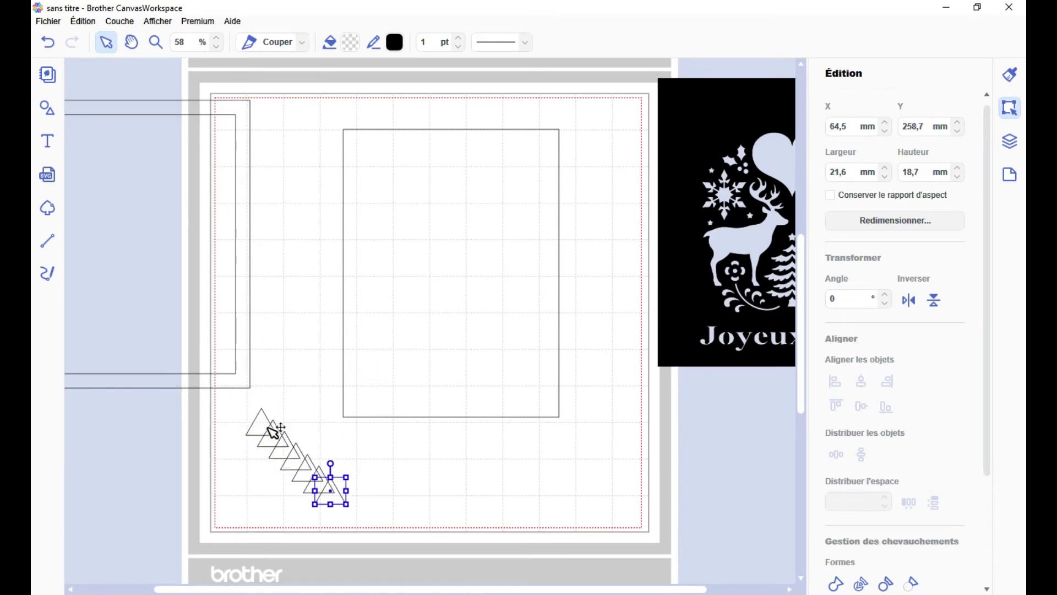
pyautogui.hotkey('ctrl', 'd')
pyautogui.hotkey('ctrl', 'd')
pyautogui.hotkey('ctrl', 'd')
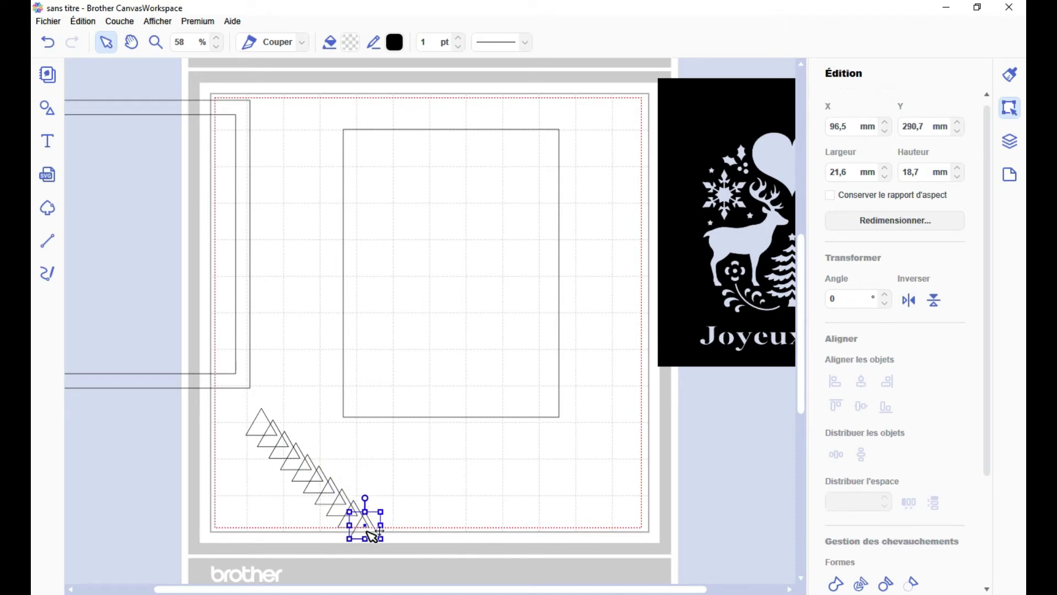
# Step: Place three triangles side by side at the rectangle's lower left, rotating the middle one so it points straight down
pyautogui.moveTo(374, 537); pyautogui.dragTo(380, 401)
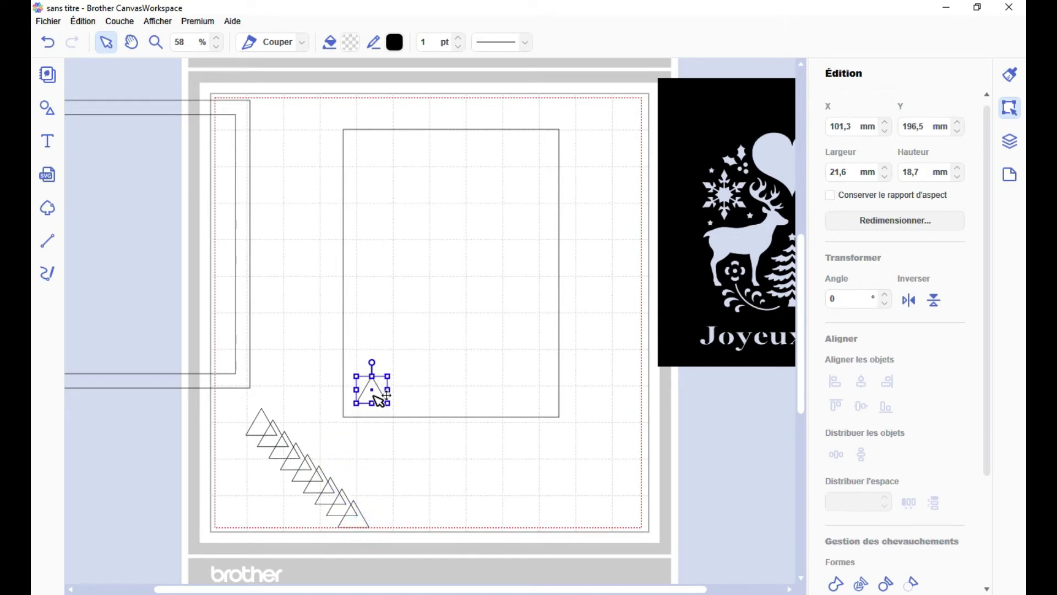
pyautogui.moveTo(365, 504); pyautogui.dragTo(402, 316)
pyautogui.scroll(3, 400, 361)
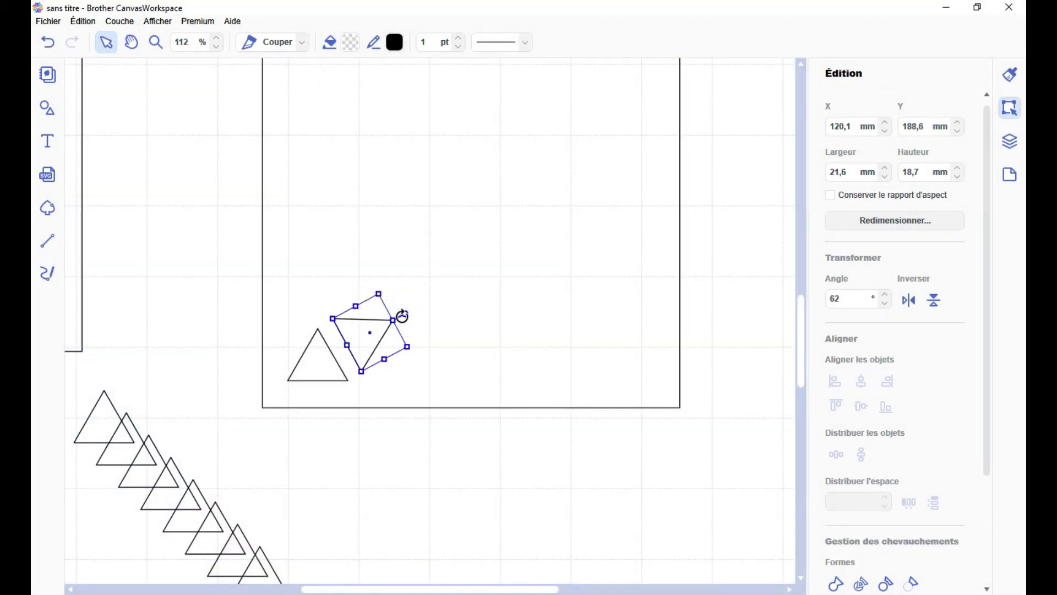
pyautogui.moveTo(278, 560); pyautogui.dragTo(413, 350)
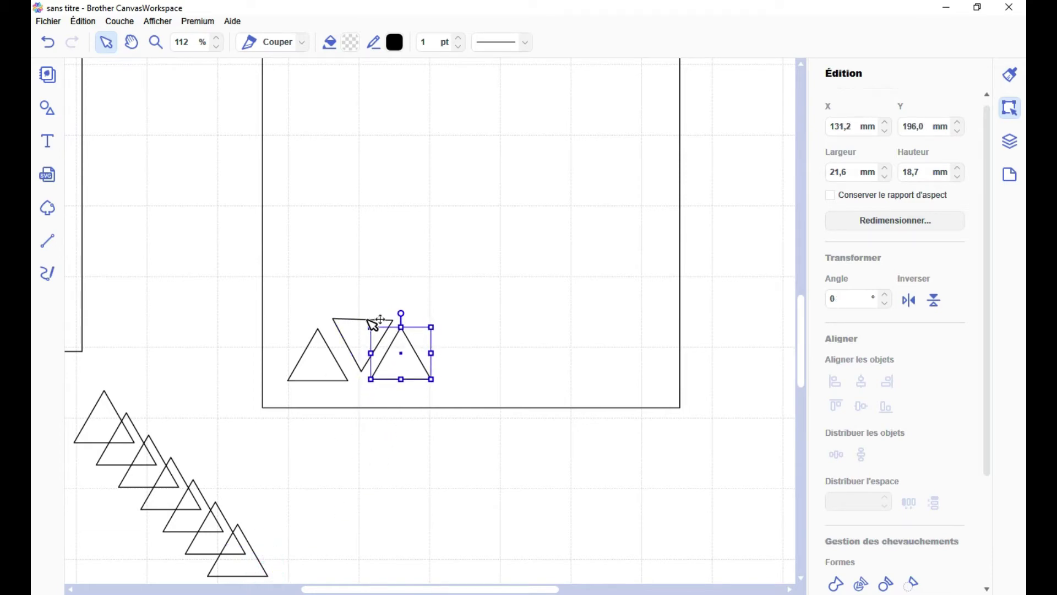
pyautogui.click(355, 333)
pyautogui.doubleClick(832, 300)
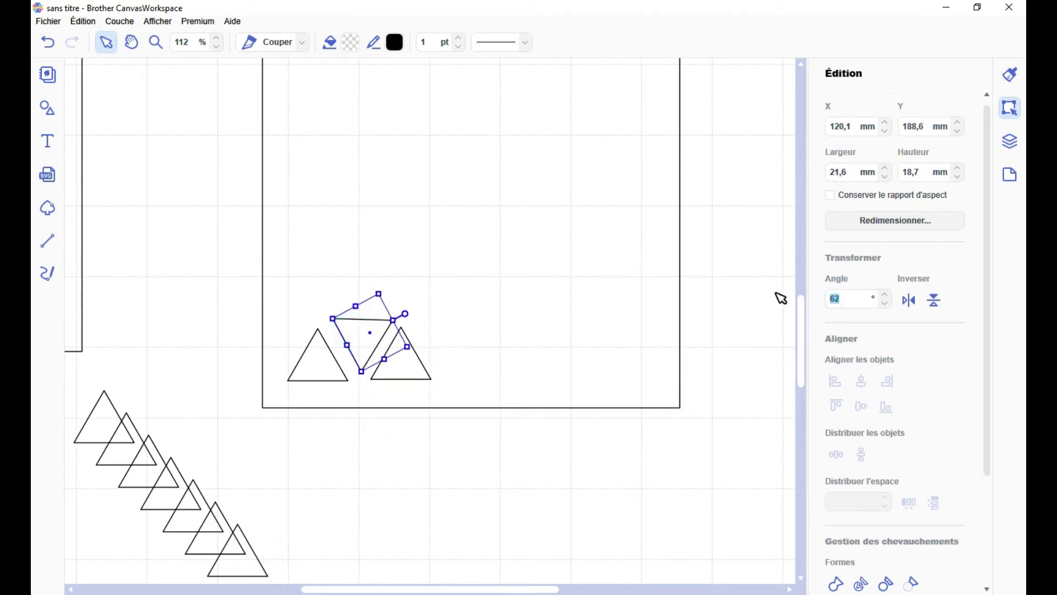
# Step: Complete a row of five upright triangles along the rectangle's base, align them level and distribute them evenly horizontally
pyautogui.moveTo(214, 521); pyautogui.dragTo(640, 378)
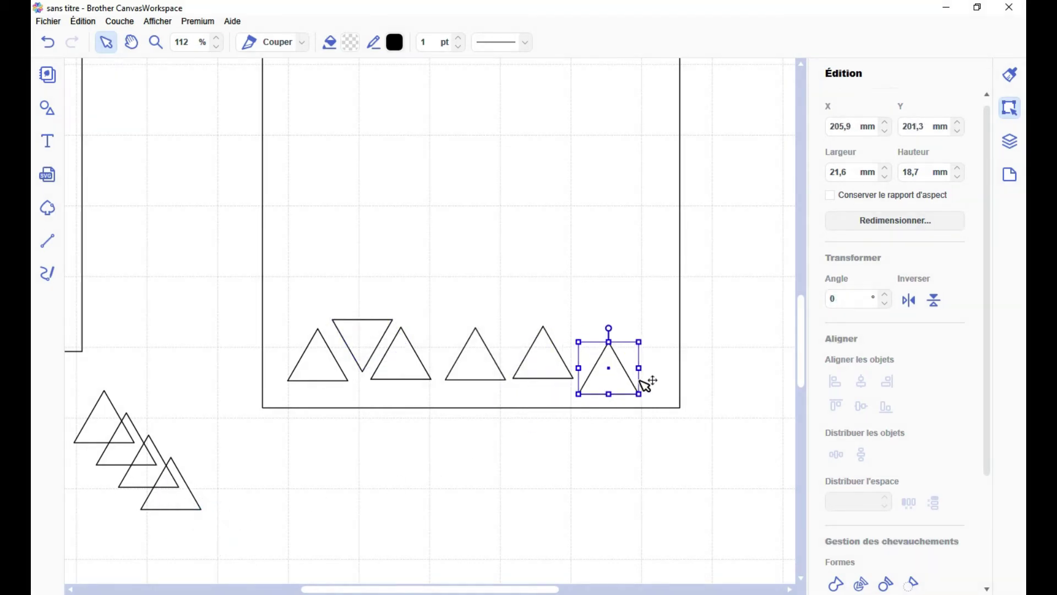
pyautogui.moveTo(639, 378); pyautogui.dragTo(650, 368)
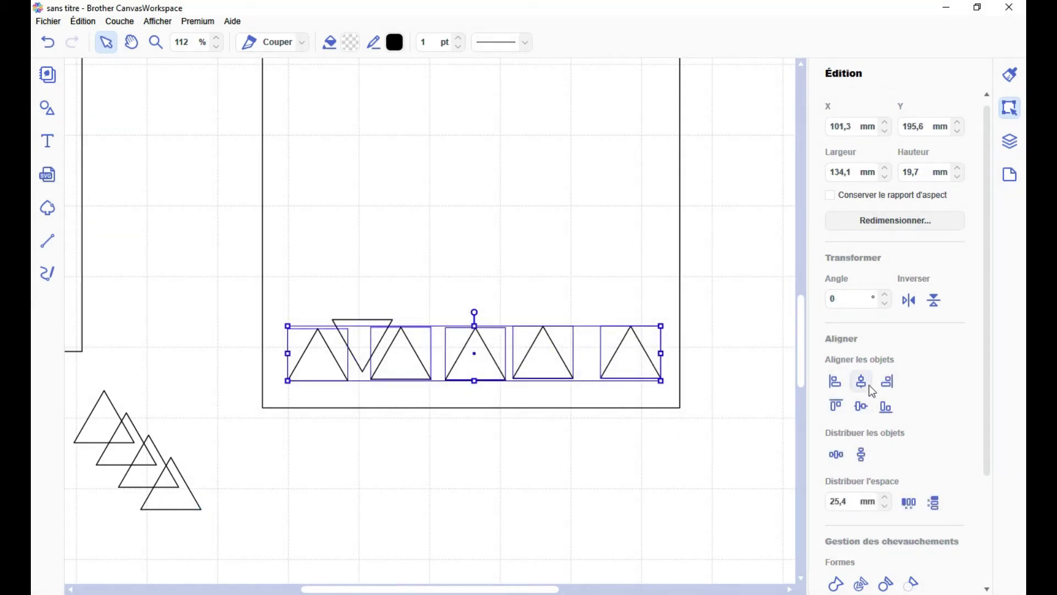
pyautogui.click(868, 385)
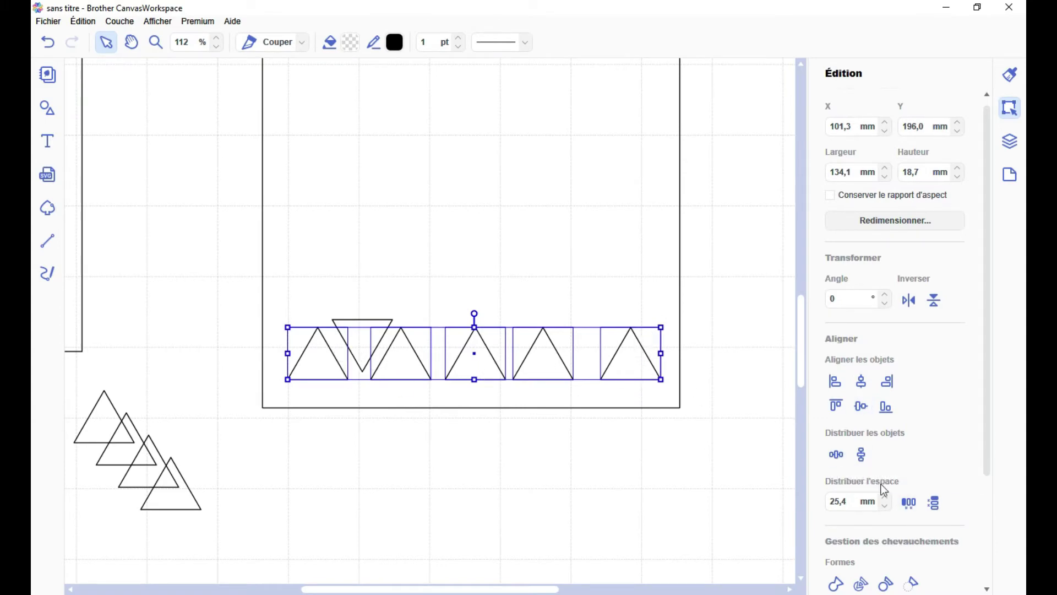
pyautogui.click(837, 456)
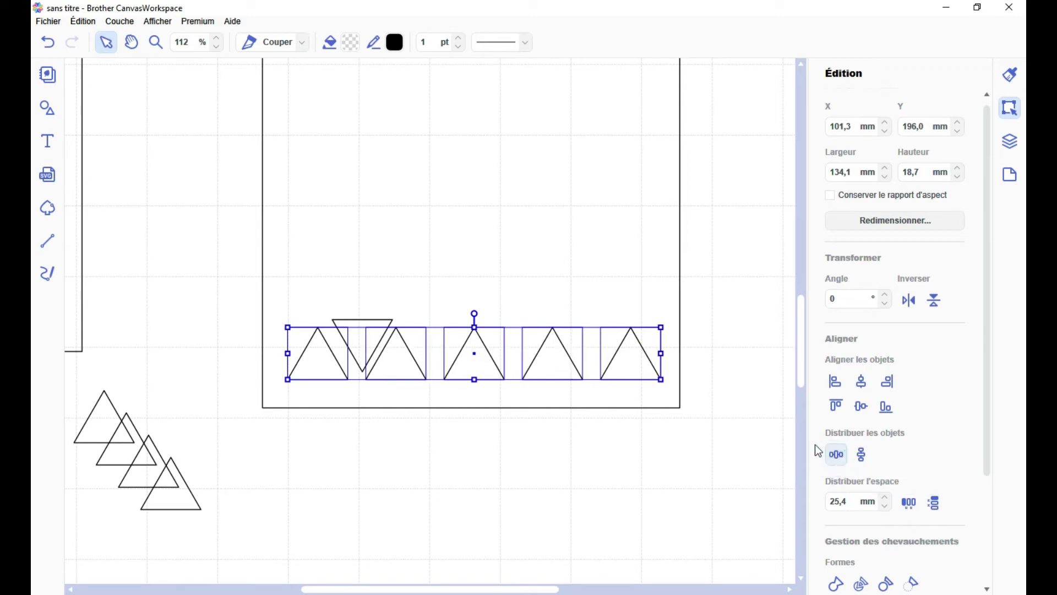
# Step: Duplicate the row of five upright triangles, flip the copy vertically and nest it above the original row
pyautogui.moveTo(602, 370); pyautogui.dragTo(625, 392)
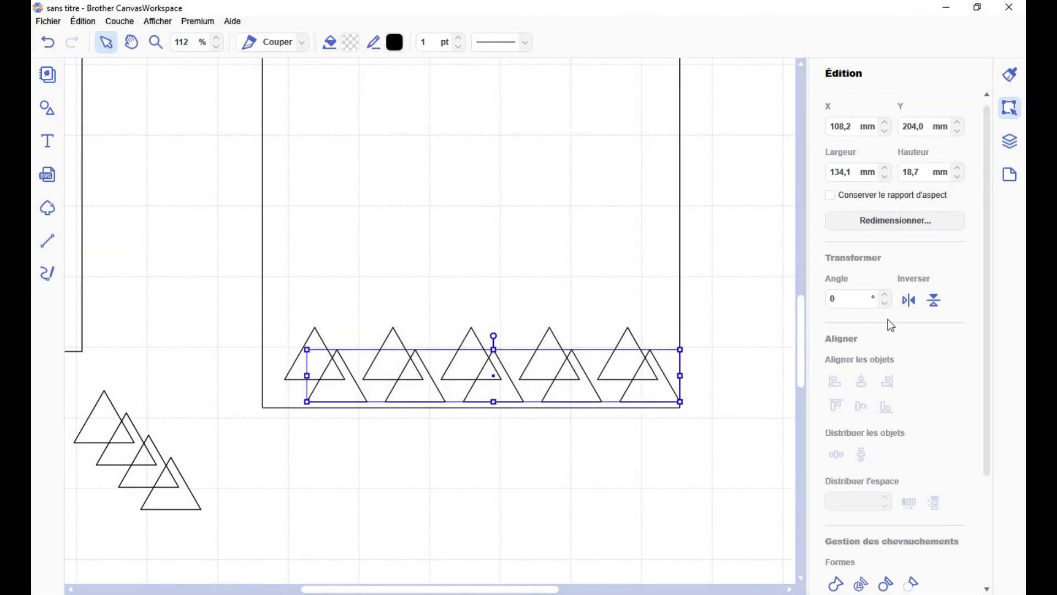
pyautogui.click(935, 301)
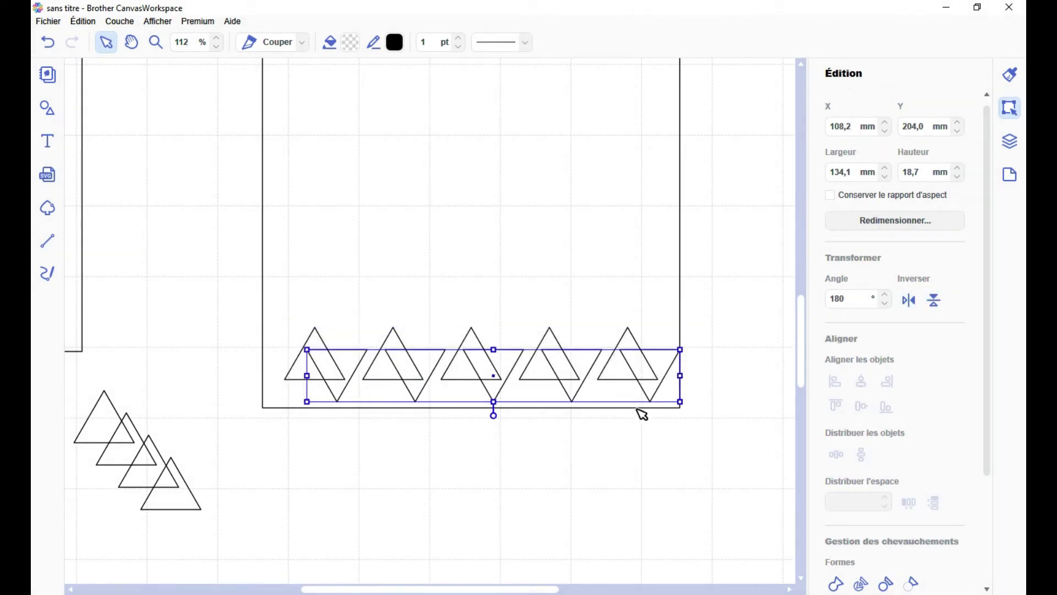
pyautogui.moveTo(666, 380); pyautogui.dragTo(666, 319)
# Step: Remove the inverted triangle overhanging the rectangle and delete the four spare triangles outside the panel
pyautogui.click(682, 314)
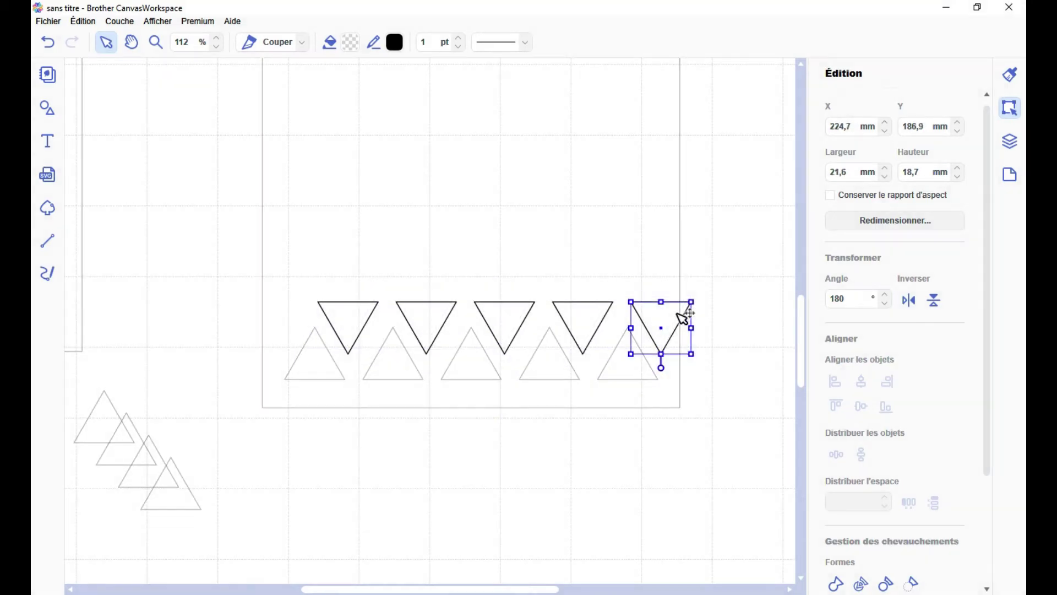
pyautogui.moveTo(590, 330); pyautogui.dragTo(595, 330)
pyautogui.moveTo(194, 522); pyautogui.dragTo(72, 386)
pyautogui.press('Delete')
pyautogui.scroll(2, 385, 469)
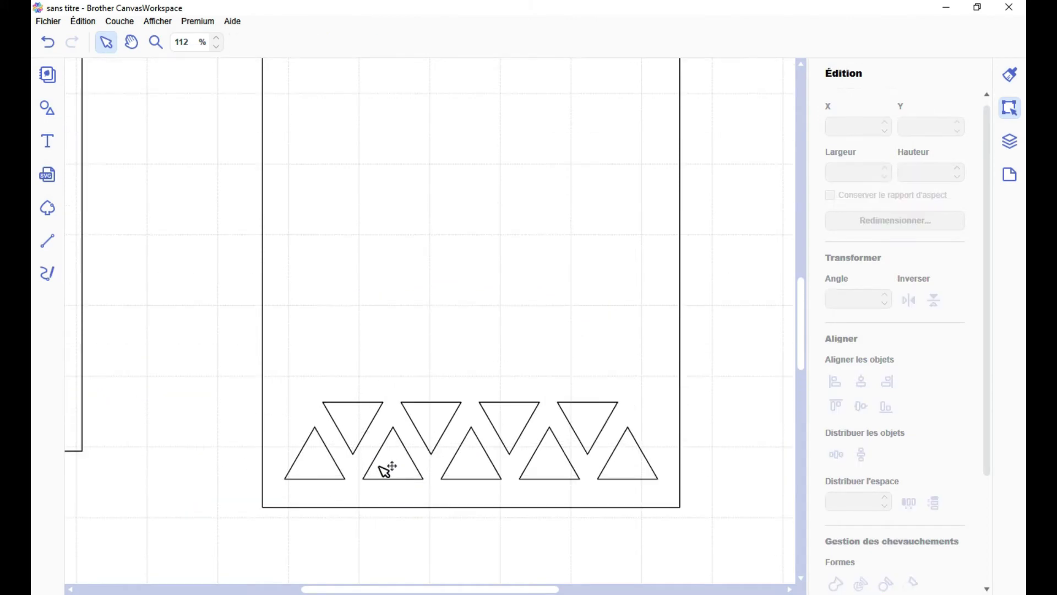
# Step: Copy the upright and inverted triangle rows separately and stack them alternately up the rectangle
pyautogui.click(384, 470)
pyautogui.hotkey('ctrl', 'd')
pyautogui.moveTo(424, 472); pyautogui.dragTo(490, 383)
pyautogui.moveTo(586, 346); pyautogui.dragTo(584, 348)
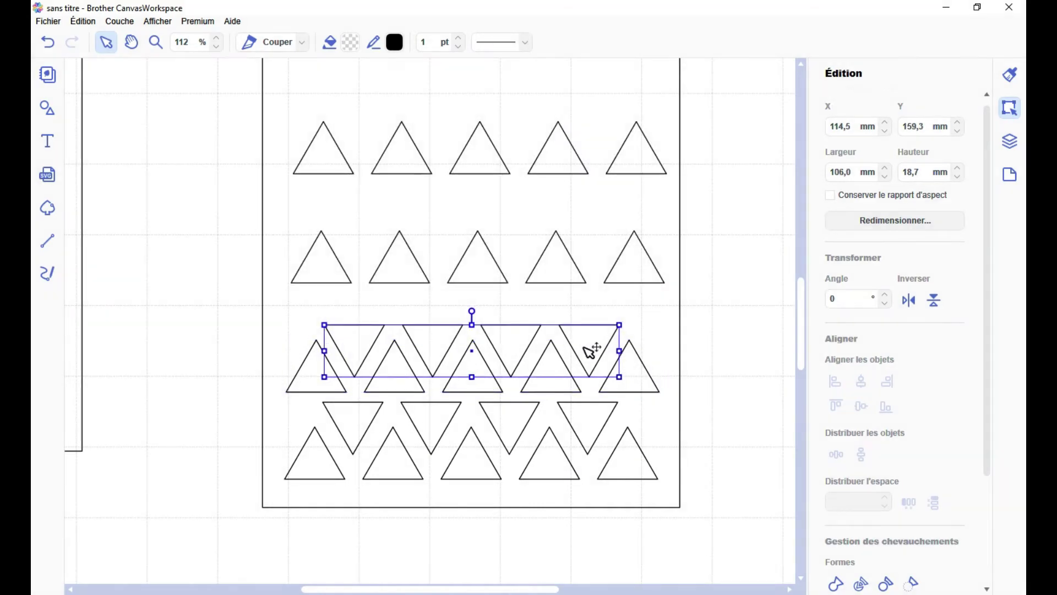
pyautogui.moveTo(649, 302); pyautogui.dragTo(656, 304)
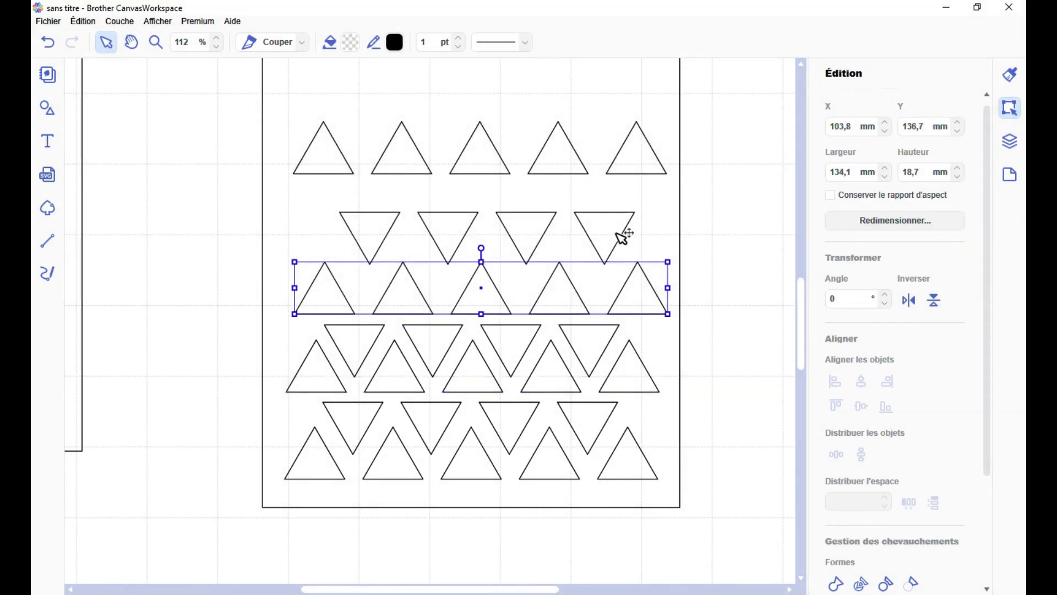
pyautogui.moveTo(625, 237); pyautogui.dragTo(627, 271)
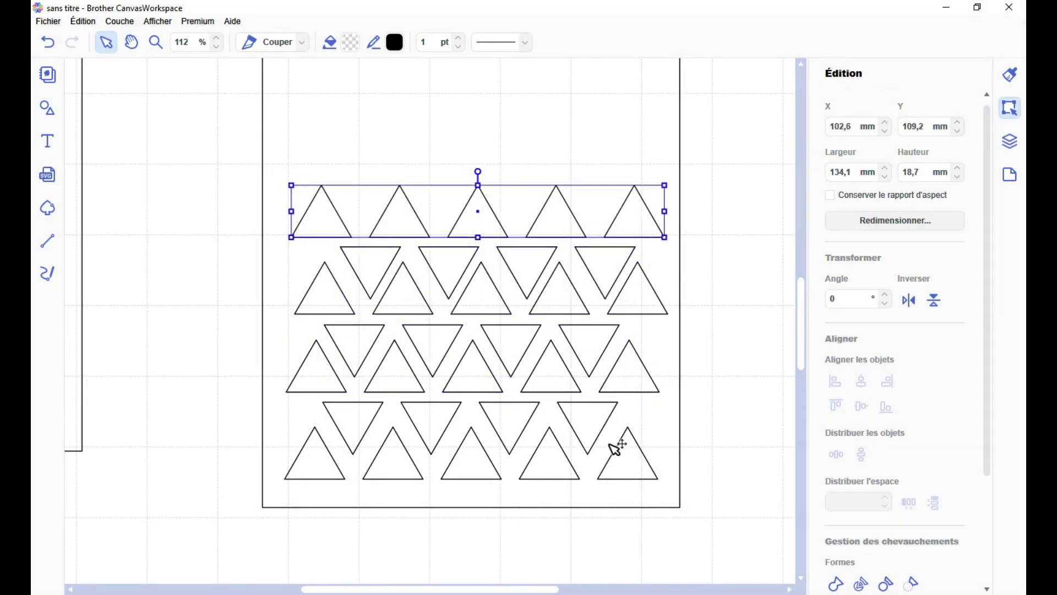
# Step: Center the lowest inverted row horizontally on the bottom row of upright triangles
pyautogui.click(633, 478)
pyautogui.keyDown('shift'); pyautogui.click(580, 413); pyautogui.keyUp('shift')
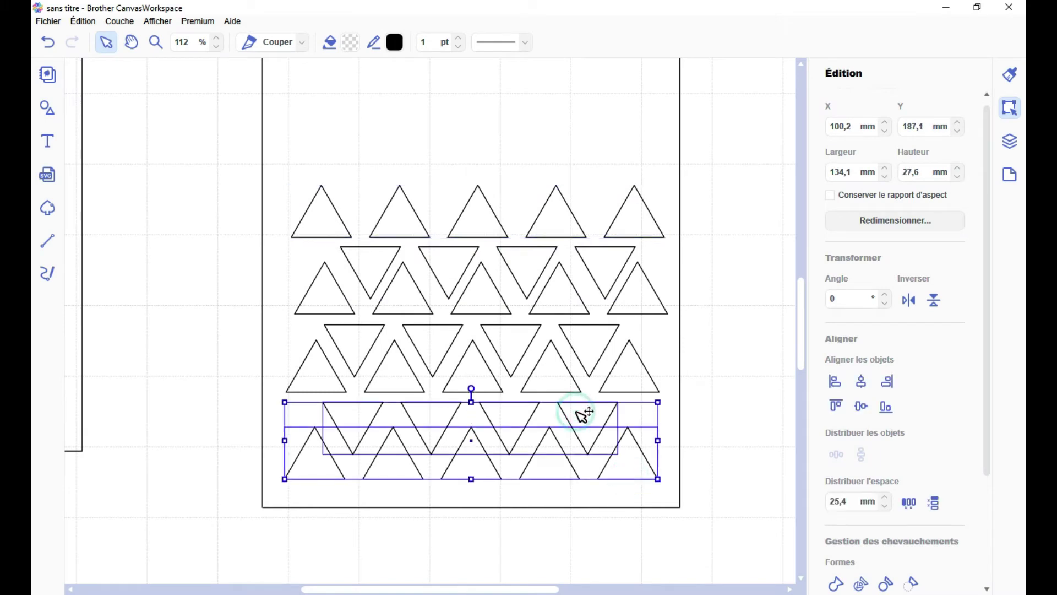
pyautogui.click(868, 389)
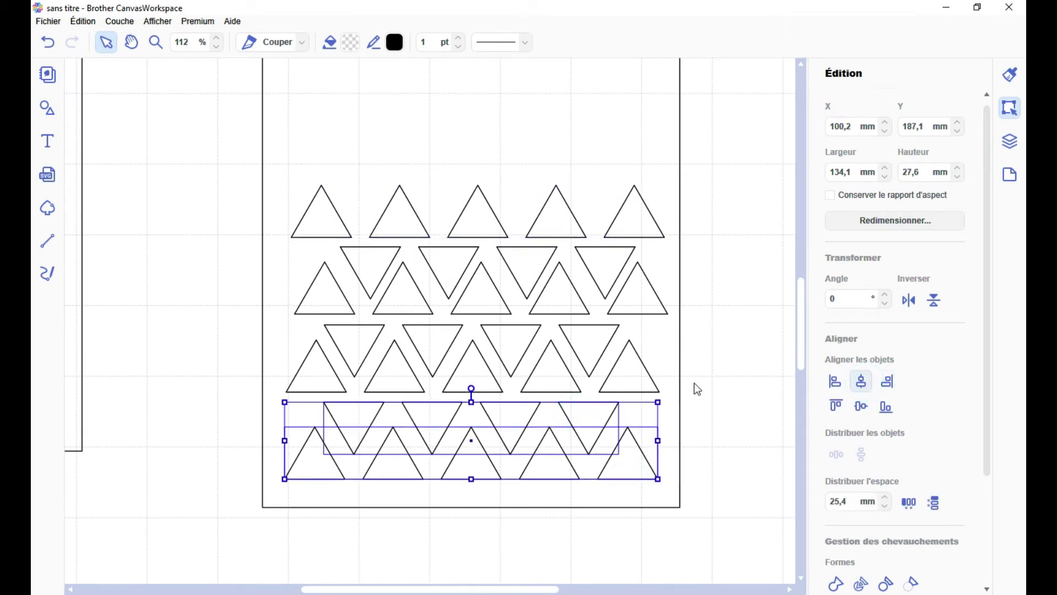
# Step: Delete all the copied triangle rows above the bottom two
pyautogui.click(608, 345)
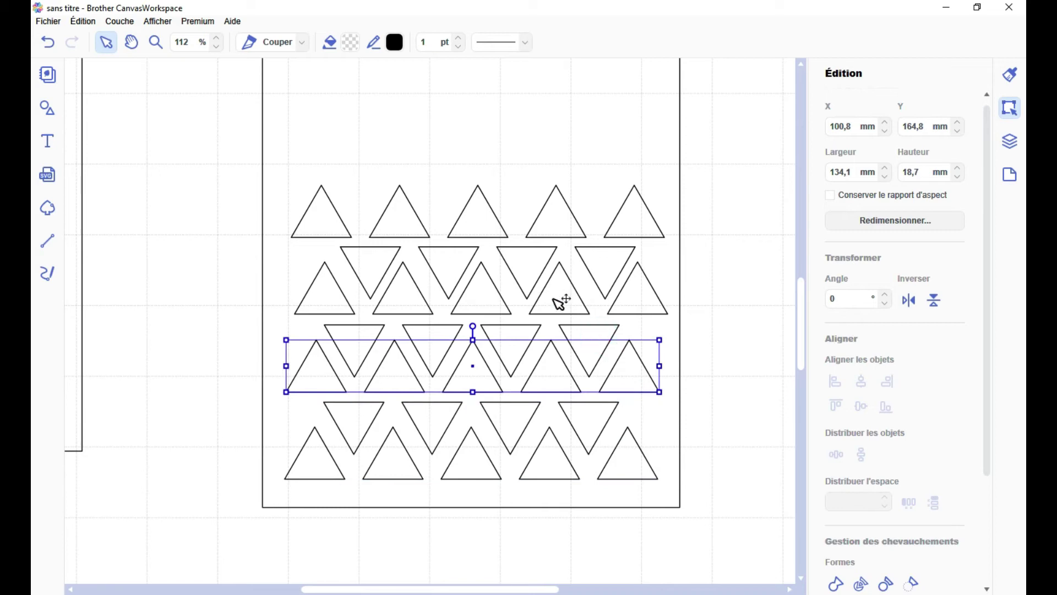
pyautogui.keyDown('shift'); pyautogui.click(586, 337); pyautogui.keyUp('shift')
pyautogui.keyDown('shift'); pyautogui.click(569, 292); pyautogui.keyUp('shift')
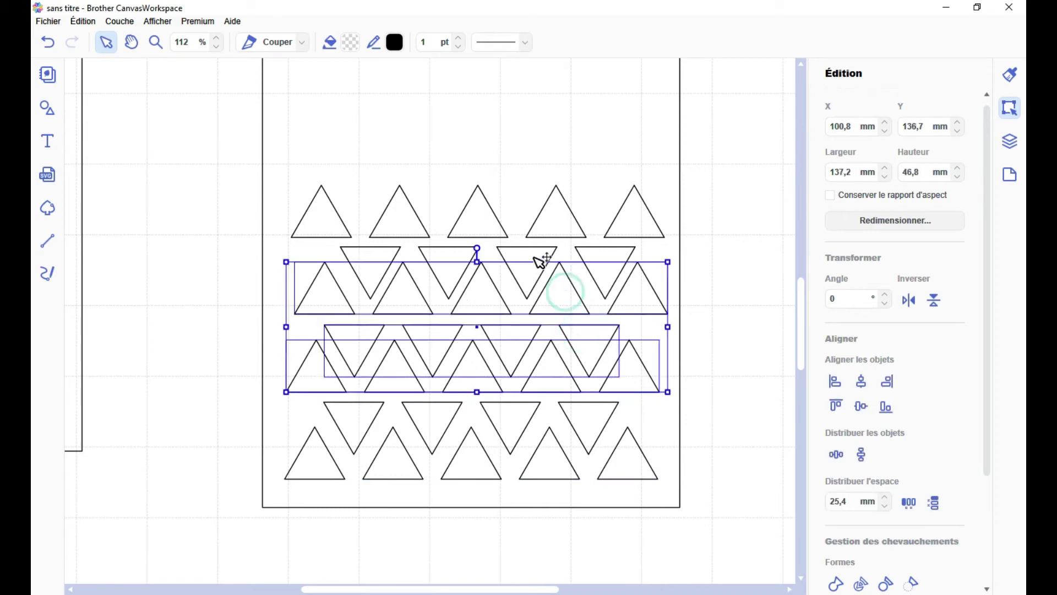
pyautogui.keyDown('shift'); pyautogui.click(540, 251); pyautogui.keyUp('shift')
pyautogui.keyDown('shift'); pyautogui.click(567, 214); pyautogui.keyUp('shift')
pyautogui.press('Delete')
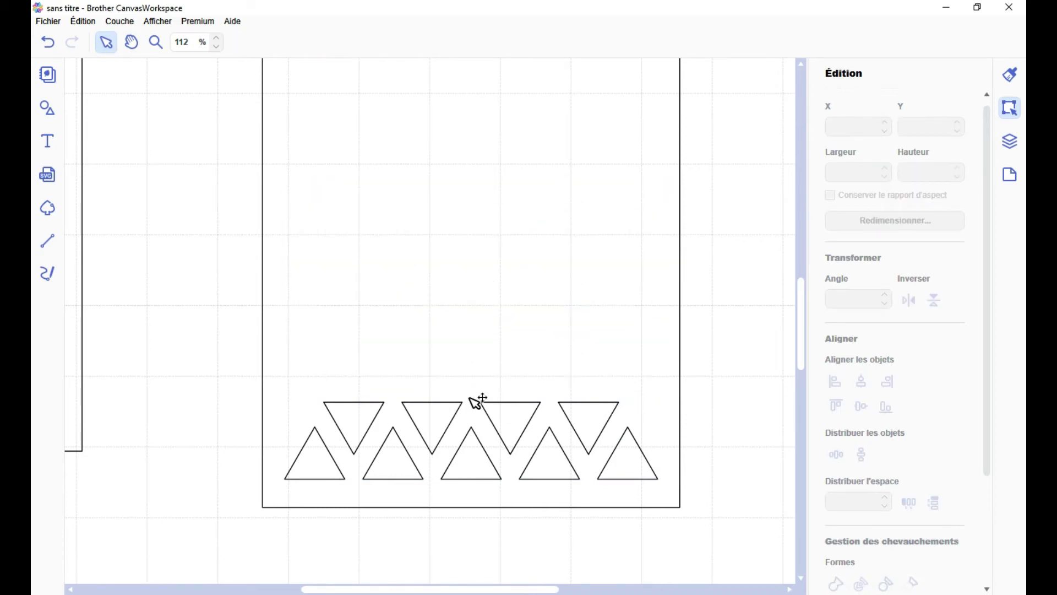
# Step: Copy the combined two-row triangle band and stack the pasted copies up the rectangle to make six bands
pyautogui.click(576, 419)
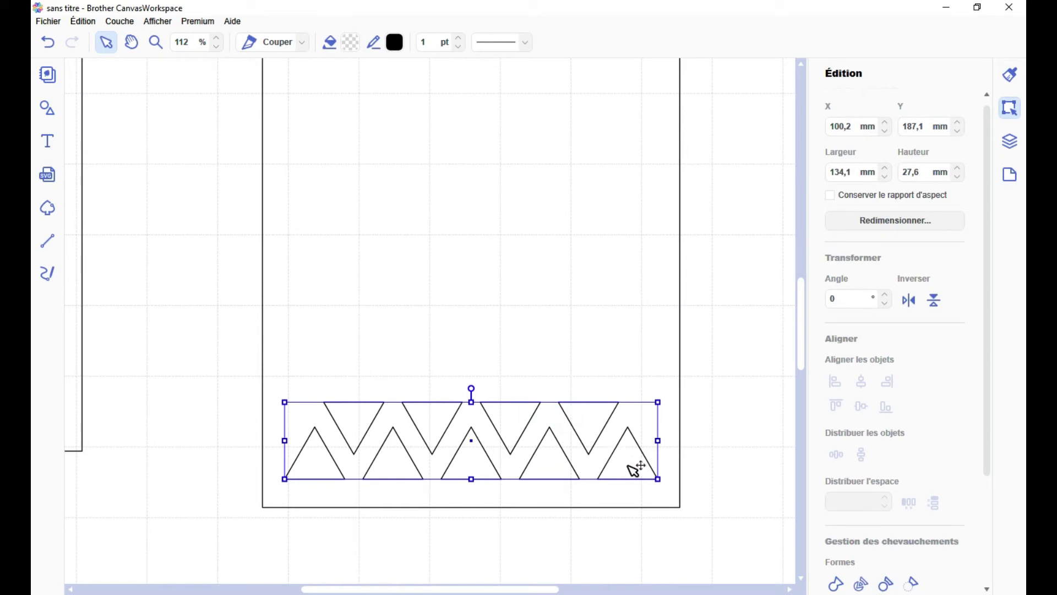
pyautogui.hotkey('ctrl', 'c')
pyautogui.hotkey('ctrl', 'v')
pyautogui.moveTo(636, 469); pyautogui.dragTo(643, 381)
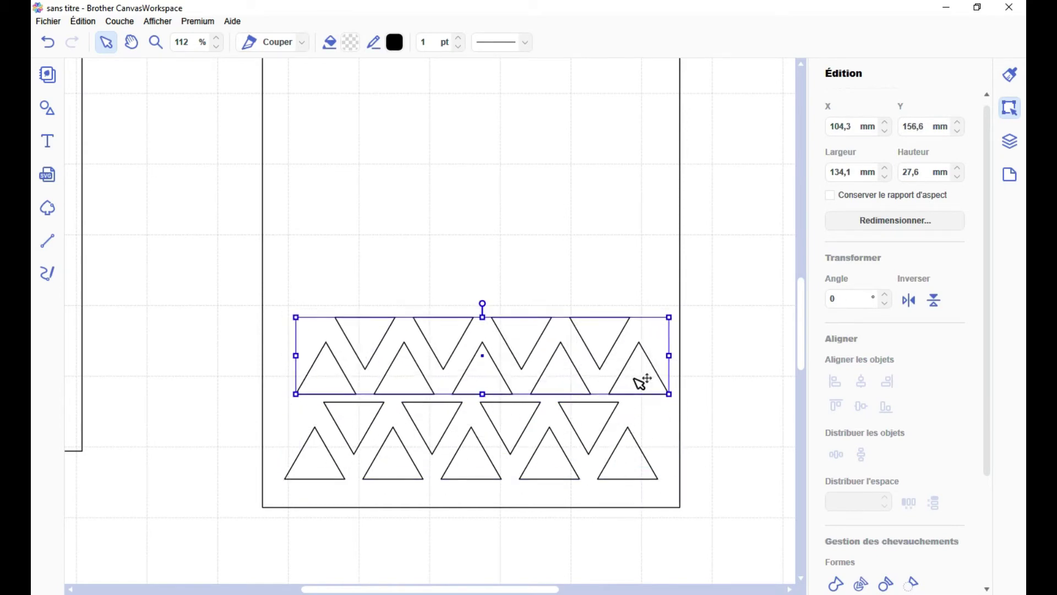
pyautogui.hotkey('ctrl', 'v')
pyautogui.scroll(3, 645, 460)
pyautogui.scroll(-3, 618, 326)
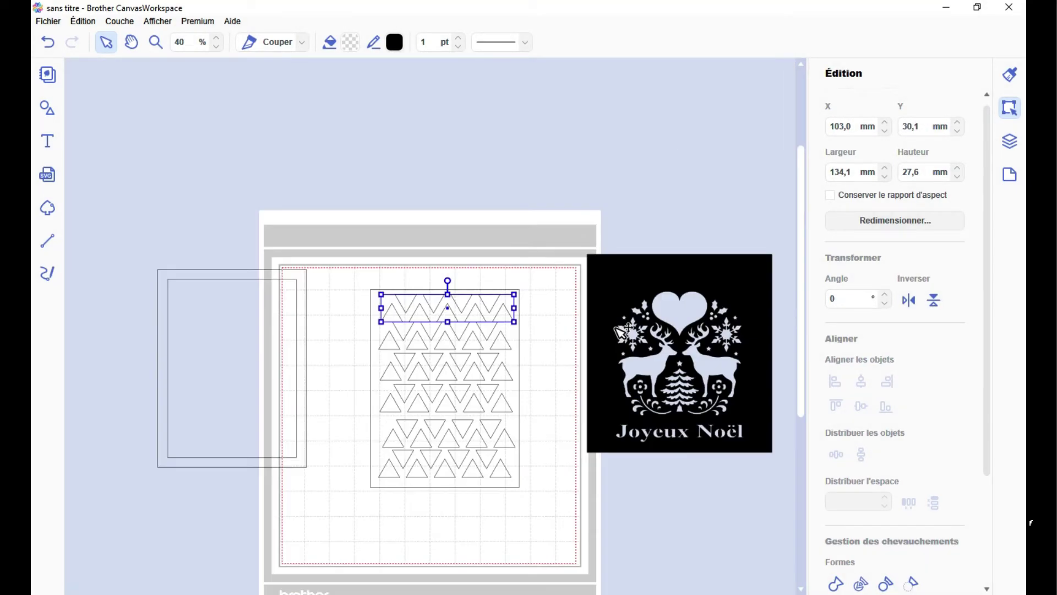
# Step: Center the six triangle bands on each other horizontally and distribute them evenly in height
pyautogui.scroll(1, 616, 326)
pyautogui.scroll(-2, 515, 413)
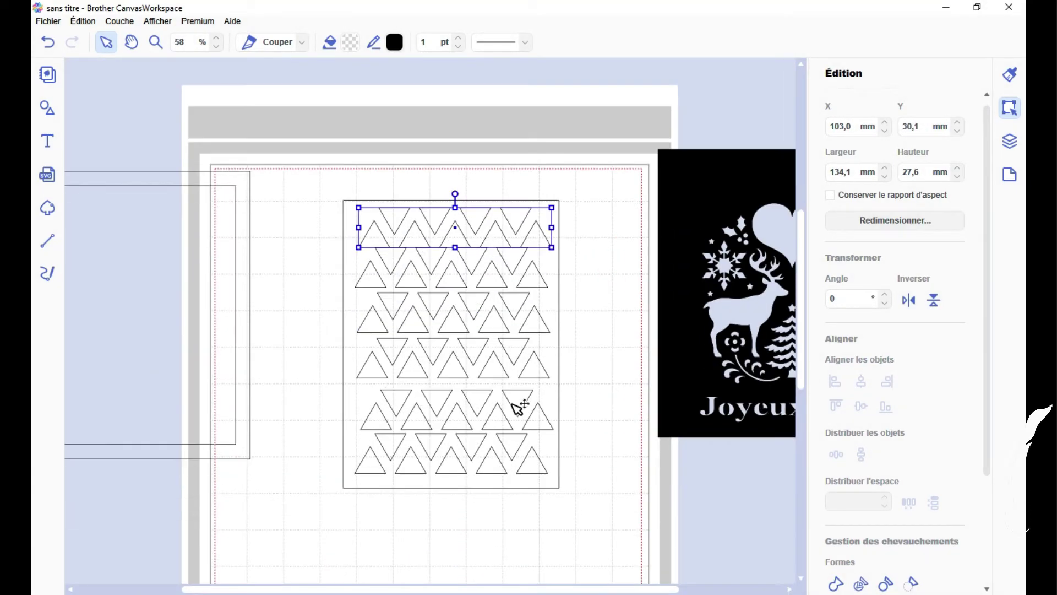
pyautogui.keyDown('shift'); pyautogui.click(514, 260); pyautogui.keyUp('shift')
pyautogui.keyDown('shift'); pyautogui.click(517, 306); pyautogui.keyUp('shift')
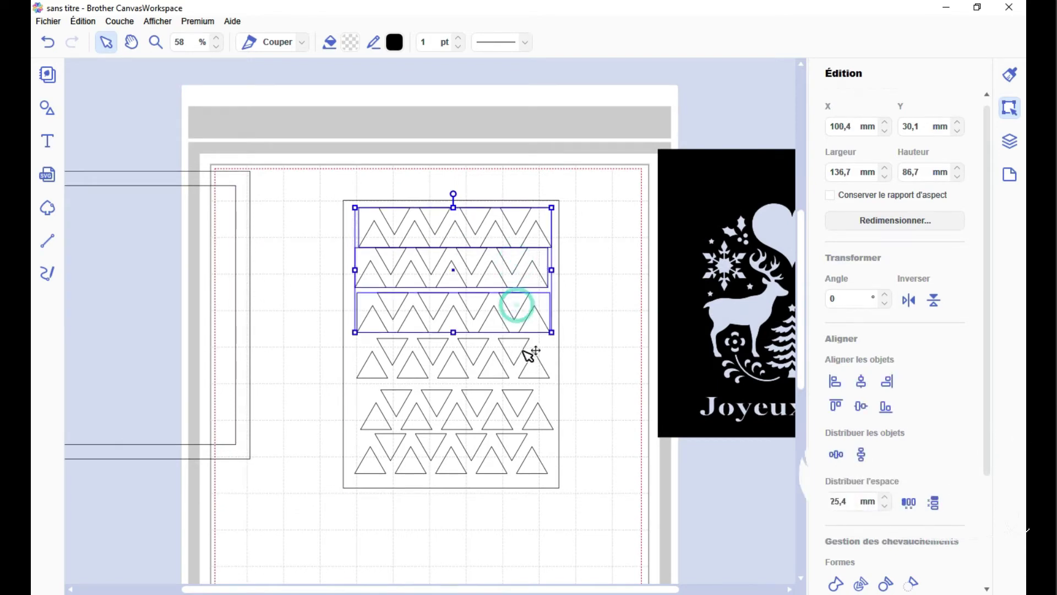
pyautogui.keyDown('shift'); pyautogui.click(520, 353); pyautogui.keyUp('shift')
pyautogui.keyDown('shift'); pyautogui.click(529, 407); pyautogui.keyUp('shift')
pyautogui.keyDown('shift'); pyautogui.click(520, 448); pyautogui.keyUp('shift')
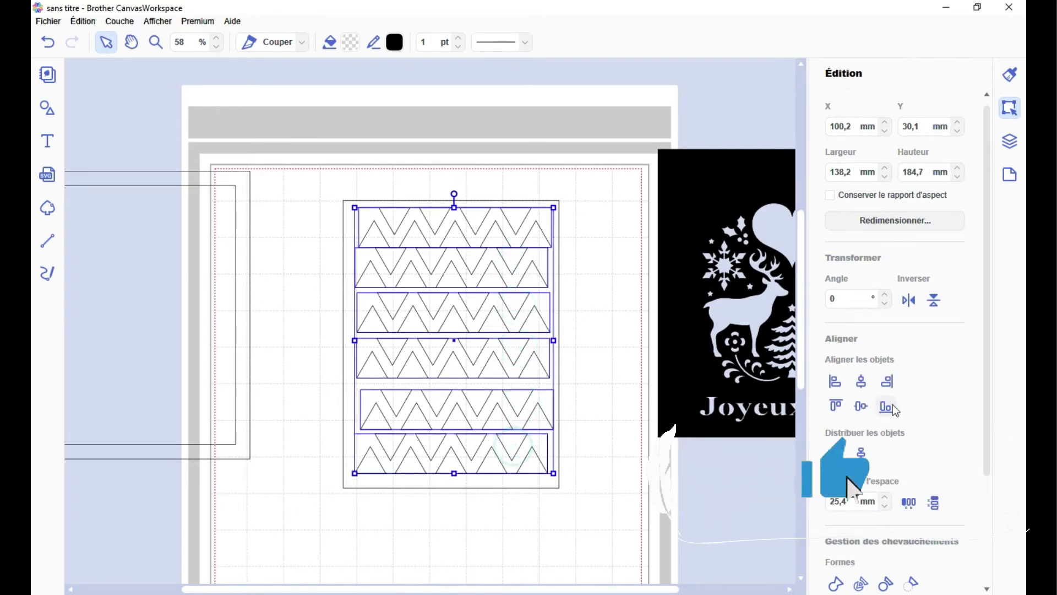
pyautogui.click(866, 385)
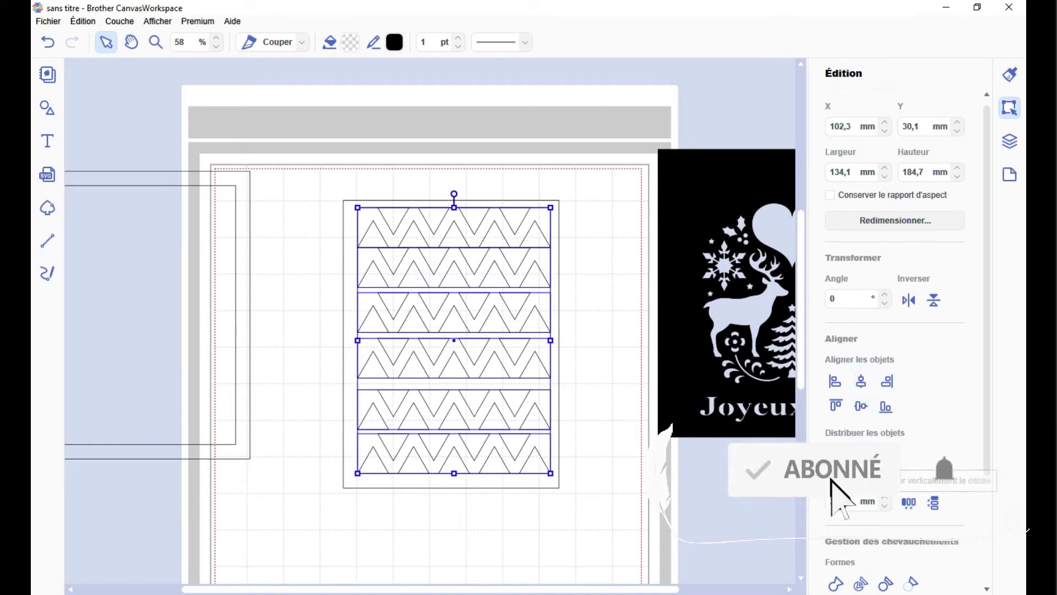
pyautogui.click(934, 502)
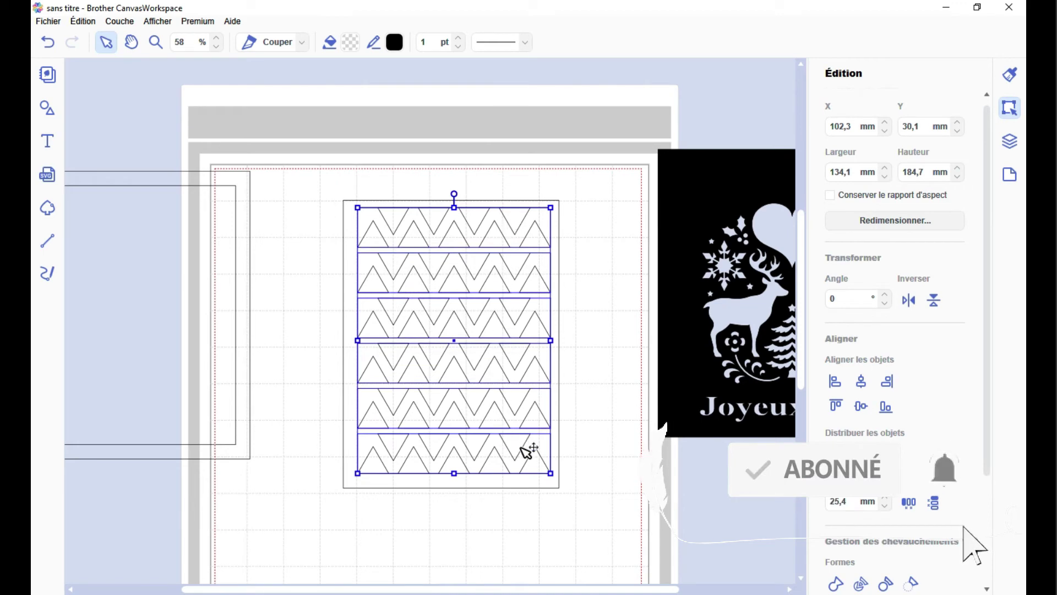
# Step: Group the six triangle bands and center the group horizontally and vertically within the 150 by 200 mm rectangle
pyautogui.hotkey('ctrl', 'g')
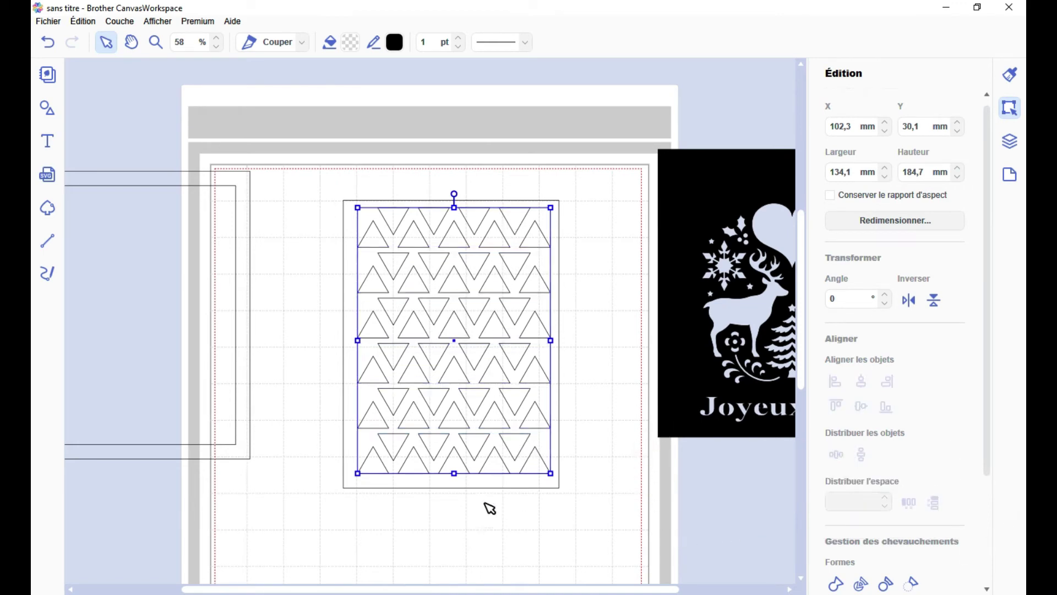
pyautogui.moveTo(560, 552); pyautogui.dragTo(441, 401)
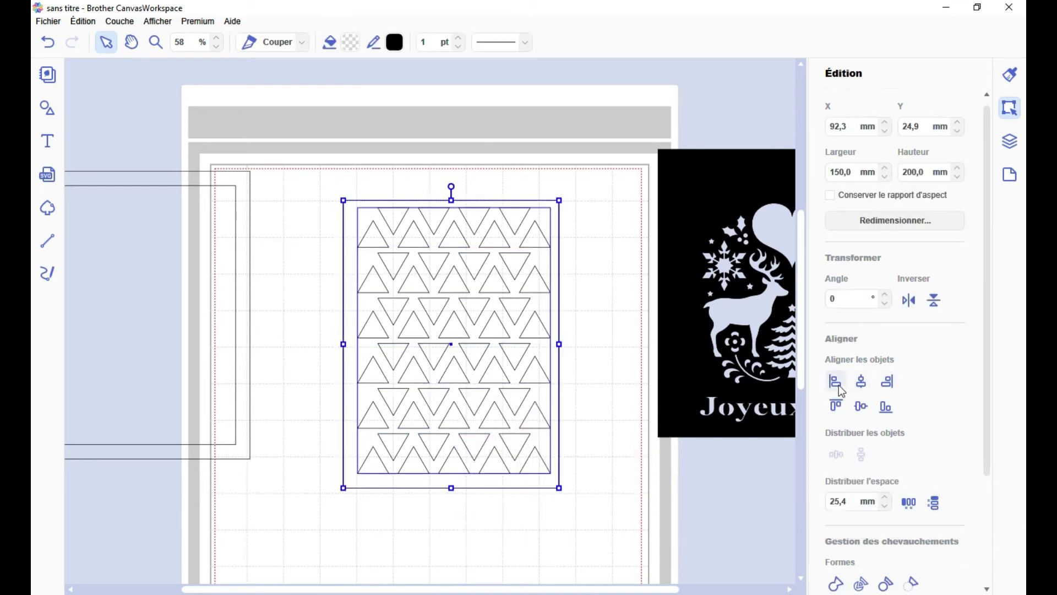
pyautogui.click(862, 381)
pyautogui.click(861, 406)
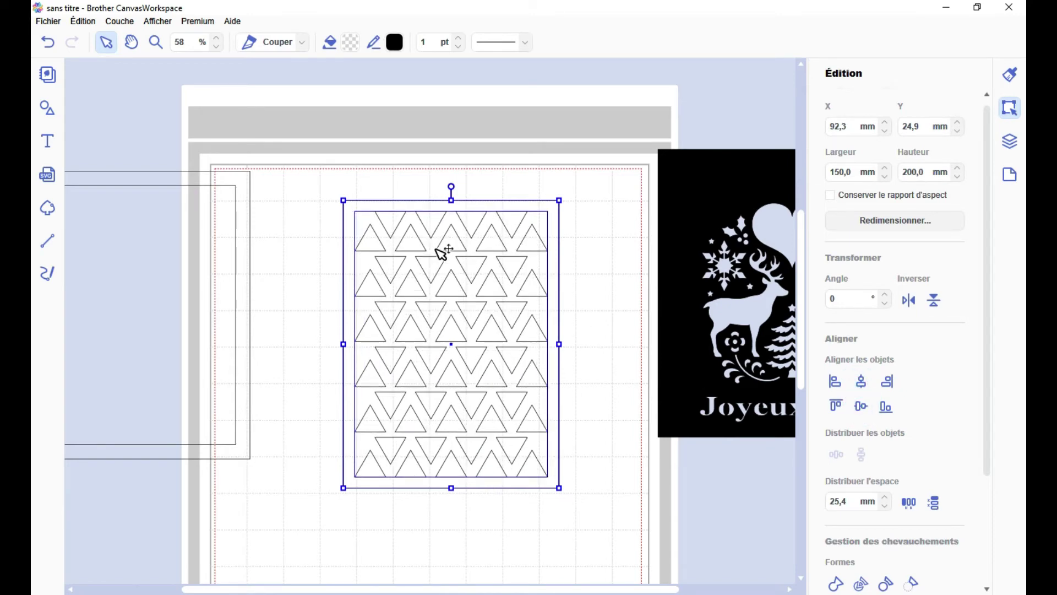
# Step: Cut the triangle pattern out of the rectangle with an overlap function and fill the perforated panel with black
pyautogui.click(863, 579)
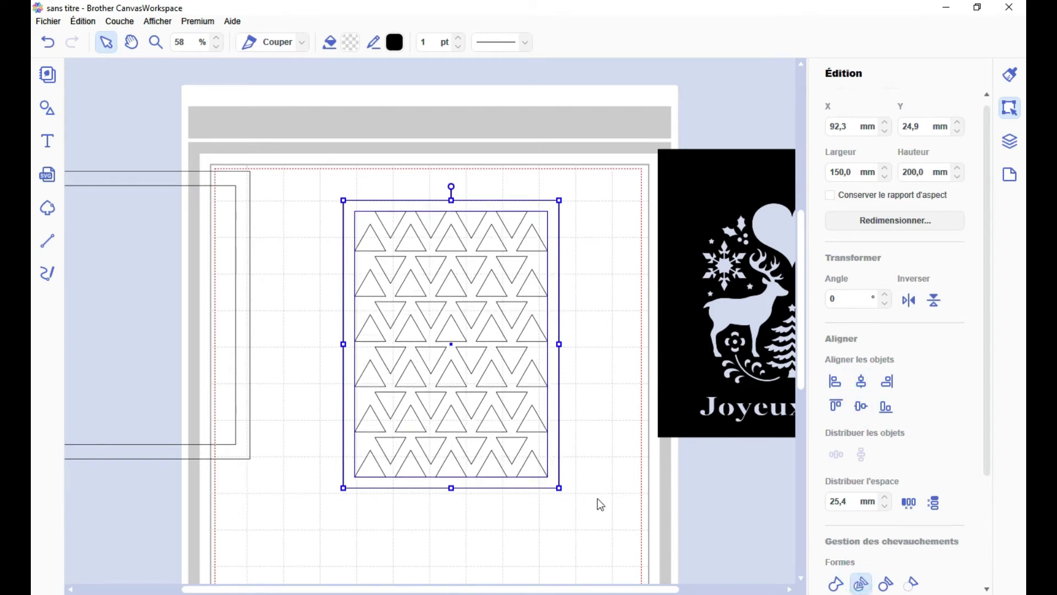
pyautogui.click(556, 495)
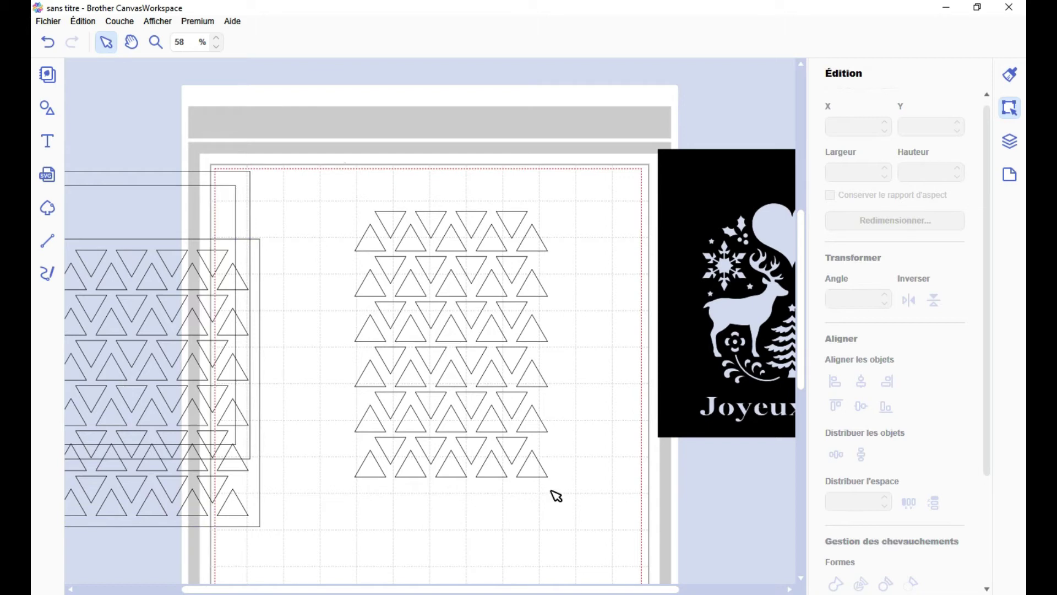
pyautogui.hotkey('ctrl', 'z')
pyautogui.click(351, 42)
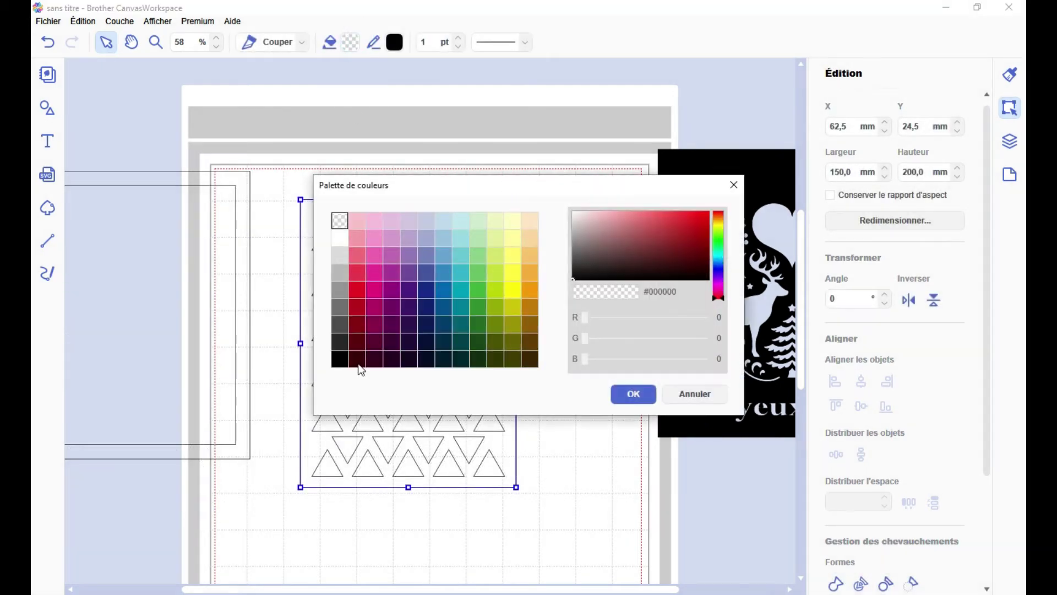
pyautogui.click(632, 394)
pyautogui.click(573, 406)
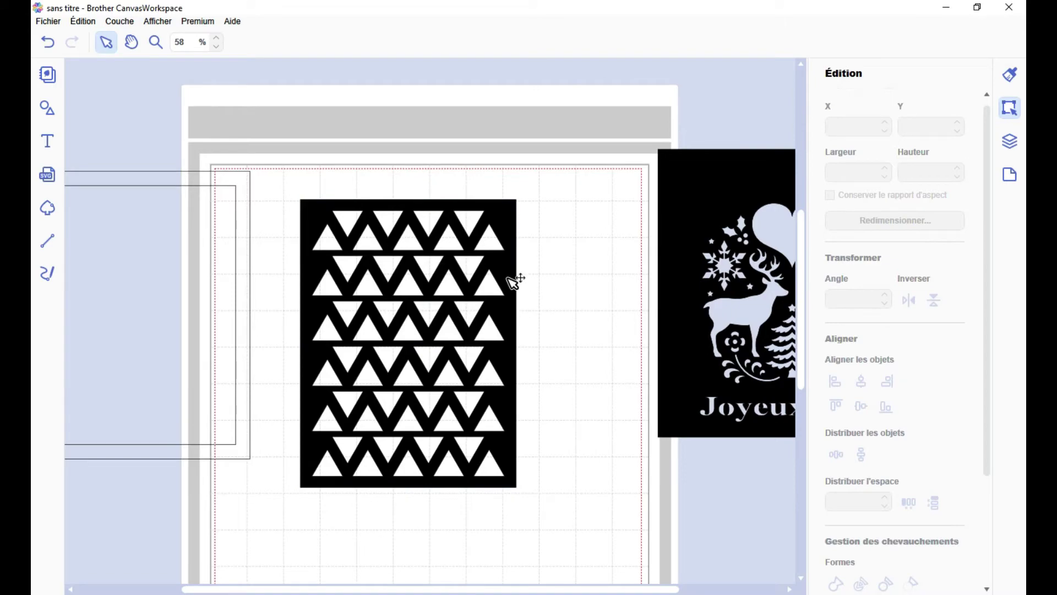
# Step: Move the black triangle panel beside the Joyeux Noël panel and shift both panels up over the mat's upper edge
pyautogui.moveTo(514, 278); pyautogui.dragTo(626, 221)
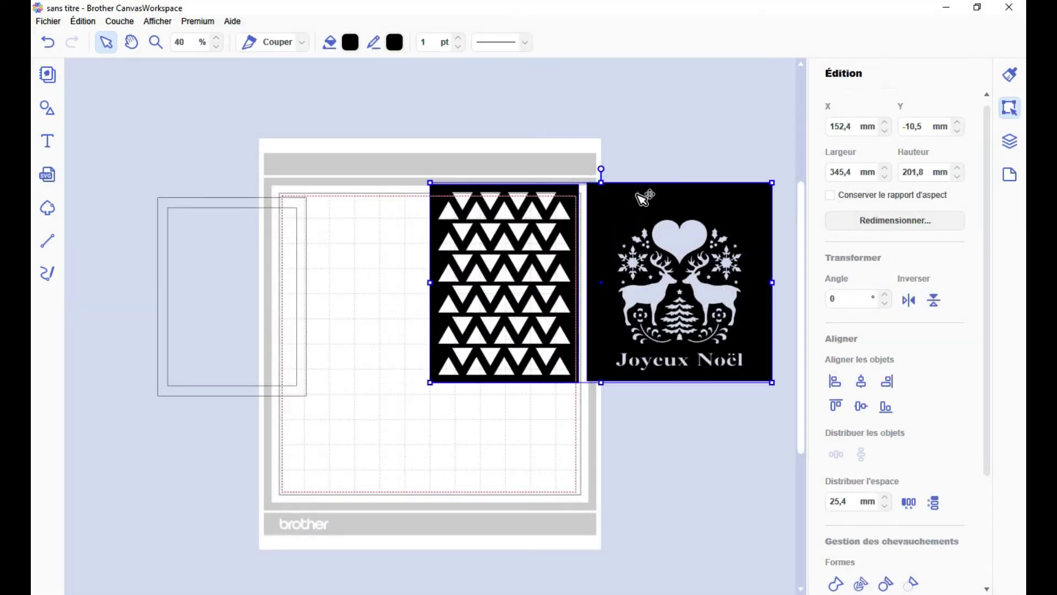
pyautogui.moveTo(644, 197); pyautogui.dragTo(519, 64)
pyautogui.scroll(1, 492, 298)
pyautogui.scroll(1, 491, 299)
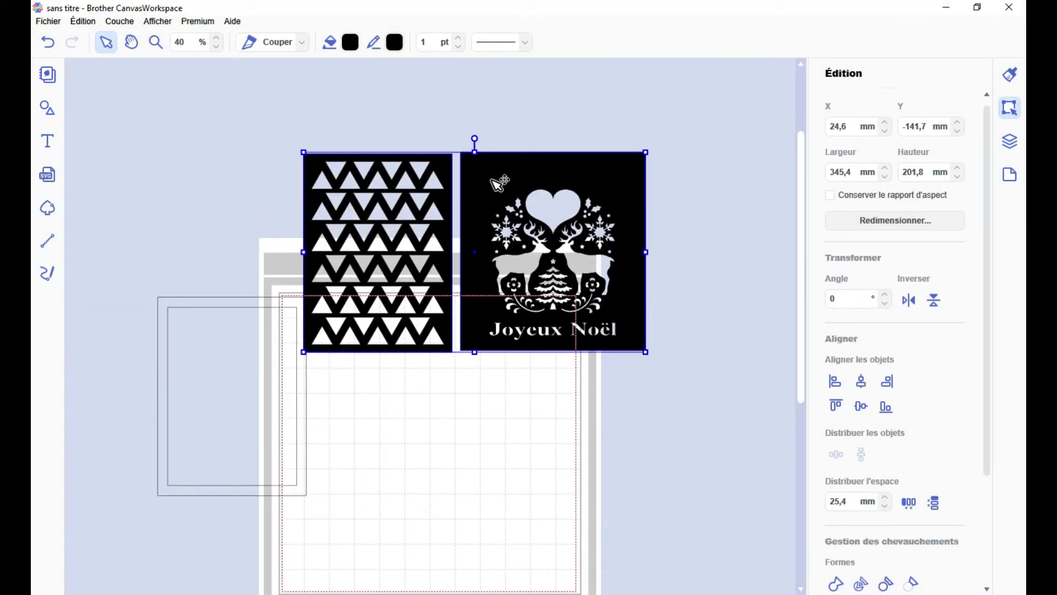
pyautogui.moveTo(496, 177); pyautogui.dragTo(533, 126)
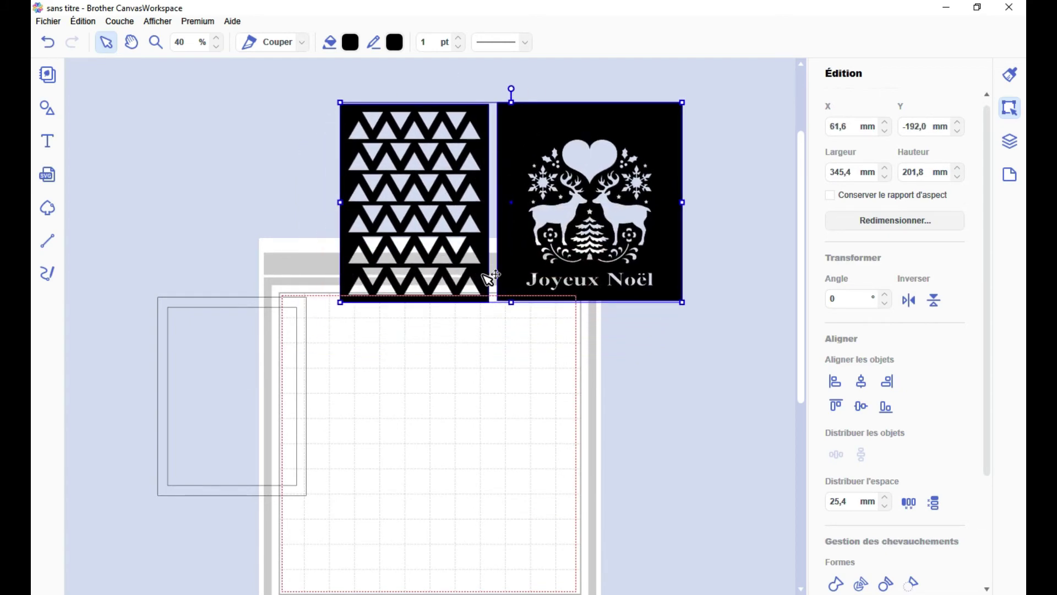
# Step: Move the pair of nested rectangles from beside the mat to the mat's lower middle area
pyautogui.scroll(3, 488, 283)
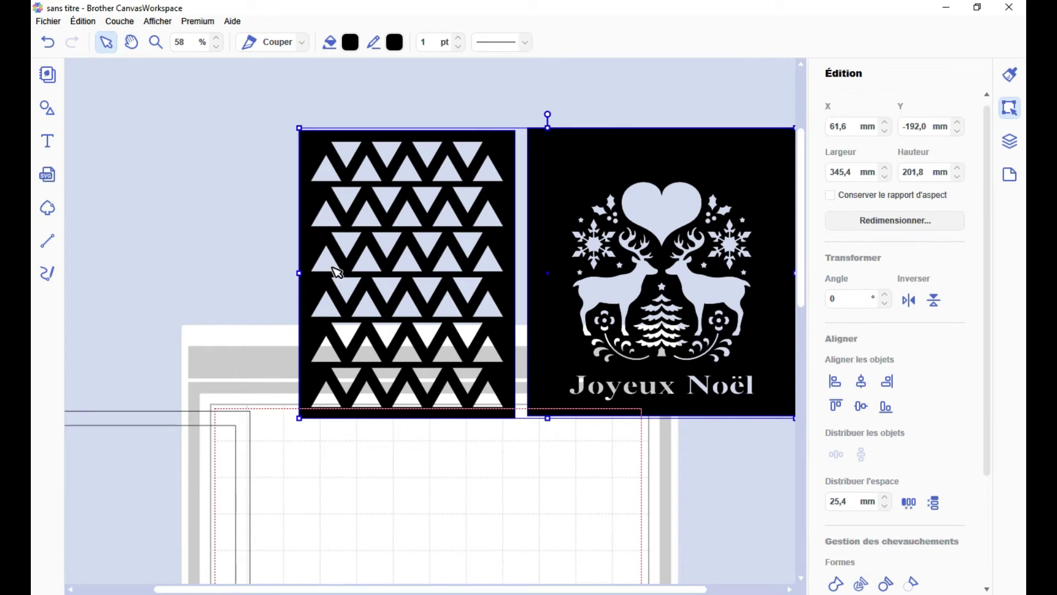
pyautogui.scroll(-2, 389, 266)
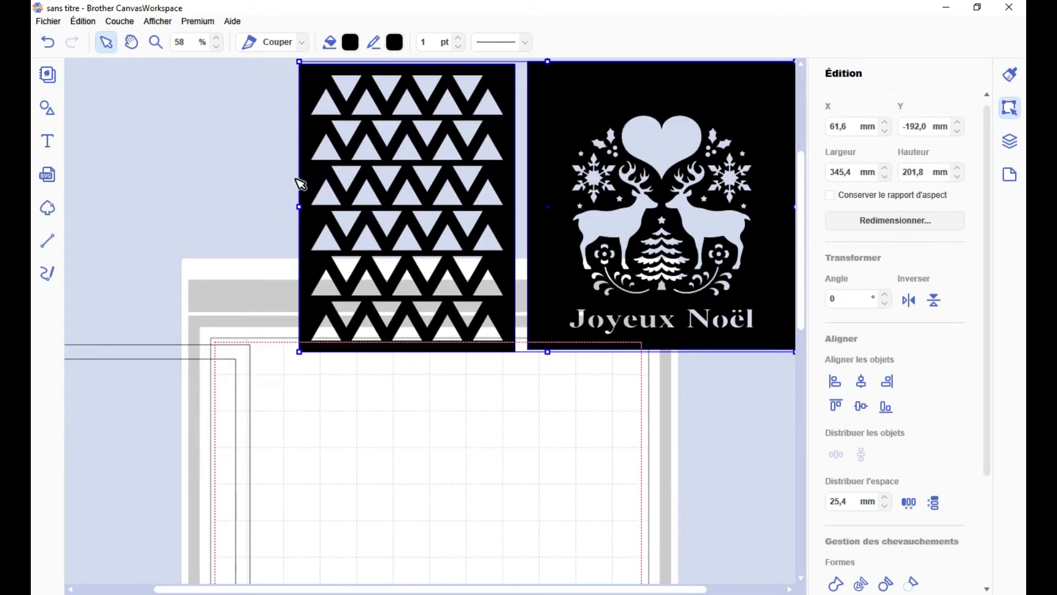
pyautogui.scroll(-3, 289, 333)
pyautogui.scroll(-2, 288, 330)
pyautogui.click(288, 330)
pyautogui.moveTo(288, 330); pyautogui.dragTo(530, 377)
pyautogui.scroll(-1, 529, 373)
pyautogui.scroll(2, 457, 439)
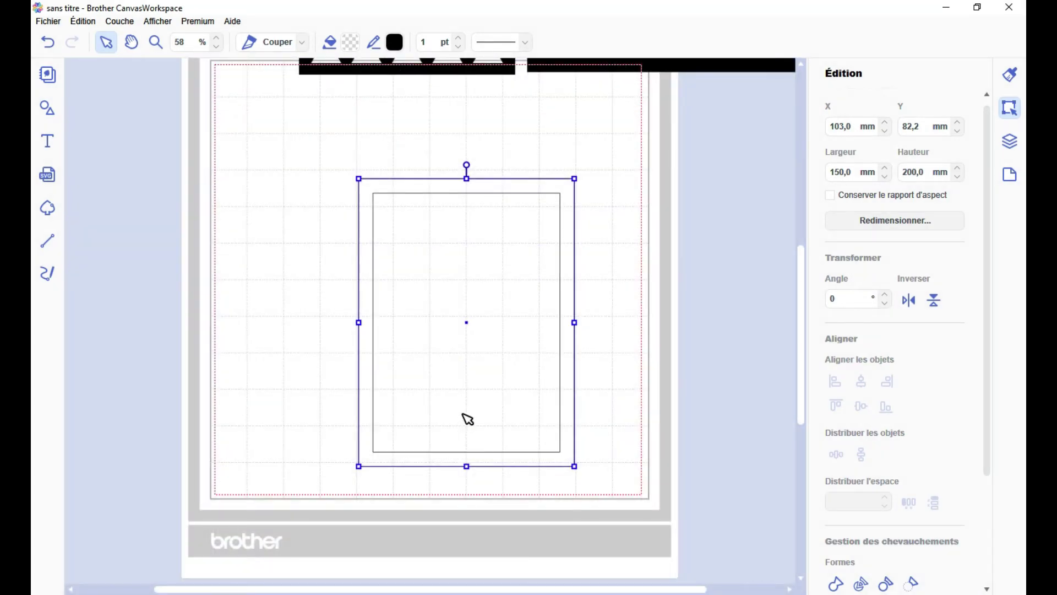
# Step: Delete the nested rectangles from the mat
pyautogui.click(46, 109)
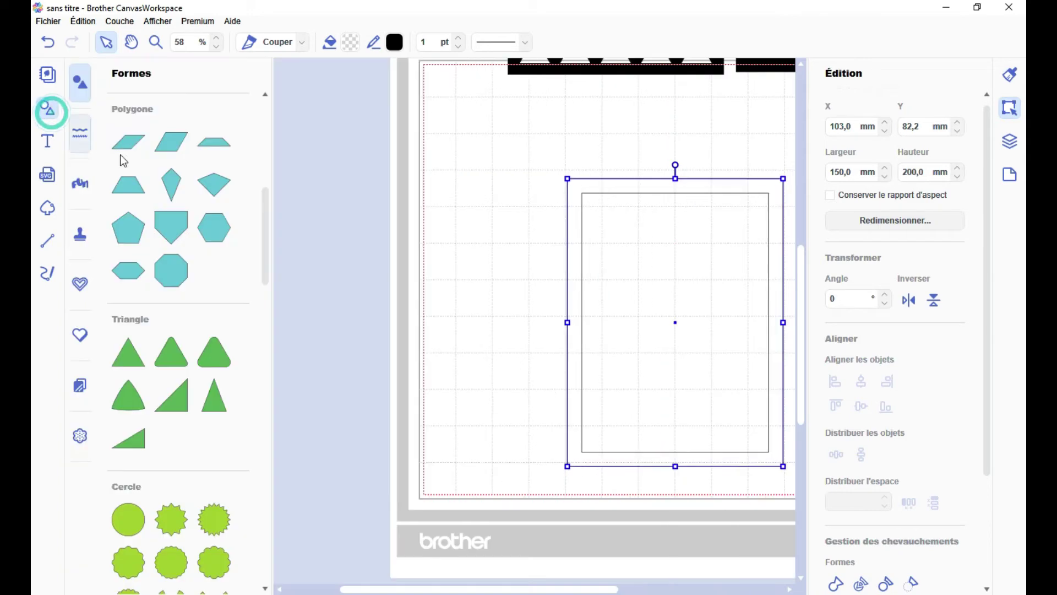
pyautogui.click(43, 116)
pyautogui.click(452, 257)
pyautogui.click(574, 236)
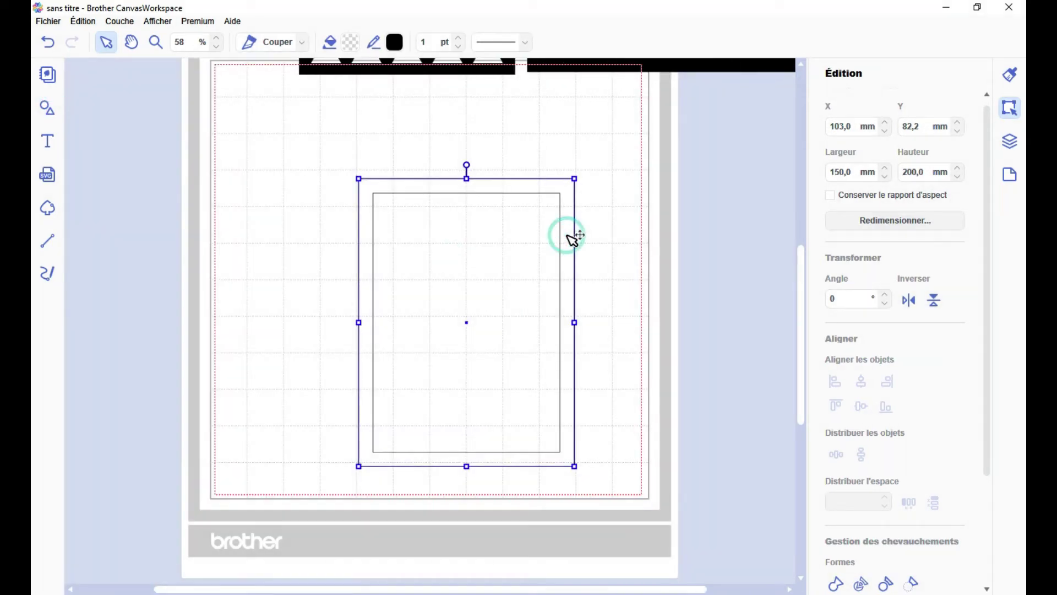
pyautogui.press('Delete')
# Step: Insert two squares from the shape library side by side on the mat
pyautogui.click(44, 114)
pyautogui.scroll(6, 236, 293)
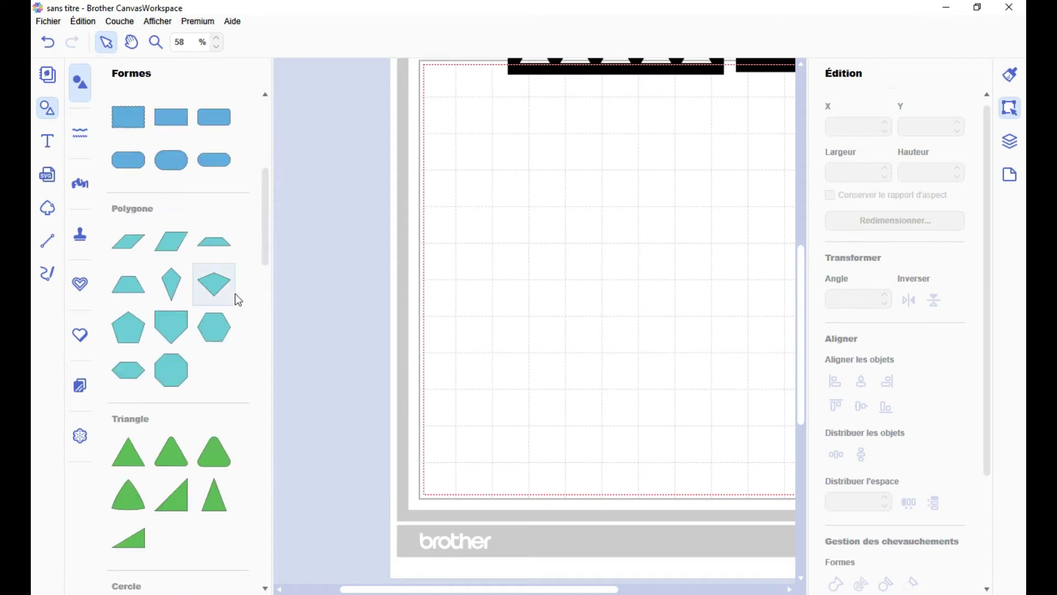
pyautogui.moveTo(130, 125); pyautogui.dragTo(601, 259)
pyautogui.moveTo(128, 126); pyautogui.dragTo(449, 259)
pyautogui.click(49, 110)
pyautogui.click(453, 292)
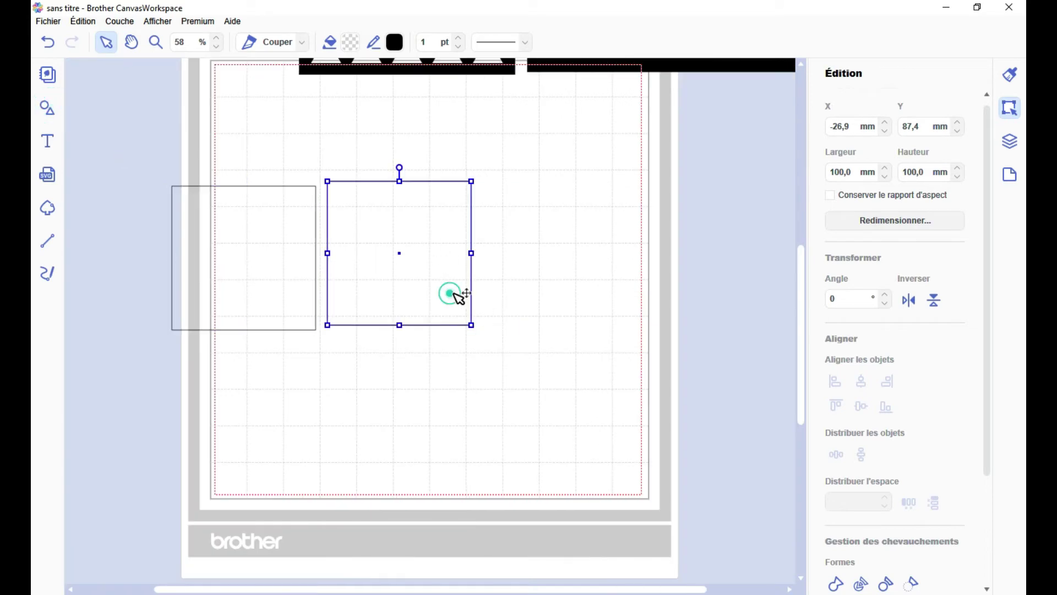
# Step: Set the width and height of the square nearer the mat's center to 200 mm
pyautogui.write('200')
pyautogui.press('Return')
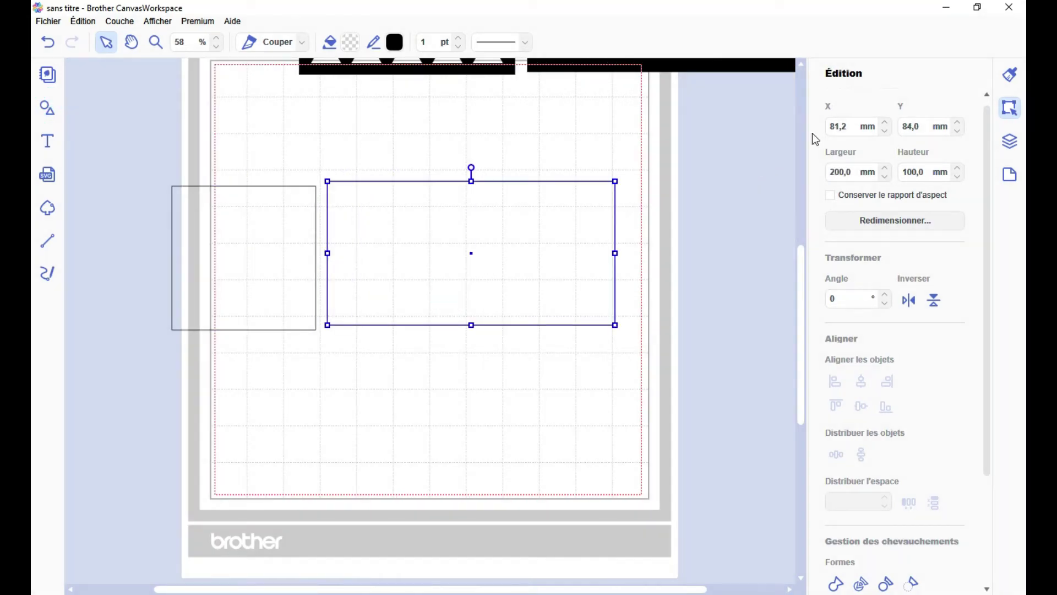
pyautogui.doubleClick(920, 177)
pyautogui.press('Return')
# Step: Move the other square inside the 200 mm square and enlarge it to 150 by 150 mm
pyautogui.moveTo(278, 276); pyautogui.dragTo(489, 320)
pyautogui.moveTo(527, 373); pyautogui.dragTo(578, 413)
pyautogui.moveTo(526, 371); pyautogui.dragTo(529, 374)
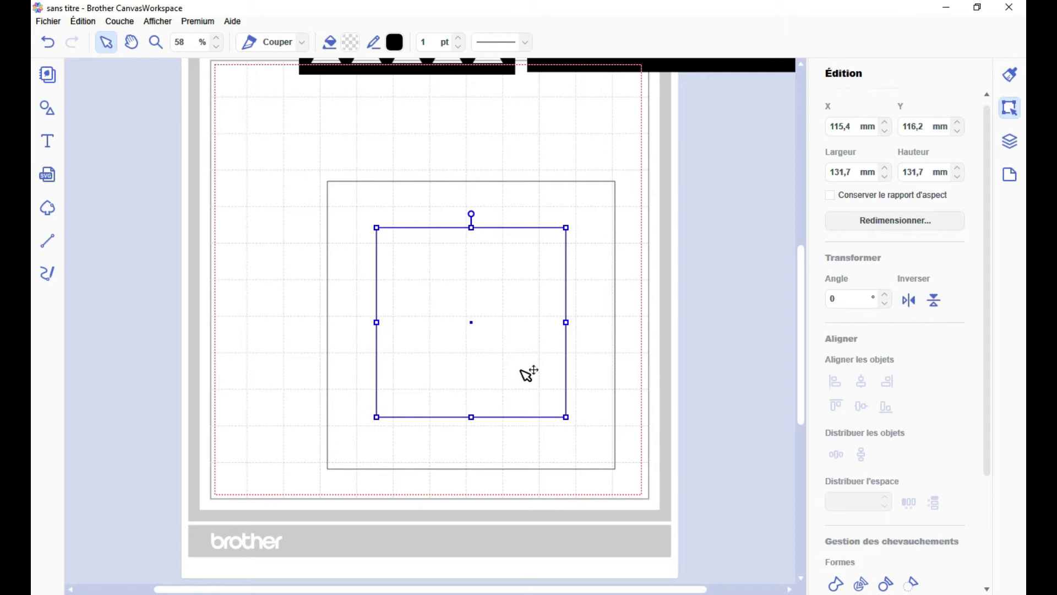
pyautogui.doubleClick(839, 172)
pyautogui.press('Return')
# Step: Center the two nested squares on each other horizontally and vertically
pyautogui.click(566, 308)
pyautogui.hotkey('ctrl', 'a')
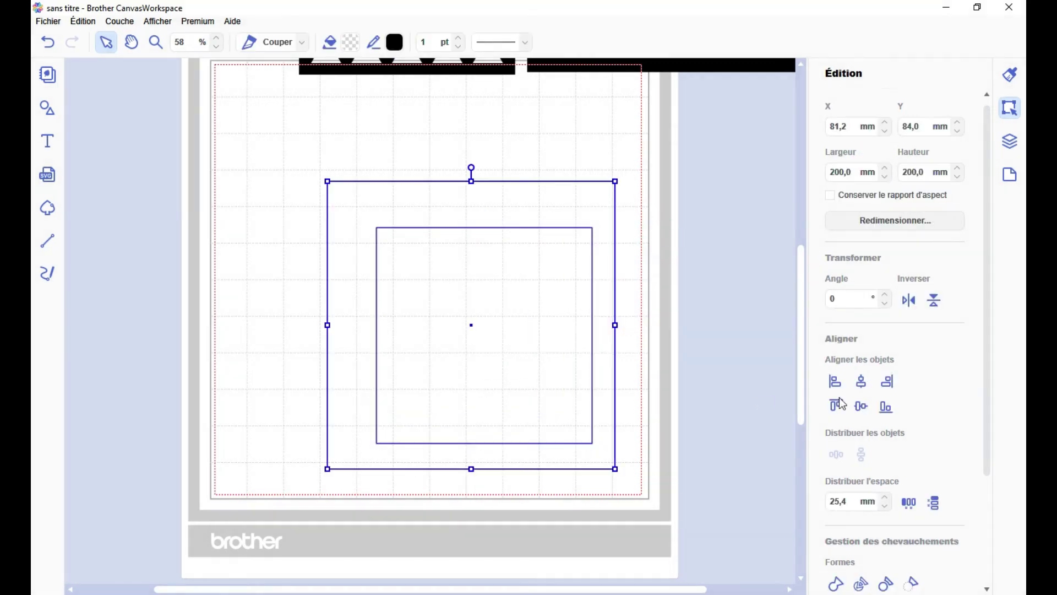
pyautogui.click(862, 381)
pyautogui.click(862, 408)
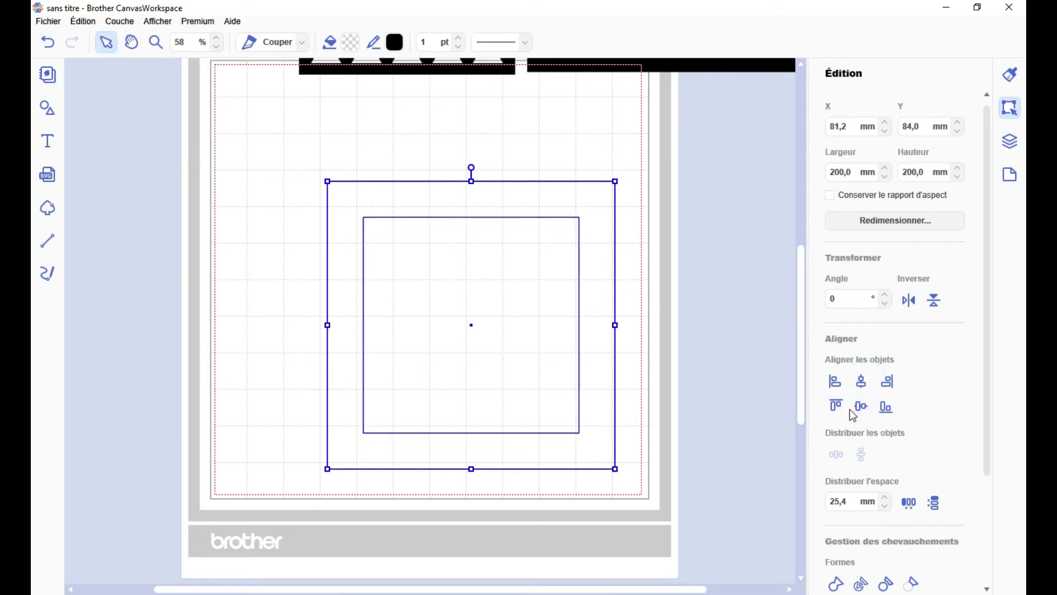
pyautogui.click(531, 211)
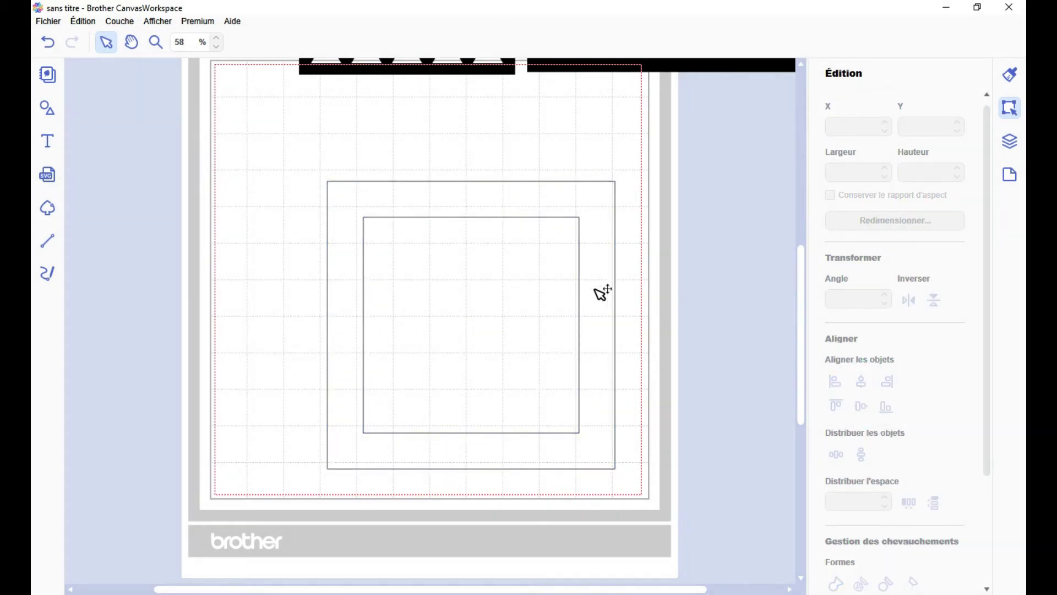
# Step: Add a snowflake and a five-pointed star beside the squares, and browse the area-embossing shapes
pyautogui.scroll(2, 594, 392)
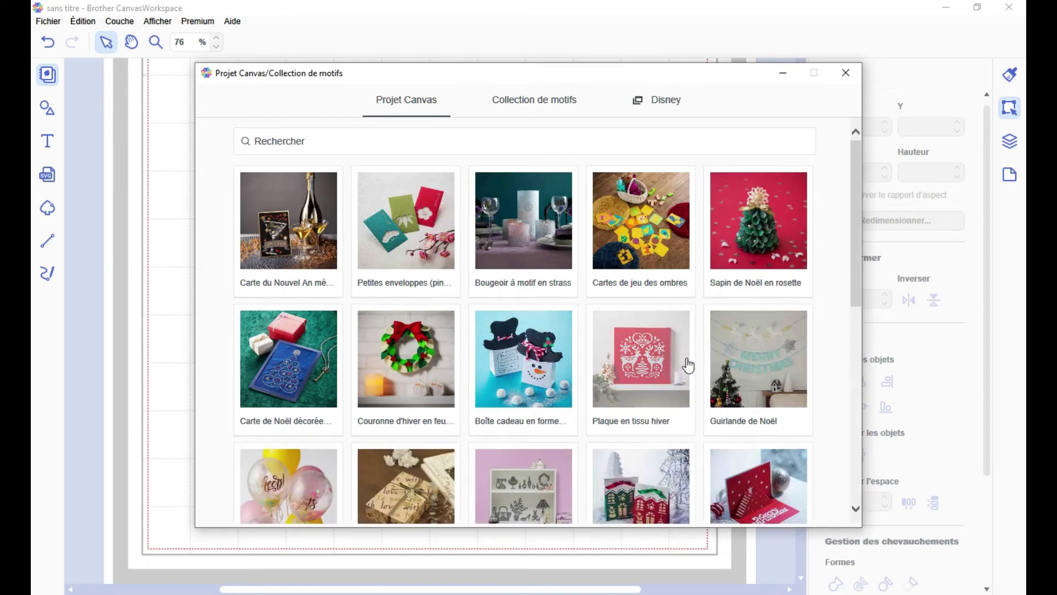
pyautogui.scroll(-2, 688, 364)
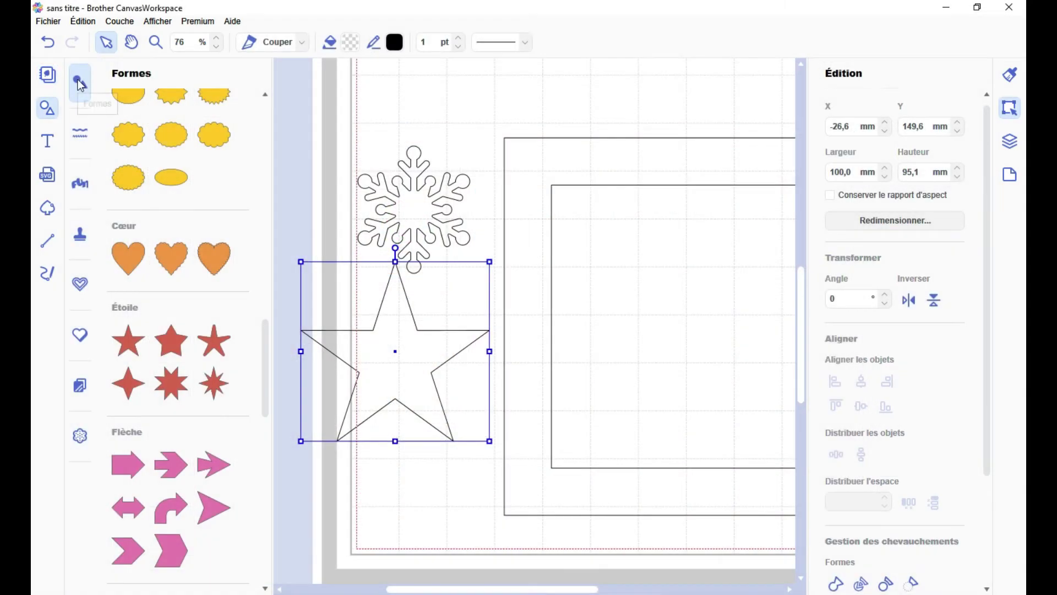
pyautogui.click(80, 82)
pyautogui.click(453, 118)
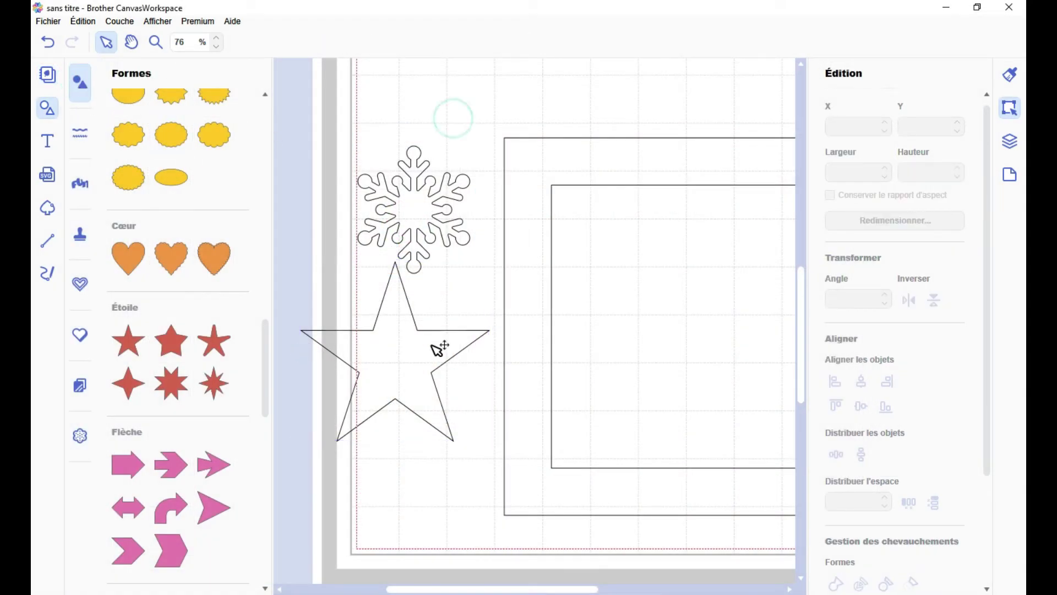
pyautogui.click(80, 336)
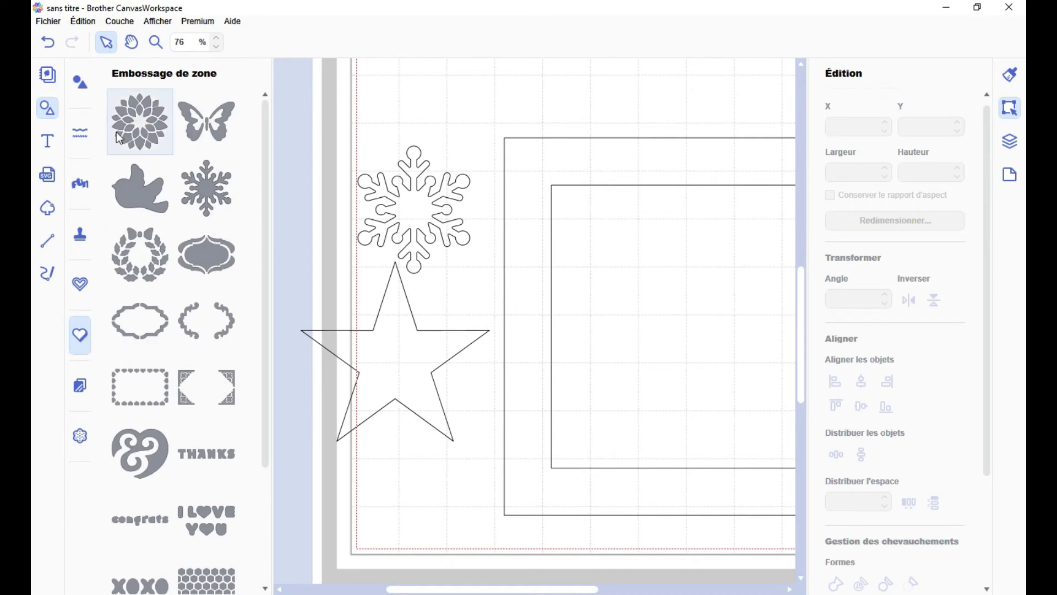
pyautogui.click(47, 108)
# Step: Place the snowflake over the squares' upper right corner, and shrink the star to about 53 by 51 mm beyond the squares' left side
pyautogui.moveTo(237, 173); pyautogui.dragTo(621, 194)
pyautogui.moveTo(673, 166); pyautogui.dragTo(634, 155)
pyautogui.click(196, 352)
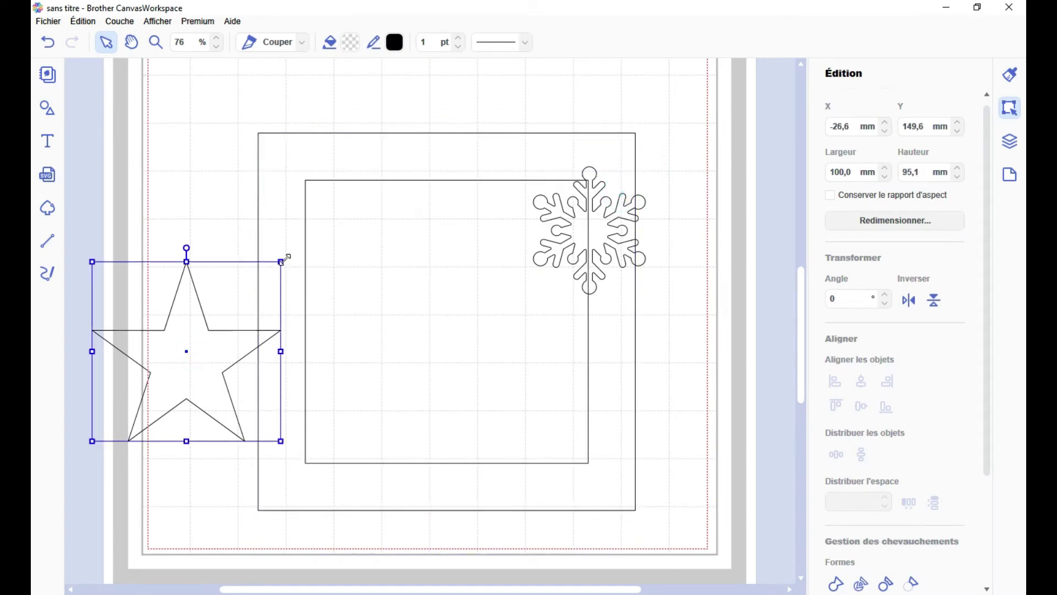
pyautogui.moveTo(281, 258); pyautogui.dragTo(194, 347)
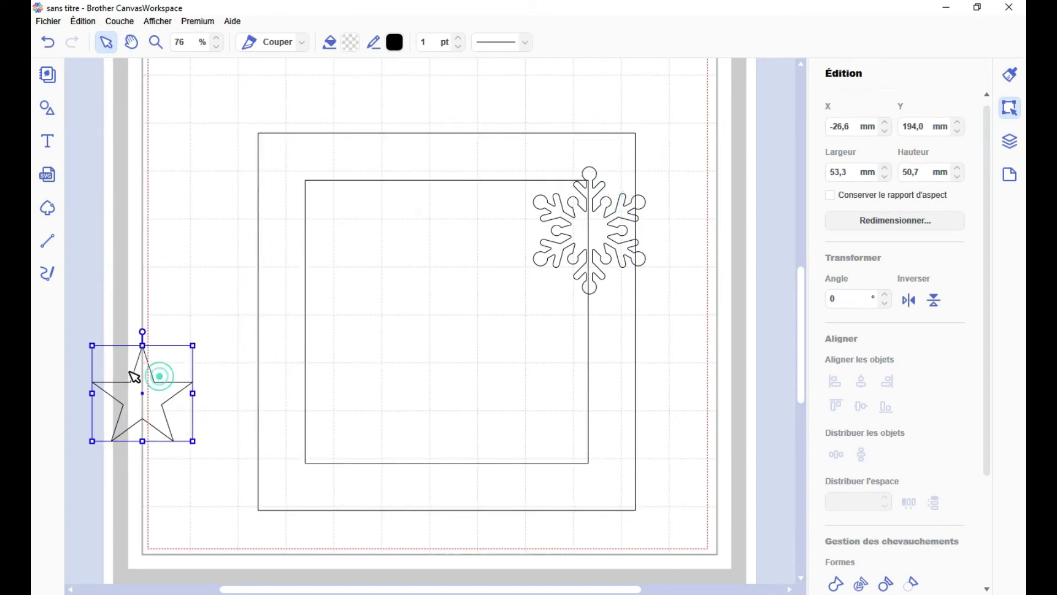
pyautogui.moveTo(137, 365); pyautogui.dragTo(100, 305)
# Step: Arrange snowflake copies of varied size and rotation along the inner square's right edge, and park the spare one outside the frame's upper right corner
pyautogui.click(607, 228)
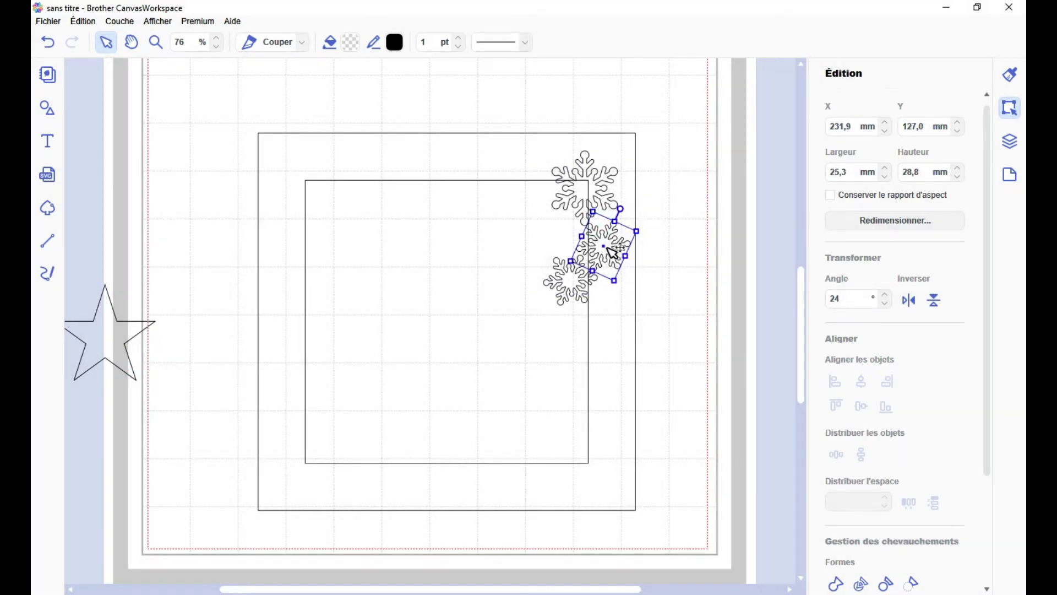
pyautogui.moveTo(614, 252); pyautogui.dragTo(601, 469)
pyautogui.moveTo(597, 396); pyautogui.dragTo(595, 403)
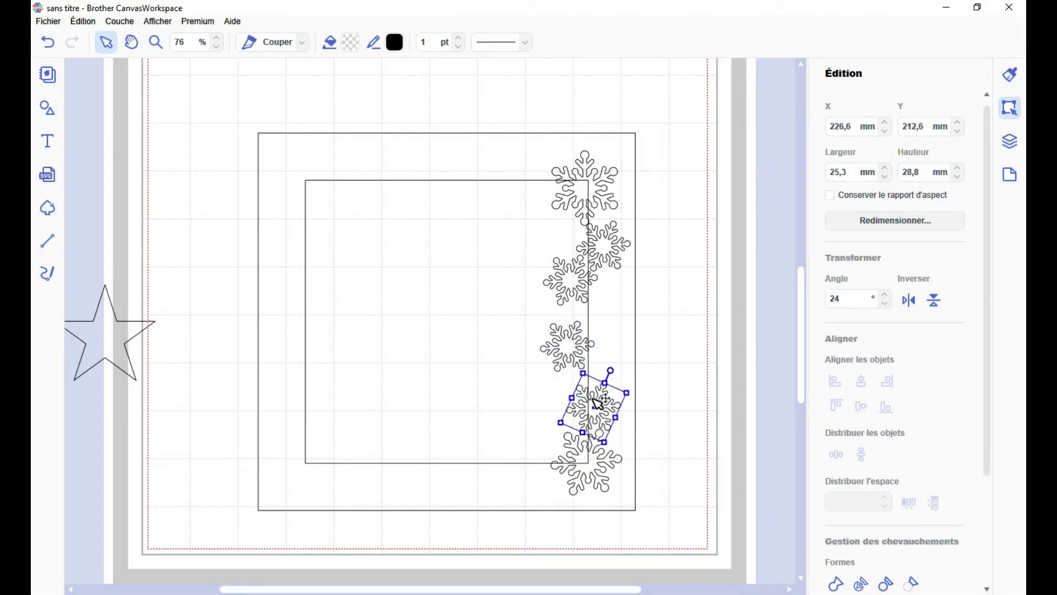
pyautogui.hotkey('ctrl', 'v')
pyautogui.moveTo(568, 347); pyautogui.dragTo(603, 343)
pyautogui.moveTo(680, 347); pyautogui.dragTo(681, 119)
# Step: Try merging the snowflakes with the square frame using an overlap function, and fill the merged shape with black
pyautogui.moveTo(522, 154); pyautogui.dragTo(692, 442)
pyautogui.click(836, 582)
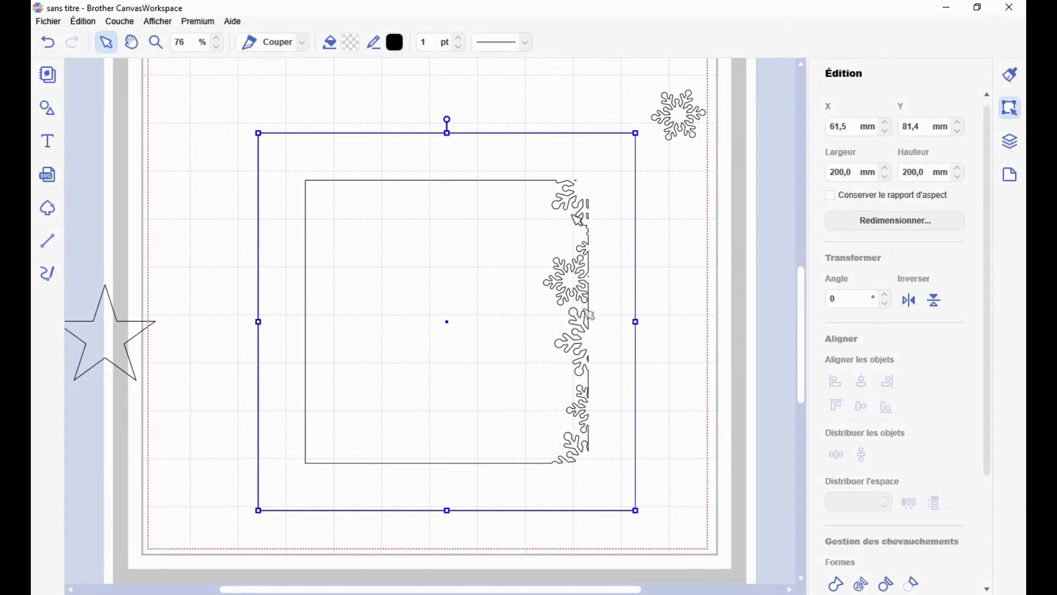
pyautogui.moveTo(597, 201); pyautogui.dragTo(583, 177)
pyautogui.click(351, 42)
pyautogui.click(338, 359)
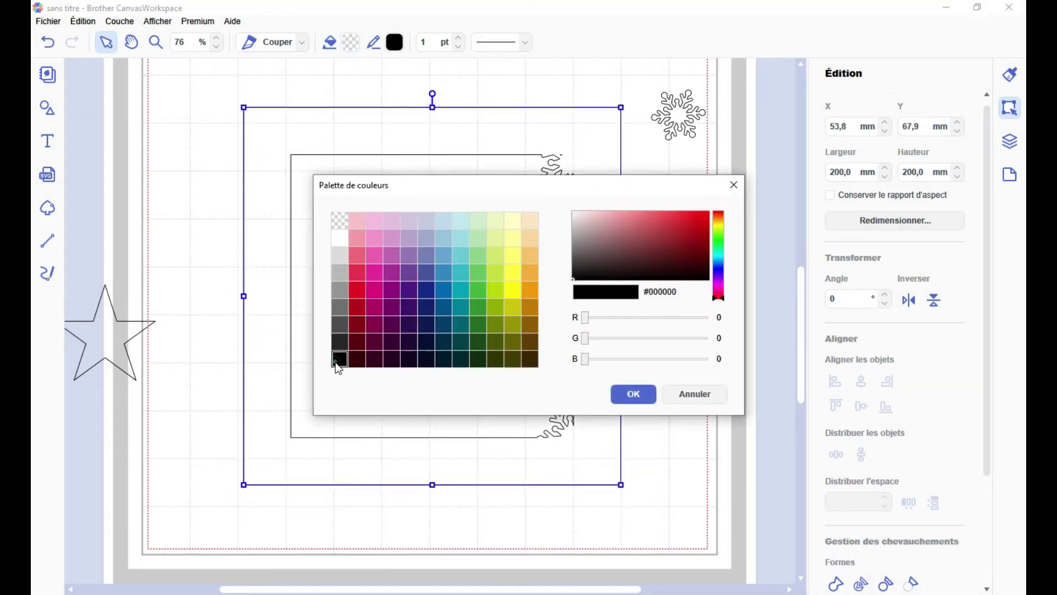
pyautogui.click(631, 389)
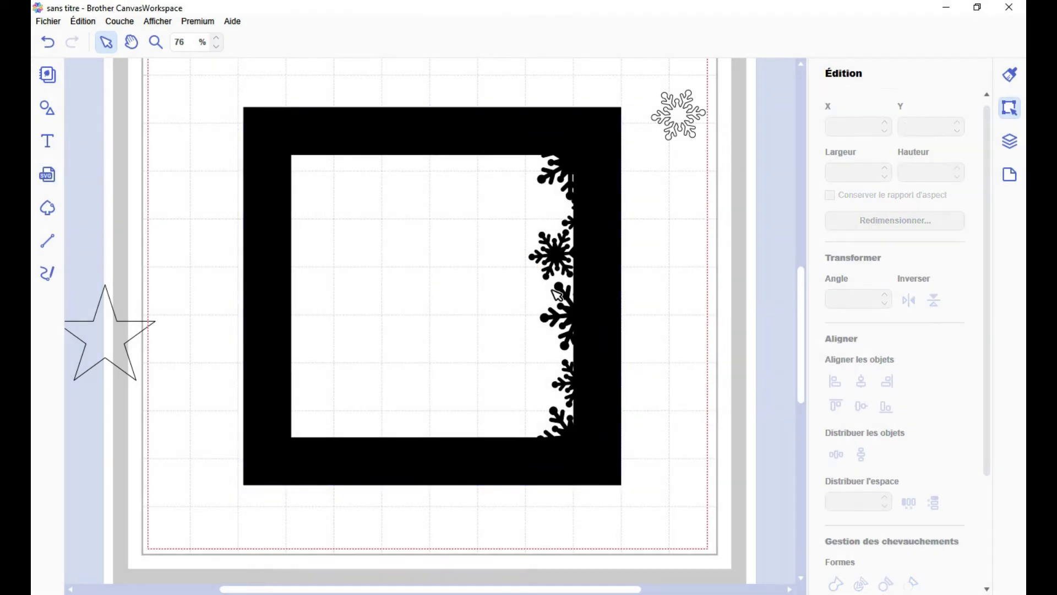
# Step: Undo the black fill and the merging of the snowflakes with the frame
pyautogui.hotkey('ctrl', 'z')
pyautogui.hotkey('ctrl', 'z')
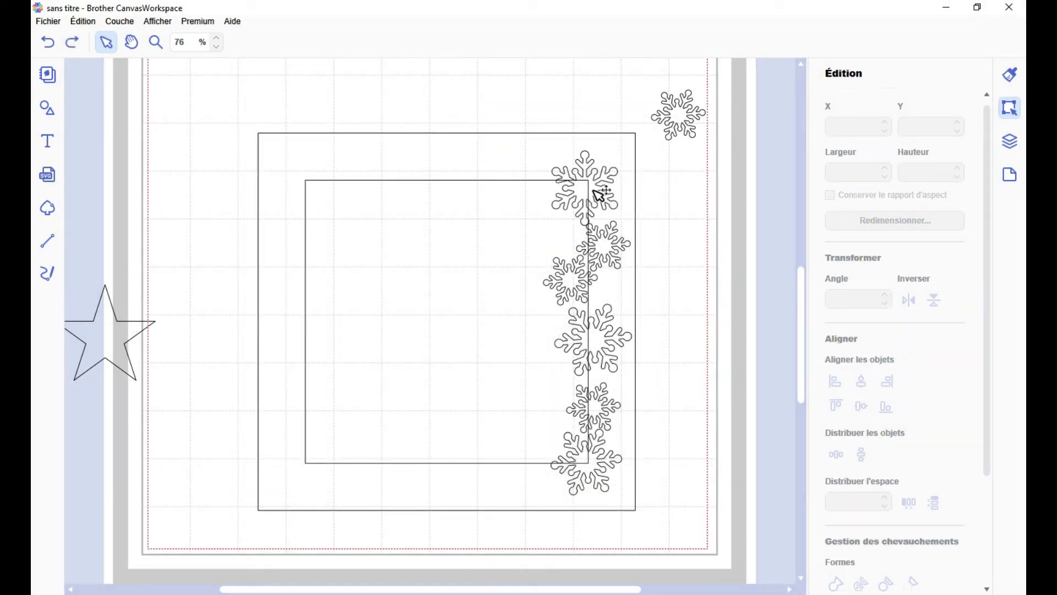
# Step: Group the six snowflakes along the inner square's right edge
pyautogui.click(600, 194)
pyautogui.keyDown('shift'); pyautogui.click(608, 244); pyautogui.keyUp('shift')
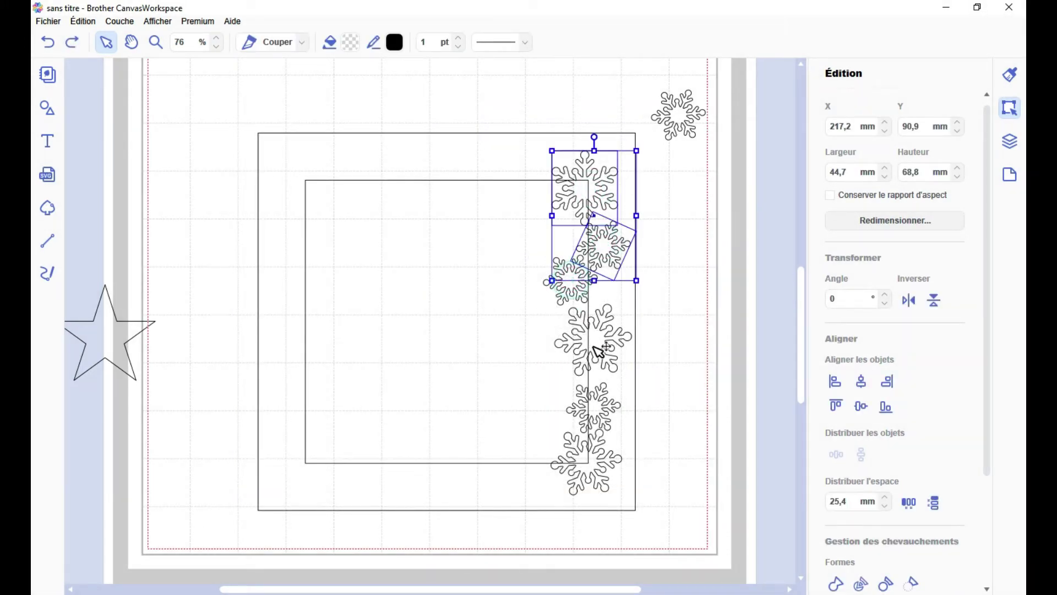
pyautogui.keyDown('shift'); pyautogui.click(567, 281); pyautogui.keyUp('shift')
pyautogui.keyDown('shift'); pyautogui.click(603, 348); pyautogui.keyUp('shift')
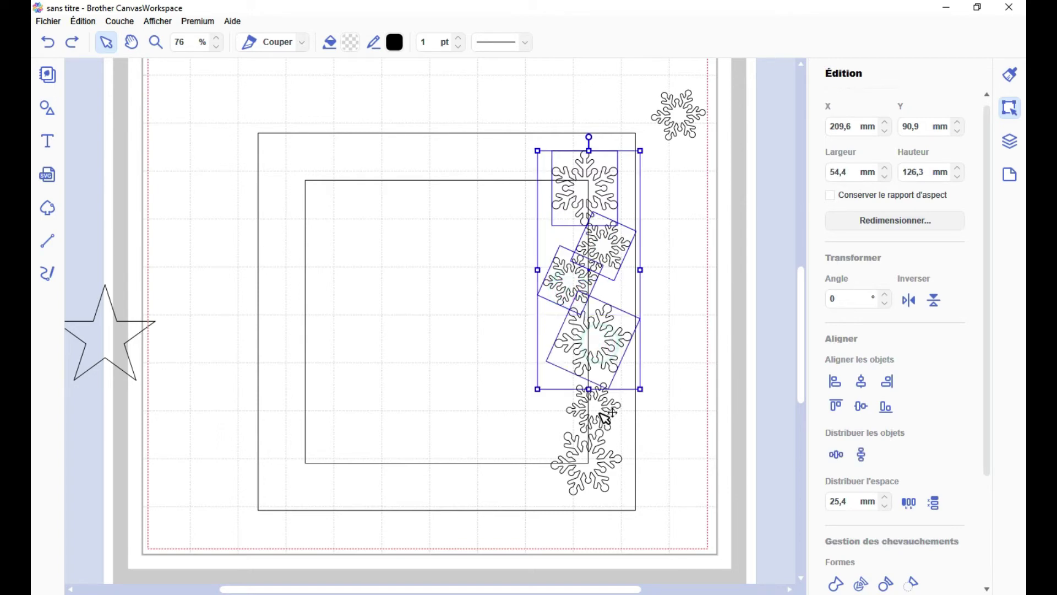
pyautogui.keyDown('shift'); pyautogui.click(606, 418); pyautogui.keyUp('shift')
pyautogui.keyDown('shift'); pyautogui.click(588, 465); pyautogui.keyUp('shift')
pyautogui.hotkey('ctrl', 'g')
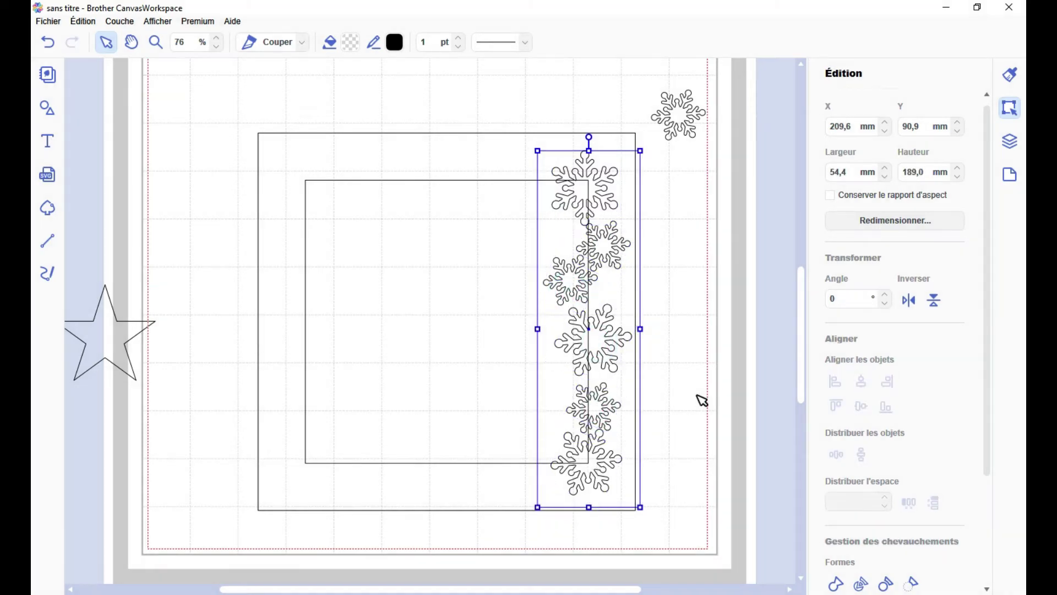
# Step: Place a horizontally mirrored copy of the snowflake group on the inner square's left edge, and undo a trial merge with the frame
pyautogui.hotkey('ctrl', 'd')
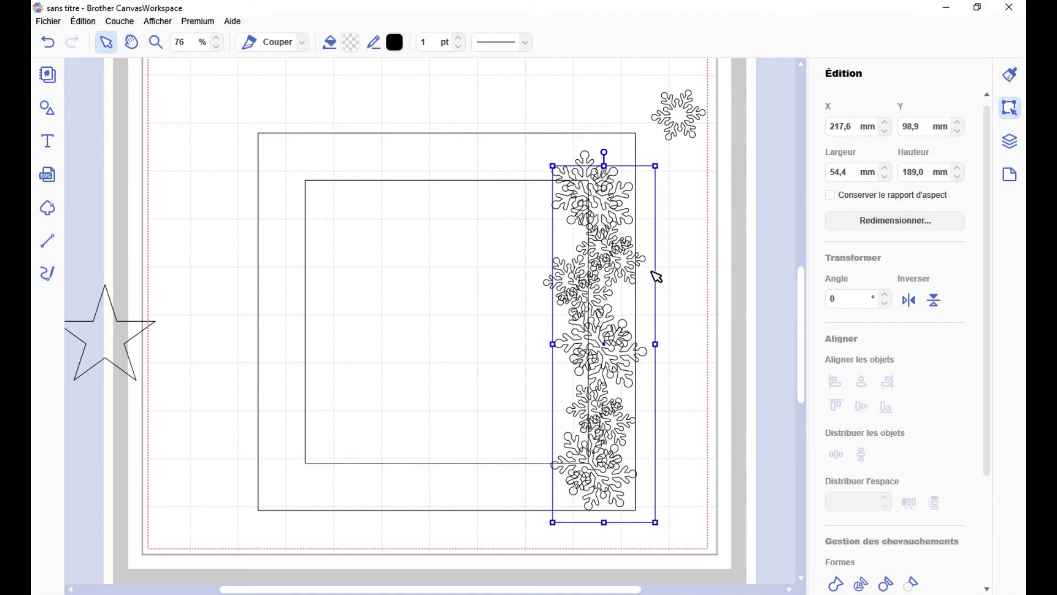
pyautogui.click(911, 302)
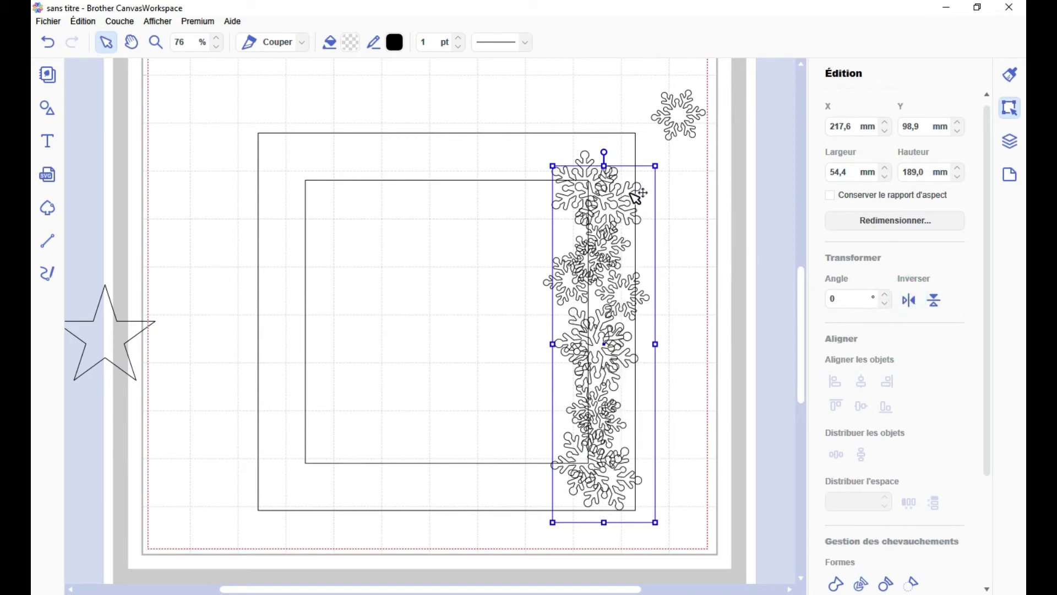
pyautogui.moveTo(644, 192); pyautogui.dragTo(345, 173)
pyautogui.moveTo(299, 101); pyautogui.dragTo(655, 522)
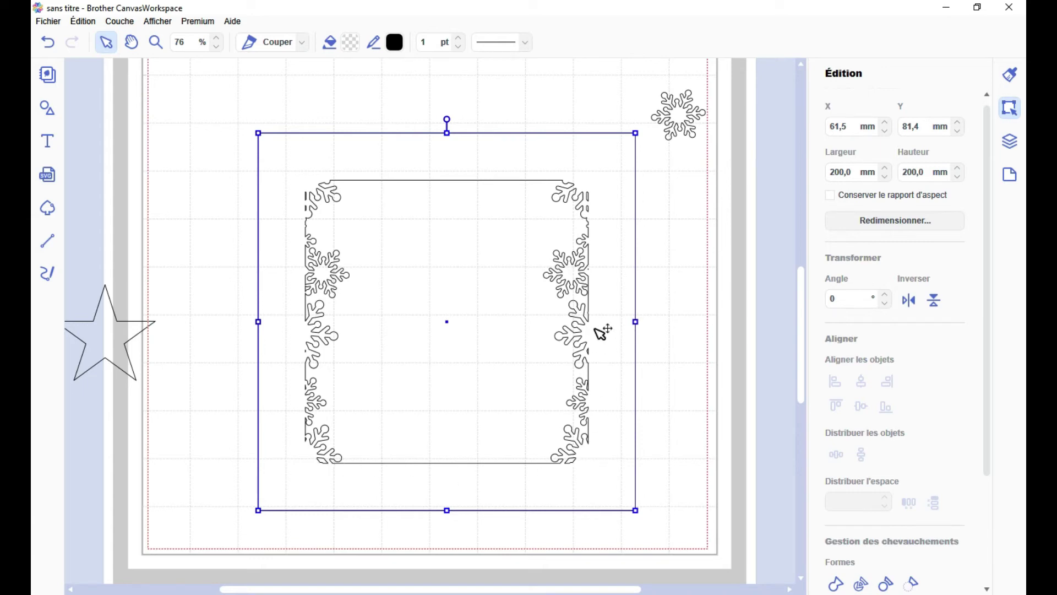
pyautogui.hotkey('ctrl', 'z')
# Step: Place a copy of the right-hand snowflake group outside the frame, and remove its uppermost and lowest snowflakes
pyautogui.click(604, 181)
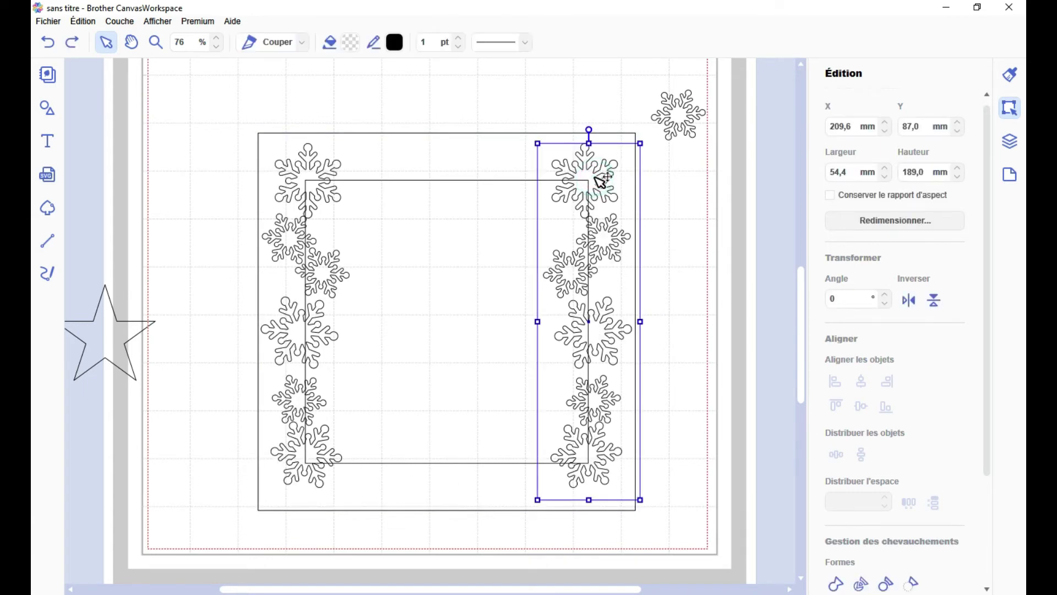
pyautogui.moveTo(590, 209); pyautogui.dragTo(714, 265)
pyautogui.doubleClick(714, 264)
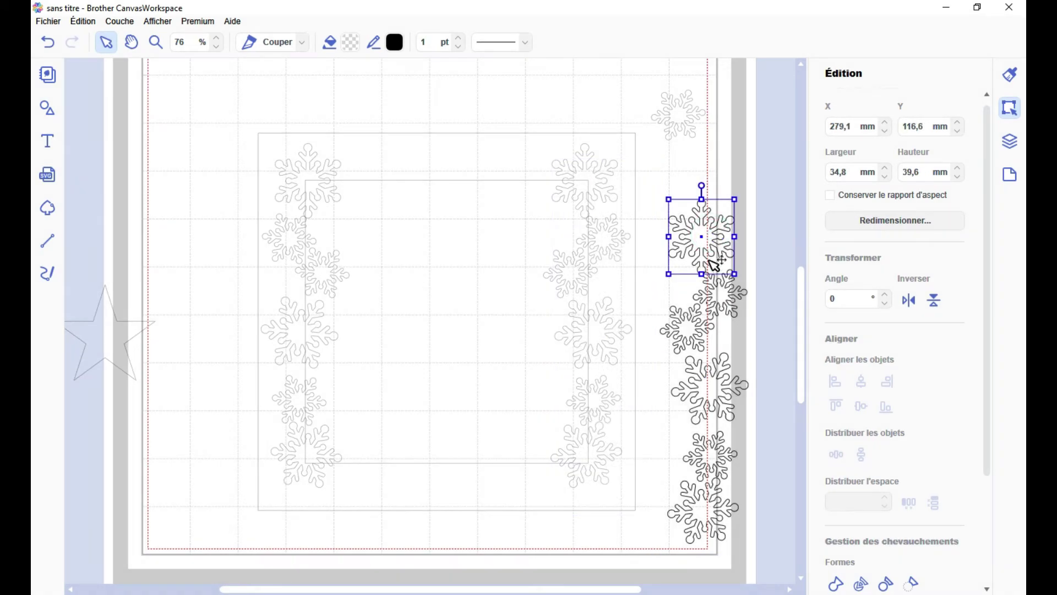
pyautogui.click(725, 514)
pyautogui.moveTo(718, 513); pyautogui.dragTo(735, 295)
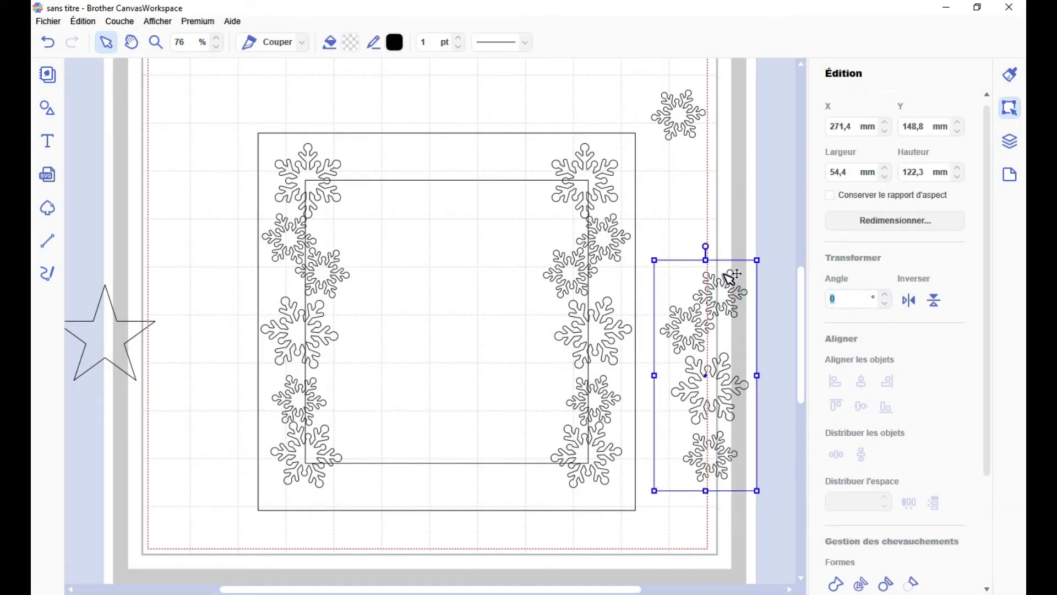
# Step: Rotate the four-snowflake group by 90° and lay it along the inner square's bottom edge, with a flipped copy along the top edge
pyautogui.write('90')
pyautogui.press('Return')
pyautogui.moveTo(688, 378); pyautogui.dragTo(440, 467)
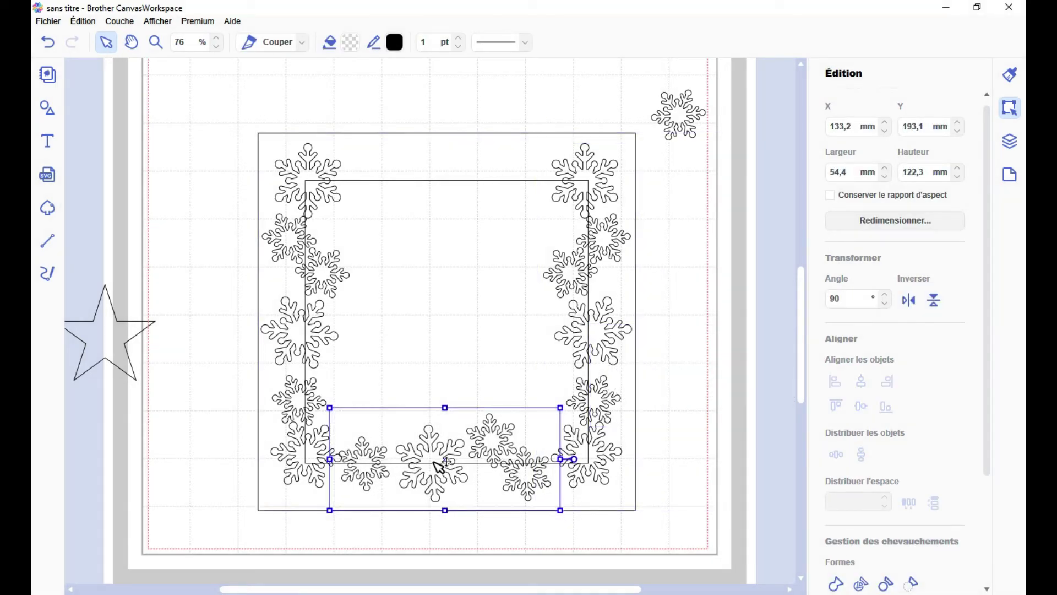
# Step: Merge the four snowflake groups with the square frame, and park a small spare snowflake outside the frame's right side
pyautogui.moveTo(641, 94); pyautogui.dragTo(266, 503)
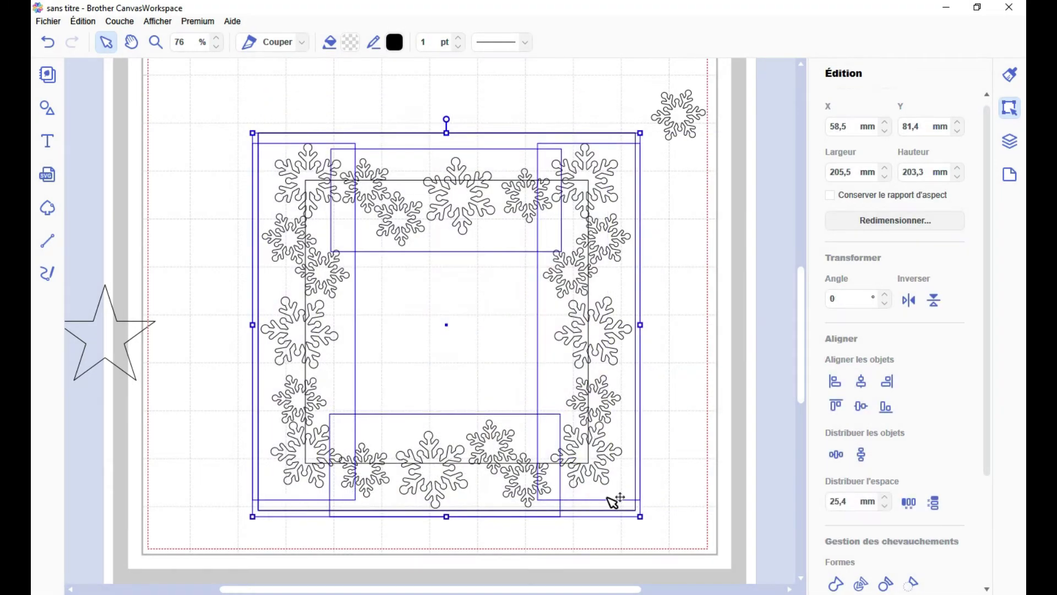
pyautogui.click(836, 583)
pyautogui.moveTo(473, 319); pyautogui.dragTo(709, 238)
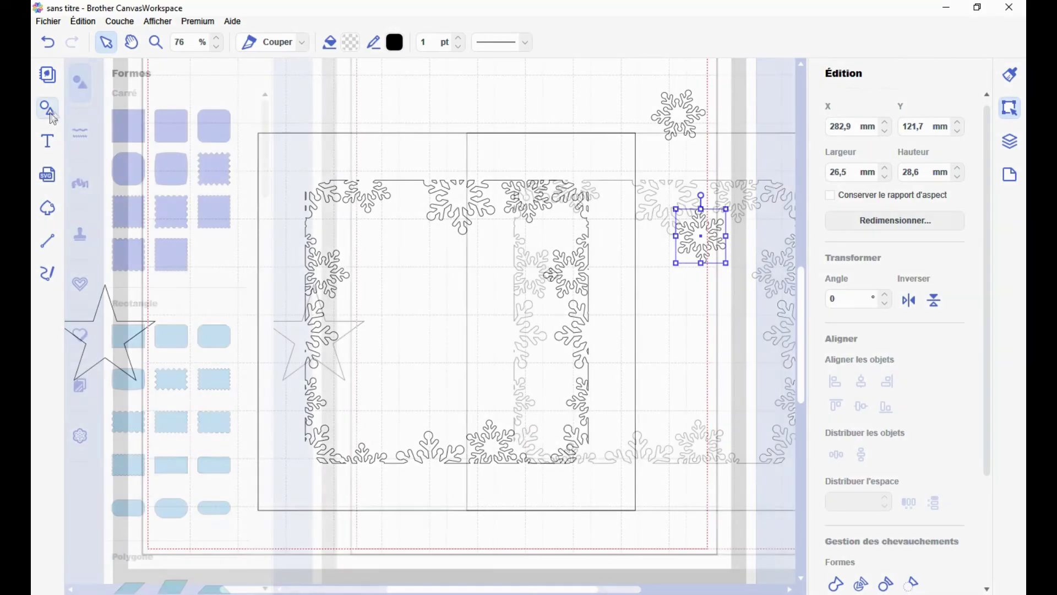
# Step: Fill the merged snowflake frame with black, and set a duplicate of it aside beyond the mat's upper left area
pyautogui.click(359, 134)
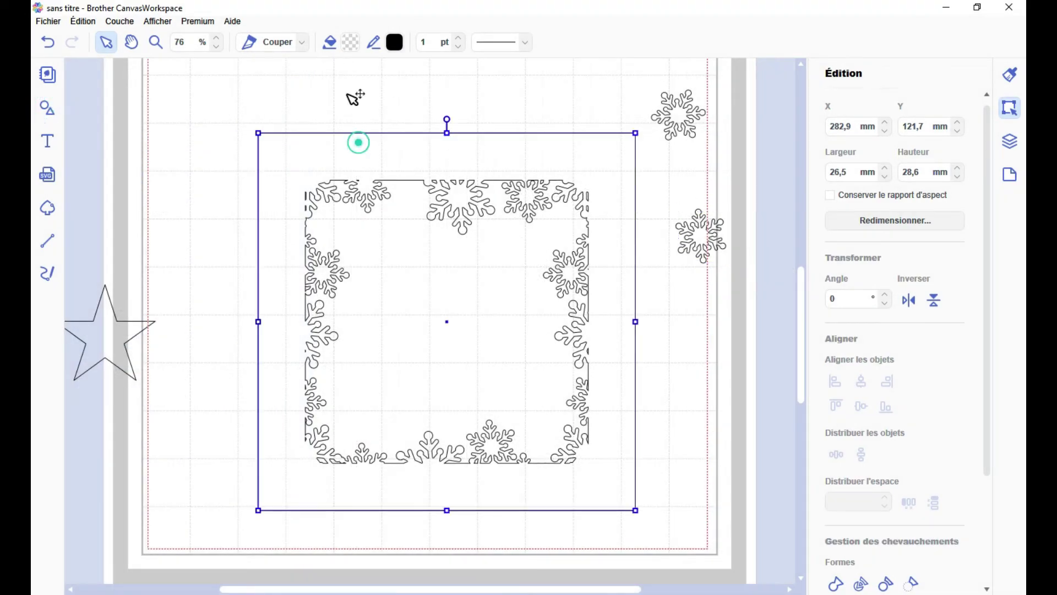
pyautogui.click(343, 42)
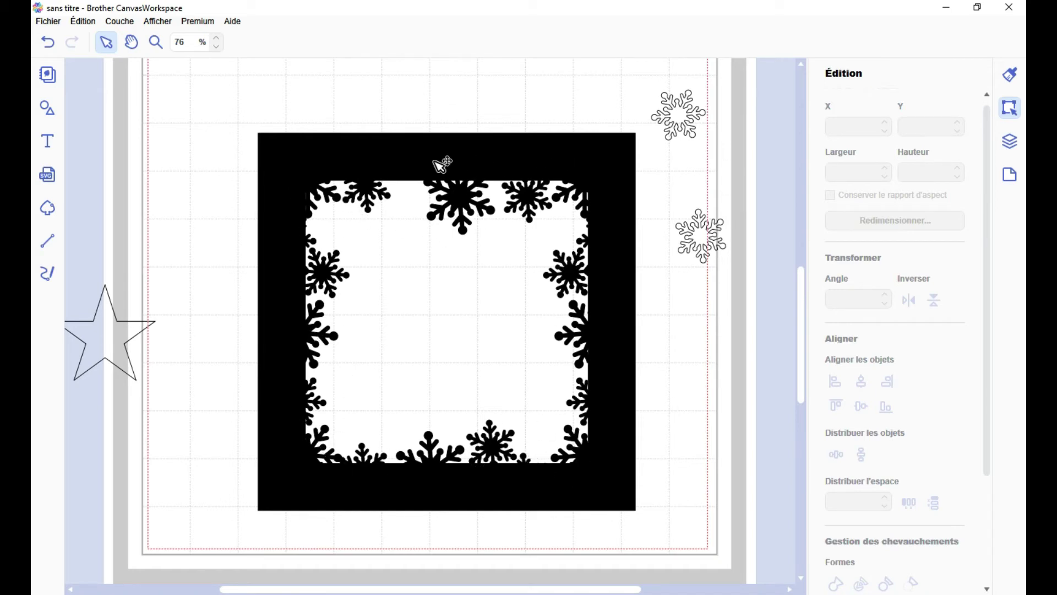
pyautogui.click(325, 144)
pyautogui.moveTo(592, 160); pyautogui.dragTo(722, 358)
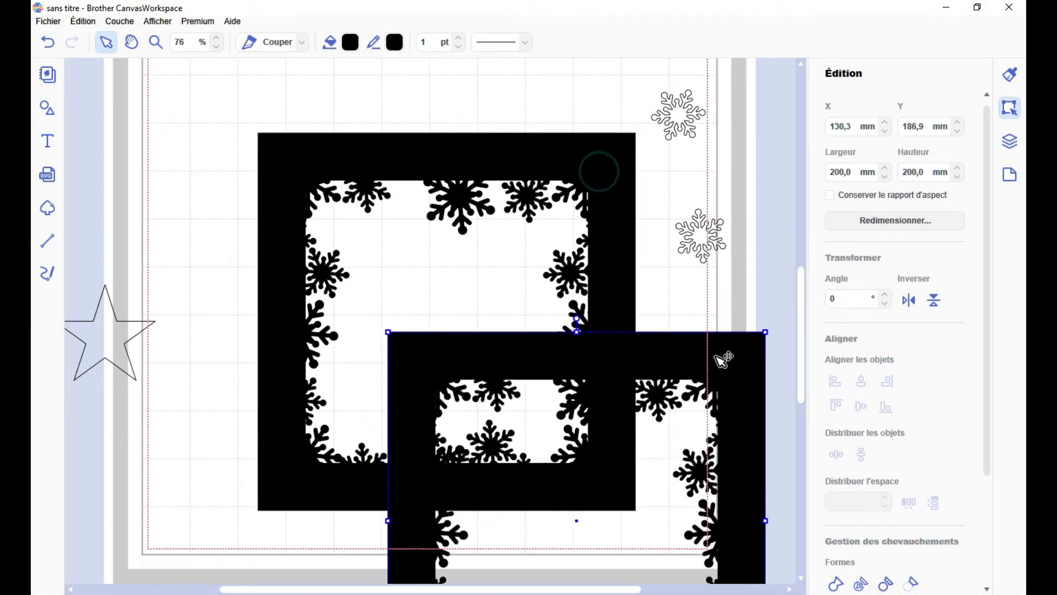
pyautogui.scroll(-3, 428, 357)
pyautogui.moveTo(455, 259); pyautogui.dragTo(246, 41)
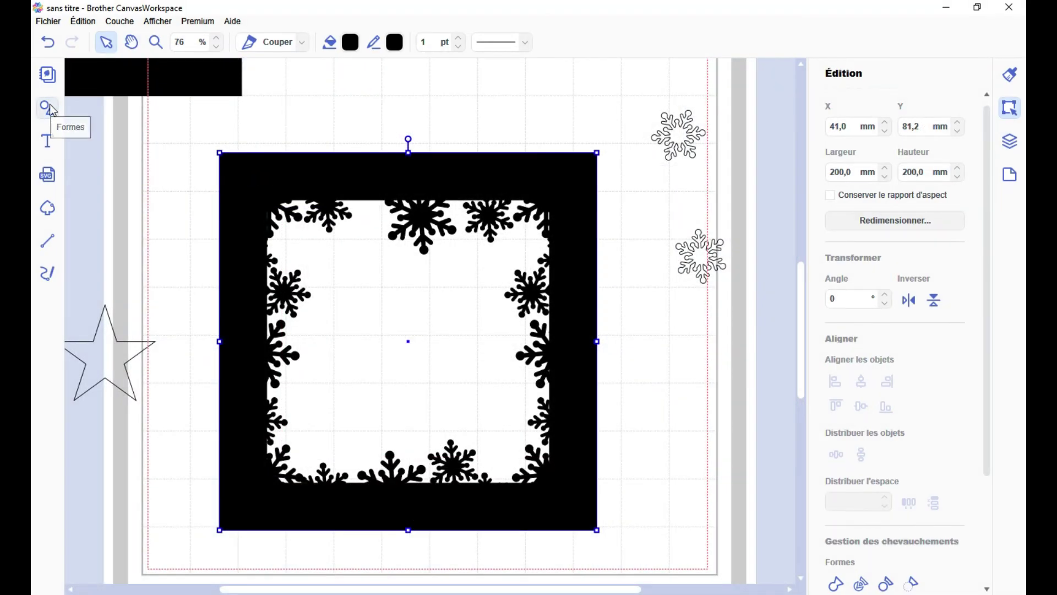
# Step: Insert a square and reshape it into a vertical bar about 6.7 mm wide and 169 mm high across the frame's opening
pyautogui.click(52, 108)
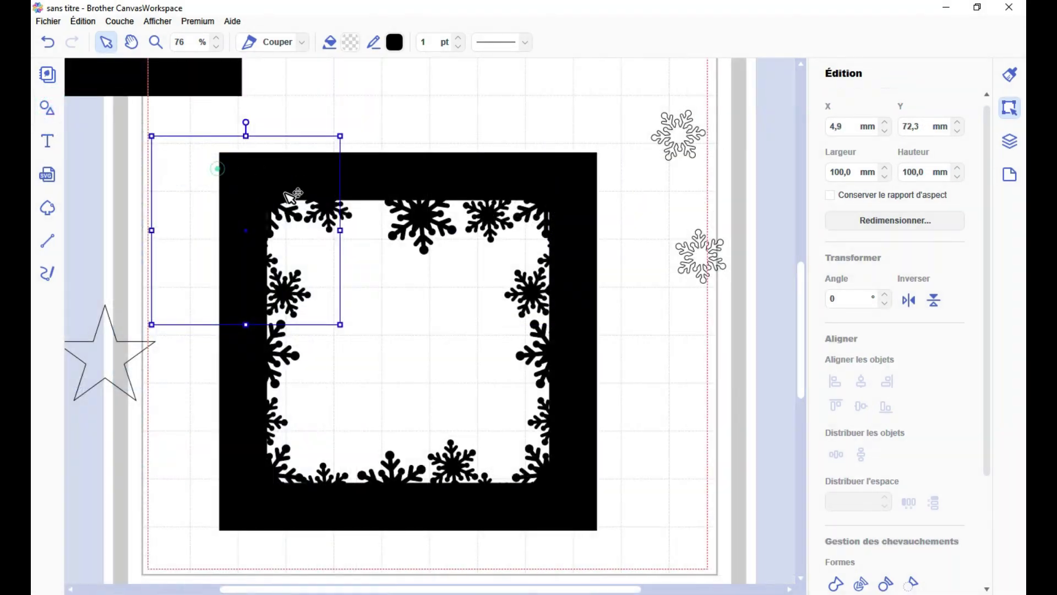
pyautogui.moveTo(296, 198); pyautogui.dragTo(465, 240)
pyautogui.moveTo(511, 273); pyautogui.dragTo(321, 291)
pyautogui.moveTo(315, 376); pyautogui.dragTo(315, 503)
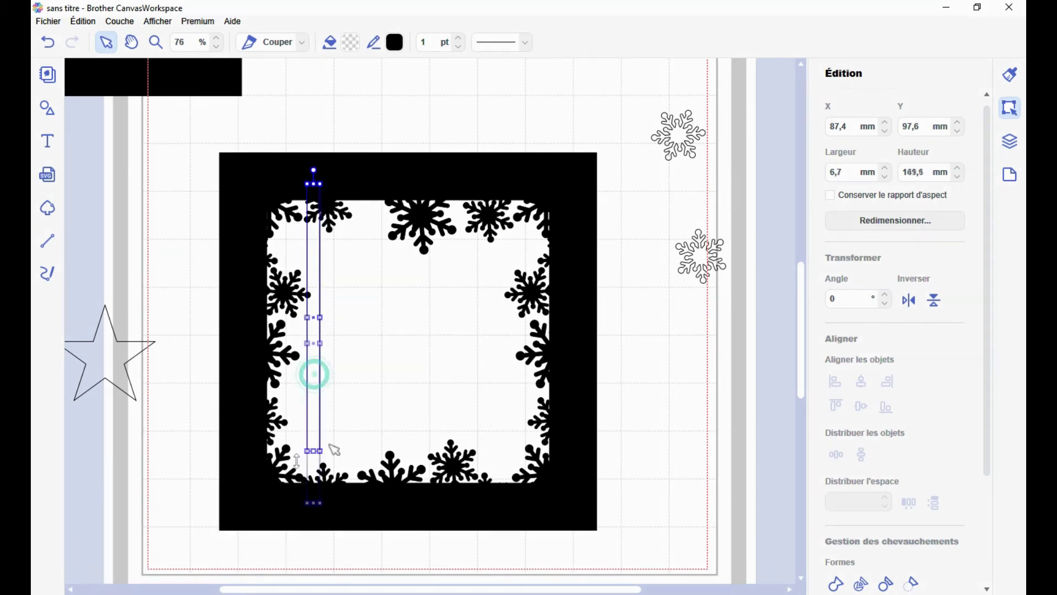
# Step: Copy the bar until six span the frame's opening, align them on their middles and distribute them evenly in the horizontal direction
pyautogui.moveTo(318, 246); pyautogui.dragTo(424, 245)
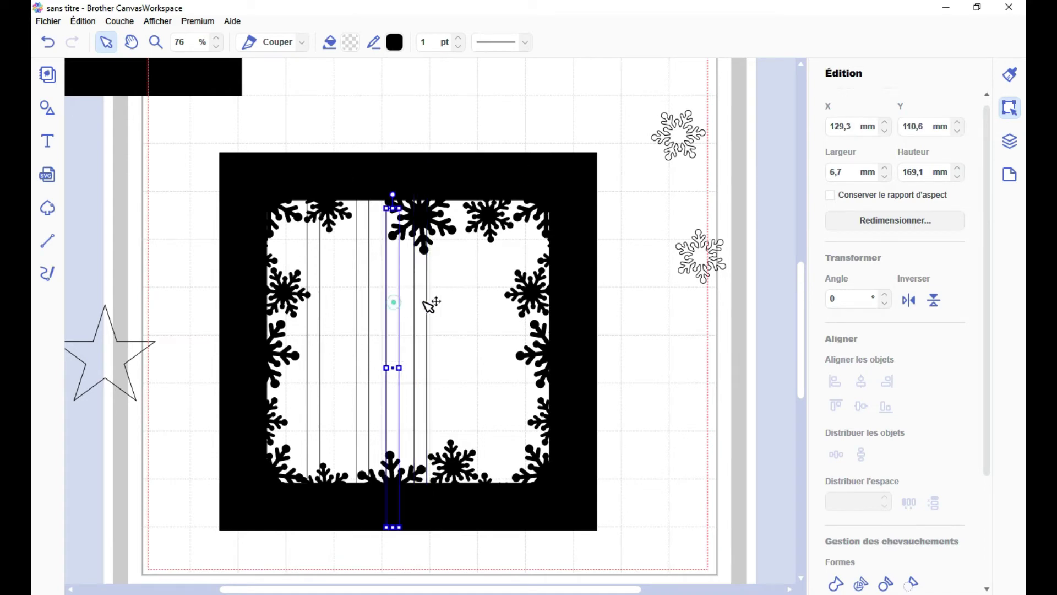
pyautogui.keyDown('shift'); pyautogui.click(367, 269); pyautogui.keyUp('shift')
pyautogui.keyDown('shift'); pyautogui.click(416, 275); pyautogui.keyUp('shift')
pyautogui.keyDown('shift'); pyautogui.click(457, 283); pyautogui.keyUp('shift')
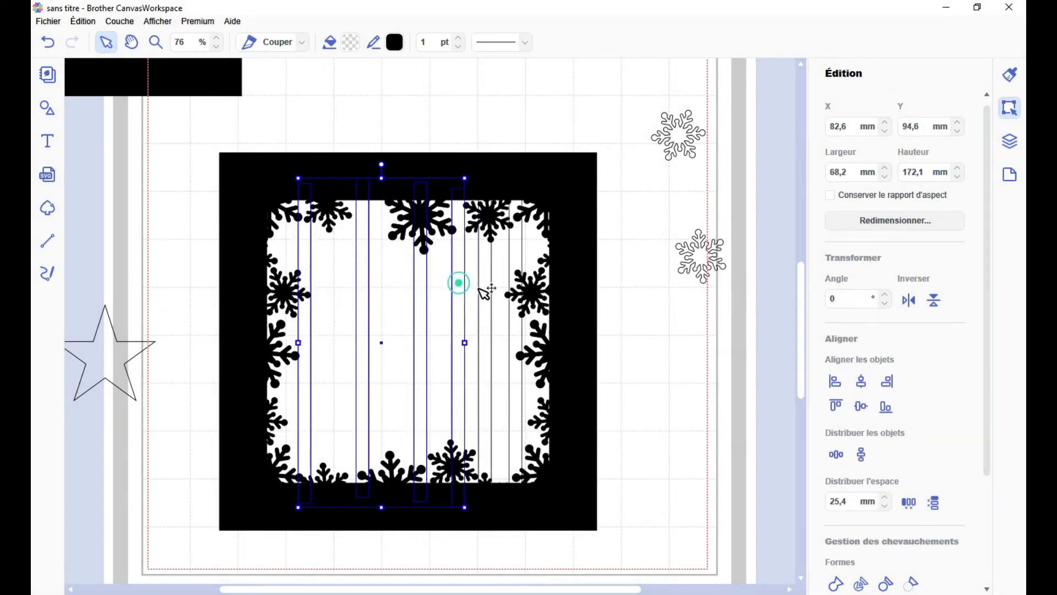
pyautogui.keyDown('shift'); pyautogui.click(481, 286); pyautogui.keyUp('shift')
pyautogui.keyDown('shift'); pyautogui.click(515, 259); pyautogui.keyUp('shift')
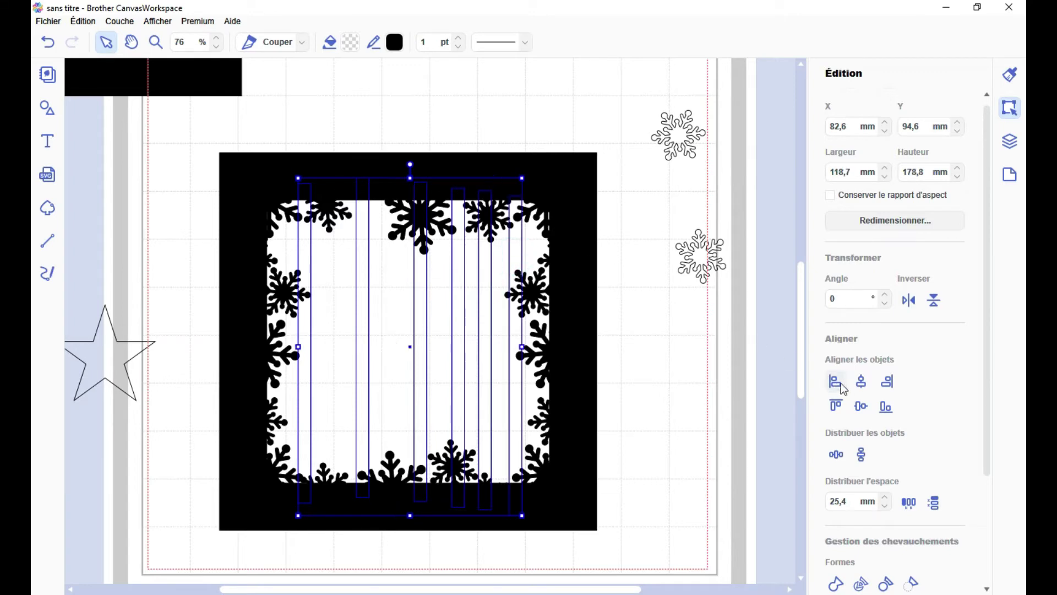
pyautogui.click(863, 406)
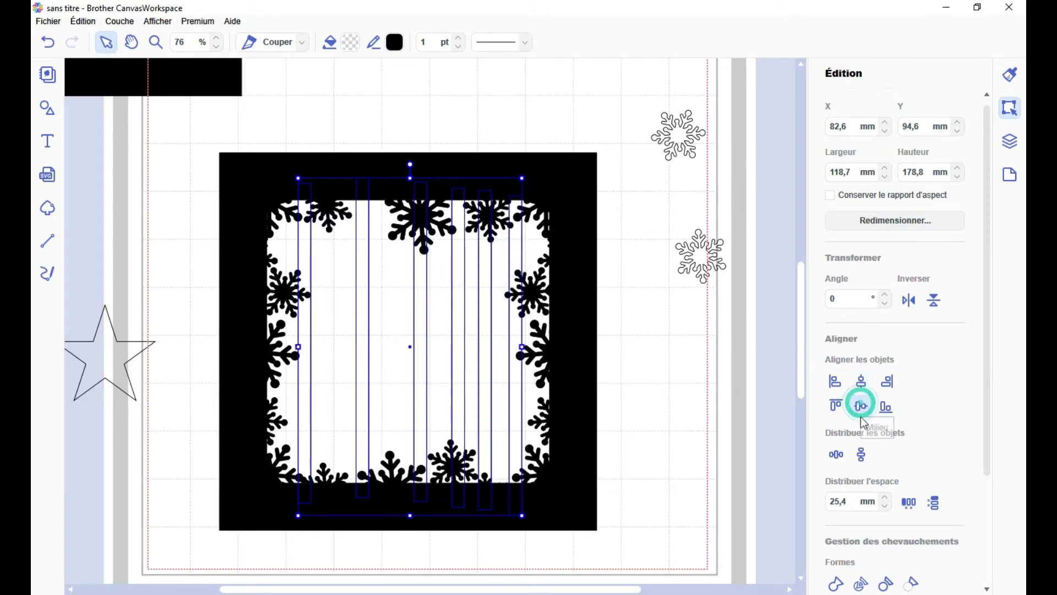
pyautogui.click(837, 454)
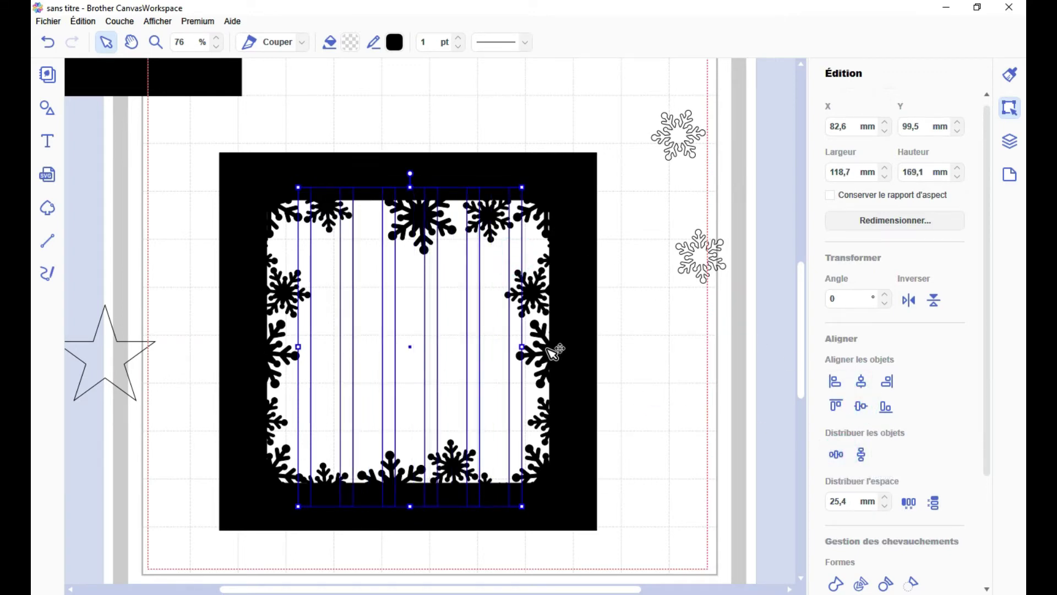
# Step: Centre the grouped bars on the snowflake frame both horizontally and vertically, and merge them with it
pyautogui.keyDown('shift'); pyautogui.click(444, 166); pyautogui.keyUp('shift')
pyautogui.click(862, 381)
pyautogui.click(862, 406)
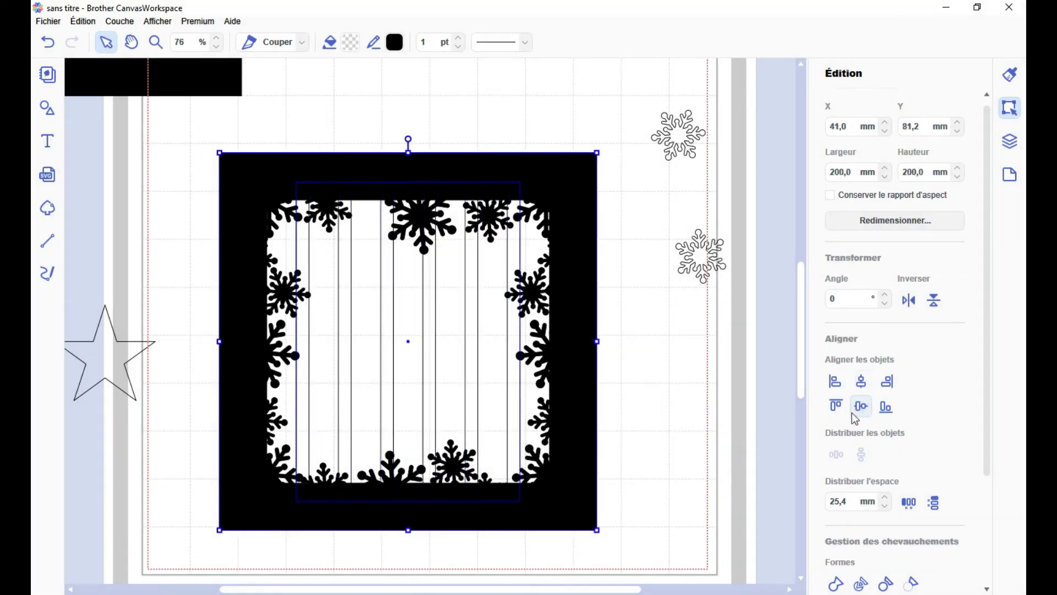
pyautogui.click(838, 583)
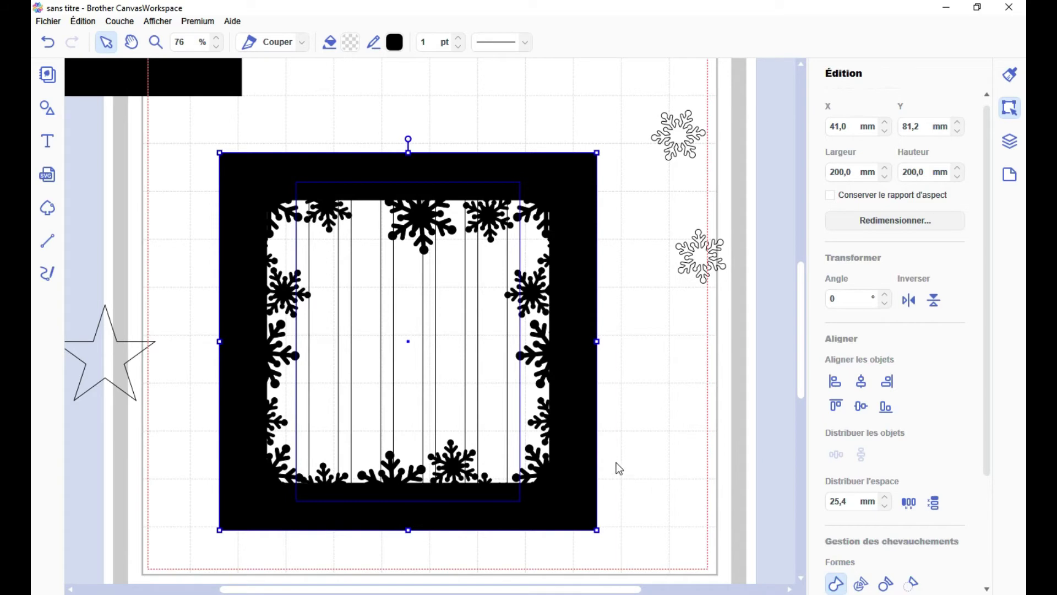
pyautogui.moveTo(570, 242); pyautogui.dragTo(616, 235)
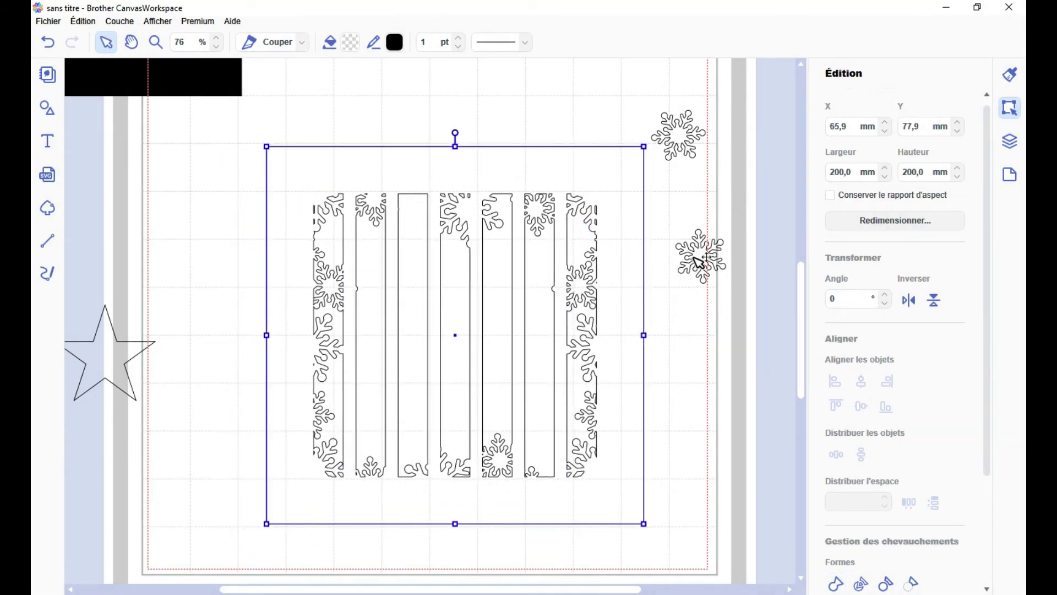
# Step: Scatter snowflake copies of varied sizes and rotations over the vertical bars inside the frame
pyautogui.moveTo(701, 258); pyautogui.dragTo(354, 310)
pyautogui.moveTo(430, 229); pyautogui.dragTo(540, 344)
pyautogui.moveTo(484, 430); pyautogui.dragTo(368, 330)
pyautogui.click(405, 262)
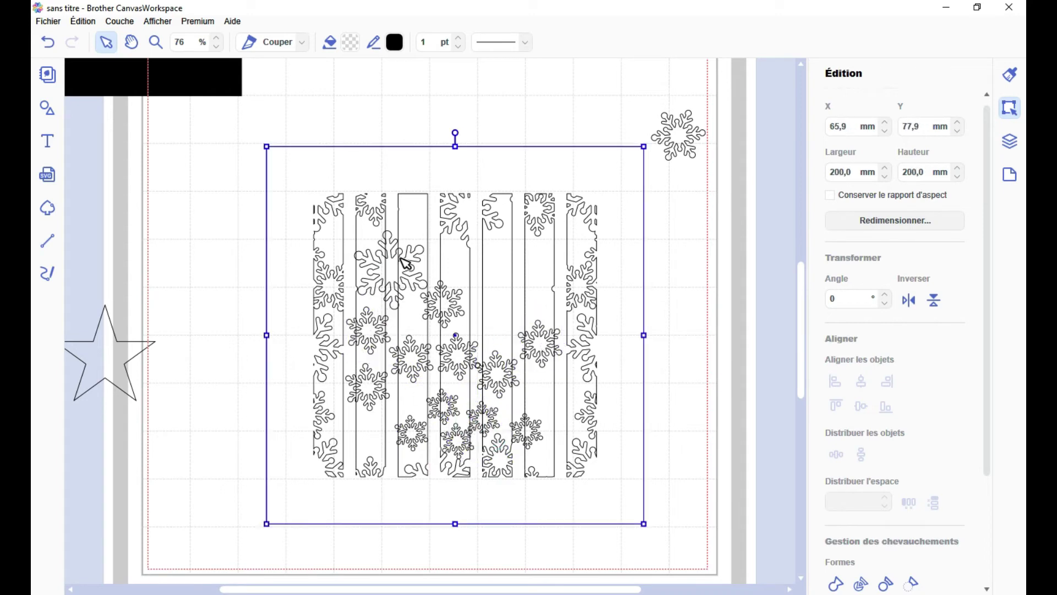
pyautogui.moveTo(413, 266); pyautogui.dragTo(505, 262)
# Step: Merge the scattered snowflakes with the barred frame, and fill the resulting shape with black
pyautogui.moveTo(605, 100); pyautogui.dragTo(290, 518)
pyautogui.click(837, 582)
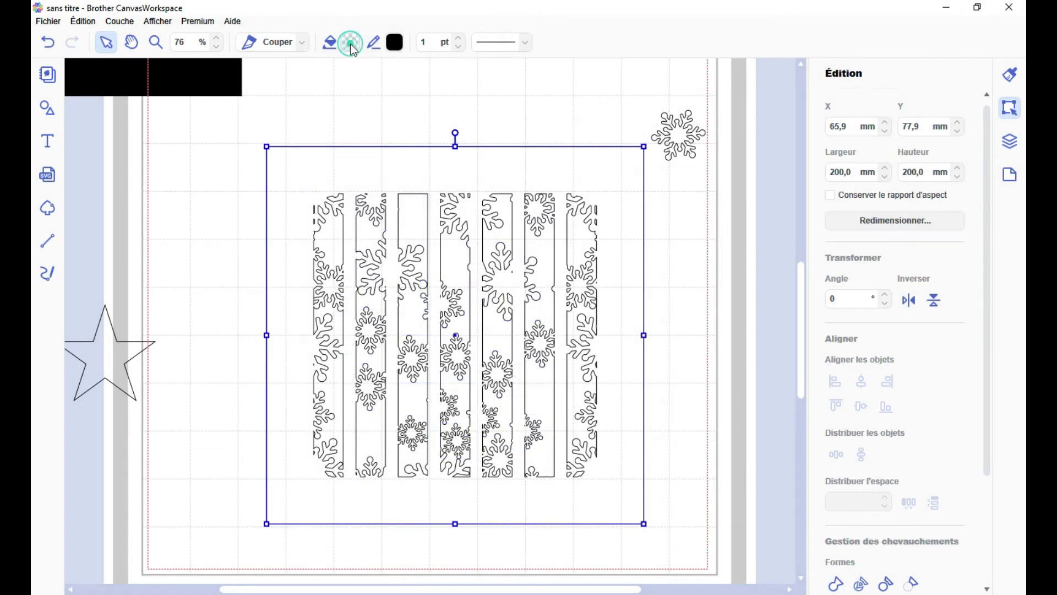
pyautogui.click(351, 42)
pyautogui.click(338, 362)
pyautogui.click(628, 392)
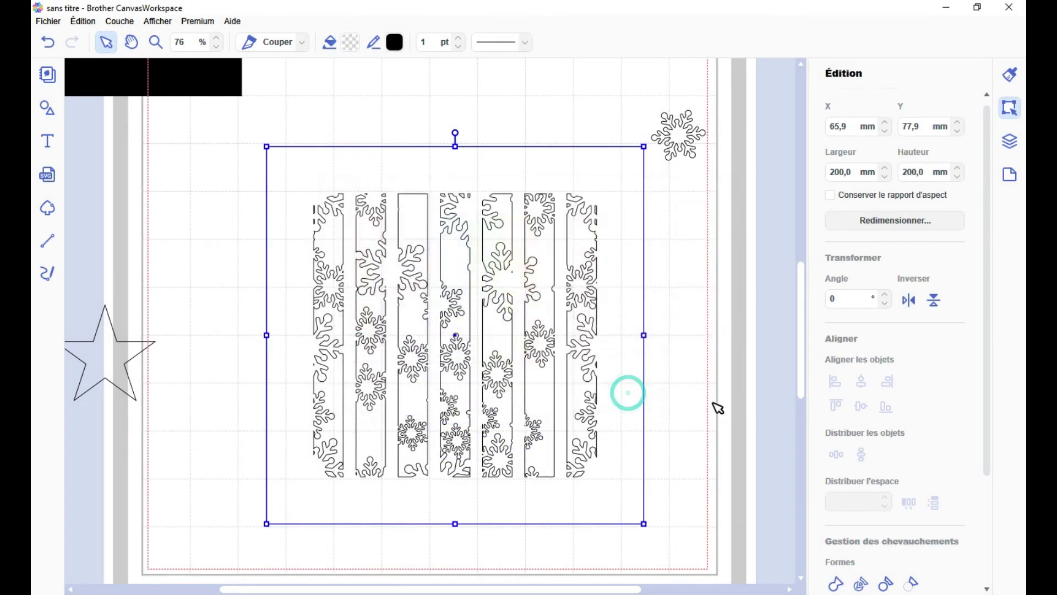
pyautogui.click(713, 402)
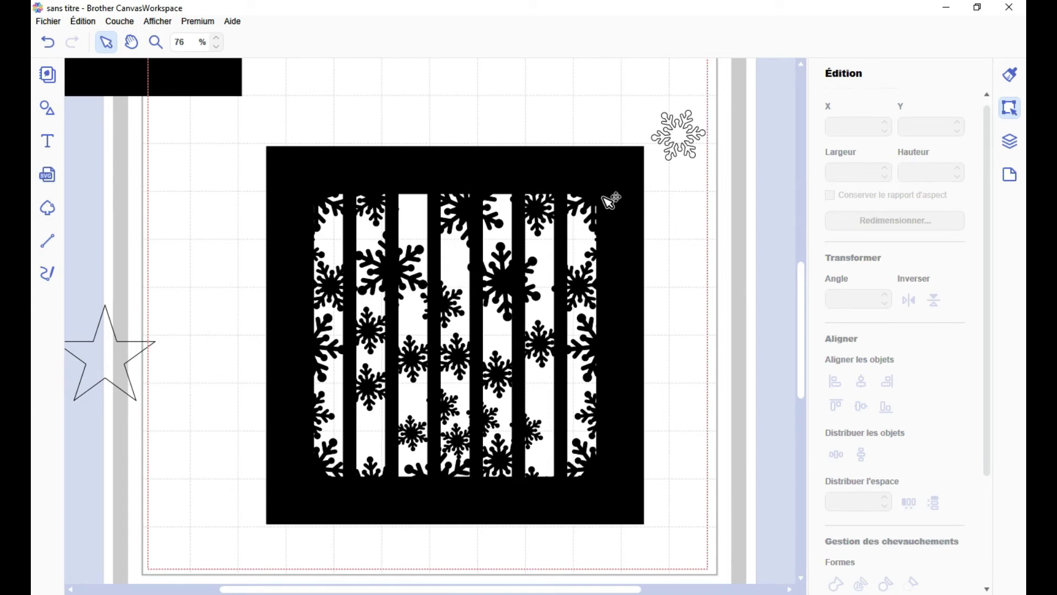
# Step: Examine the path points of the merged black panel in outline editing
pyautogui.click(557, 171)
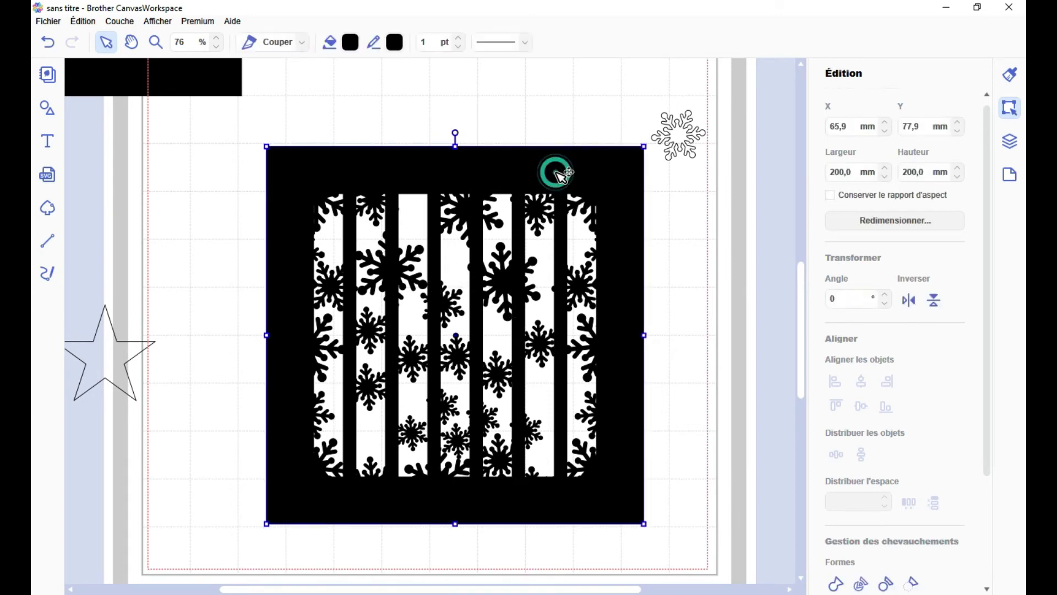
pyautogui.click(558, 172)
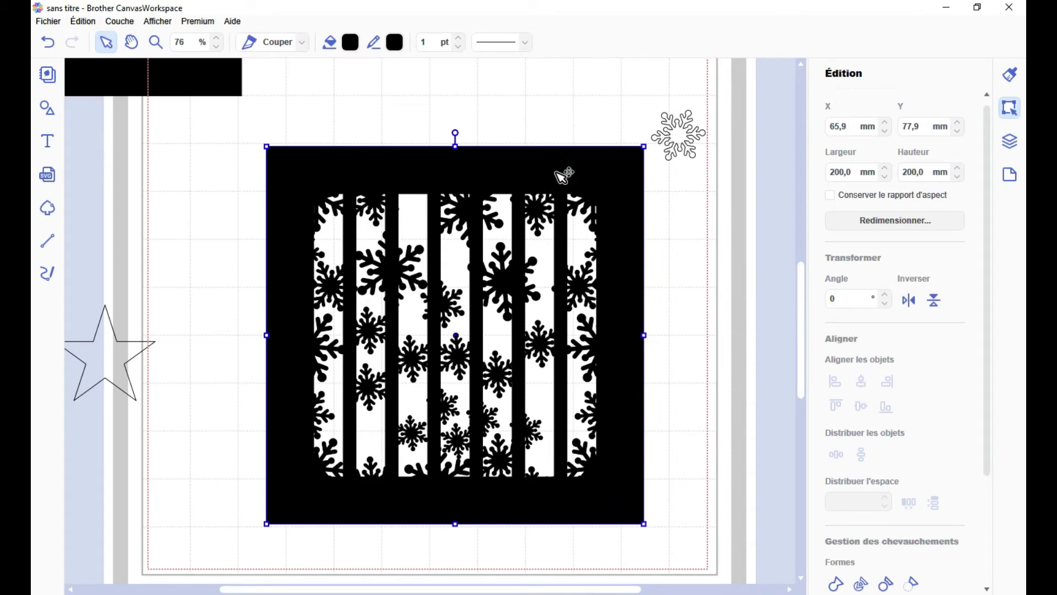
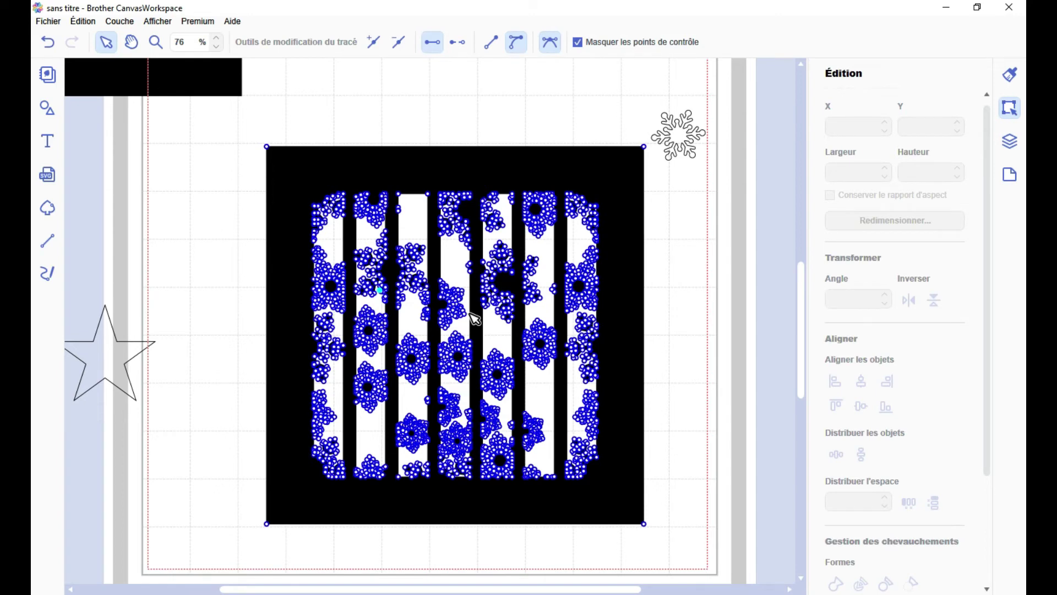
pyautogui.click(682, 320)
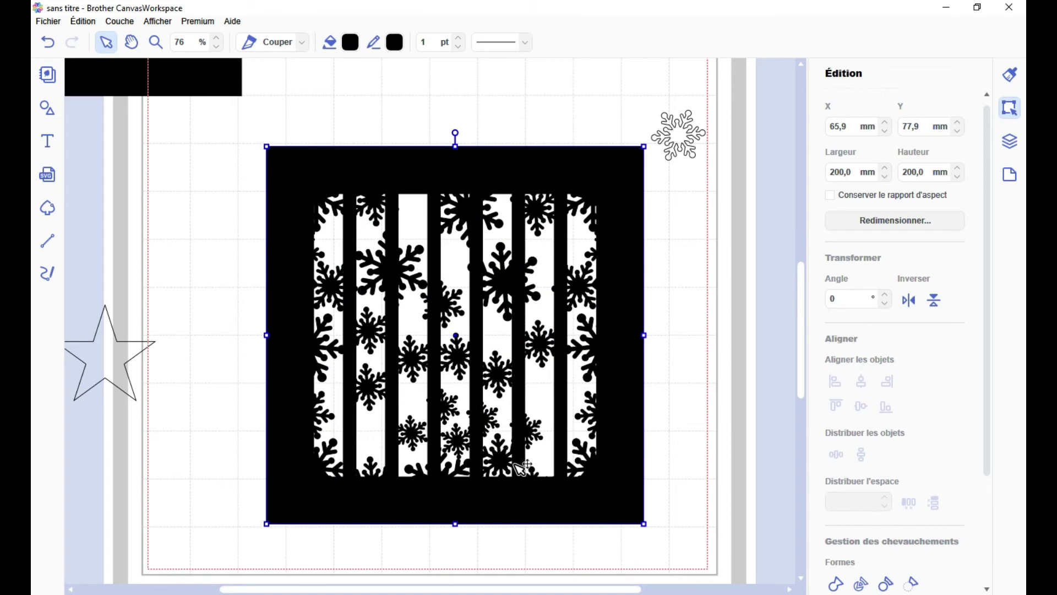
pyautogui.scroll(-2, 523, 468)
pyautogui.scroll(-2, 520, 469)
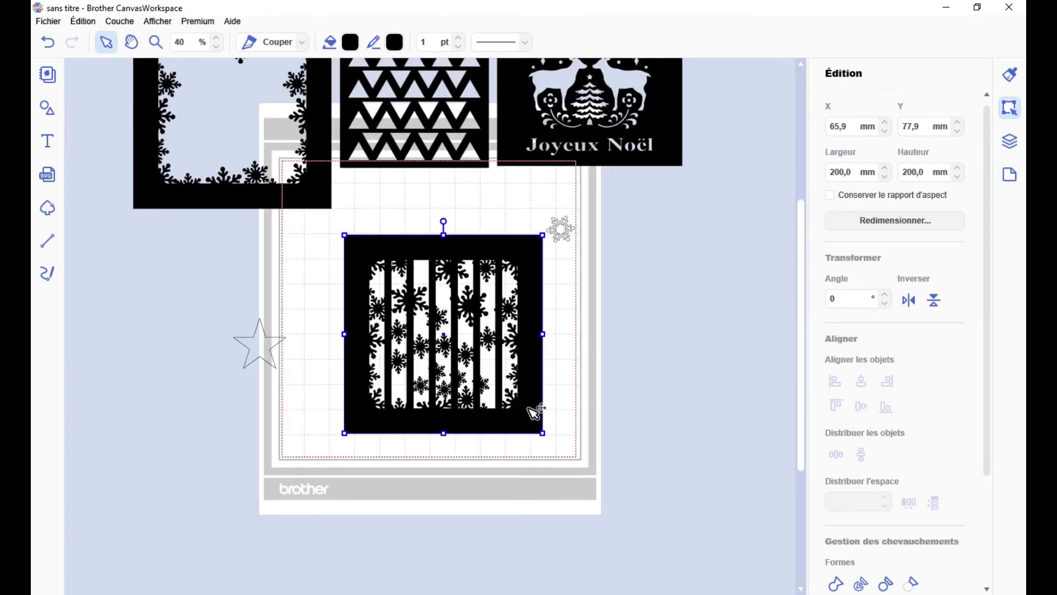
# Step: Move the black snowflake panel beside the mat and place two 100 mm squares in the cleared area
pyautogui.moveTo(536, 374); pyautogui.dragTo(776, 386)
pyautogui.click(48, 109)
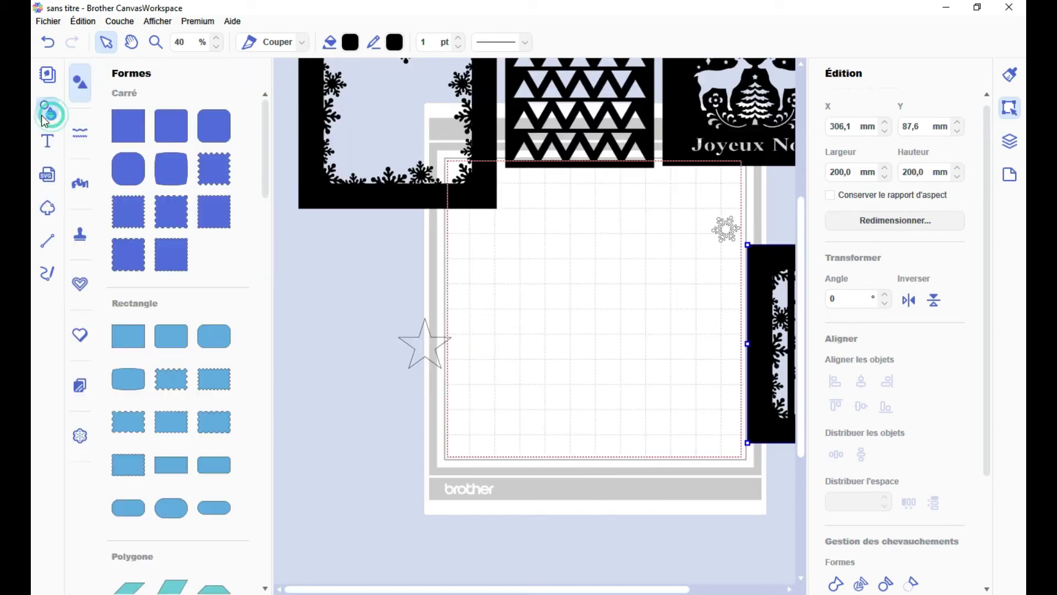
pyautogui.moveTo(176, 163); pyautogui.dragTo(615, 369)
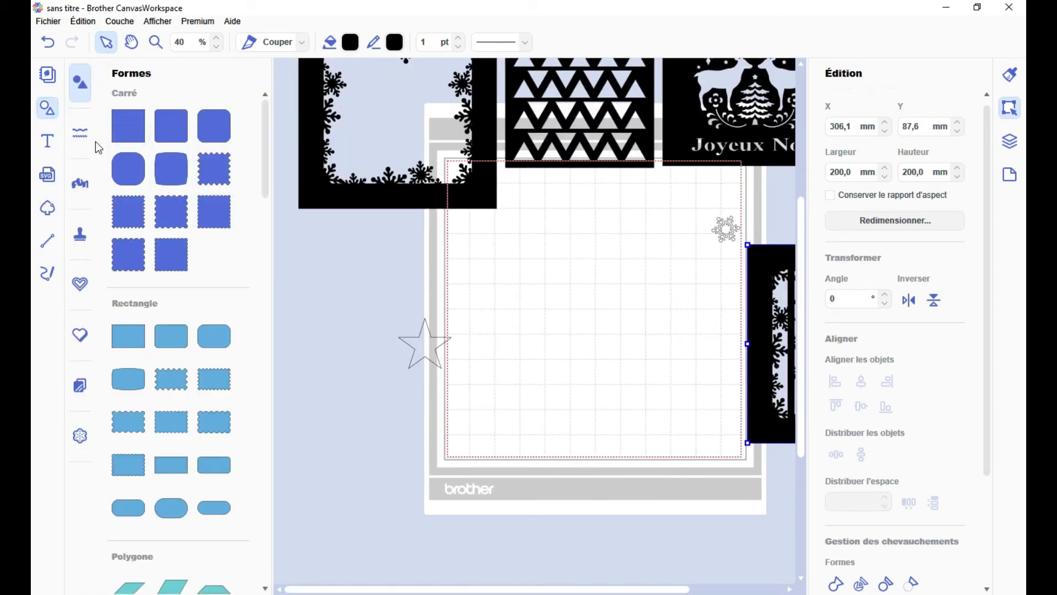
pyautogui.click(128, 125)
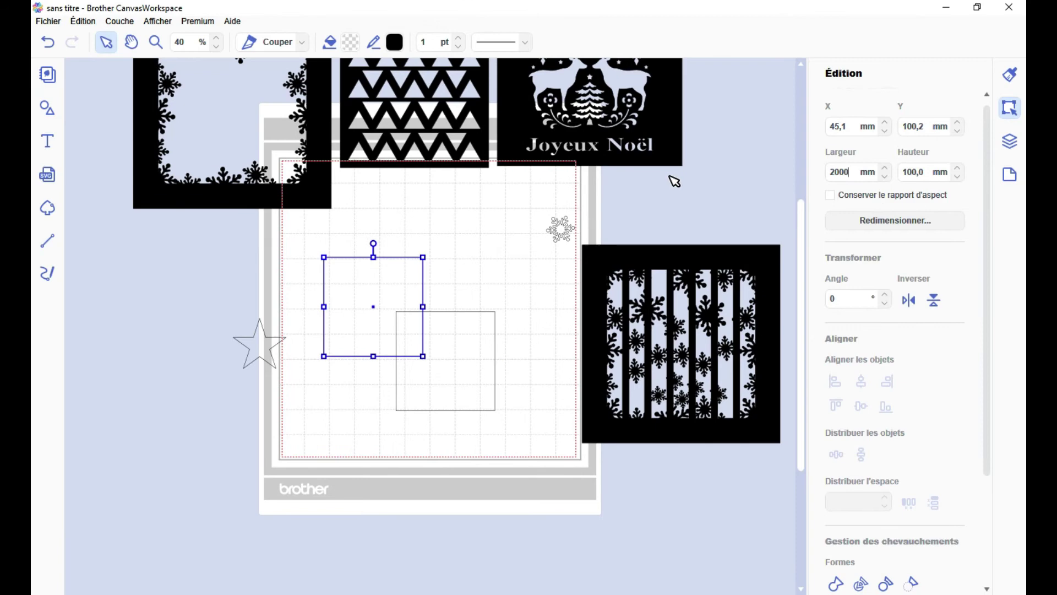
# Step: Resize one square to 200 × 200 mm and the other to 150 × 150 mm
pyautogui.press('Tab')
pyautogui.write('200')
pyautogui.press('Return')
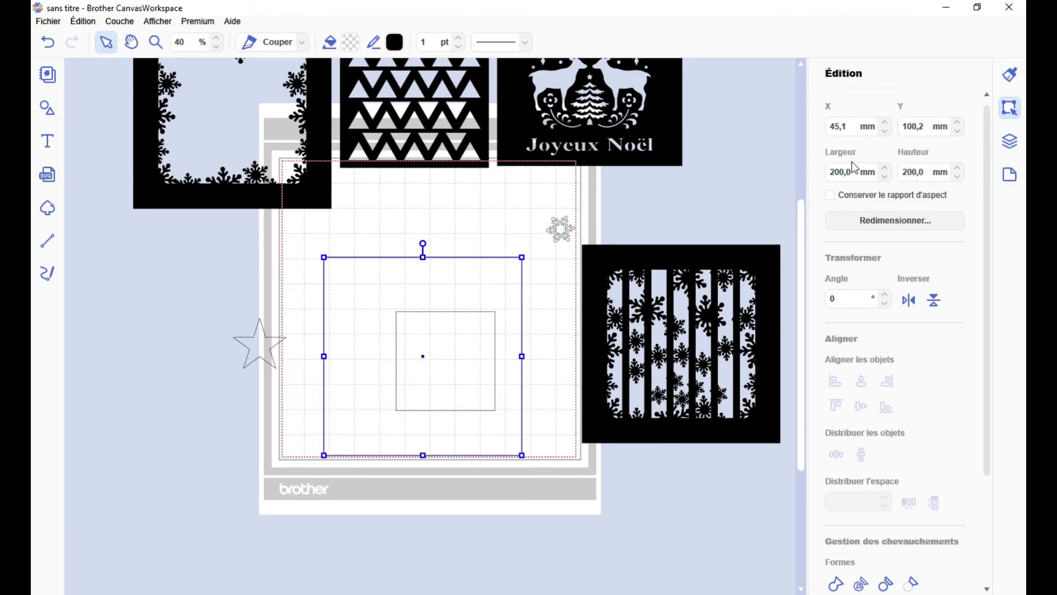
pyautogui.click(446, 361)
pyautogui.moveTo(853, 173); pyautogui.dragTo(811, 167)
pyautogui.write('150')
pyautogui.moveTo(927, 172); pyautogui.dragTo(874, 176)
pyautogui.write('150')
# Step: Centre the 150 mm square on the 200 mm square both horizontally and vertically
pyautogui.click(861, 381)
pyautogui.click(861, 406)
pyautogui.moveTo(407, 298); pyautogui.dragTo(500, 291)
pyautogui.click(433, 325)
# Step: Create a narrow vertical bar about 187 mm tall from a new square and paste copies of it across the inner square
pyautogui.click(48, 107)
pyautogui.moveTo(129, 130); pyautogui.dragTo(581, 300)
pyautogui.moveTo(463, 294); pyautogui.dragTo(370, 291)
pyautogui.scroll(4, 367, 344)
pyautogui.moveTo(308, 356); pyautogui.dragTo(443, 209)
pyautogui.hotkey('ctrl', 'v')
pyautogui.moveTo(343, 277); pyautogui.dragTo(511, 209)
pyautogui.hotkey('ctrl', 'v')
# Step: Align all the vertical bars on their vertical centres and distribute their centres evenly in the horizontal direction
pyautogui.moveTo(595, 151); pyautogui.dragTo(190, 557)
pyautogui.click(861, 405)
pyautogui.click(843, 452)
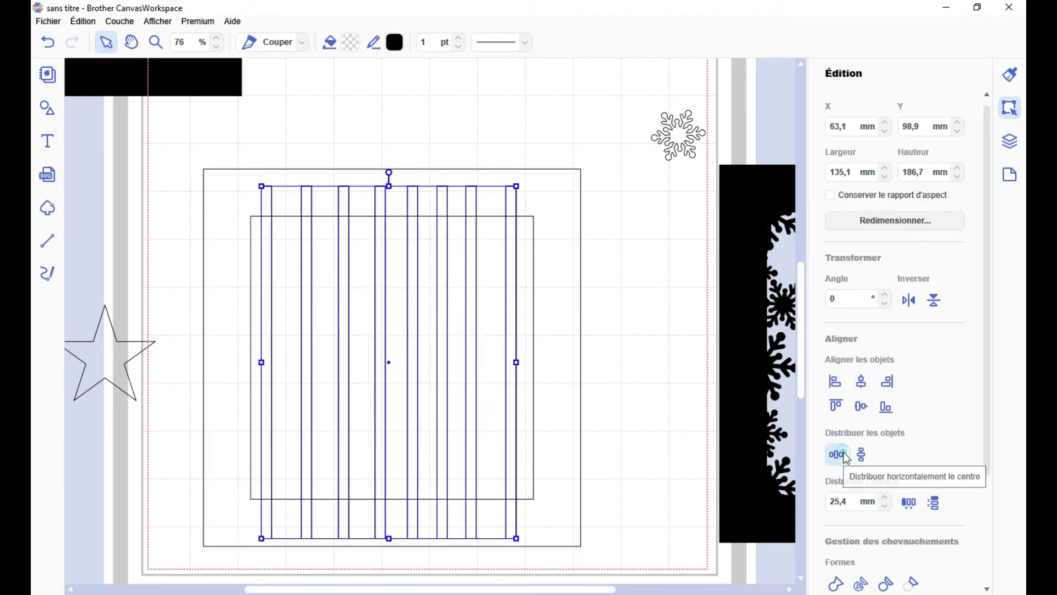
pyautogui.click(618, 240)
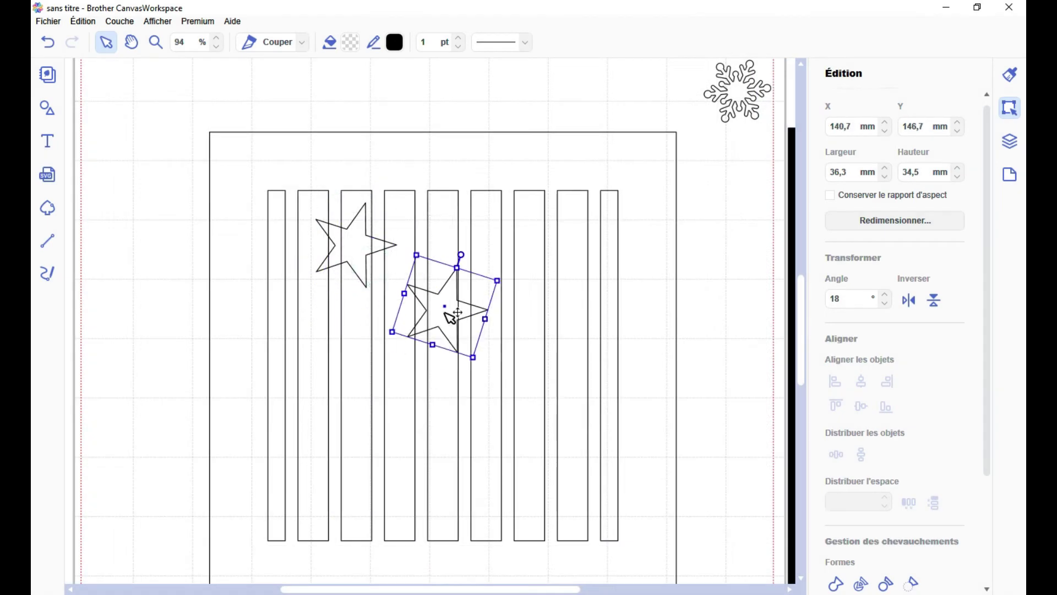
# Step: Place copies of the large star, about 36 × 35 mm and rotated 18°, over the vertical bars
pyautogui.hotkey('ctrl', 'v')
pyautogui.moveTo(448, 309)
pyautogui.mouseDown()
pyautogui.moveTo(489, 439)
pyautogui.moveTo(552, 380)
pyautogui.moveTo(432, 320)
pyautogui.mouseUp()
pyautogui.hotkey('ctrl', 'v')
pyautogui.hotkey('ctrl', 'v')
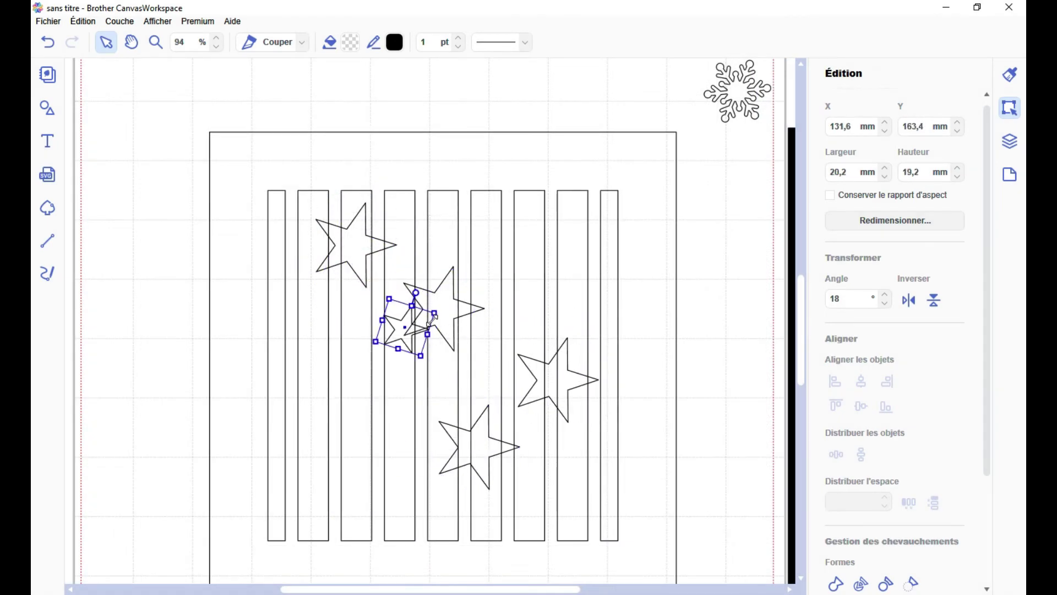
pyautogui.hotkey('ctrl', 'z')
pyautogui.hotkey('ctrl', 'z')
# Step: Scatter upright star copies about 23 mm and 16 mm wide over the vertical bars between the large stars
pyautogui.hotkey('ctrl', 'v')
pyautogui.moveTo(428, 233); pyautogui.dragTo(370, 327)
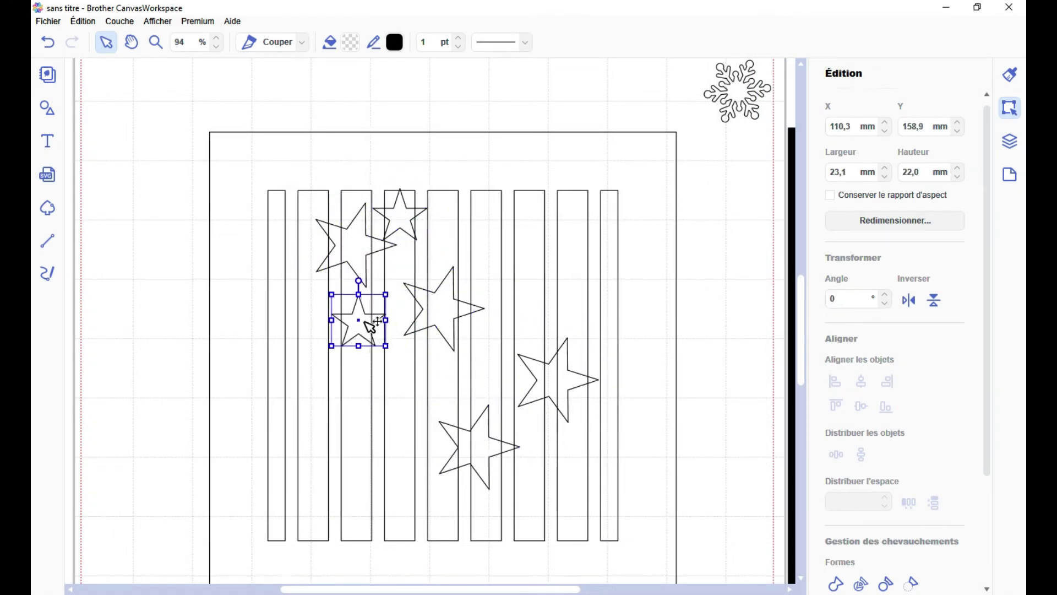
pyautogui.hotkey('ctrl', 'v')
pyautogui.moveTo(443, 250); pyautogui.dragTo(455, 390)
pyautogui.hotkey('ctrl', 'v')
pyautogui.hotkey('ctrl', 'v')
pyautogui.moveTo(482, 289); pyautogui.dragTo(413, 453)
pyautogui.hotkey('ctrl', 'v')
pyautogui.moveTo(500, 308); pyautogui.dragTo(552, 494)
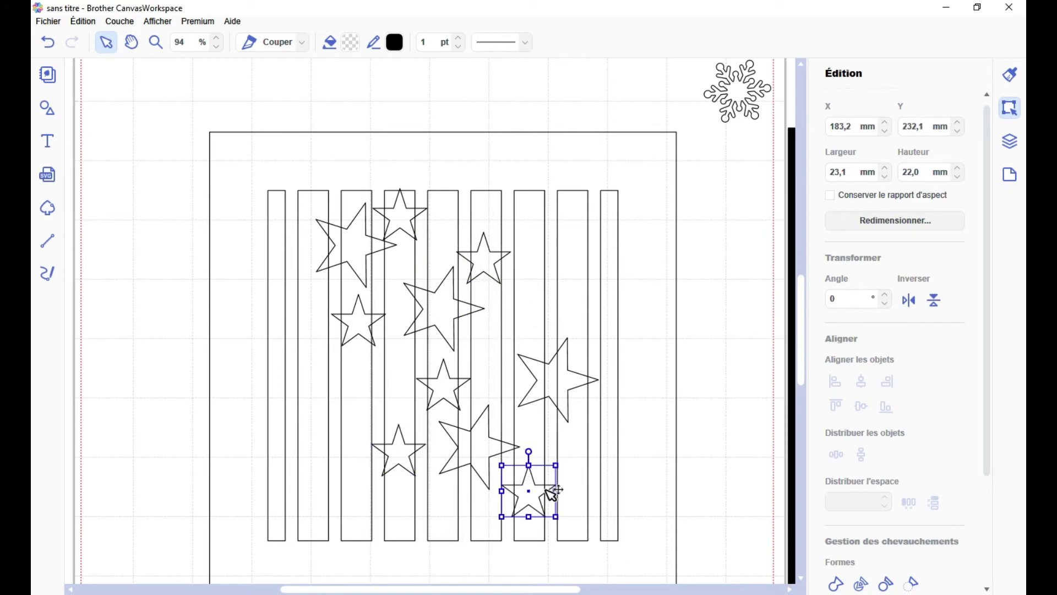
pyautogui.hotkey('ctrl', 'v')
pyautogui.moveTo(520, 327); pyautogui.dragTo(566, 224)
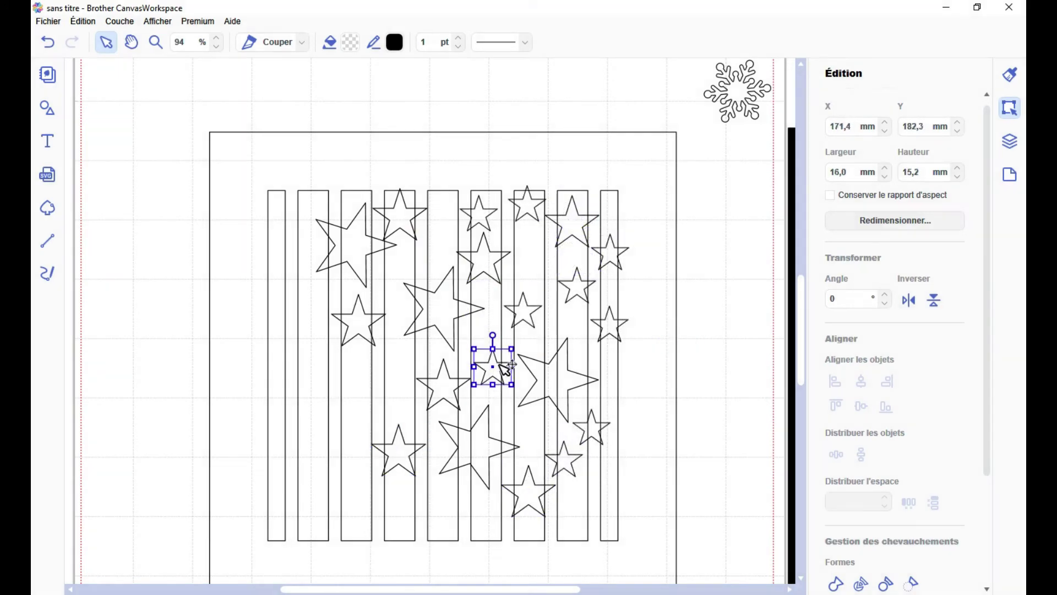
# Step: Merge the scattered stars with the barred square frame and fill the resulting shape with black
pyautogui.hotkey('ctrl', 'a')
pyautogui.click(836, 583)
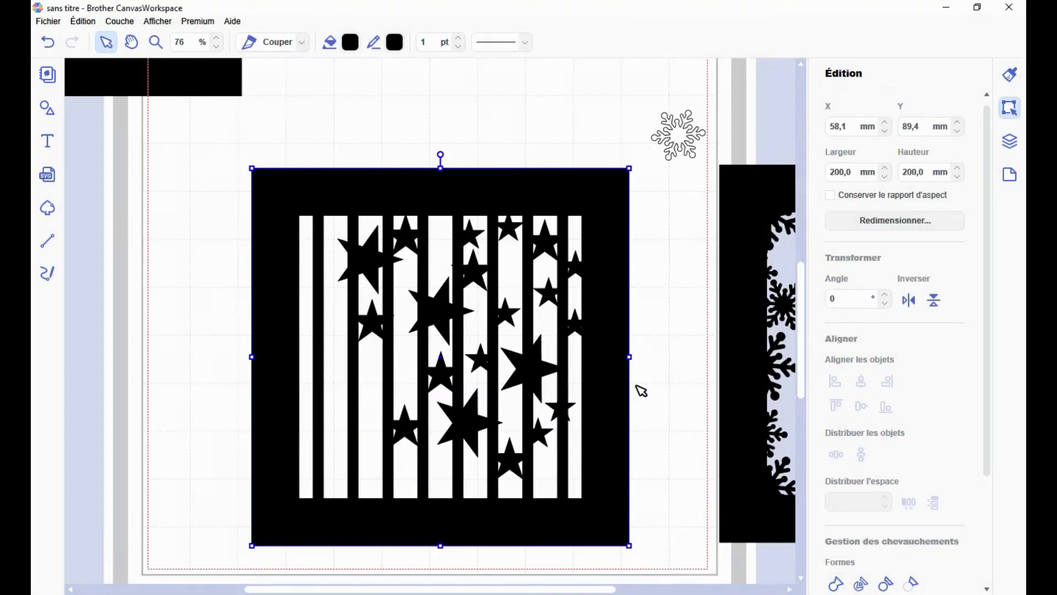
pyautogui.scroll(-3, 627, 396)
pyautogui.scroll(-3, 568, 260)
pyautogui.click(567, 261)
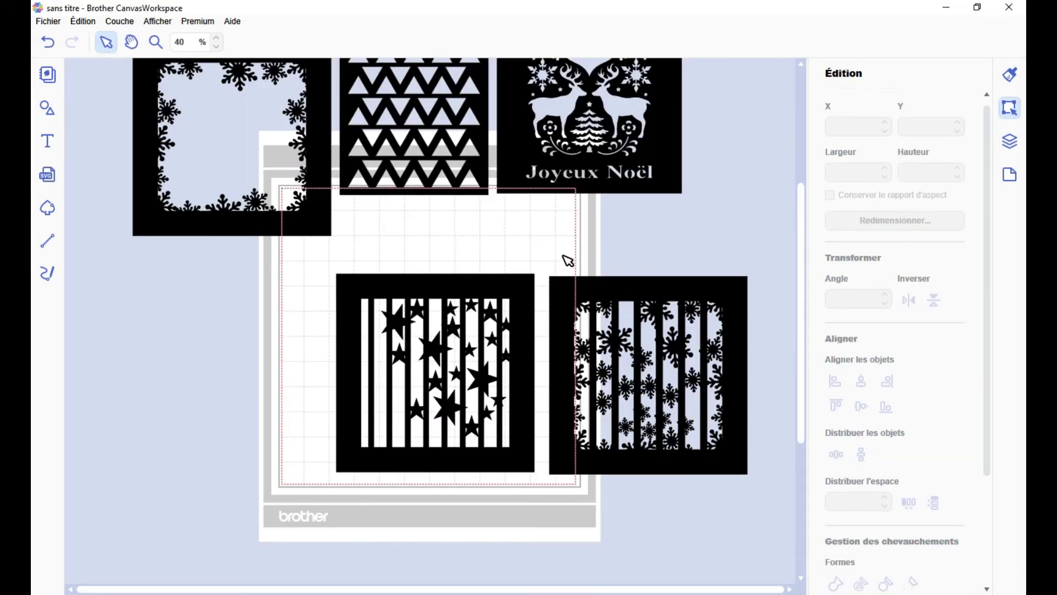
# Step: Arrange the five black panels in two rows, and move them all together up off the mat's cutting area
pyautogui.moveTo(312, 213); pyautogui.dragTo(315, 450)
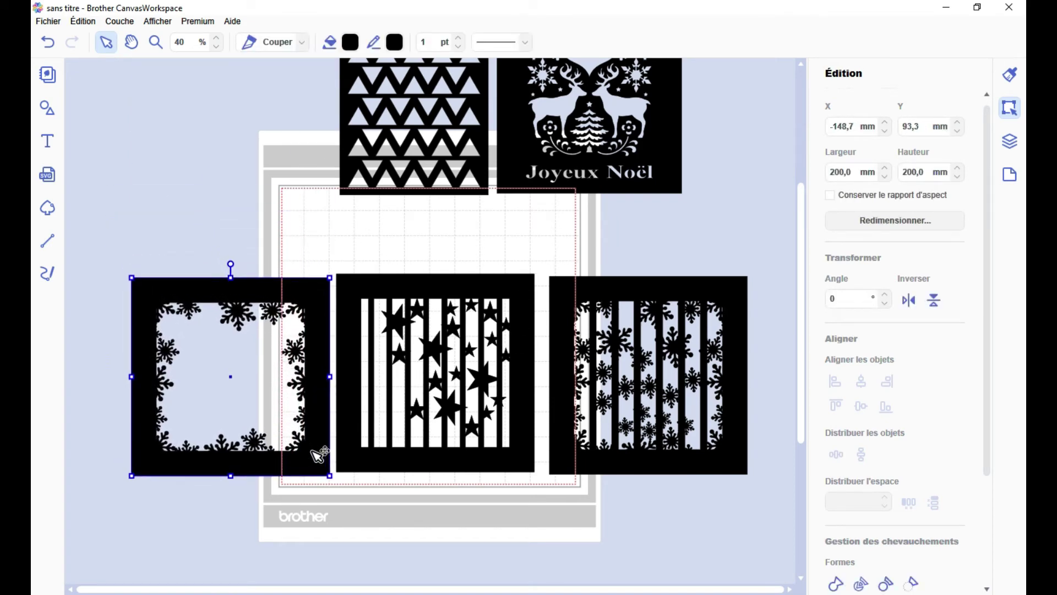
pyautogui.moveTo(490, 145); pyautogui.dragTo(425, 210)
pyautogui.click(522, 161)
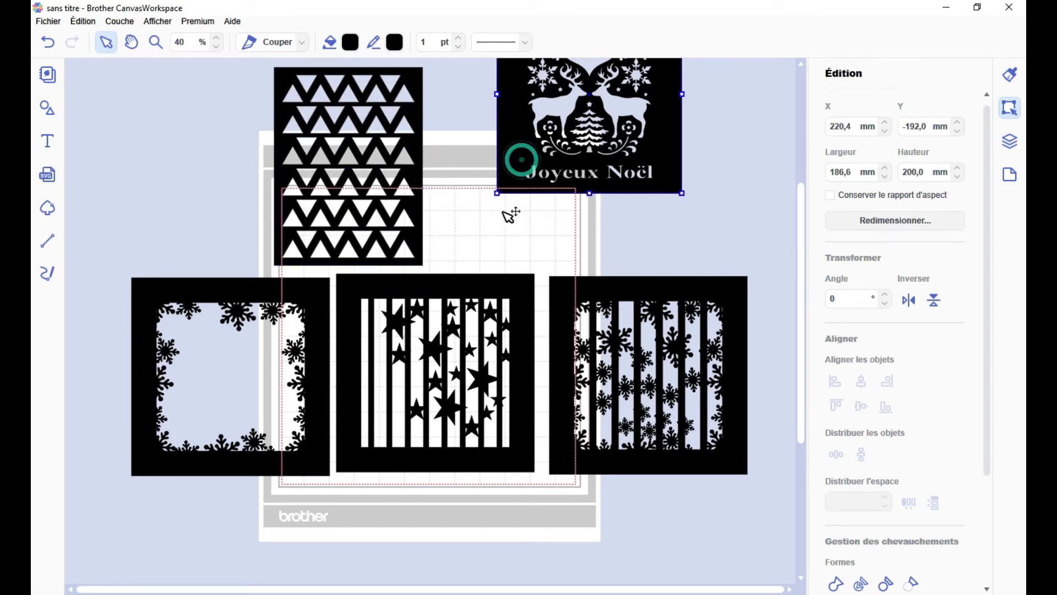
pyautogui.moveTo(511, 215); pyautogui.dragTo(477, 233)
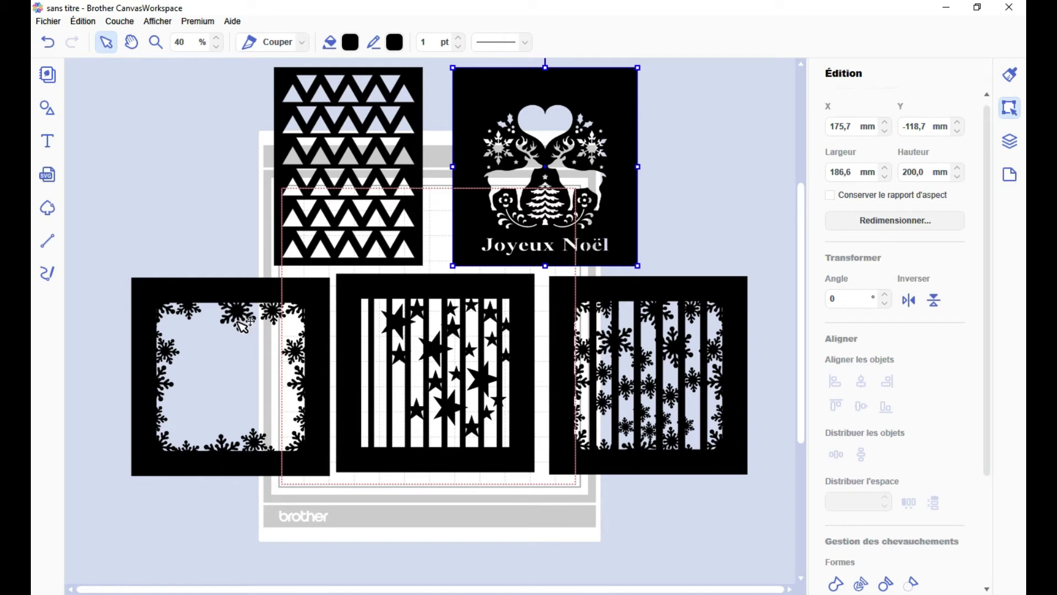
pyautogui.moveTo(700, 531); pyautogui.dragTo(239, 166)
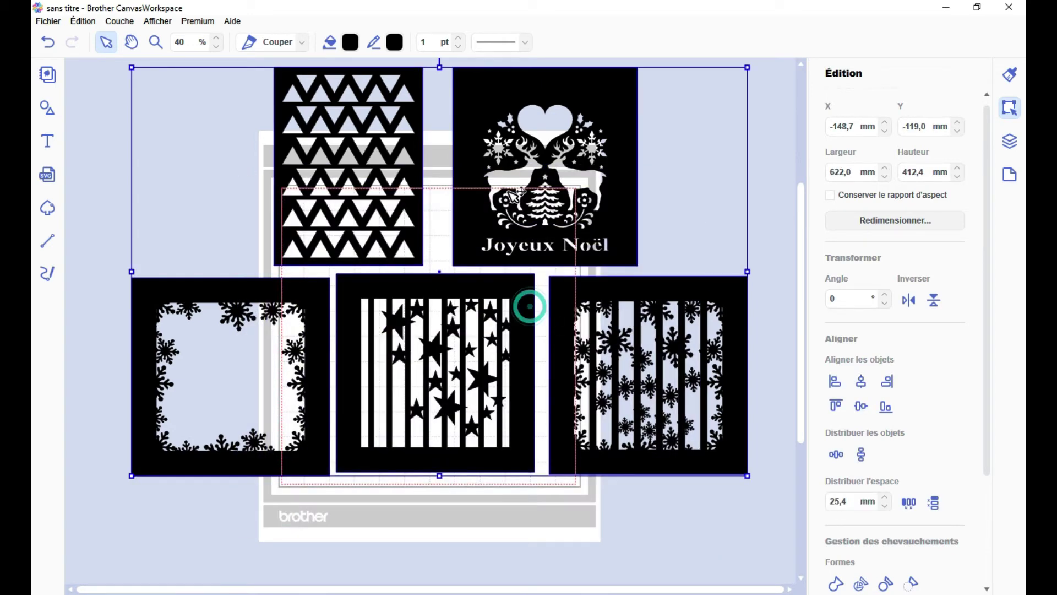
pyautogui.moveTo(531, 305); pyautogui.dragTo(537, 50)
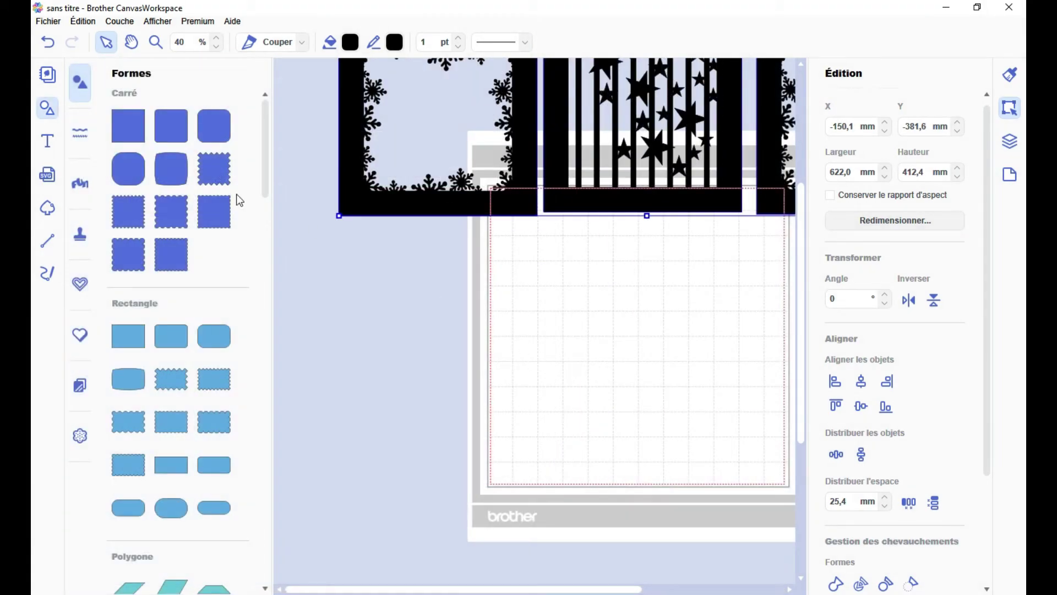
# Step: Place two separate 100 × 100 mm squares in the empty cutting area
pyautogui.click(128, 126)
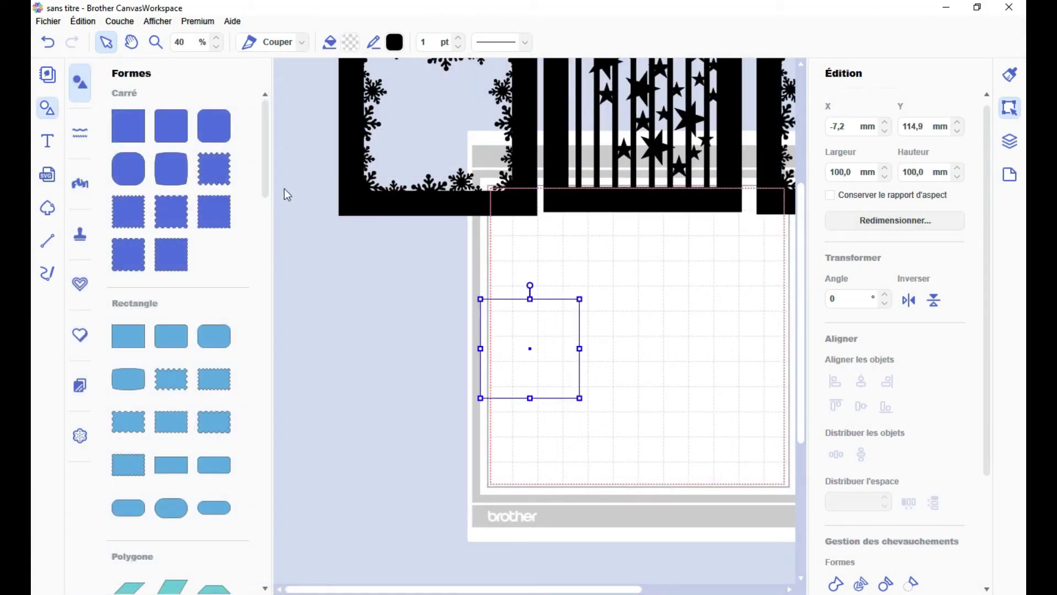
pyautogui.moveTo(557, 348); pyautogui.dragTo(582, 342)
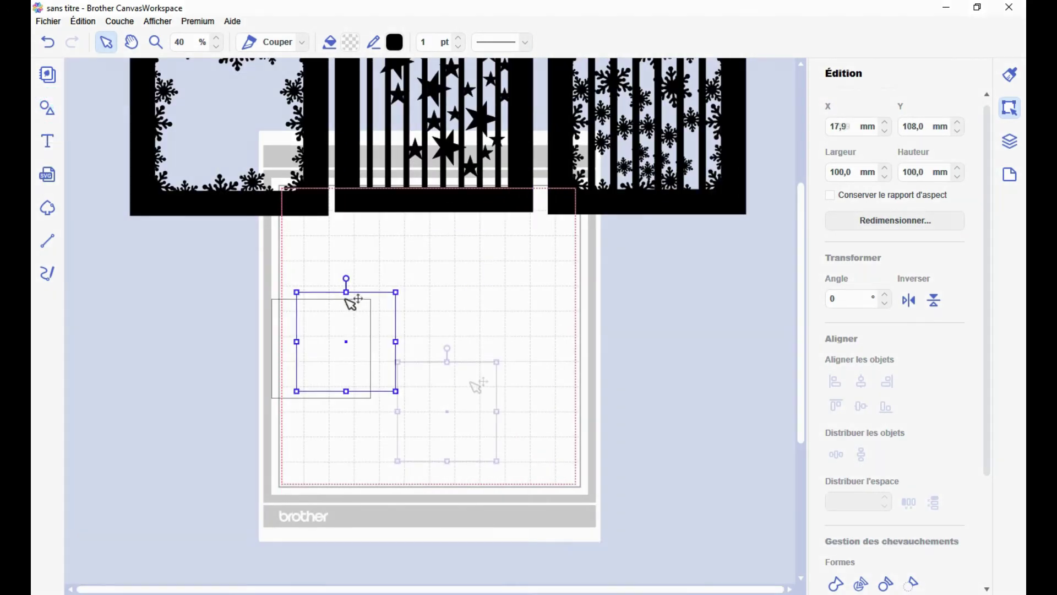
pyautogui.scroll(5, 479, 385)
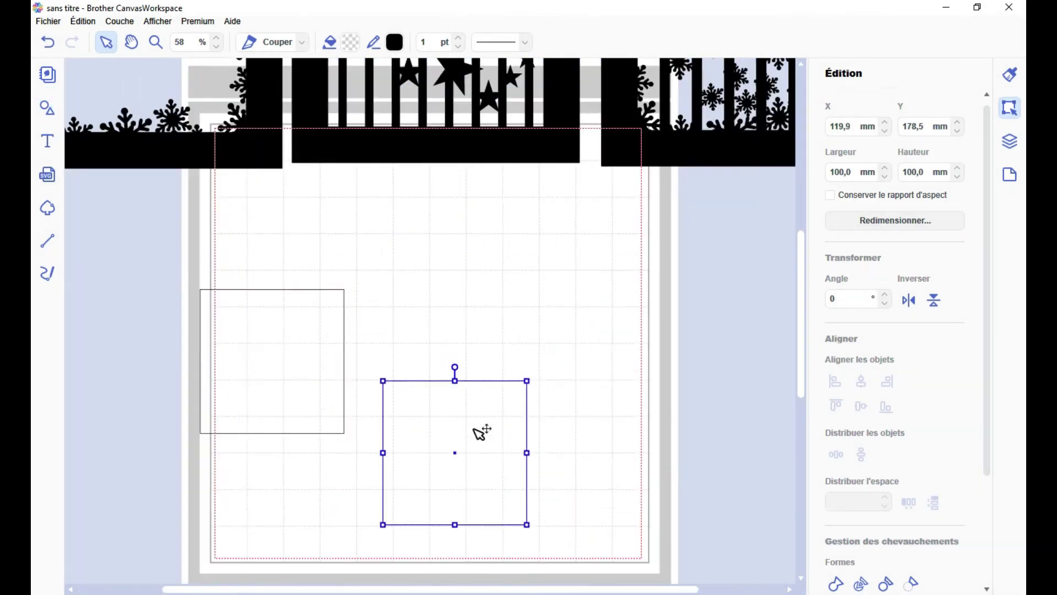
pyautogui.scroll(-3, 479, 430)
# Step: Open the lower square for outline editing and add three evenly spaced path points along its upper edge
pyautogui.click(498, 407)
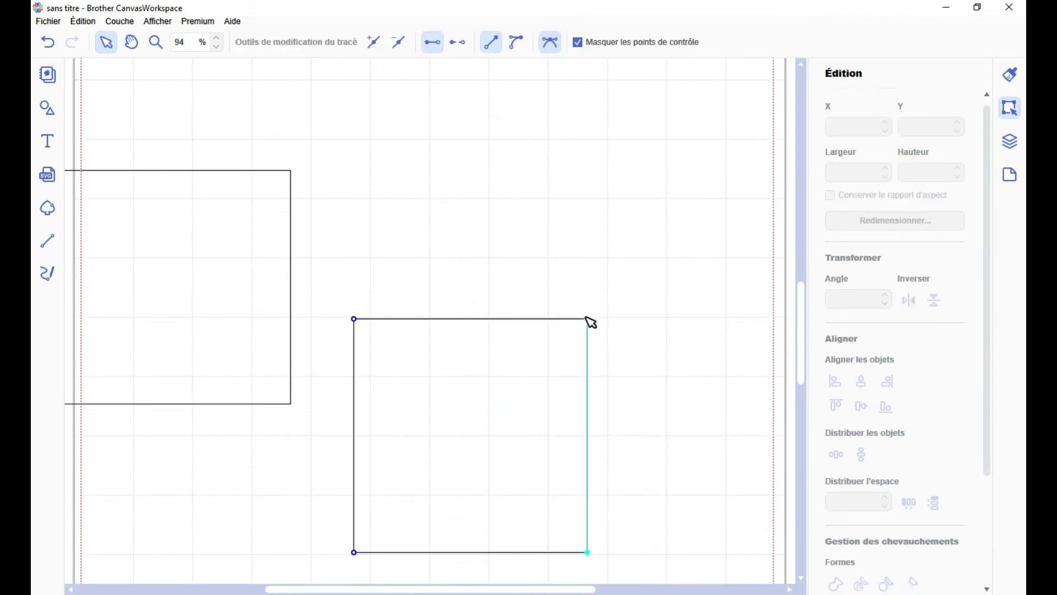
pyautogui.click(587, 319)
pyautogui.click(378, 44)
pyautogui.click(378, 43)
pyautogui.click(470, 319)
pyautogui.click(379, 43)
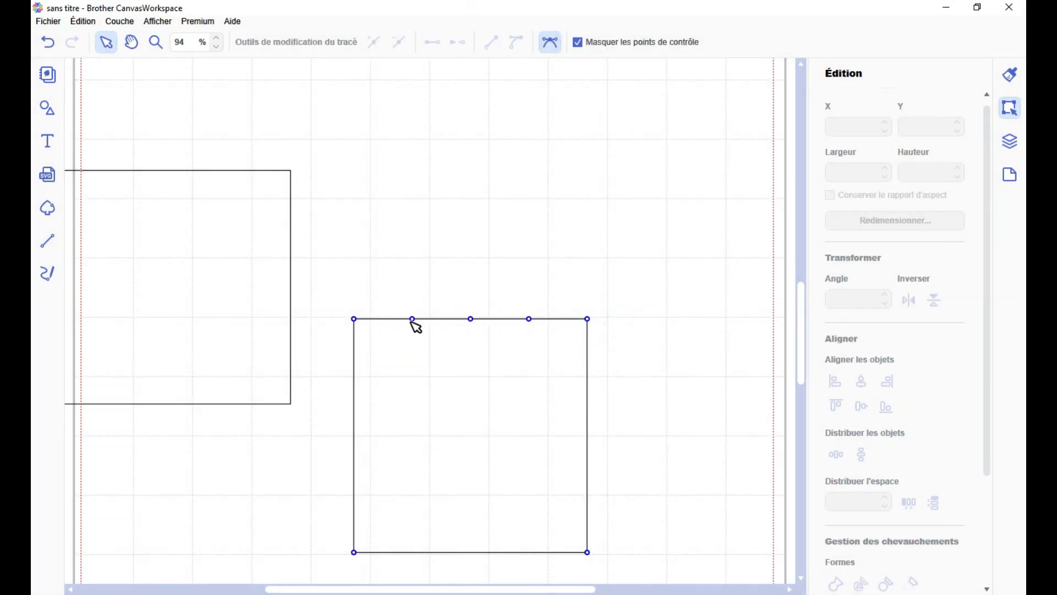
# Step: Raise points on the square's upper edge and add more points near one end to form jagged mountain peaks
pyautogui.moveTo(412, 319); pyautogui.dragTo(408, 237)
pyautogui.moveTo(529, 319); pyautogui.dragTo(515, 247)
pyautogui.click(378, 44)
pyautogui.click(558, 298)
pyautogui.click(379, 44)
pyautogui.moveTo(559, 297); pyautogui.dragTo(545, 256)
pyautogui.click(550, 298)
pyautogui.click(378, 43)
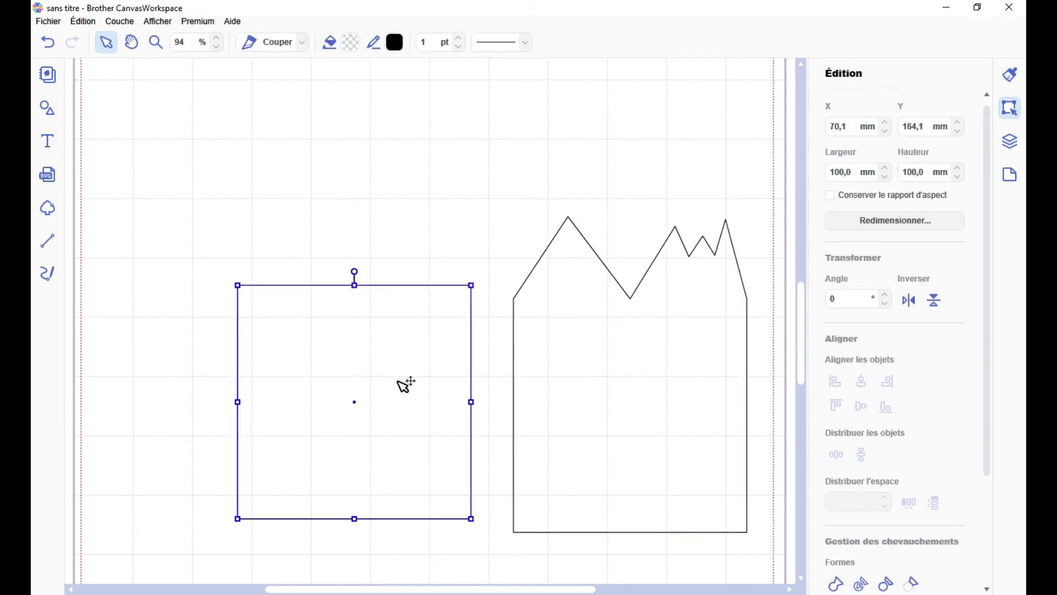
# Step: Add three path points along the other square's upper edge and convert the edge's segments to curves
pyautogui.doubleClick(404, 382)
pyautogui.click(397, 293)
pyautogui.click(375, 44)
pyautogui.click(375, 45)
pyautogui.click(429, 293)
pyautogui.click(378, 44)
pyautogui.moveTo(211, 208); pyautogui.dragTo(501, 338)
pyautogui.click(516, 42)
# Step: Reposition the curved points on the square's upper edge to shape a wavy outline with two crests
pyautogui.moveTo(314, 293); pyautogui.dragTo(269, 227)
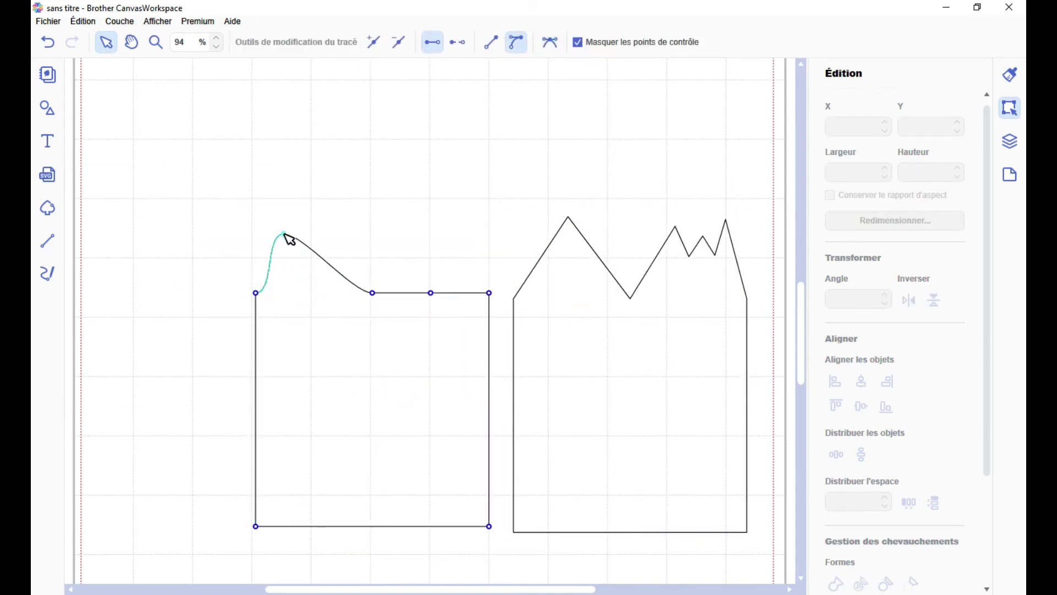
pyautogui.moveTo(372, 293)
pyautogui.mouseDown()
pyautogui.moveTo(337, 280)
pyautogui.moveTo(368, 283)
pyautogui.mouseUp()
pyautogui.moveTo(270, 226); pyautogui.dragTo(307, 263)
pyautogui.moveTo(369, 283); pyautogui.dragTo(366, 297)
pyautogui.moveTo(430, 293); pyautogui.dragTo(427, 265)
# Step: Show the control points and adjust them with the path points to smooth the trough and crests of the wave
pyautogui.click(577, 42)
pyautogui.moveTo(384, 297)
pyautogui.mouseDown()
pyautogui.moveTo(393, 275)
pyautogui.moveTo(438, 296)
pyautogui.moveTo(390, 300)
pyautogui.mouseUp()
pyautogui.moveTo(307, 263); pyautogui.dragTo(304, 292)
pyautogui.click(300, 203)
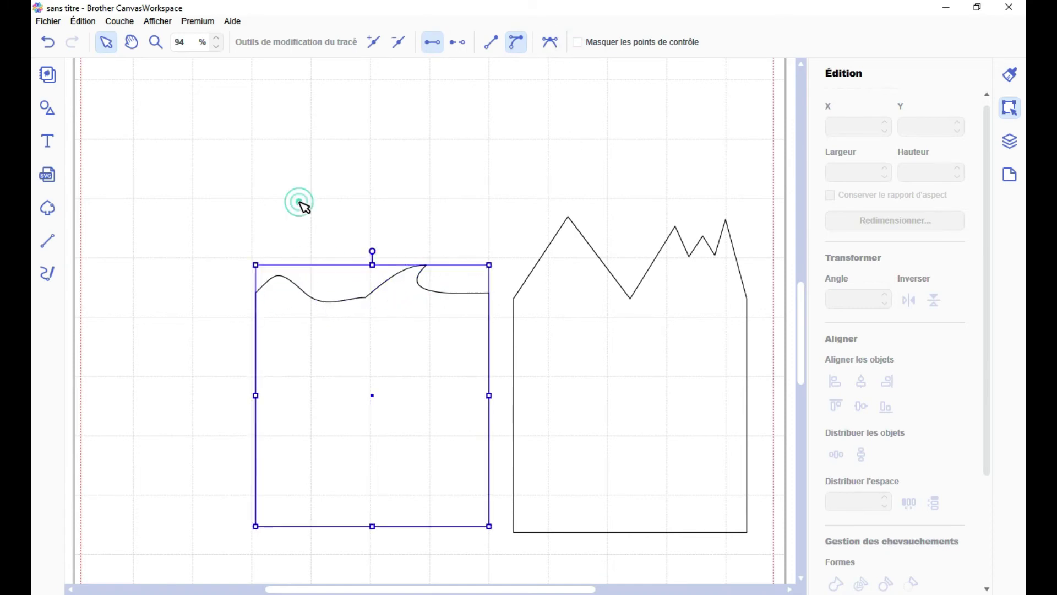
pyautogui.doubleClick(369, 322)
pyautogui.moveTo(365, 317); pyautogui.dragTo(342, 315)
pyautogui.click(372, 358)
pyautogui.scroll(-2, 372, 358)
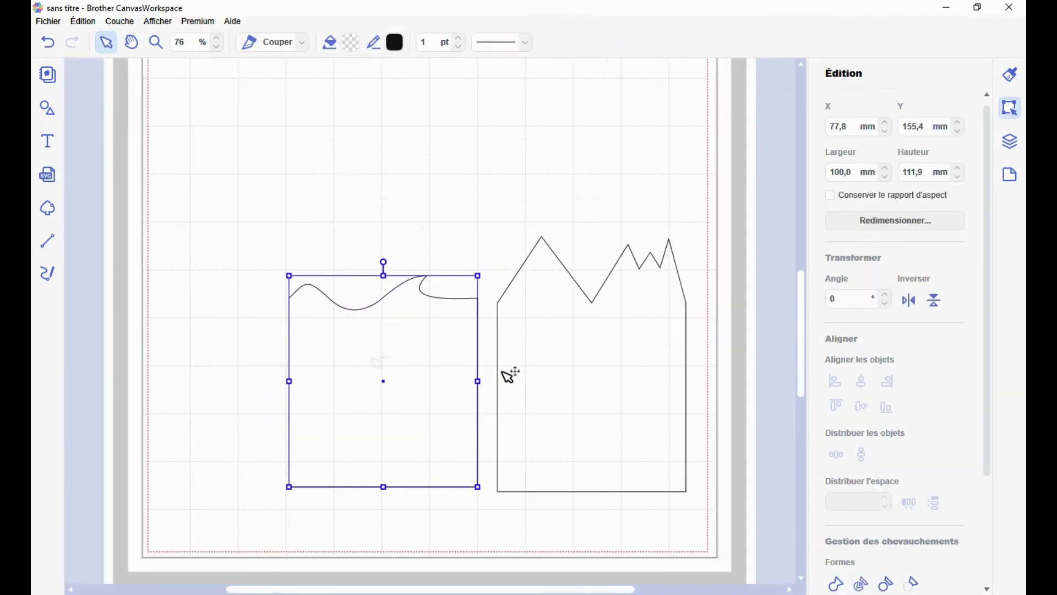
pyautogui.click(418, 228)
pyautogui.scroll(-3, 324, 332)
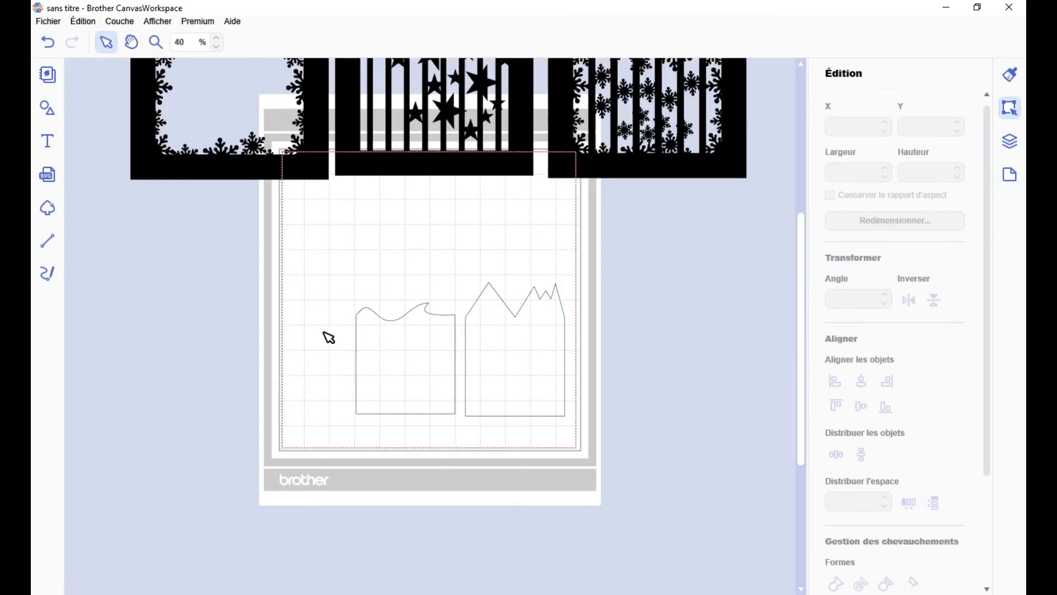
pyautogui.scroll(3, 353, 250)
pyautogui.scroll(-3, 401, 339)
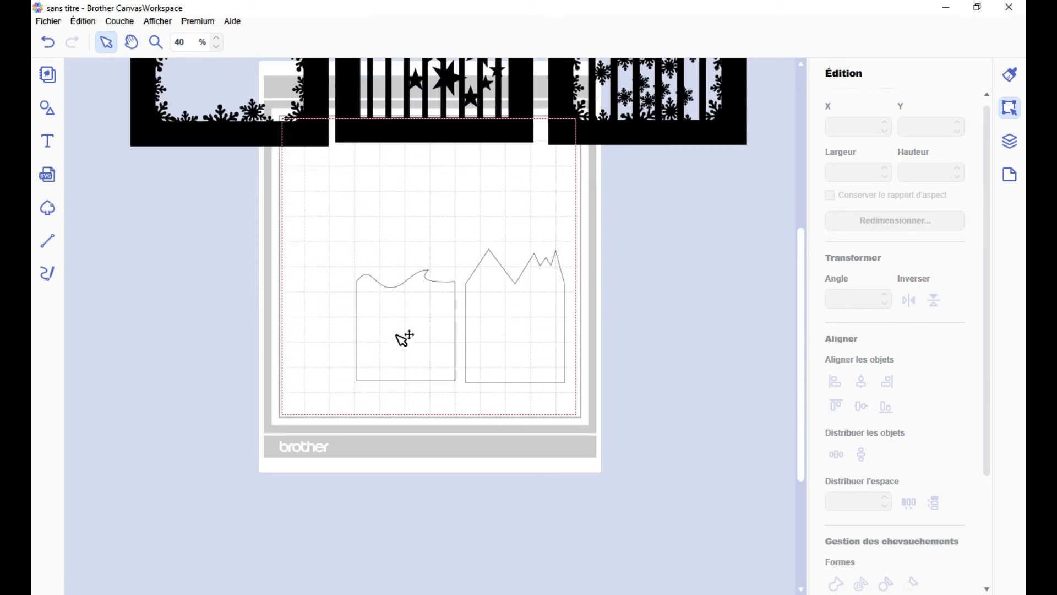
pyautogui.click(401, 333)
pyautogui.scroll(4, 401, 358)
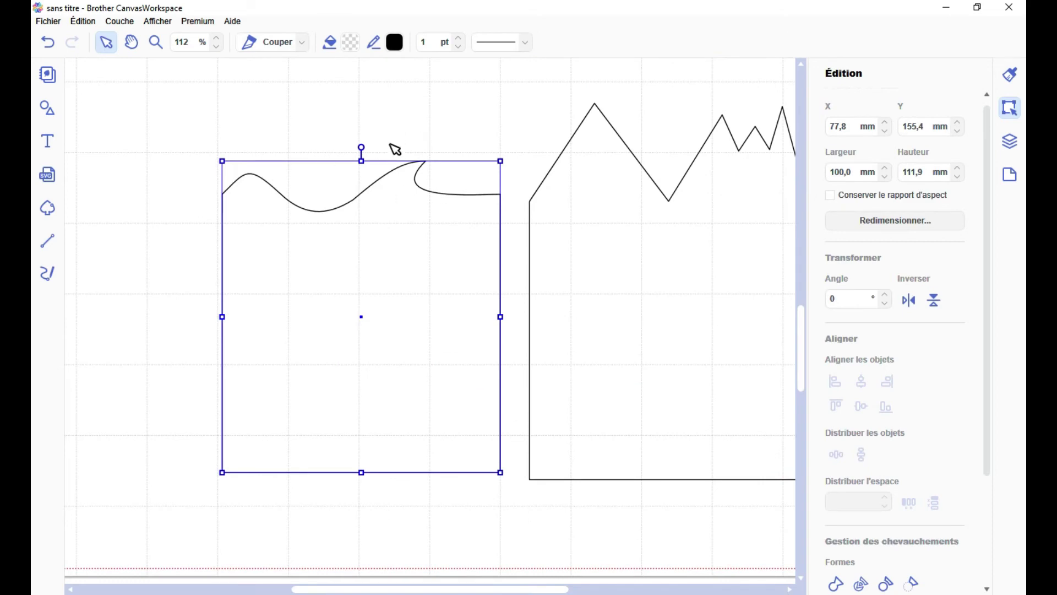
pyautogui.scroll(-3, 330, 328)
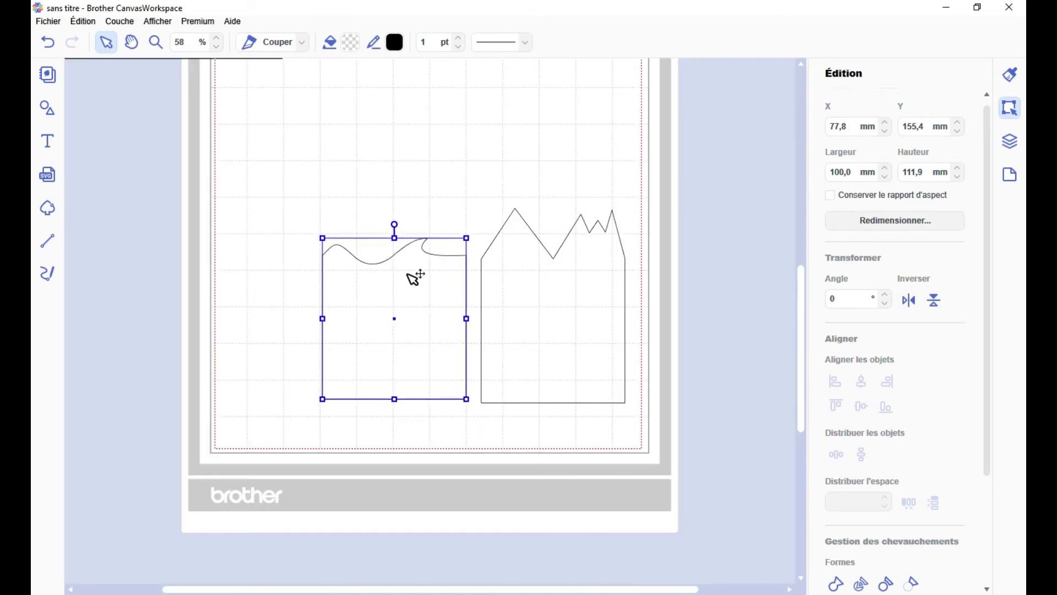
# Step: Move the wavy and jagged shapes to opposite sides of the mat and place a new 100 mm square between them
pyautogui.moveTo(408, 314); pyautogui.dragTo(229, 208)
pyautogui.click(570, 323)
pyautogui.moveTo(573, 325); pyautogui.dragTo(682, 201)
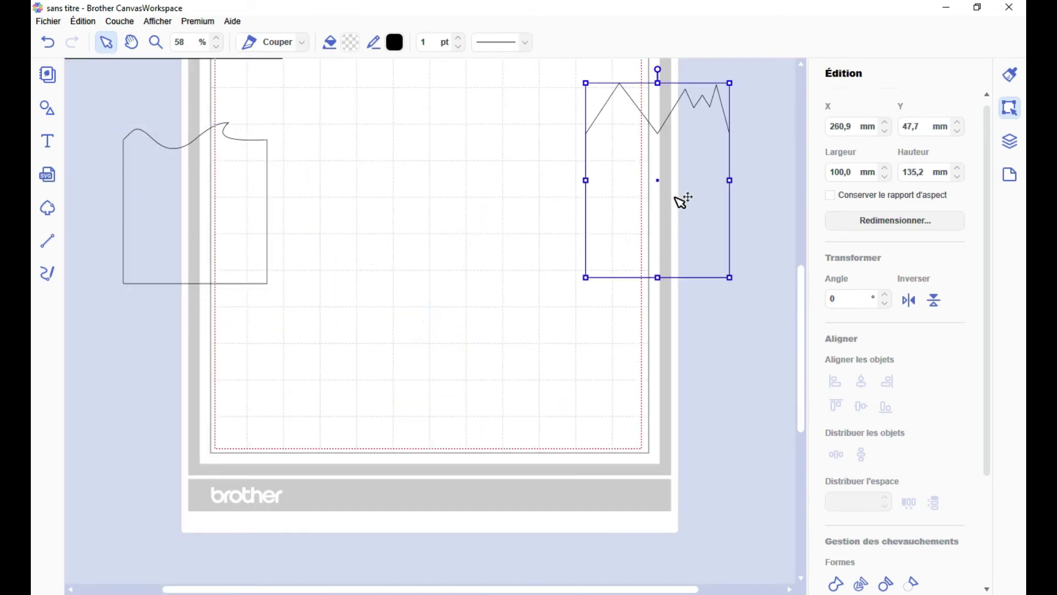
pyautogui.click(48, 108)
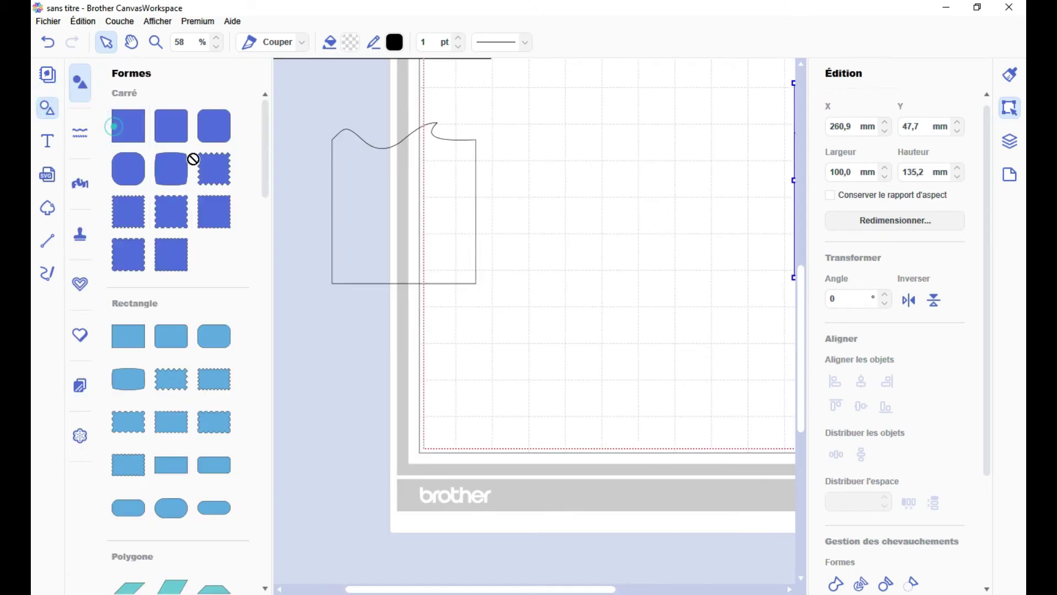
pyautogui.moveTo(186, 156); pyautogui.dragTo(598, 243)
# Step: Add the three-lobed and two-lobed cloud-like shapes to the mat and shrink them onto the square's upper left corner
pyautogui.scroll(-8, 147, 323)
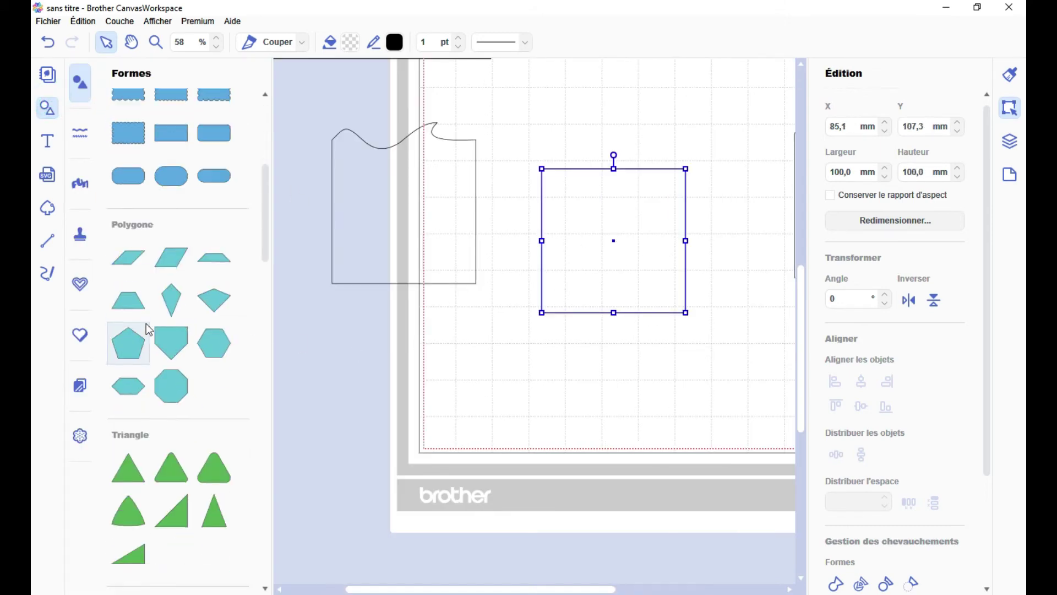
pyautogui.scroll(-12, 147, 323)
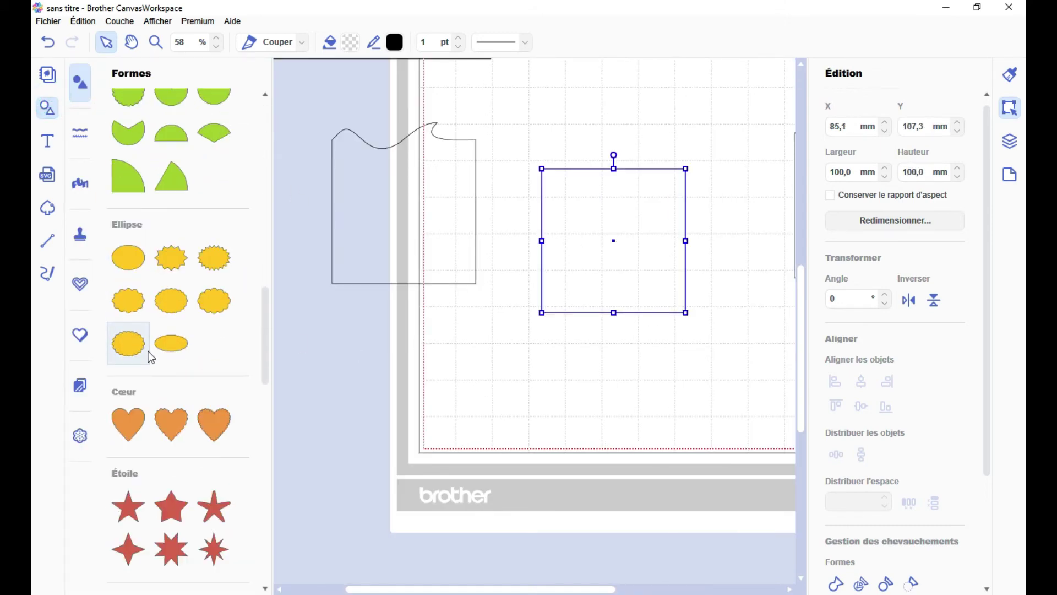
pyautogui.scroll(-12, 151, 357)
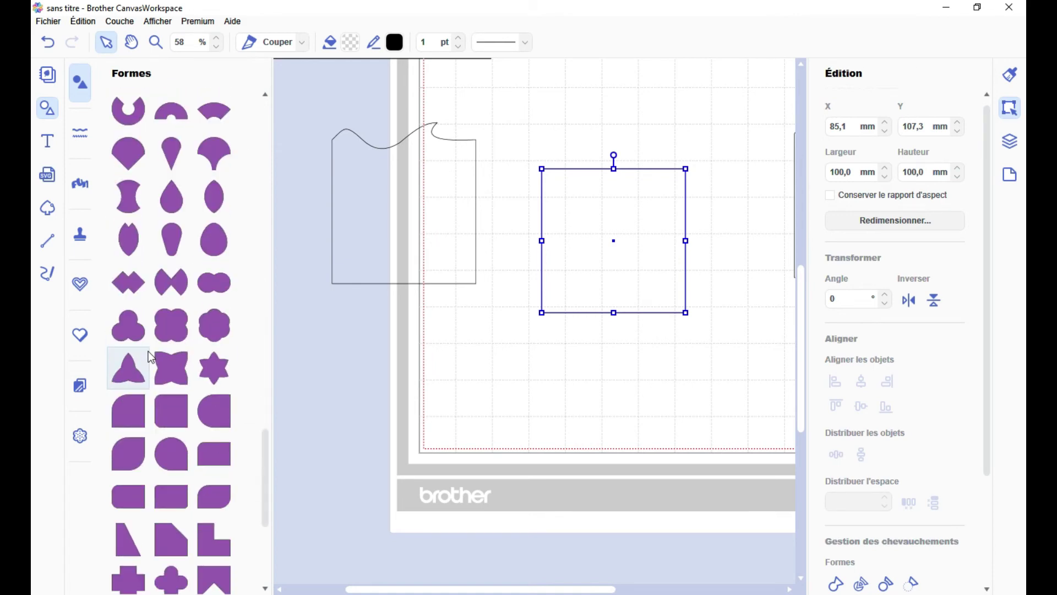
pyautogui.moveTo(127, 331); pyautogui.dragTo(517, 374)
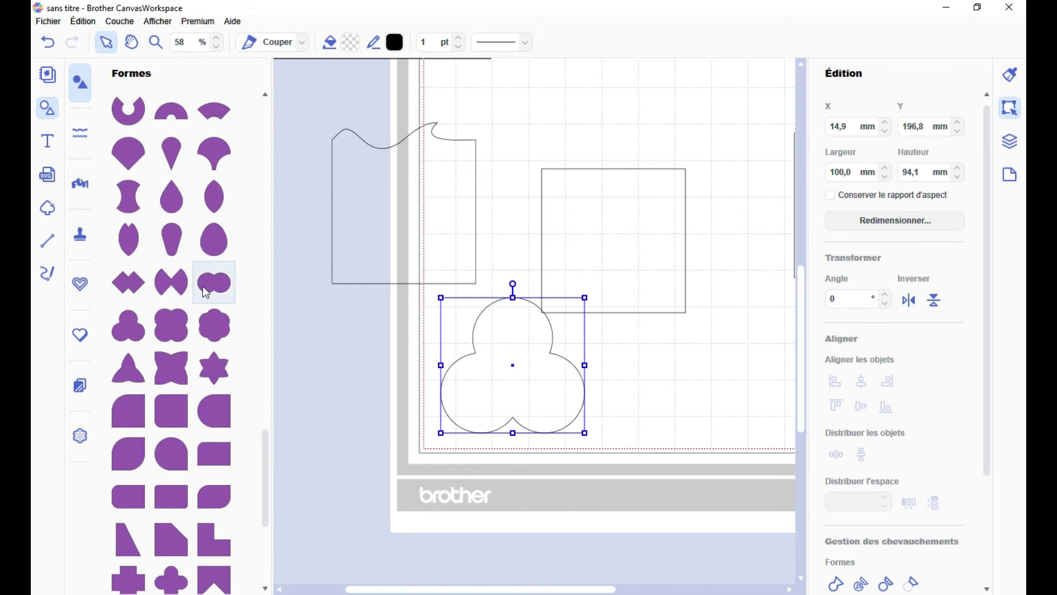
pyautogui.moveTo(204, 284); pyautogui.dragTo(592, 421)
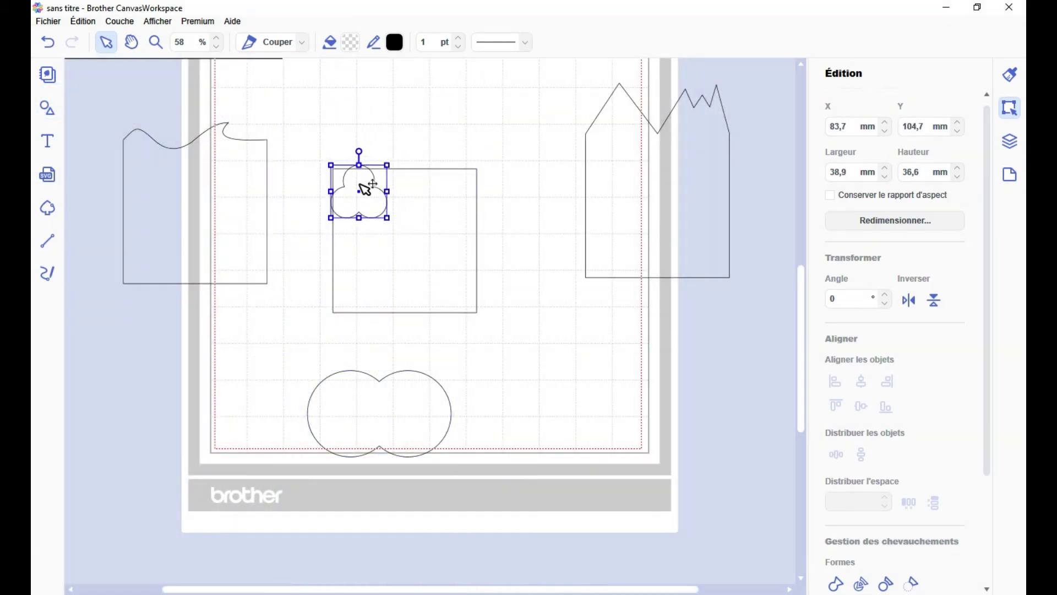
pyautogui.click(378, 401)
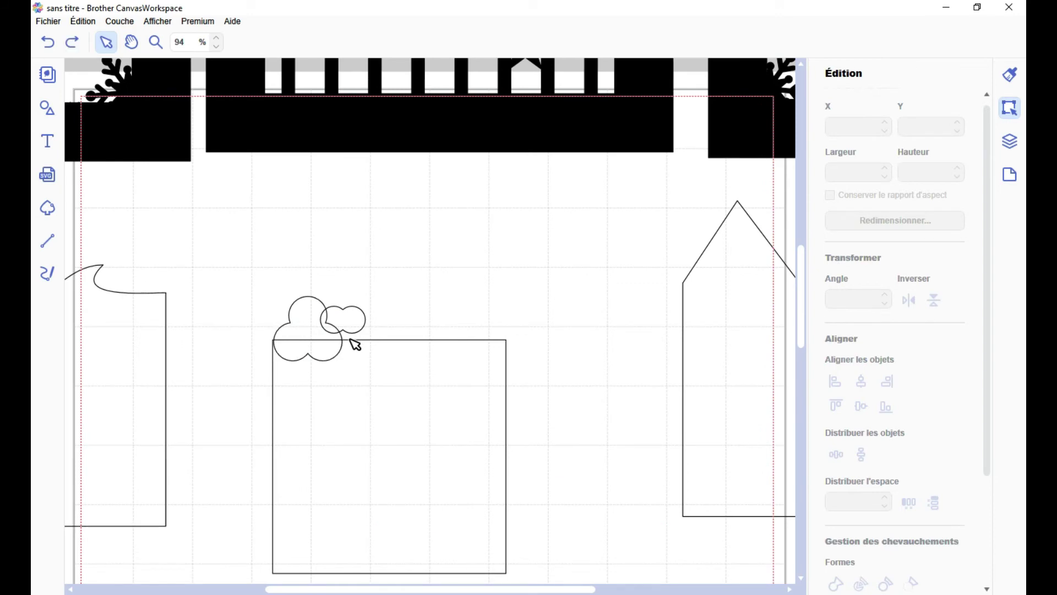
# Step: Spread copies of the lobed shapes along the square's upper edge and merge them with the square into a cloud-topped outline
pyautogui.moveTo(354, 342); pyautogui.dragTo(505, 340)
pyautogui.moveTo(439, 314); pyautogui.dragTo(476, 344)
pyautogui.moveTo(578, 455); pyautogui.dragTo(424, 330)
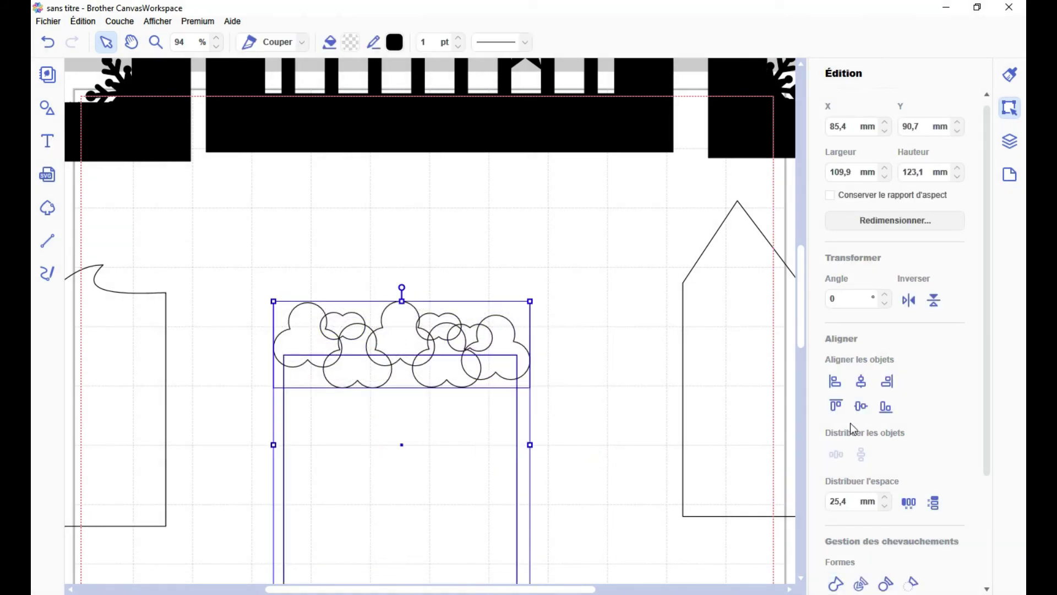
pyautogui.click(857, 385)
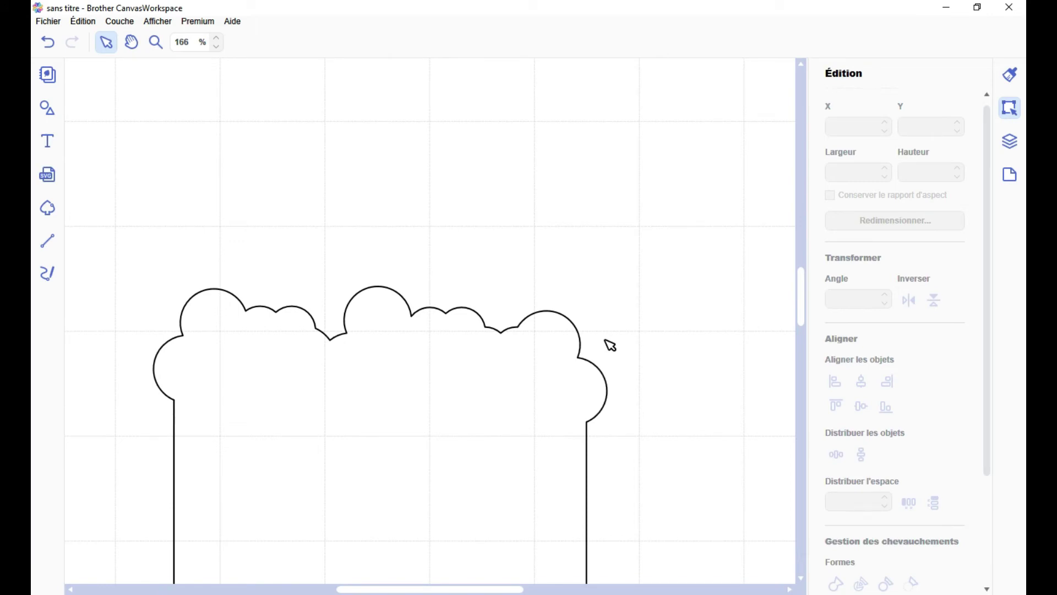
# Step: Line up the wavy, cloud-topped and jagged shapes side by side and move the row up beneath the black panels
pyautogui.scroll(-3, 610, 345)
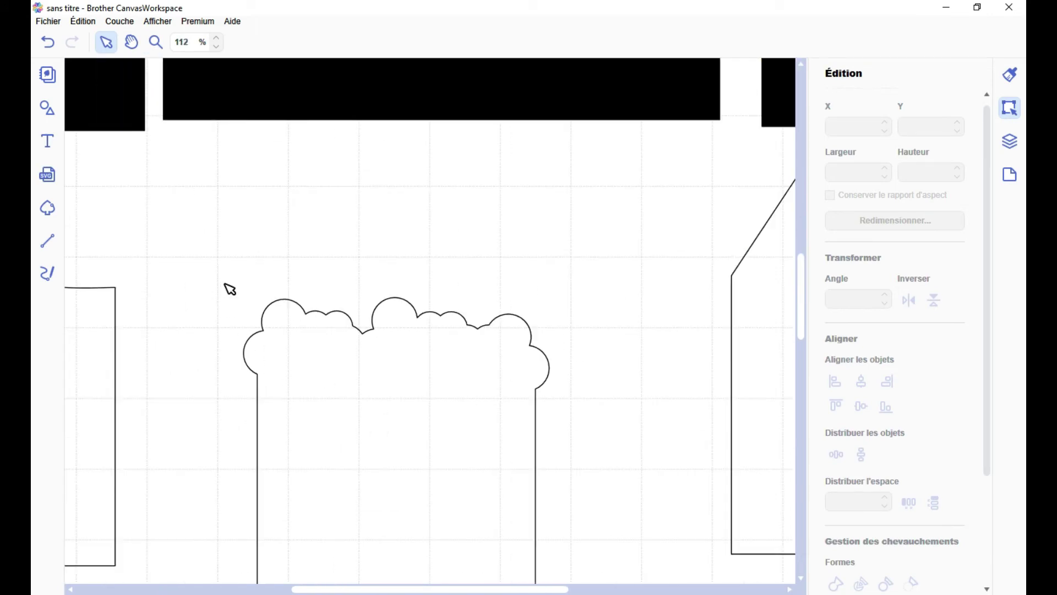
pyautogui.scroll(-3, 561, 405)
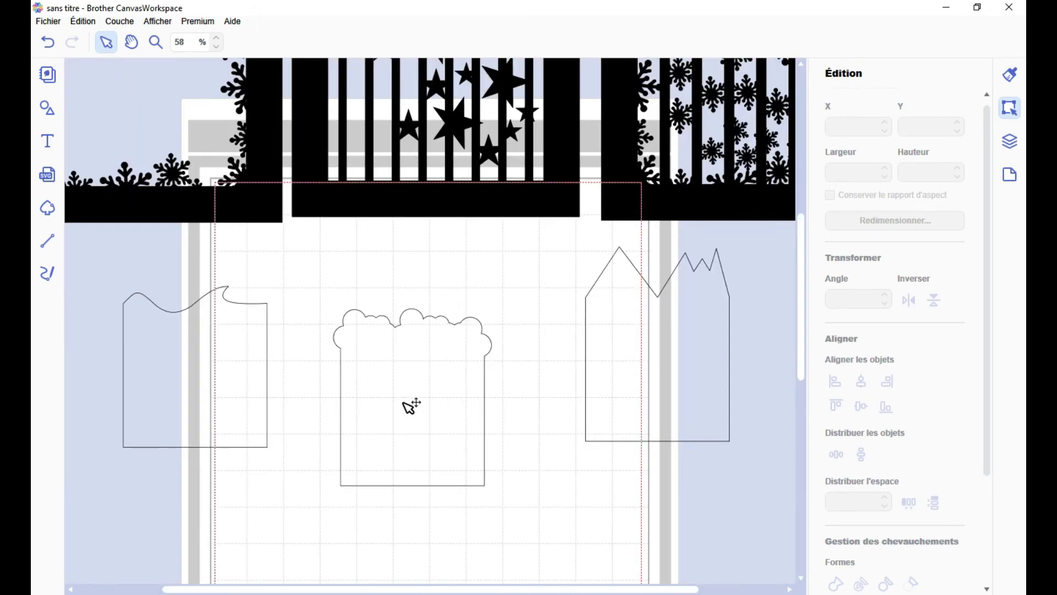
pyautogui.scroll(-2, 412, 406)
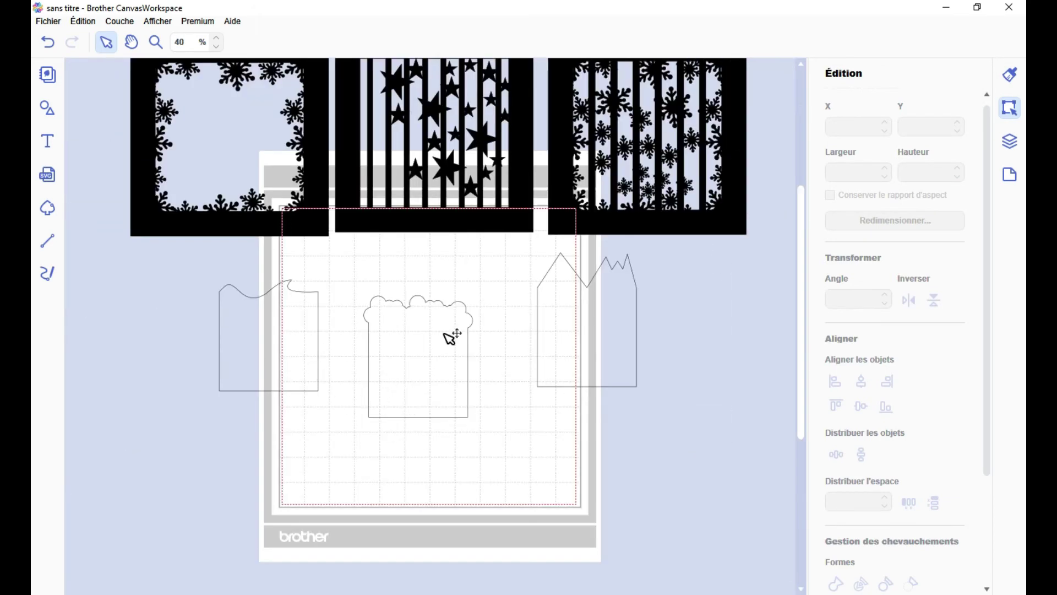
pyautogui.moveTo(270, 358); pyautogui.dragTo(346, 468)
pyautogui.click(439, 384)
pyautogui.moveTo(438, 384); pyautogui.dragTo(477, 470)
pyautogui.moveTo(610, 380); pyautogui.dragTo(580, 490)
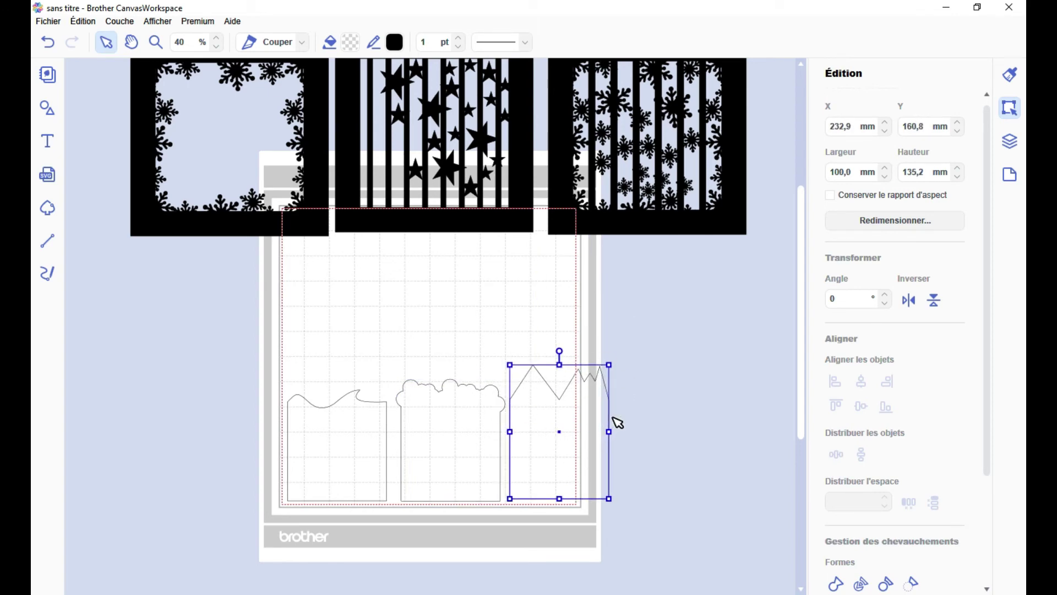
pyautogui.moveTo(688, 490); pyautogui.dragTo(338, 408)
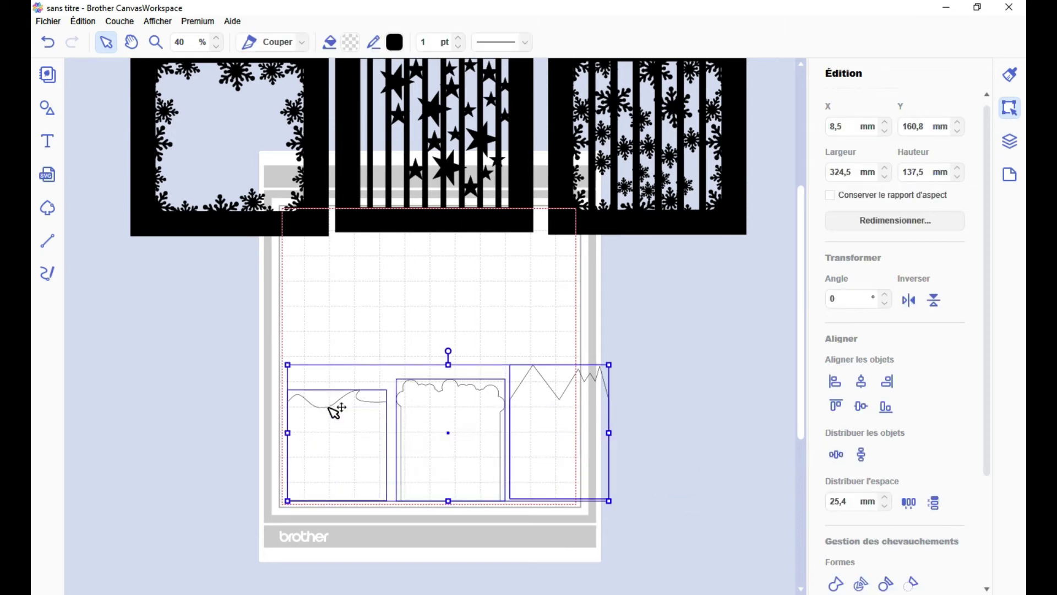
pyautogui.moveTo(477, 438); pyautogui.dragTo(462, 333)
pyautogui.click(496, 457)
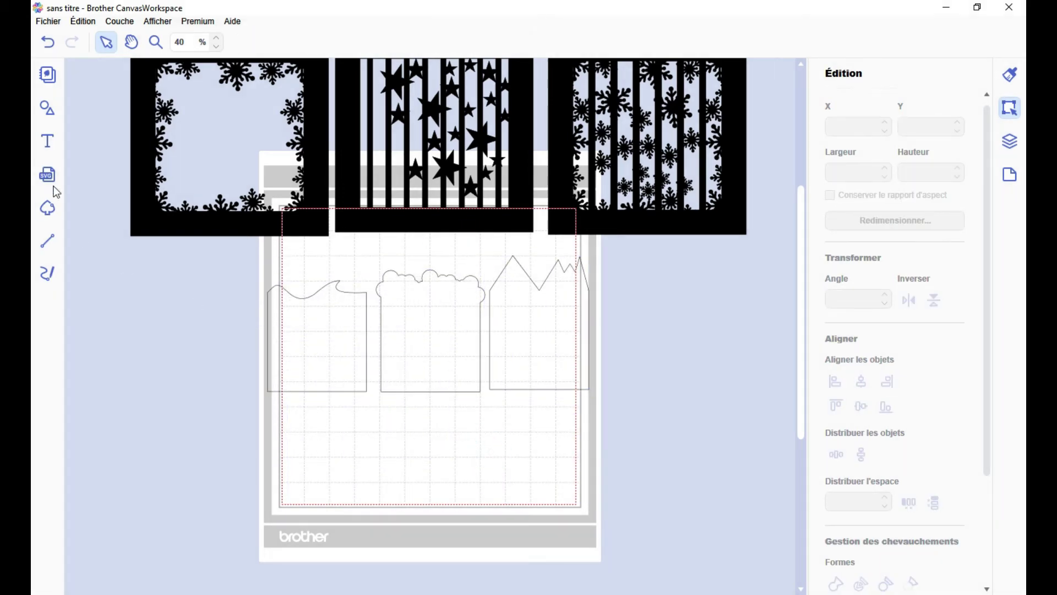
# Step: Add a plain square to the mat and position it below the row of three shapes
pyautogui.click(47, 112)
pyautogui.scroll(8, 163, 203)
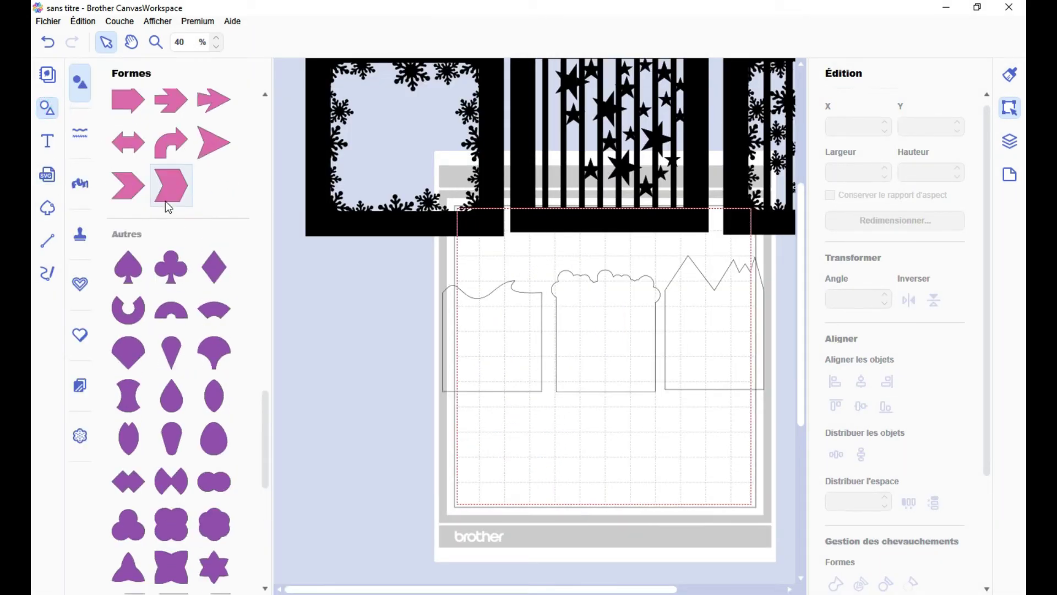
pyautogui.scroll(10, 168, 207)
pyautogui.moveTo(266, 282); pyautogui.dragTo(251, 91)
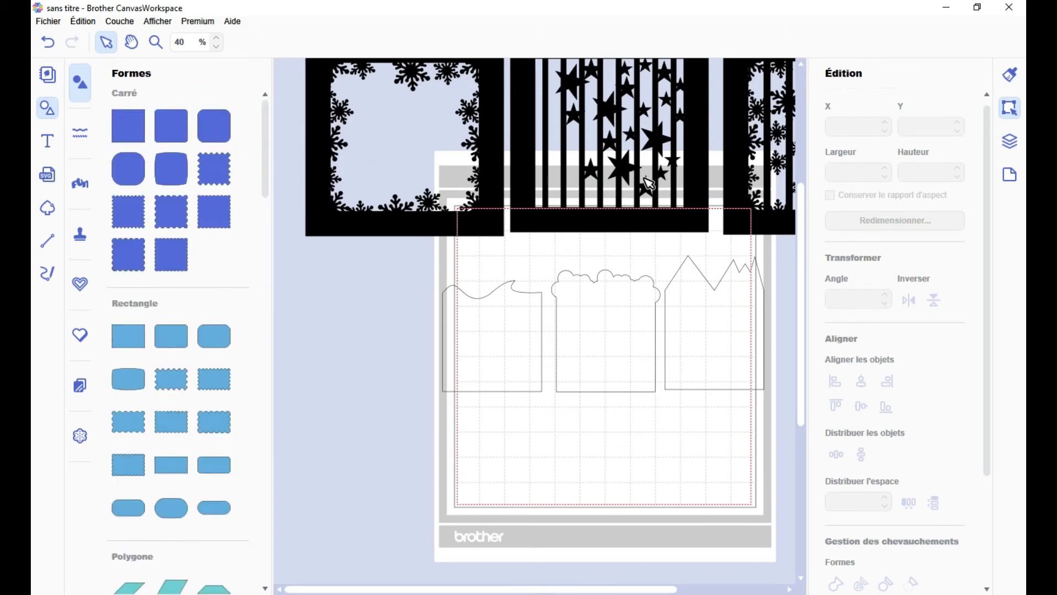
pyautogui.moveTo(133, 140); pyautogui.dragTo(536, 431)
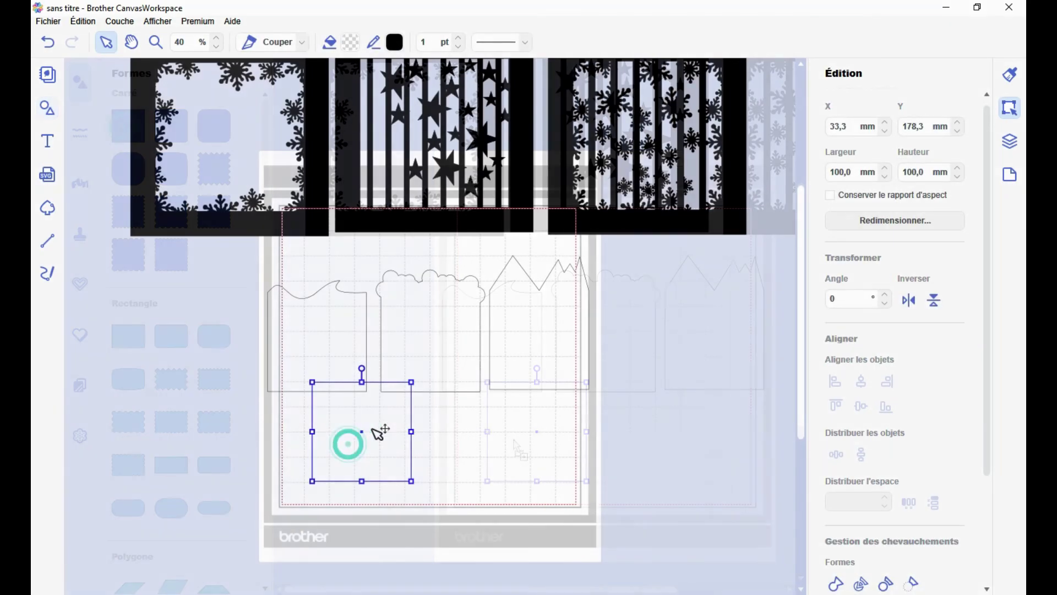
pyautogui.moveTo(380, 432); pyautogui.dragTo(448, 456)
# Step: Set the new square's width and height to 200 mm
pyautogui.doubleClick(841, 172)
pyautogui.write('150')
pyautogui.press('Return')
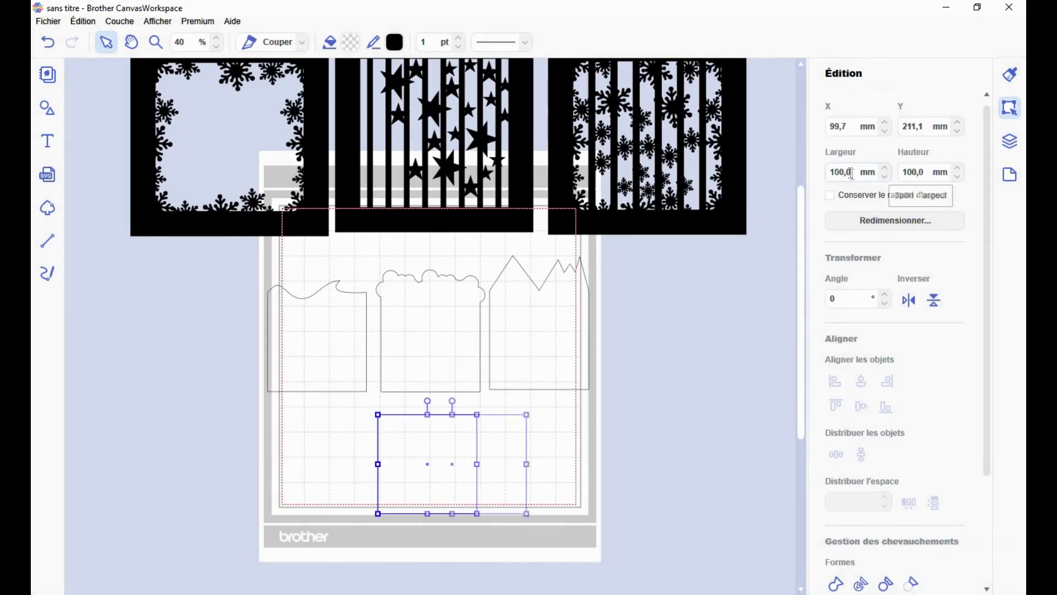
pyautogui.press('Return')
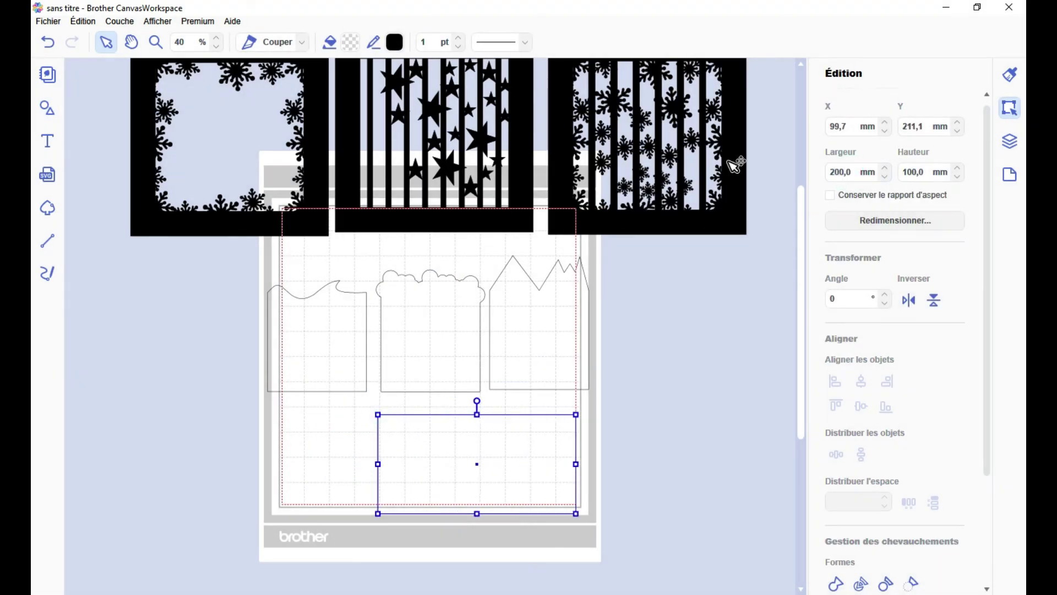
pyautogui.doubleClick(926, 172)
pyautogui.write('200')
pyautogui.press('Return')
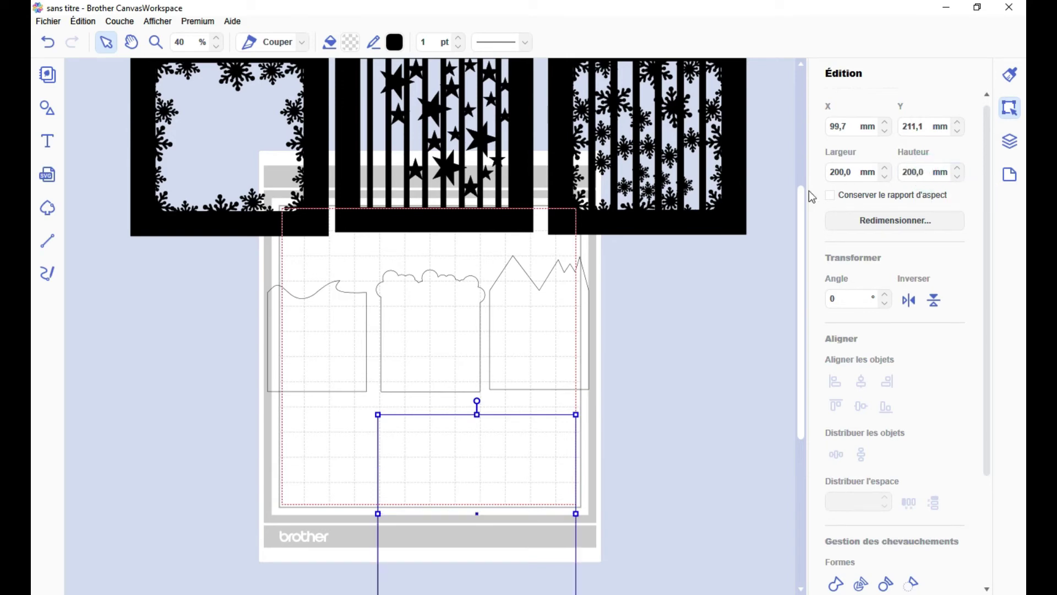
# Step: Move the three edge shapes off the mat to the left and bring the 200 mm square fully onto the mat
pyautogui.scroll(-3, 490, 330)
pyautogui.moveTo(618, 214); pyautogui.dragTo(260, 209)
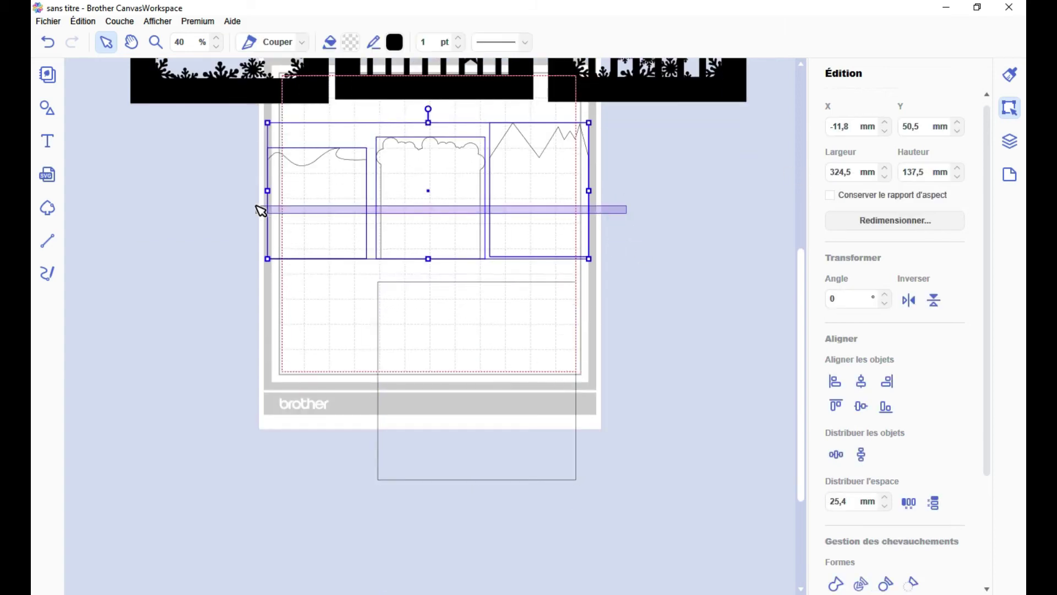
pyautogui.moveTo(429, 196); pyautogui.dragTo(83, 187)
pyautogui.click(405, 366)
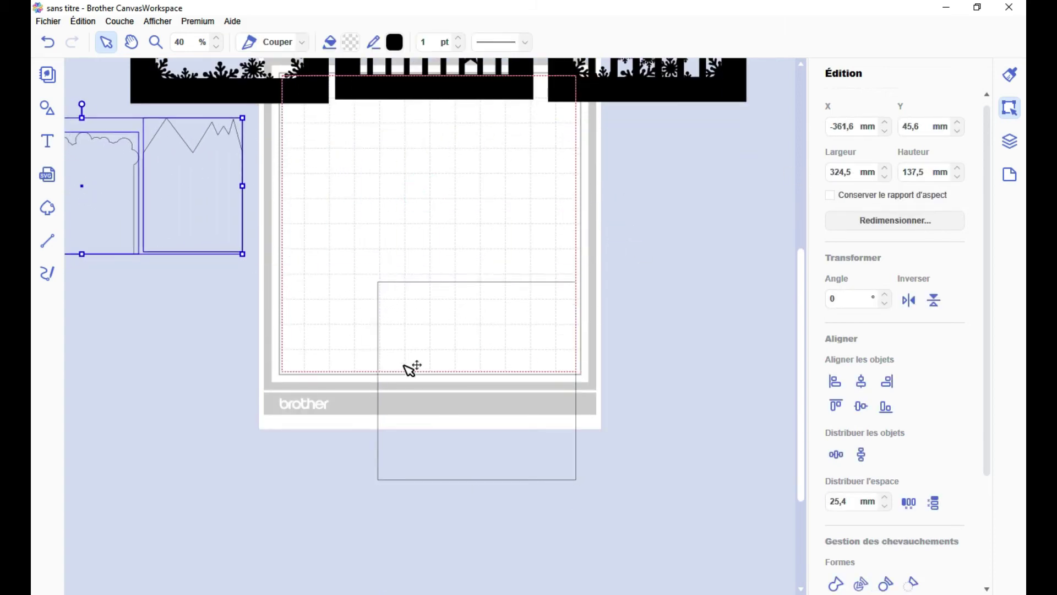
pyautogui.moveTo(366, 222); pyautogui.dragTo(371, 239)
pyautogui.scroll(3, 349, 378)
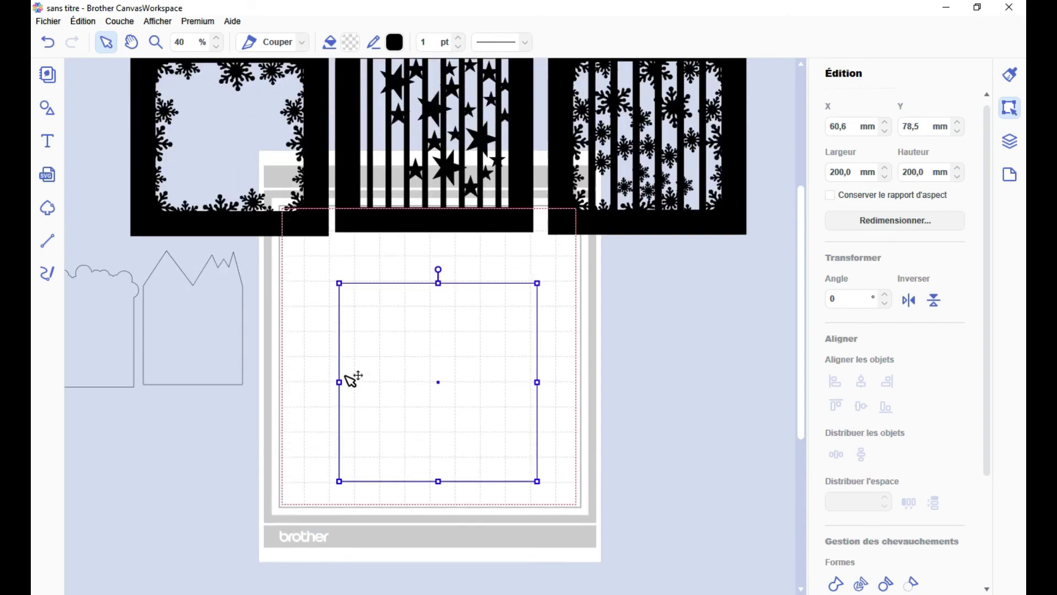
pyautogui.click(631, 422)
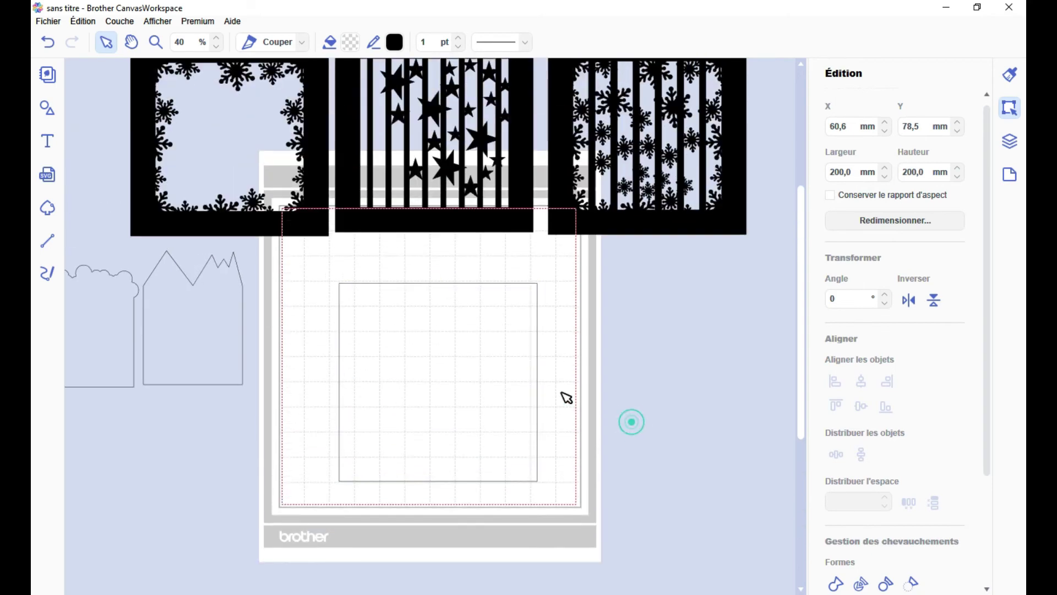
# Step: Import the palm leaf image, scale it down and place it in the lower left corner of the 200 mm square
pyautogui.click(50, 185)
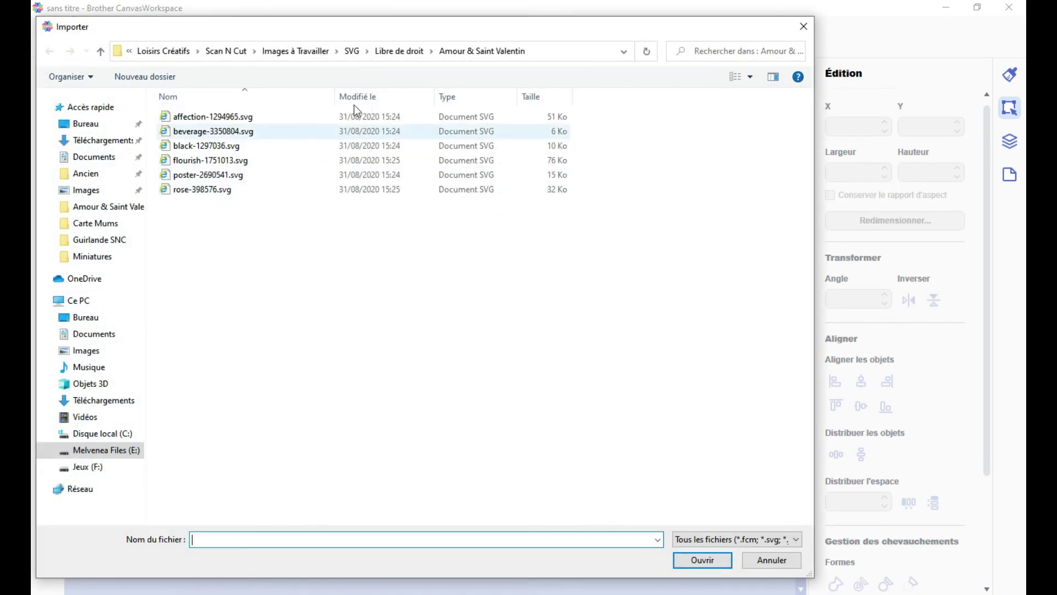
pyautogui.doubleClick(240, 187)
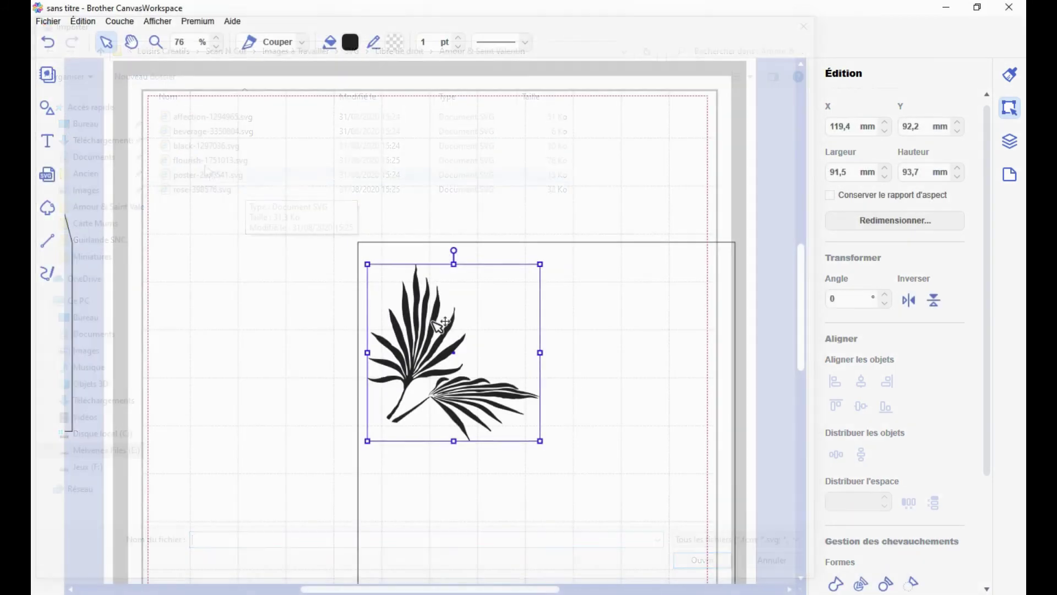
pyautogui.moveTo(432, 162); pyautogui.dragTo(416, 355)
pyautogui.moveTo(483, 389); pyautogui.dragTo(439, 381)
pyautogui.click(449, 494)
# Step: Combine the palm leaf motif with the 200 mm square using the overlap functions
pyautogui.click(358, 372)
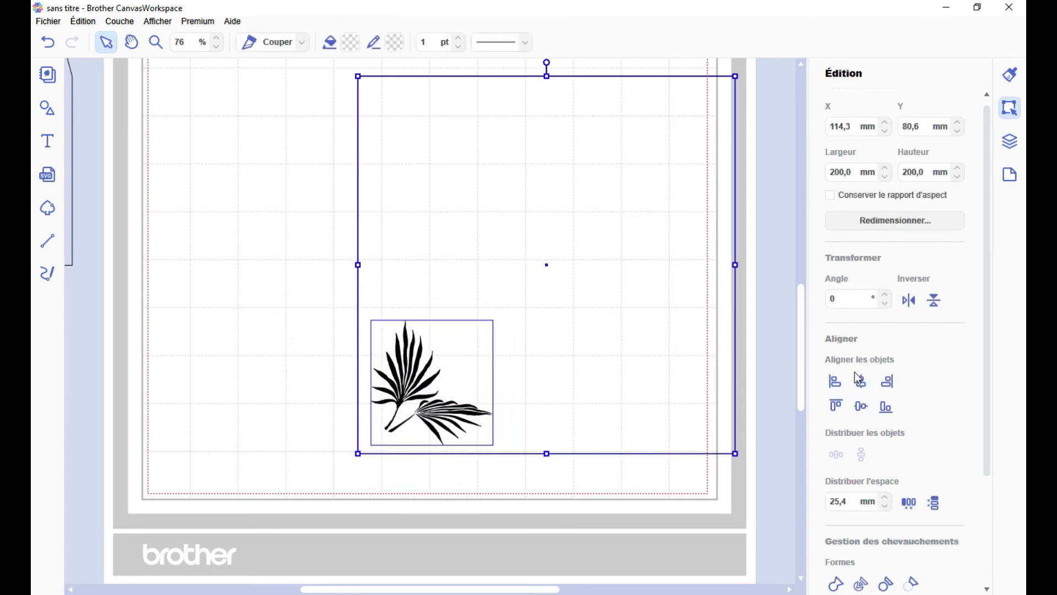
pyautogui.click(862, 581)
pyautogui.click(558, 440)
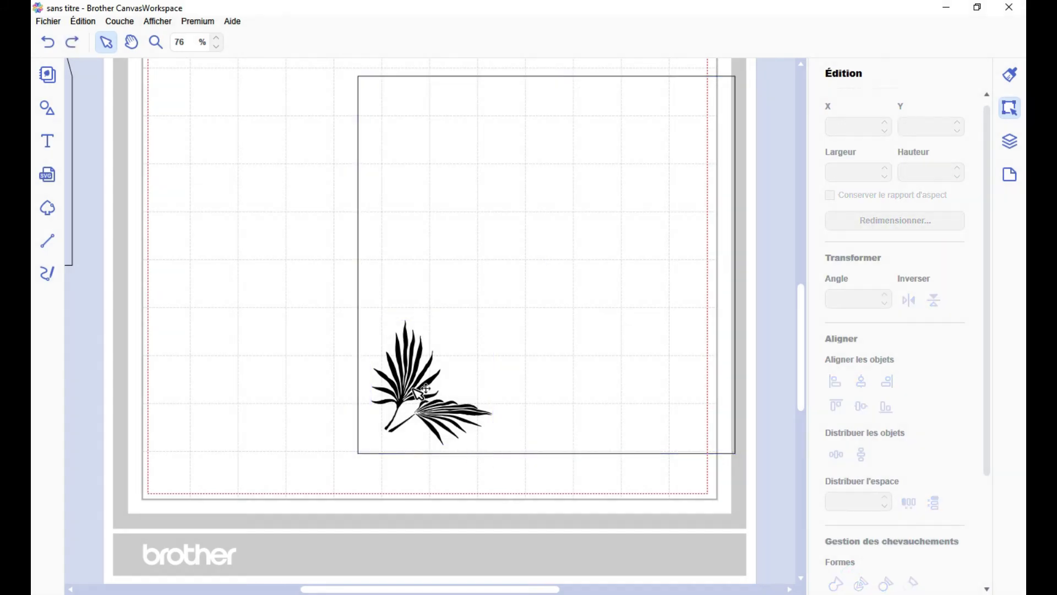
pyautogui.click(432, 389)
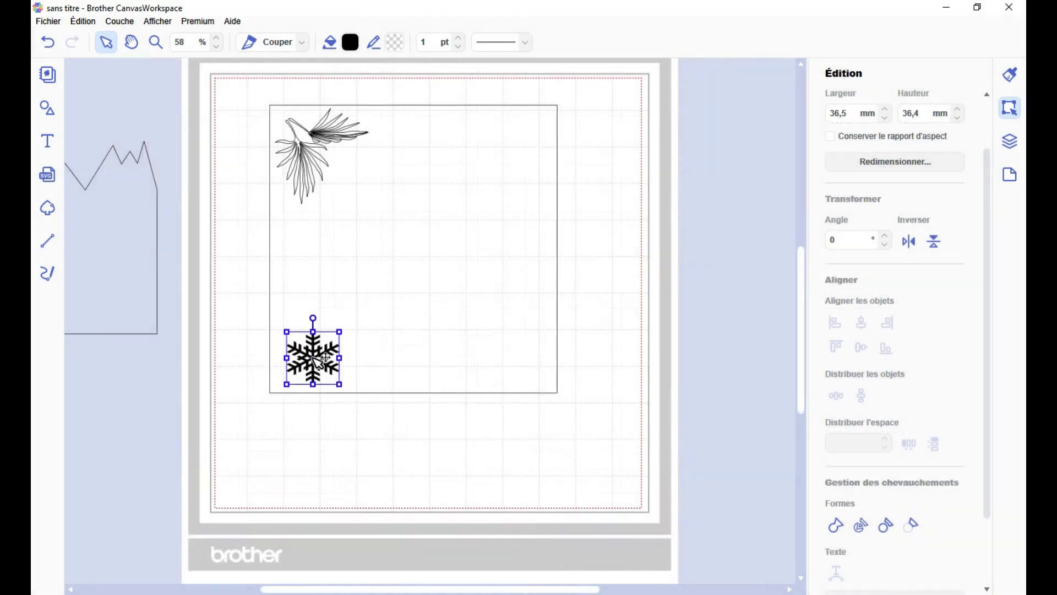
# Step: Duplicate the snowflake into a staggered row of five large and five small snowflakes across the lower part of the square
pyautogui.scroll(2, 354, 499)
pyautogui.moveTo(332, 409); pyautogui.dragTo(426, 440)
pyautogui.hotkey('ctrl', 'v')
pyautogui.moveTo(708, 528); pyautogui.dragTo(324, 326)
pyautogui.moveTo(734, 512); pyautogui.dragTo(241, 326)
pyautogui.moveTo(624, 475); pyautogui.dragTo(619, 269)
pyautogui.moveTo(732, 488); pyautogui.dragTo(234, 314)
pyautogui.moveTo(454, 270); pyautogui.dragTo(485, 489)
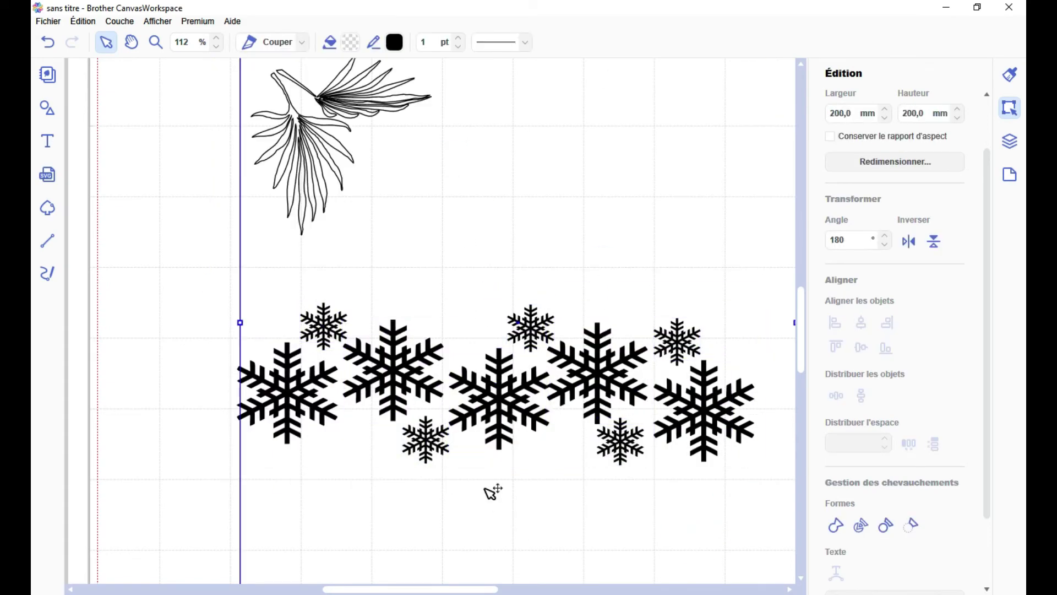
# Step: Combine the row of snowflakes with the square so they become cut-outs in one solid black panel
pyautogui.scroll(-5, 493, 492)
pyautogui.click(861, 526)
pyautogui.moveTo(437, 239); pyautogui.dragTo(553, 317)
pyautogui.scroll(2, 604, 451)
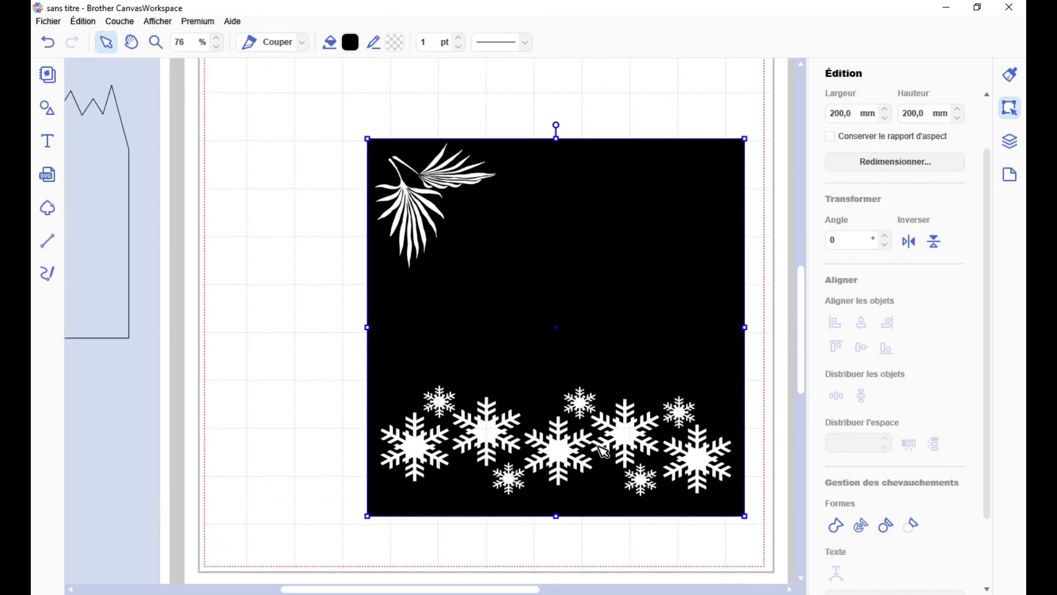
# Step: Move the leaf and snowflake panel off the mat to the right and nudge the cloud-topped shape slightly upward
pyautogui.moveTo(642, 349); pyautogui.dragTo(545, 324)
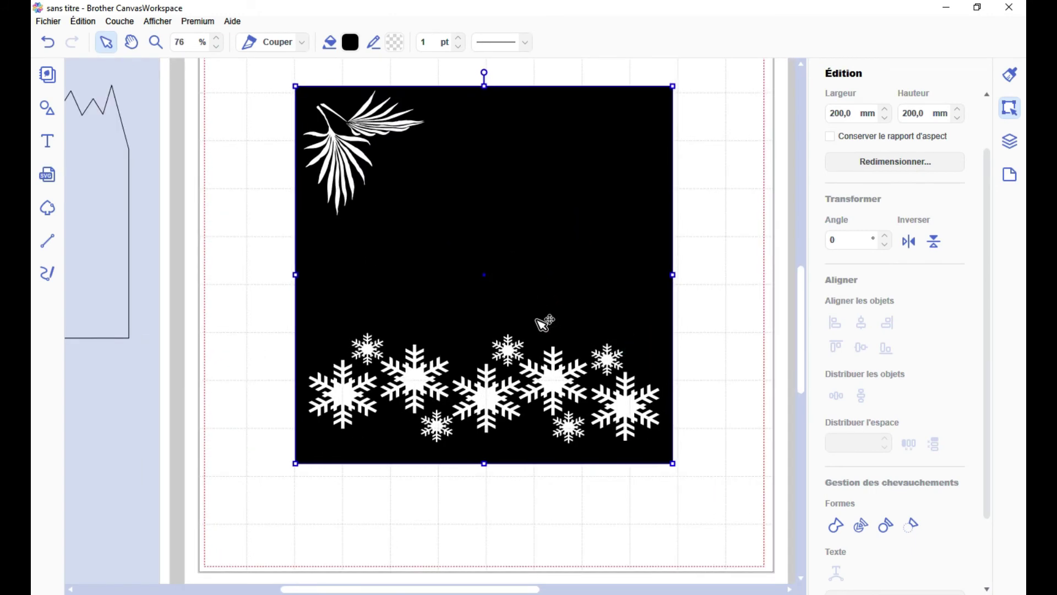
pyautogui.scroll(-3, 545, 323)
pyautogui.moveTo(457, 275)
pyautogui.mouseDown()
pyautogui.moveTo(673, 265)
pyautogui.moveTo(466, 280)
pyautogui.mouseUp()
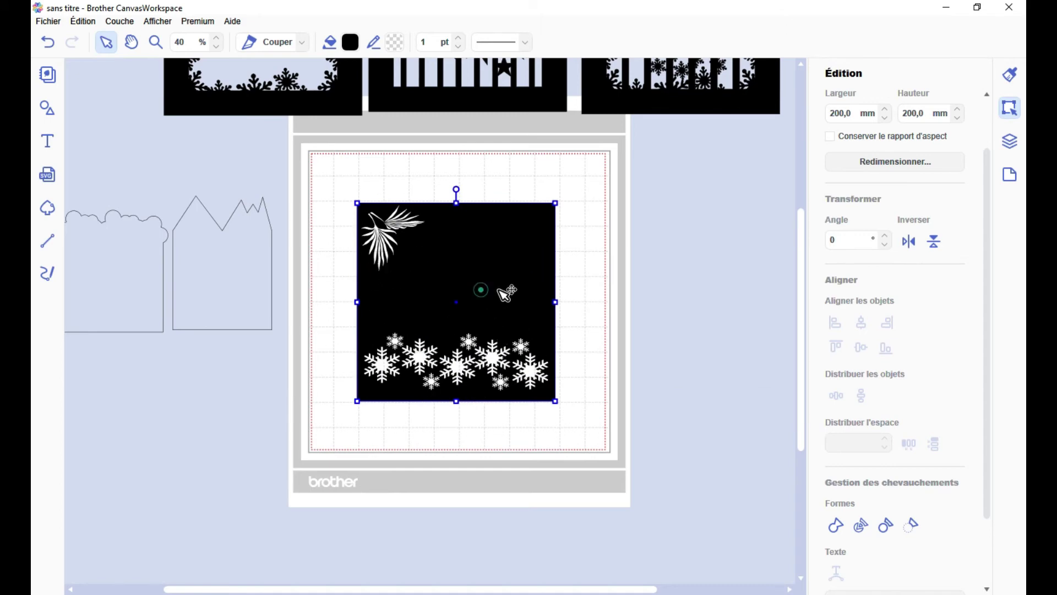
pyautogui.moveTo(479, 290); pyautogui.dragTo(768, 236)
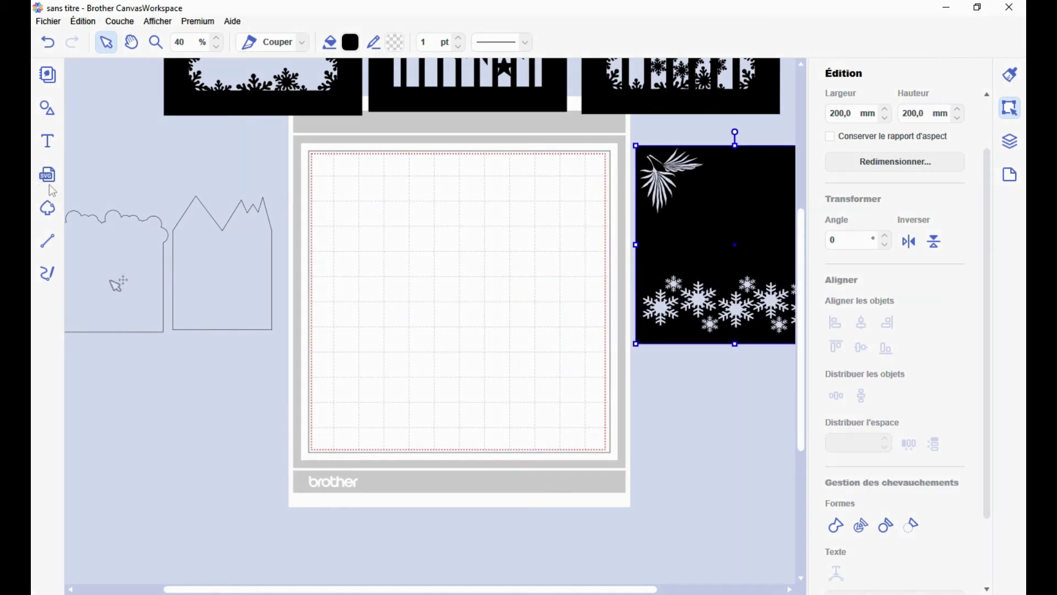
pyautogui.moveTo(117, 284)
pyautogui.mouseDown()
pyautogui.moveTo(419, 358)
pyautogui.moveTo(242, 318)
pyautogui.moveTo(160, 273)
pyautogui.moveTo(116, 269)
pyautogui.mouseUp()
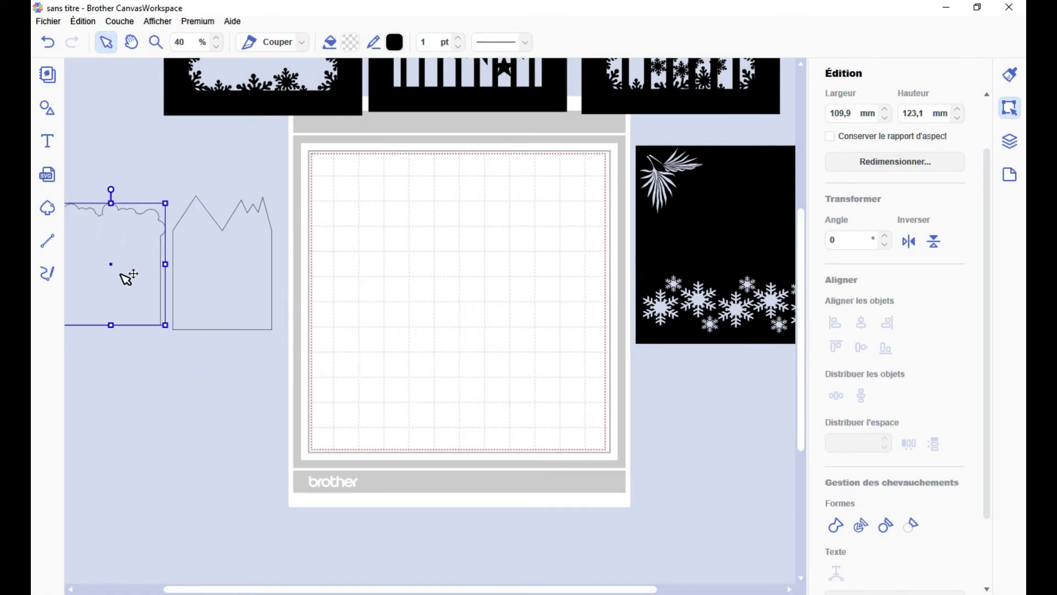
# Step: Insert a 100 mm square and line its upper edge with overlapping copies of the large and small snowflake motifs
pyautogui.click(56, 108)
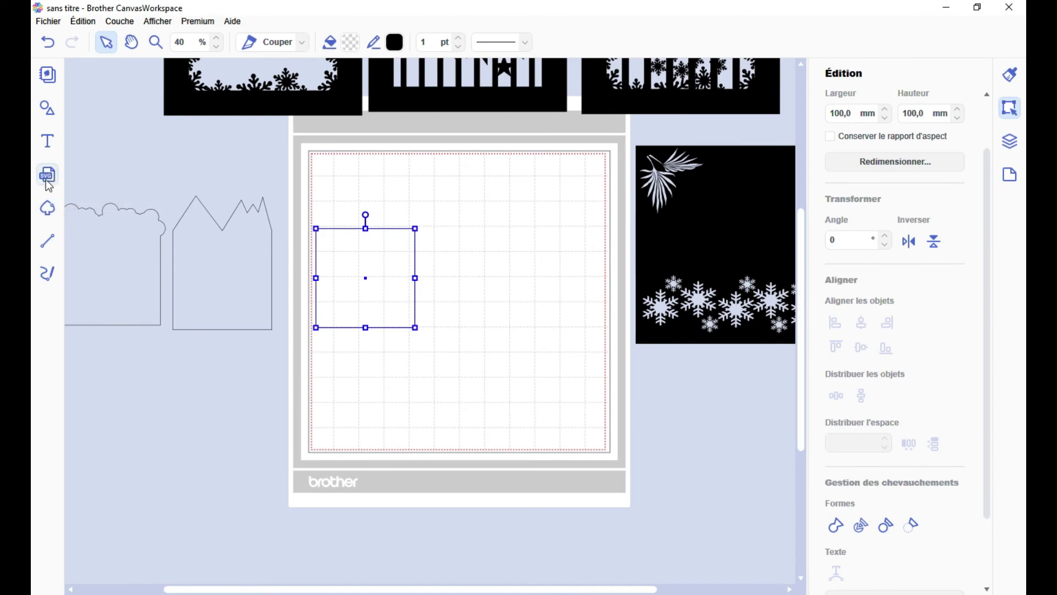
pyautogui.click(47, 175)
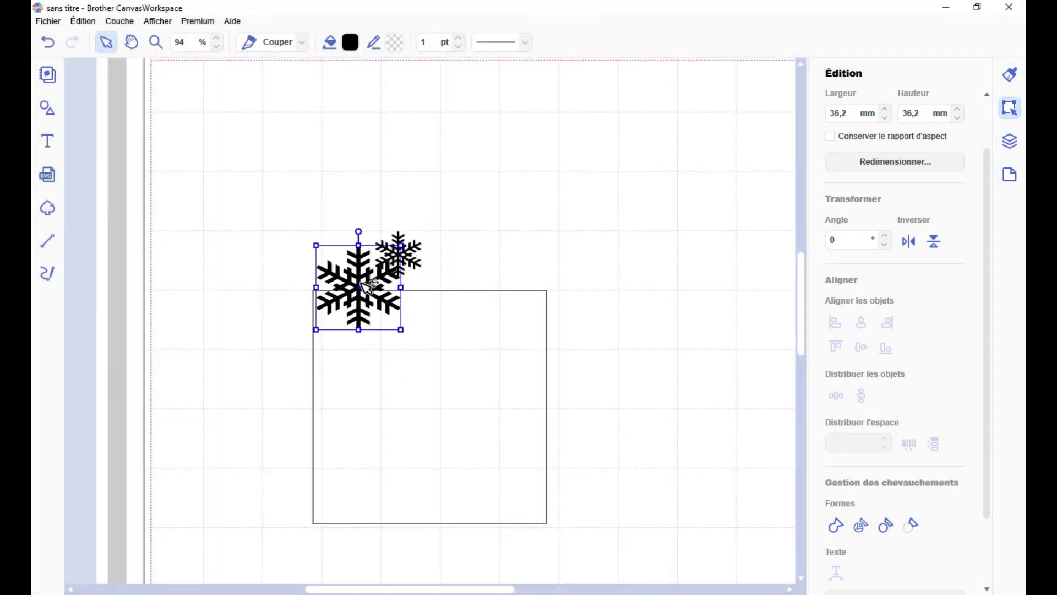
pyautogui.moveTo(357, 283); pyautogui.dragTo(471, 269)
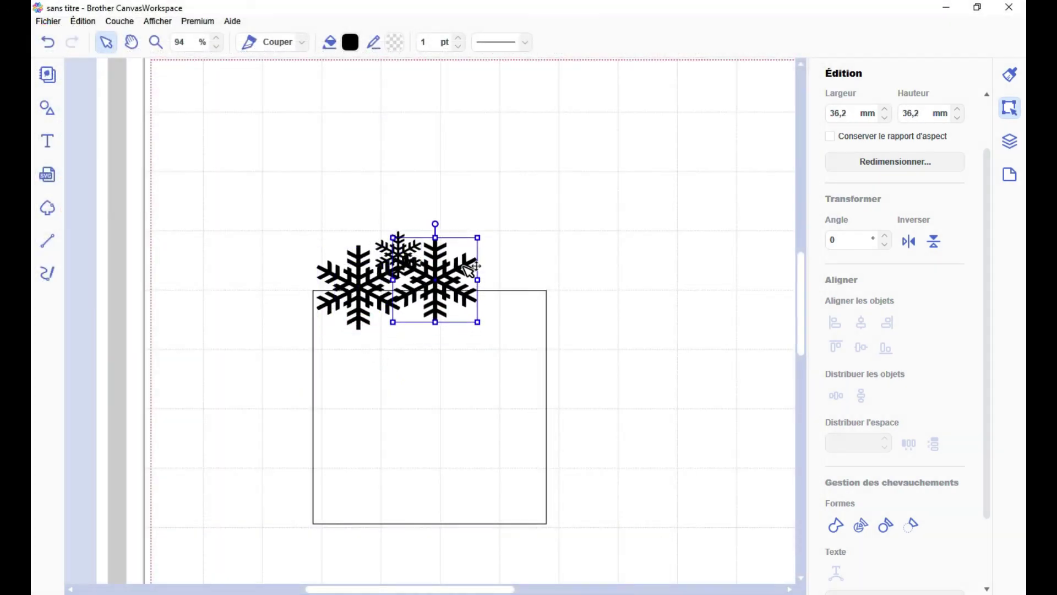
pyautogui.moveTo(398, 251); pyautogui.dragTo(483, 235)
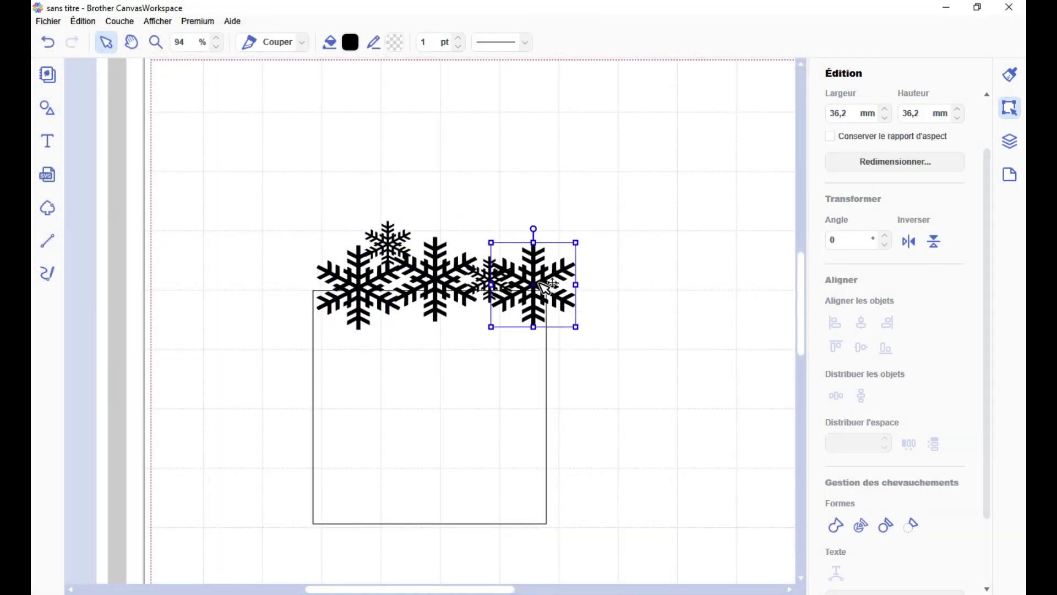
pyautogui.moveTo(542, 287); pyautogui.dragTo(553, 305)
pyautogui.hotkey('ctrl', 'v')
pyautogui.moveTo(429, 408); pyautogui.dragTo(409, 508)
pyautogui.moveTo(507, 297); pyautogui.dragTo(524, 256)
pyautogui.moveTo(642, 388); pyautogui.dragTo(292, 201)
pyautogui.moveTo(470, 471); pyautogui.dragTo(512, 380)
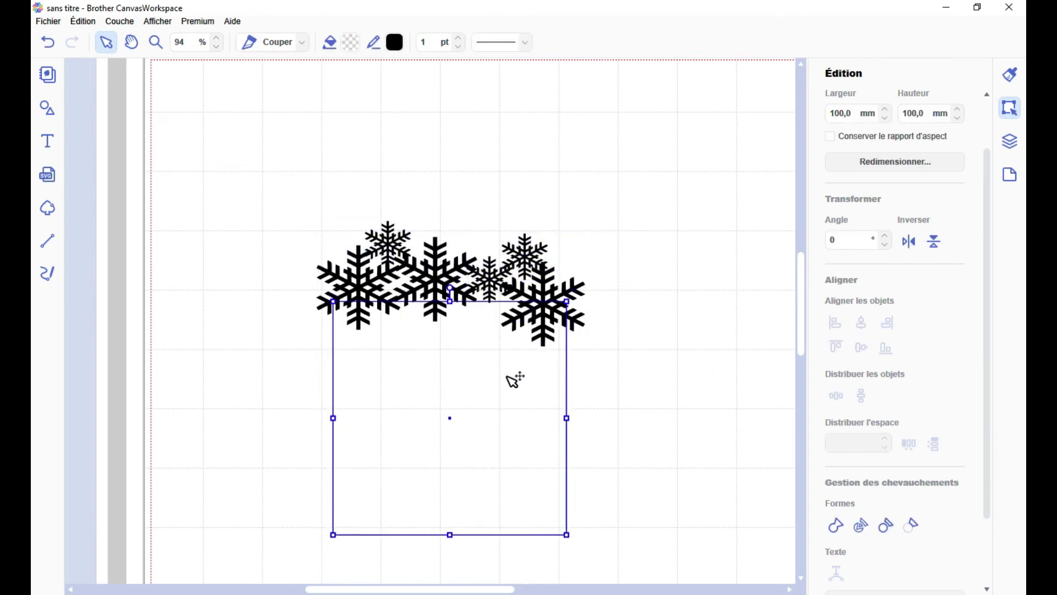
# Step: Center the snowflakes horizontally with the square and merge them into a single outline
pyautogui.moveTo(641, 562); pyautogui.dragTo(292, 201)
pyautogui.click(861, 323)
pyautogui.click(835, 526)
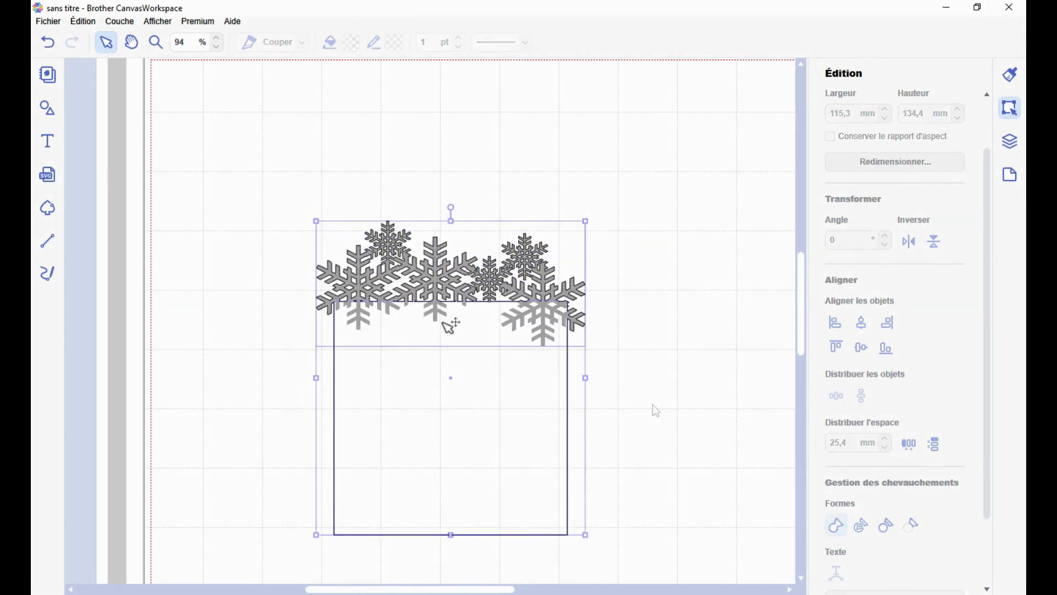
pyautogui.click(654, 410)
pyautogui.scroll(-4, 449, 323)
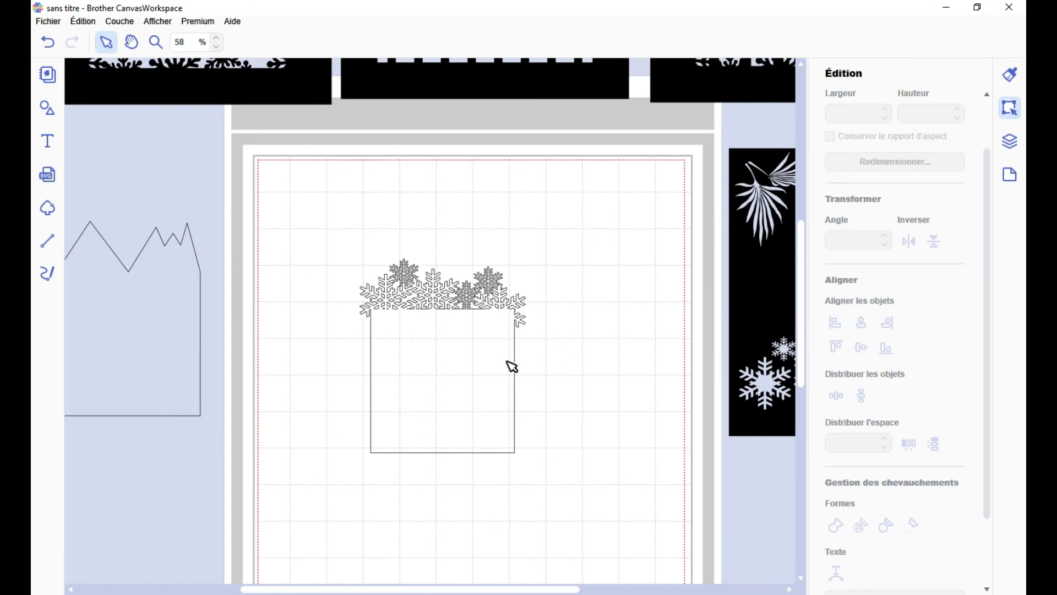
# Step: Arrange the jagged, snowflake, wavy and cloud-topped shapes side by side in a row near the mat's lower edge
pyautogui.scroll(-2, 512, 366)
pyautogui.moveTo(197, 308); pyautogui.dragTo(296, 337)
pyautogui.click(96, 312)
pyautogui.moveTo(96, 313); pyautogui.dragTo(545, 338)
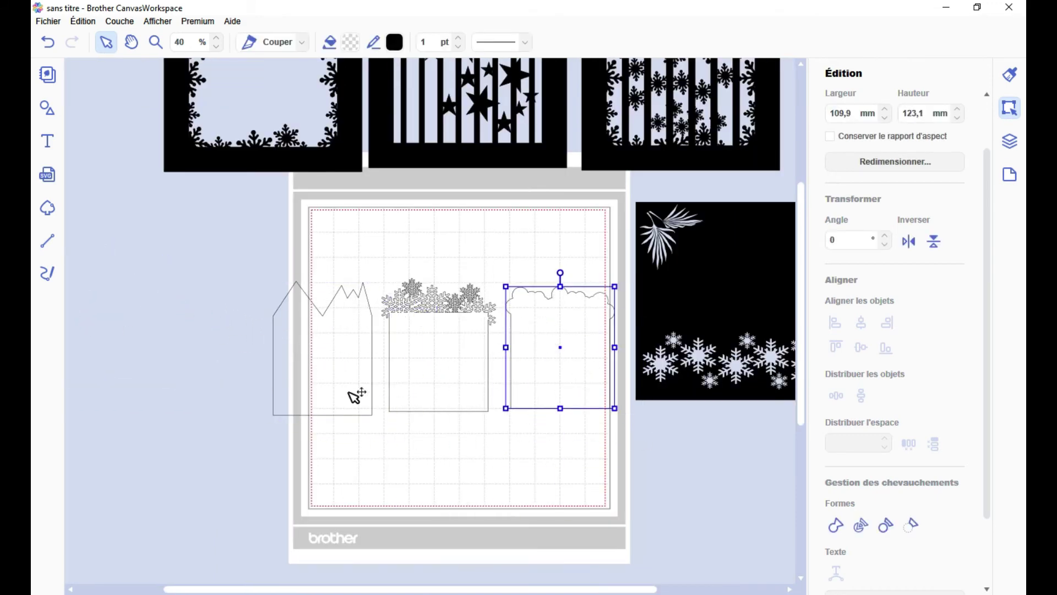
pyautogui.scroll(-2, 300, 391)
pyautogui.moveTo(174, 347); pyautogui.dragTo(384, 428)
pyautogui.click(506, 490)
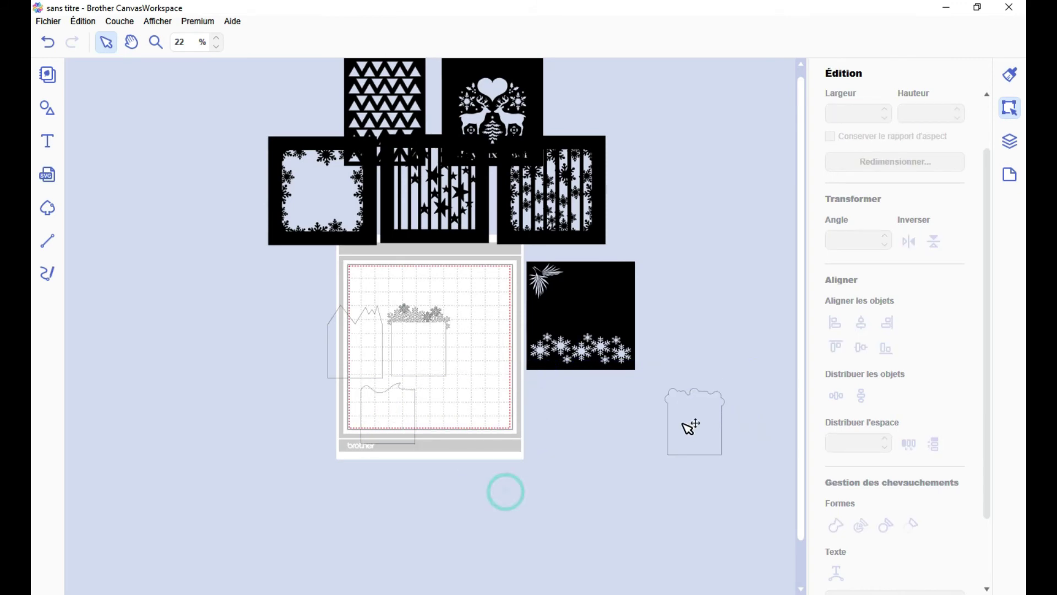
pyautogui.moveTo(683, 424); pyautogui.dragTo(440, 419)
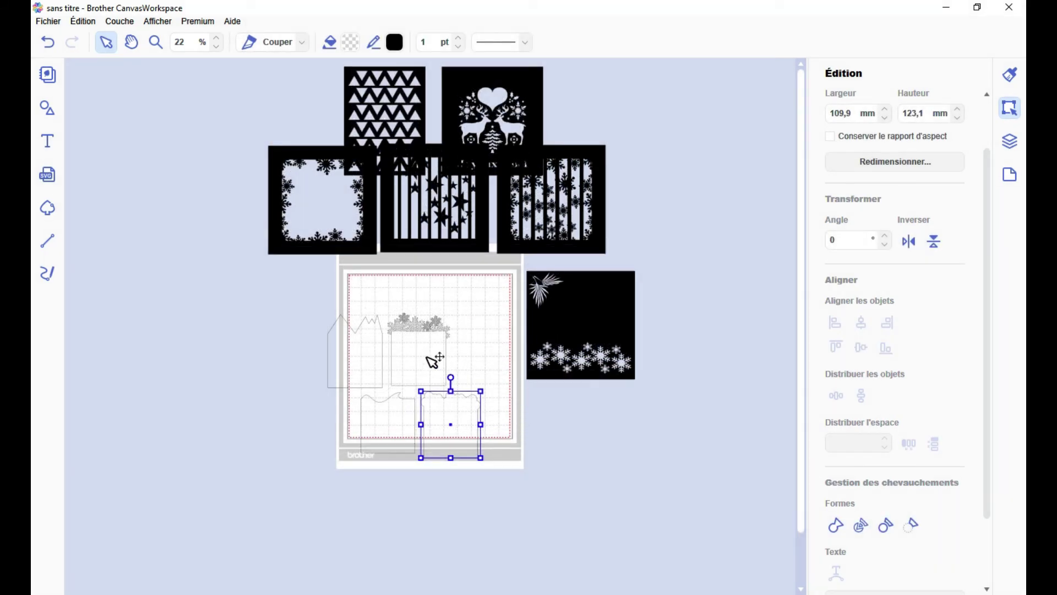
pyautogui.moveTo(430, 357); pyautogui.dragTo(342, 425)
pyautogui.moveTo(365, 358); pyautogui.dragTo(278, 429)
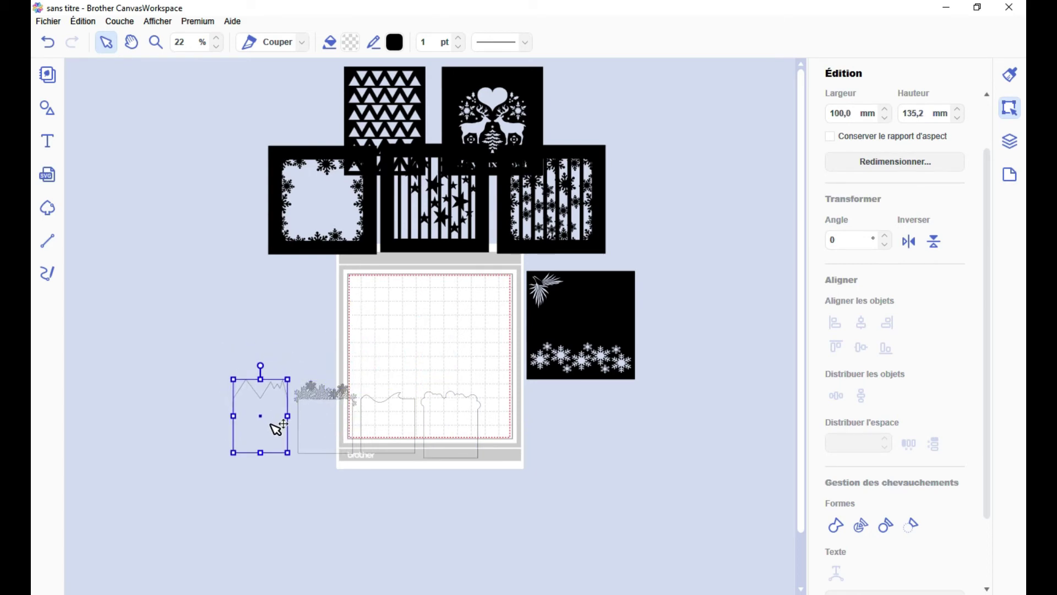
# Step: Align the four edged shapes along their bottoms and move the row down toward the space below the mat
pyautogui.moveTo(473, 501); pyautogui.dragTo(247, 393)
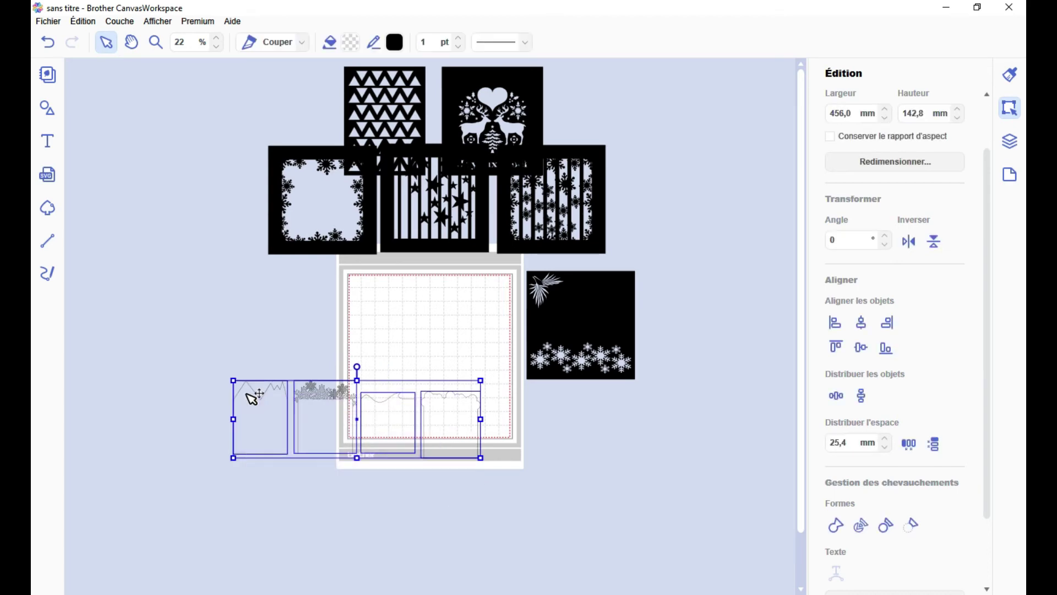
pyautogui.click(862, 348)
pyautogui.click(887, 348)
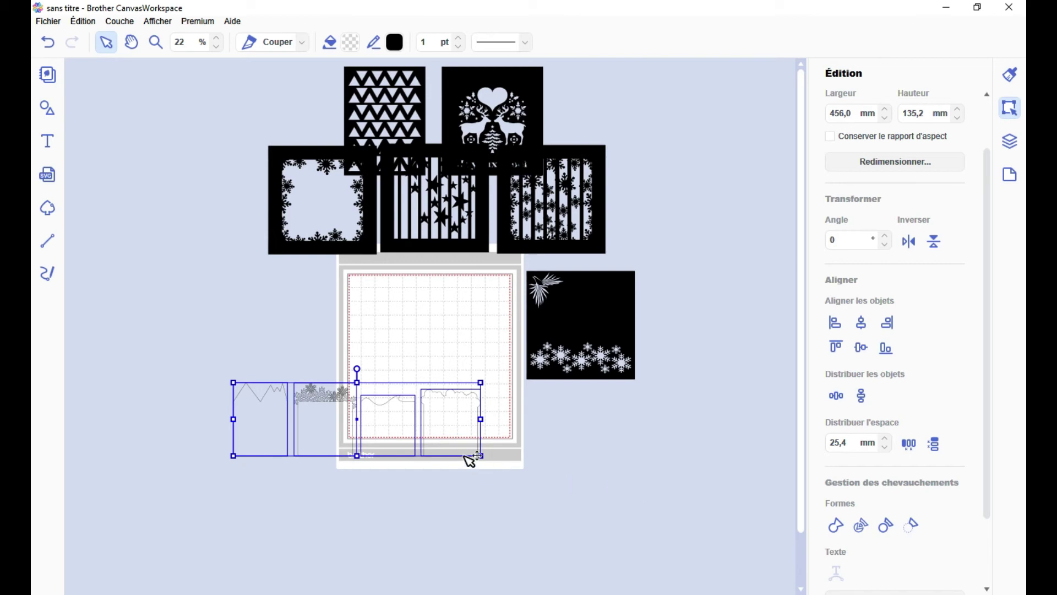
pyautogui.scroll(3, 471, 459)
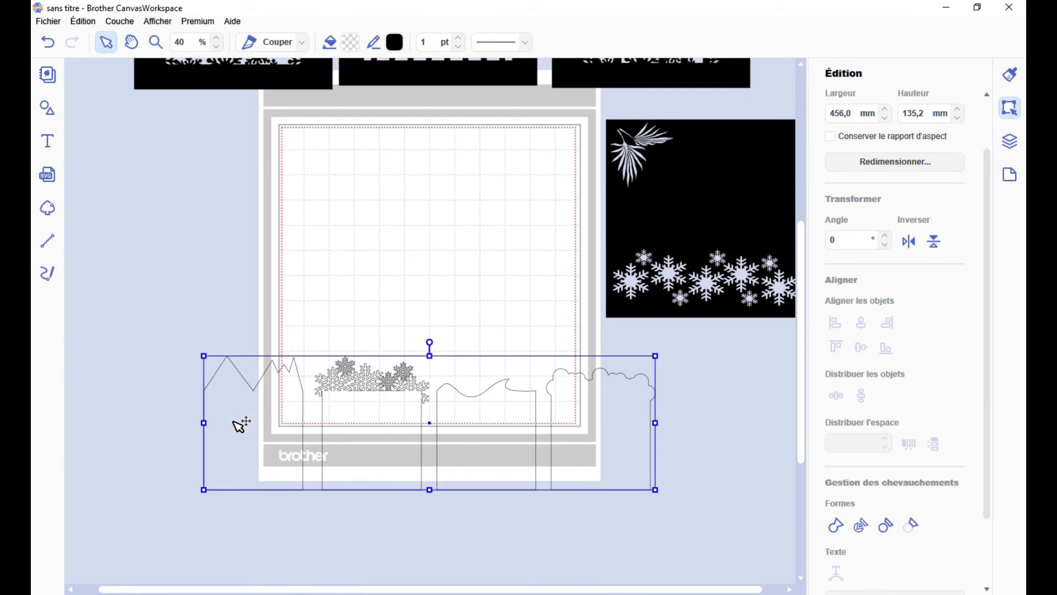
pyautogui.moveTo(281, 444); pyautogui.dragTo(269, 512)
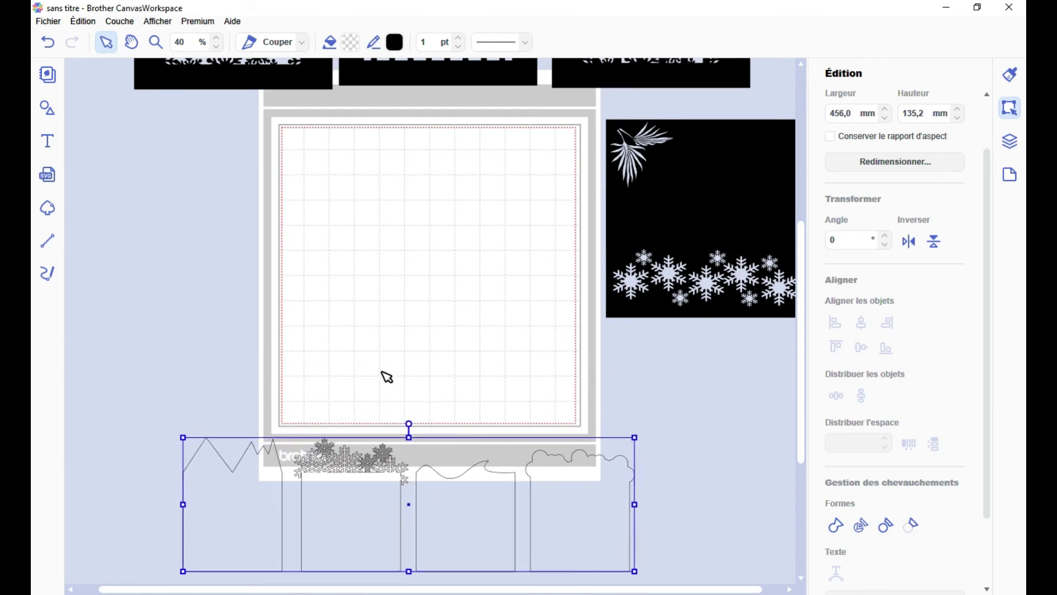
# Step: Line up the leaf and snowflake panel with the three framed panels directly above the row of edged shapes
pyautogui.moveTo(715, 175); pyautogui.dragTo(193, 302)
pyautogui.moveTo(599, 72); pyautogui.dragTo(596, 449)
pyautogui.click(528, 176)
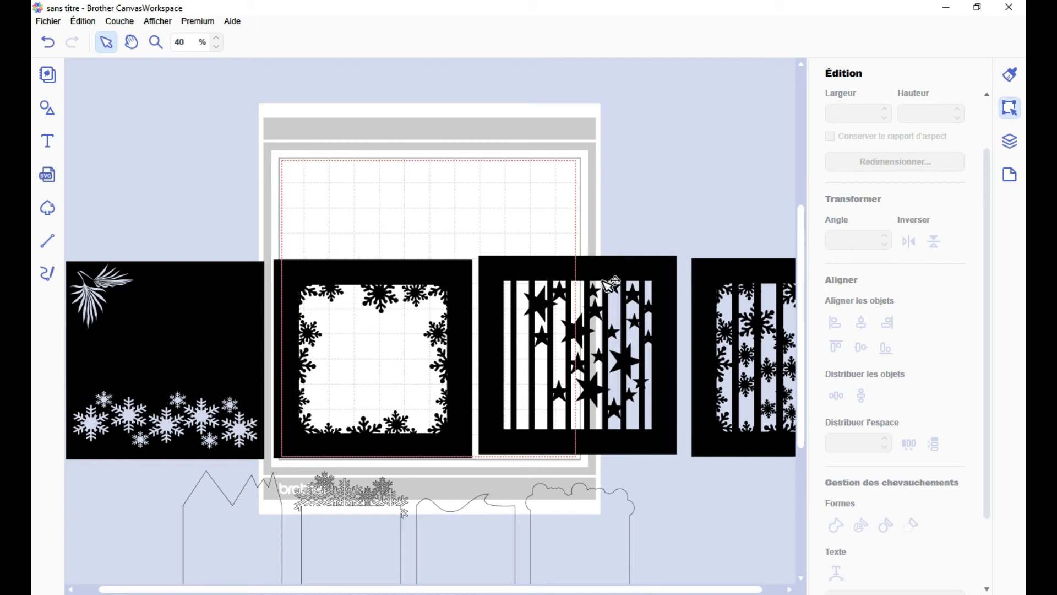
pyautogui.moveTo(452, 590); pyautogui.dragTo(473, 590)
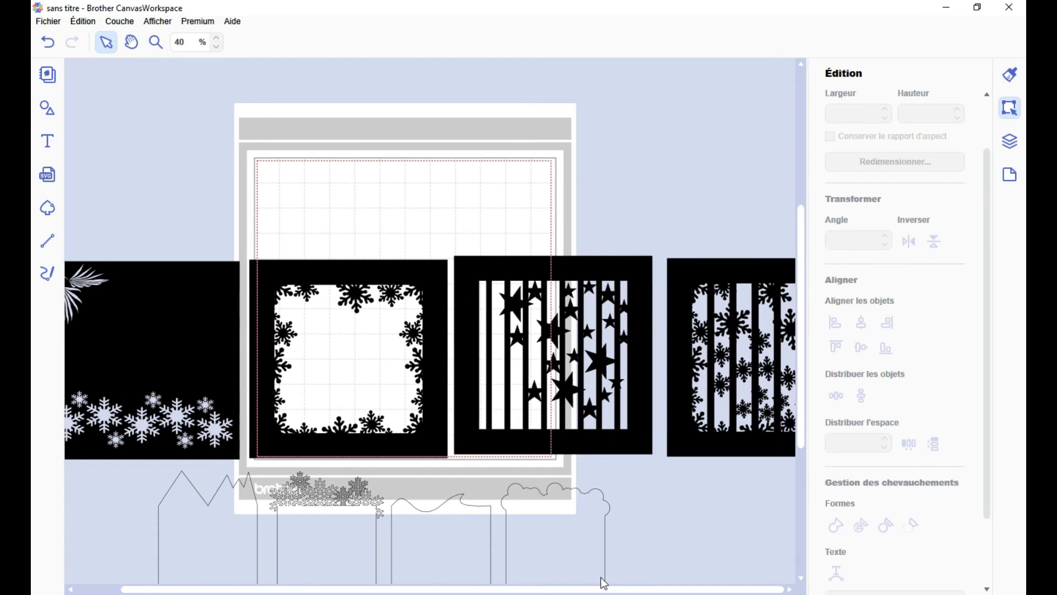
# Step: Move the triangle-pattern and Joyeux Noël panels down to sit just above the row of framed panels
pyautogui.scroll(5, 425, 487)
pyautogui.moveTo(546, 286); pyautogui.dragTo(328, 148)
pyautogui.moveTo(396, 177); pyautogui.dragTo(385, 445)
pyautogui.scroll(-2, 520, 275)
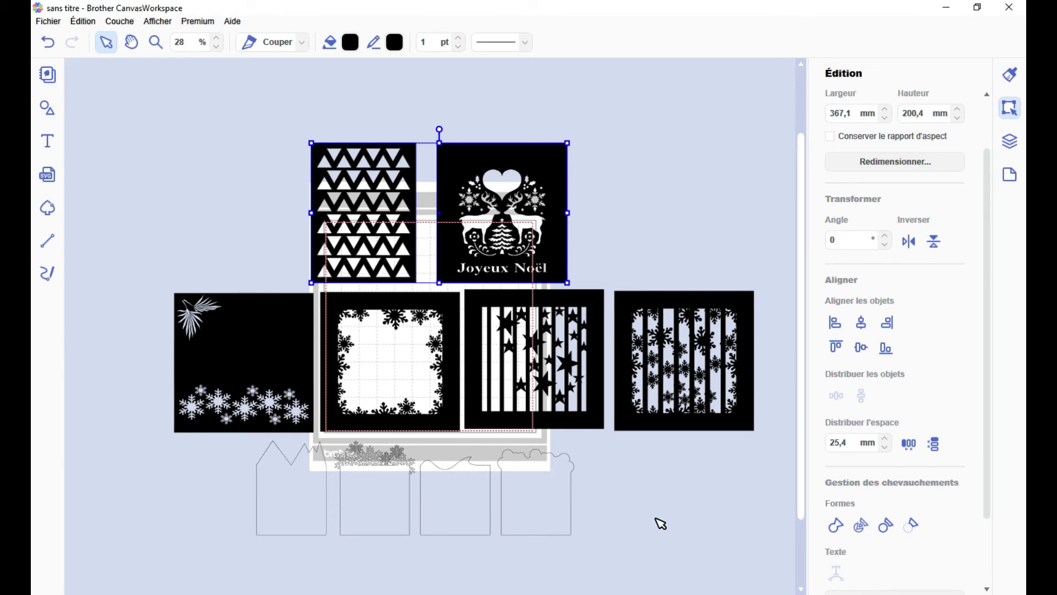
# Step: Fill the four edged shapes with black (#000000)
pyautogui.moveTo(685, 542); pyautogui.dragTo(284, 484)
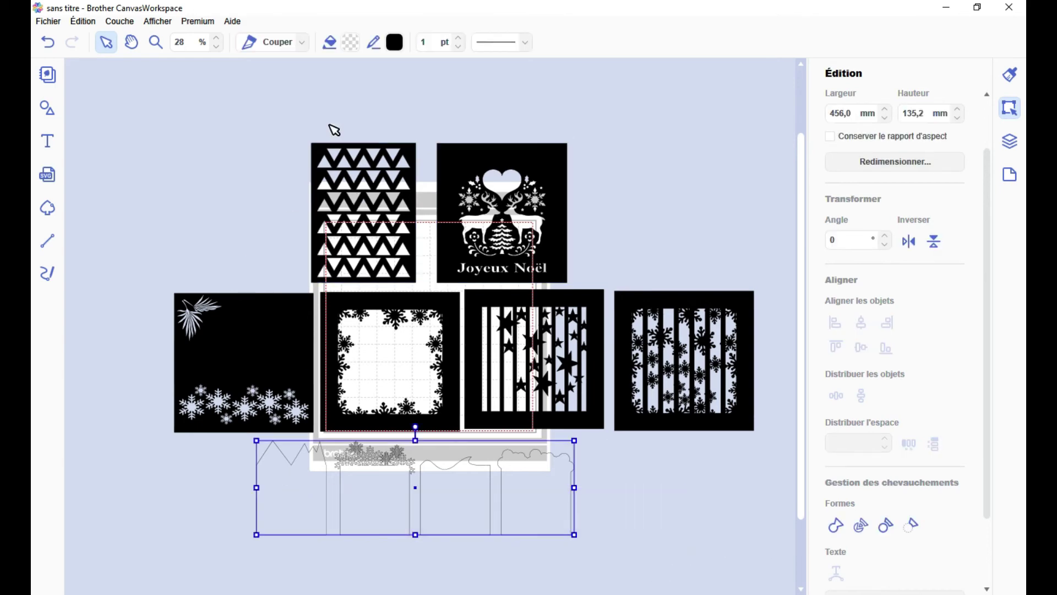
pyautogui.click(351, 49)
pyautogui.click(343, 359)
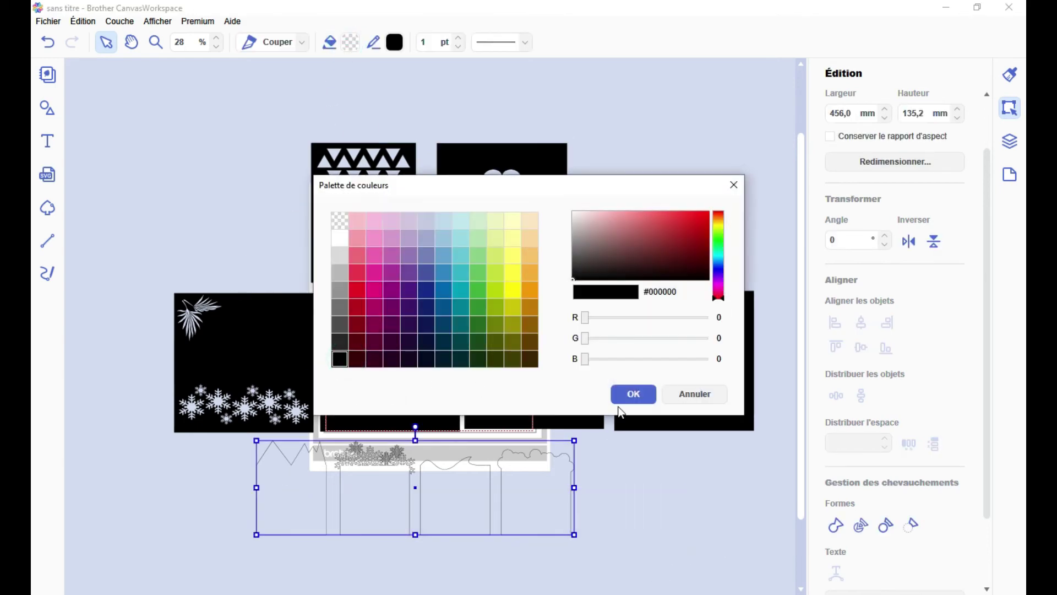
pyautogui.click(639, 392)
pyautogui.click(696, 514)
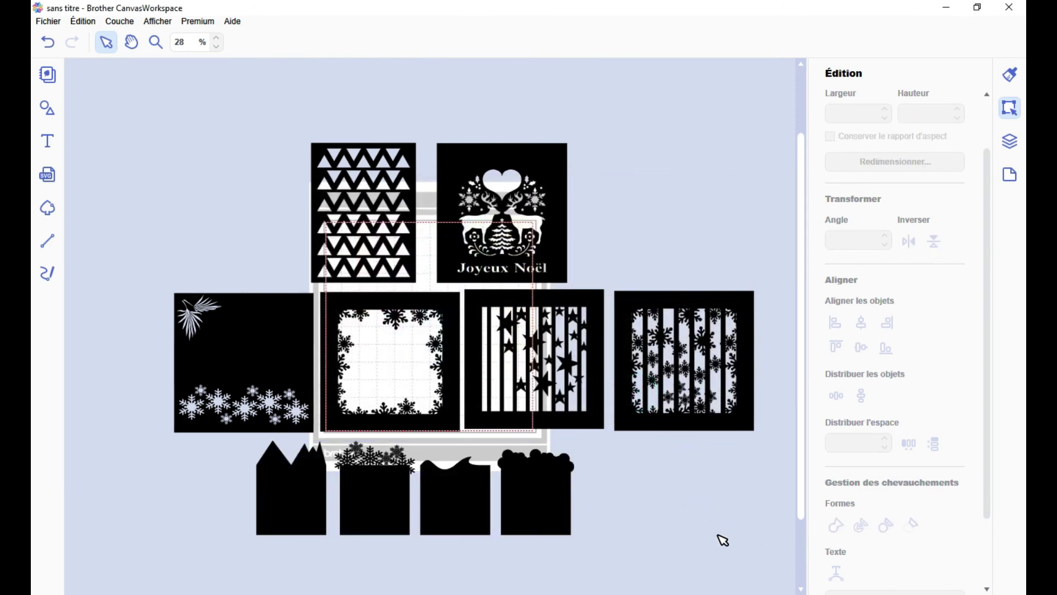
# Step: Move the four filled shapes below the mat and rearrange the leaf, snowflake frame, star and striped snowflake panels around them
pyautogui.scroll(-3, 654, 540)
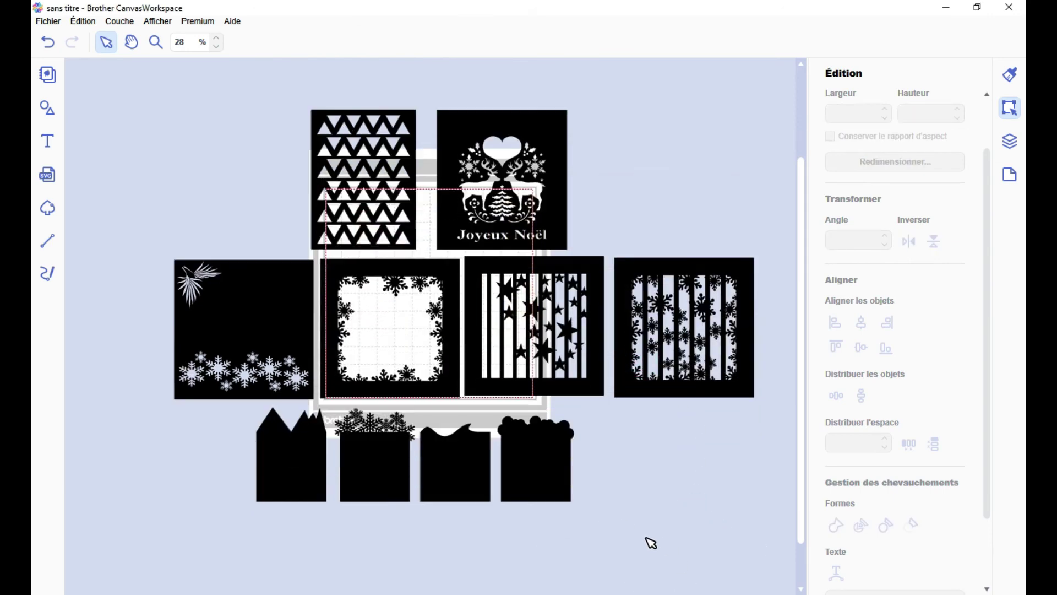
pyautogui.moveTo(605, 467); pyautogui.dragTo(260, 397)
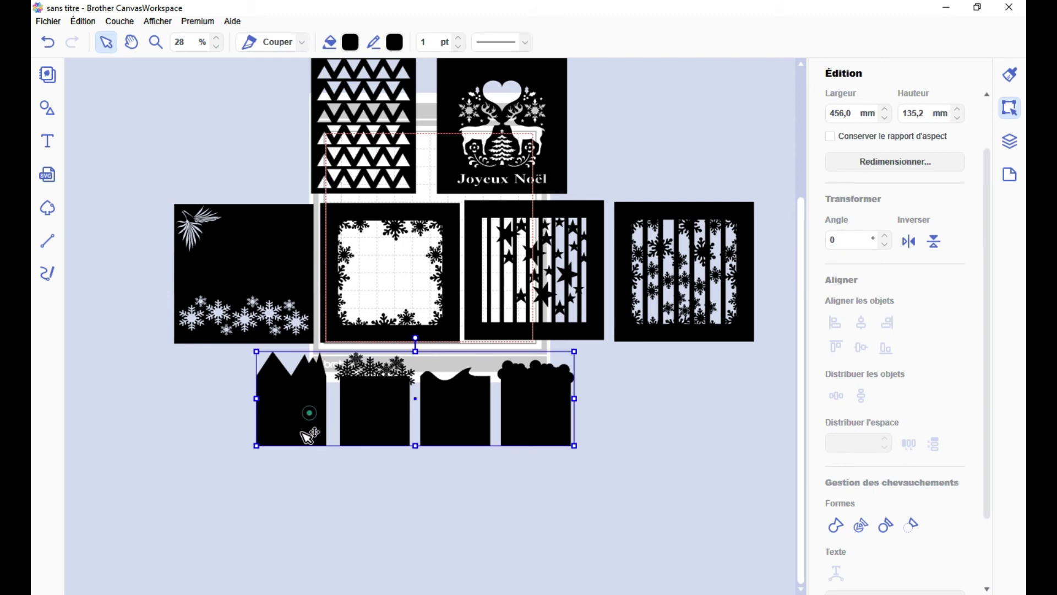
pyautogui.moveTo(315, 416); pyautogui.dragTo(195, 526)
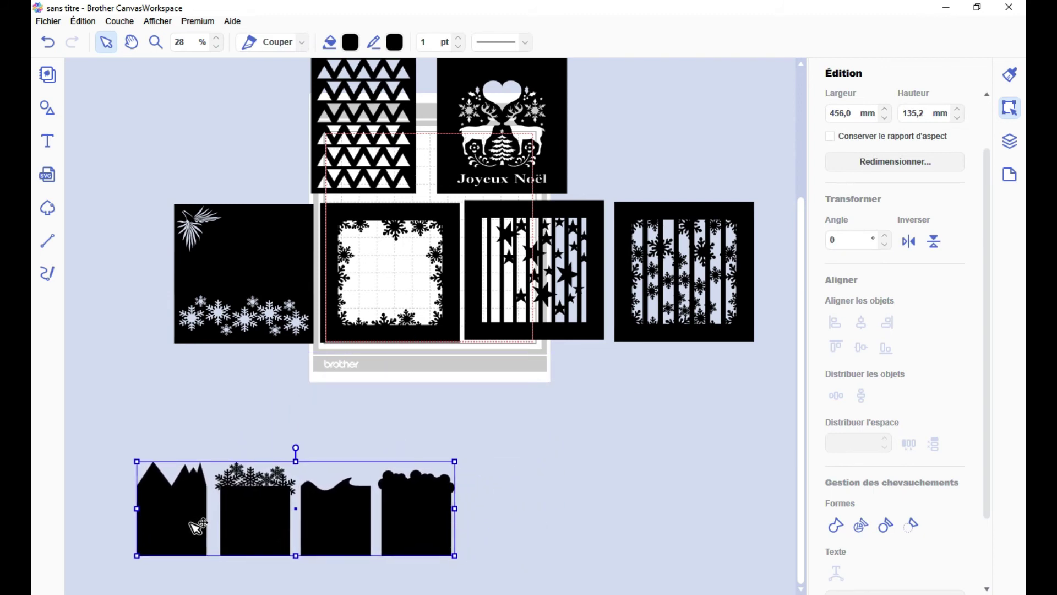
pyautogui.moveTo(288, 271); pyautogui.dragTo(257, 374)
pyautogui.moveTo(463, 312); pyautogui.dragTo(605, 520)
pyautogui.moveTo(610, 315); pyautogui.dragTo(448, 427)
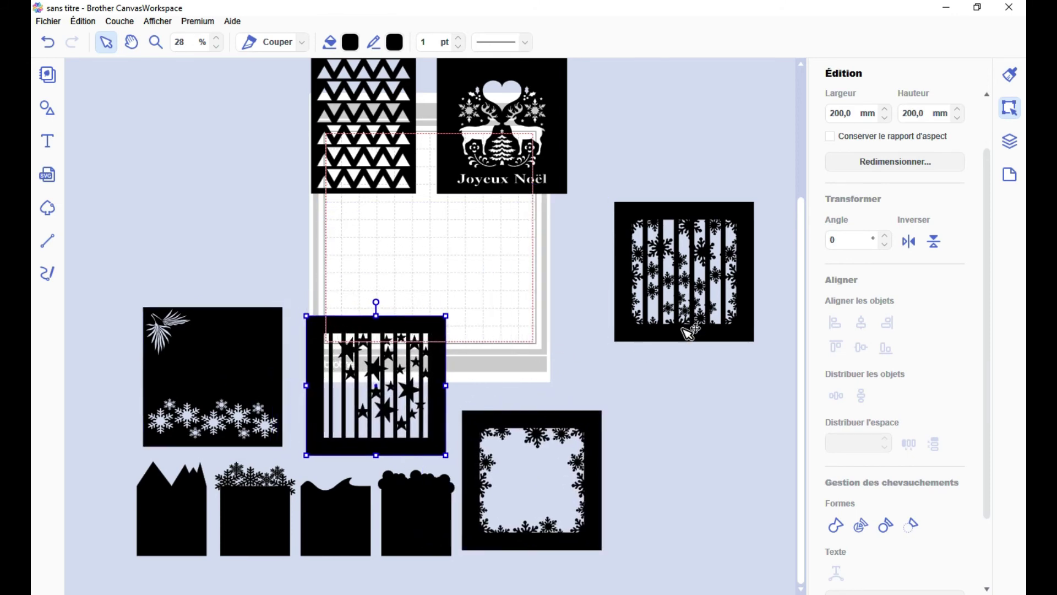
pyautogui.moveTo(692, 333); pyautogui.dragTo(690, 527)
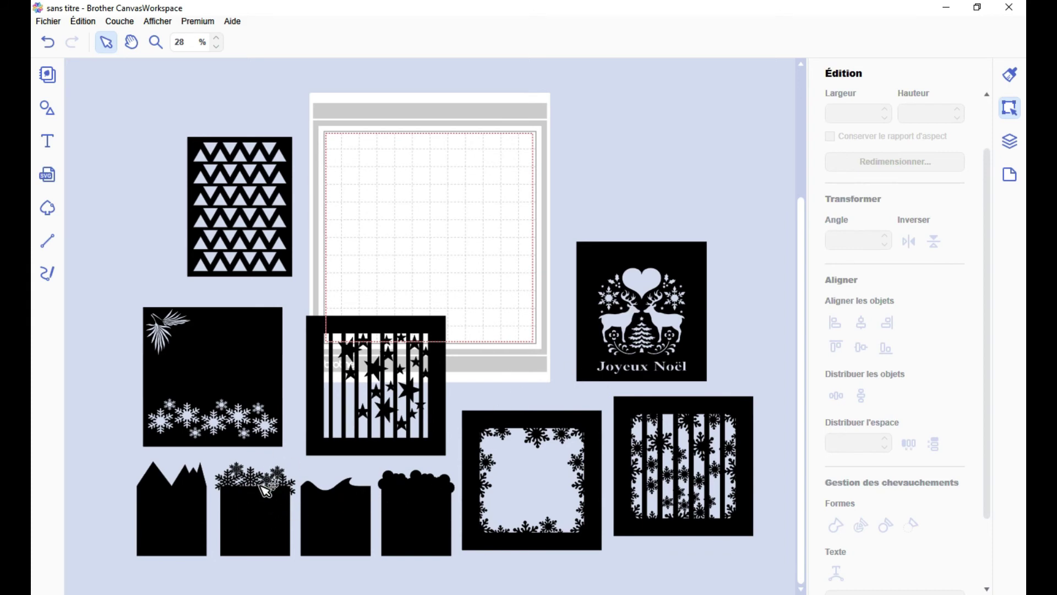
# Step: Place the snowflake-edged shape on the mat by itself, rotated 180° so its snowflakes hang downward
pyautogui.moveTo(246, 517); pyautogui.dragTo(263, 533)
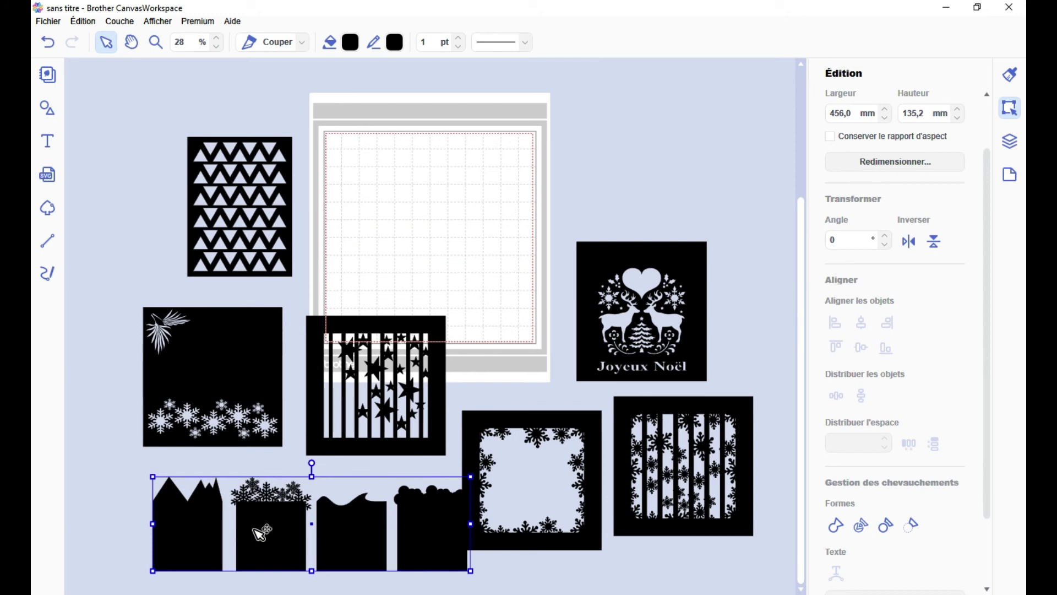
pyautogui.click(272, 472)
pyautogui.click(274, 540)
pyautogui.moveTo(408, 276); pyautogui.dragTo(438, 229)
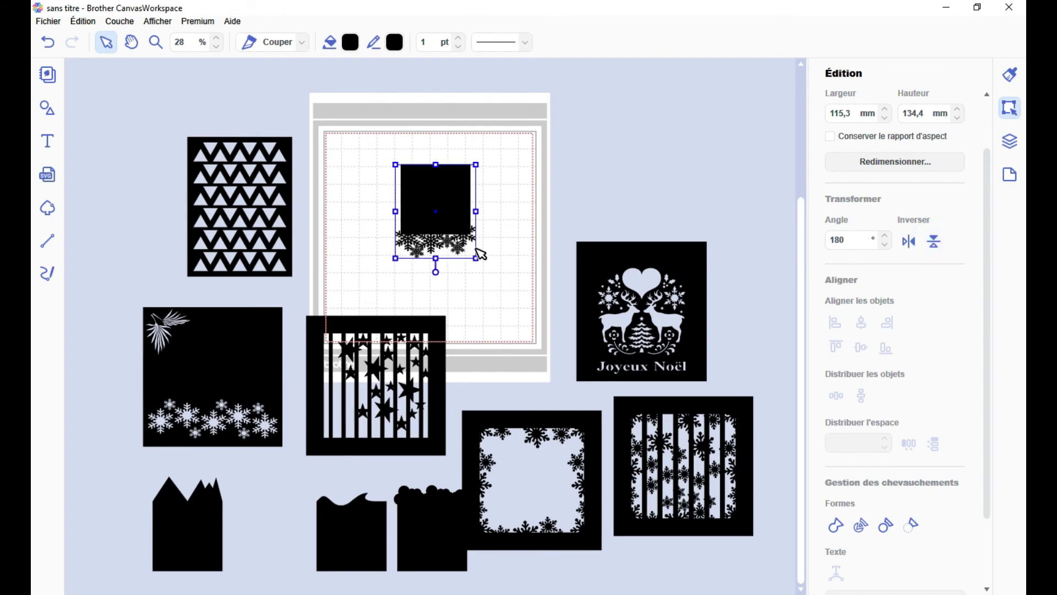
# Step: Move the upside-down snowflake shape off the mat into the free space above the Joyeux Noël panel
pyautogui.scroll(5, 463, 309)
pyautogui.scroll(3, 538, 379)
pyautogui.scroll(-5, 465, 371)
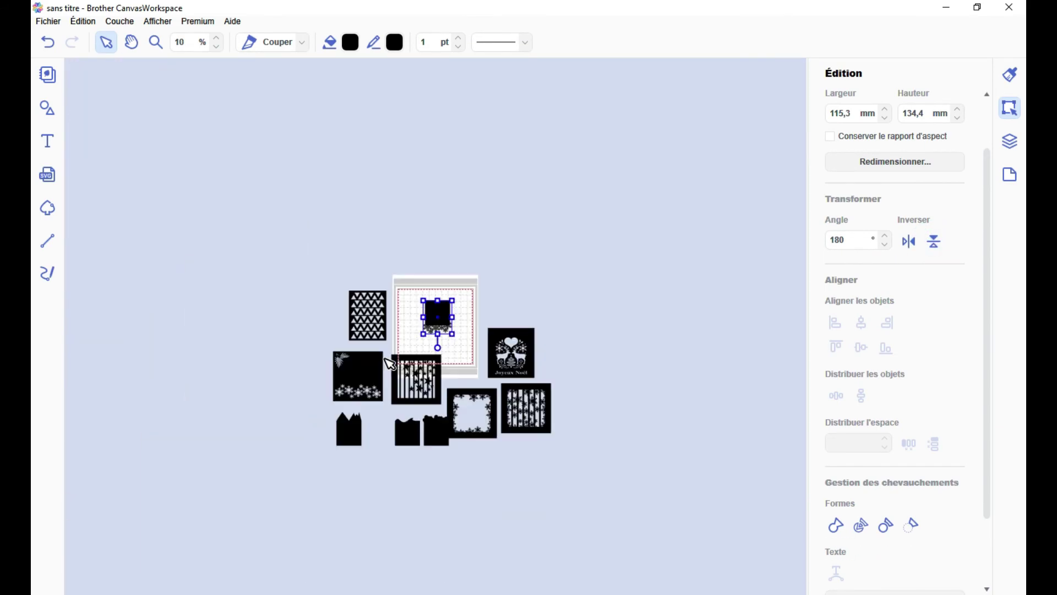
pyautogui.scroll(3, 436, 311)
pyautogui.moveTo(439, 292); pyautogui.dragTo(715, 222)
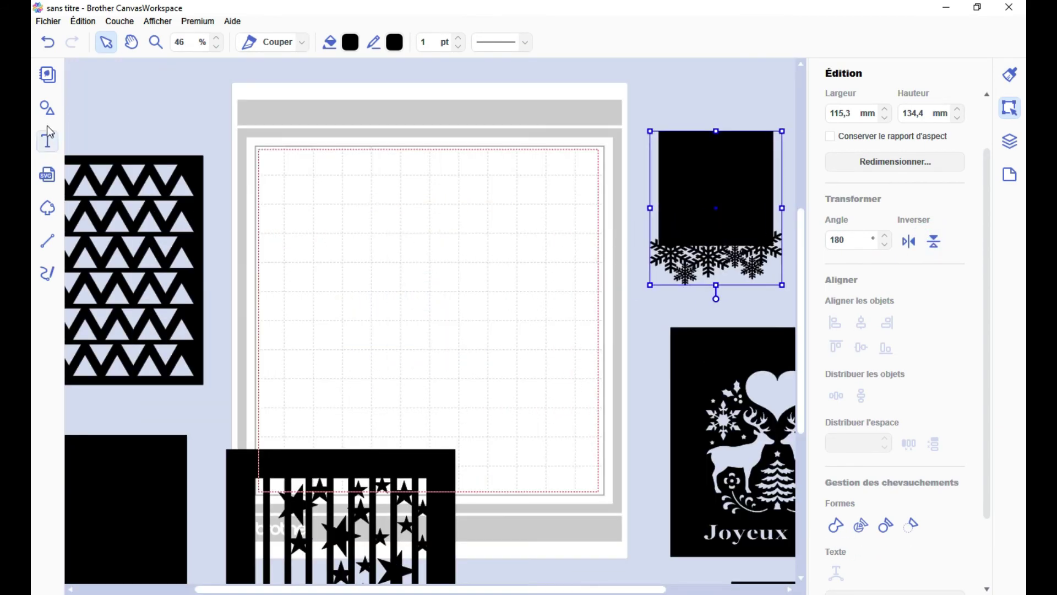
# Step: Insert the winter reindeer design from the library, keep only the two facing reindeer and shrink them to about half size
pyautogui.click(49, 81)
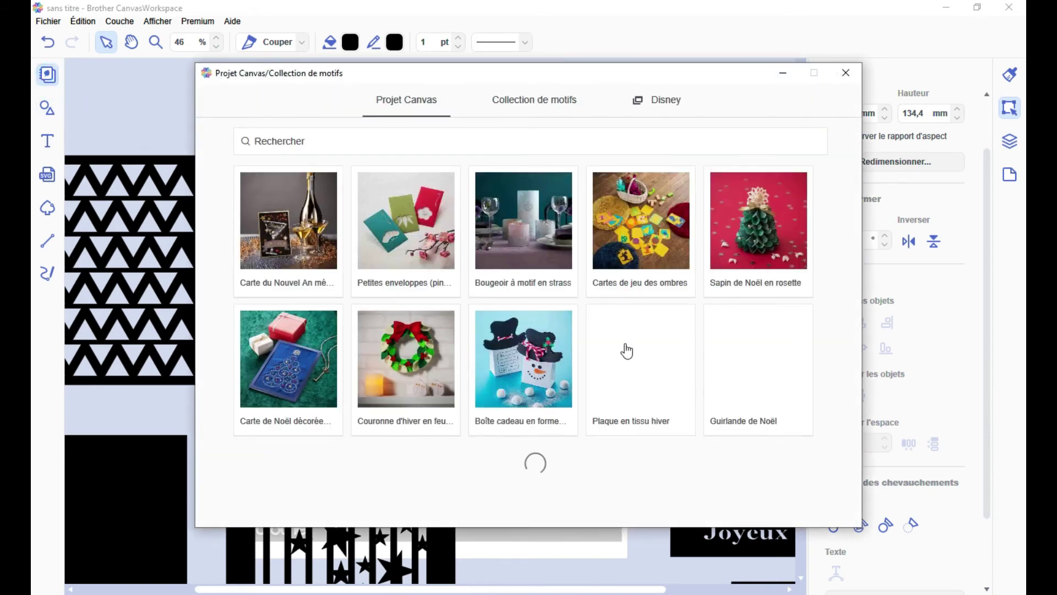
pyautogui.click(628, 348)
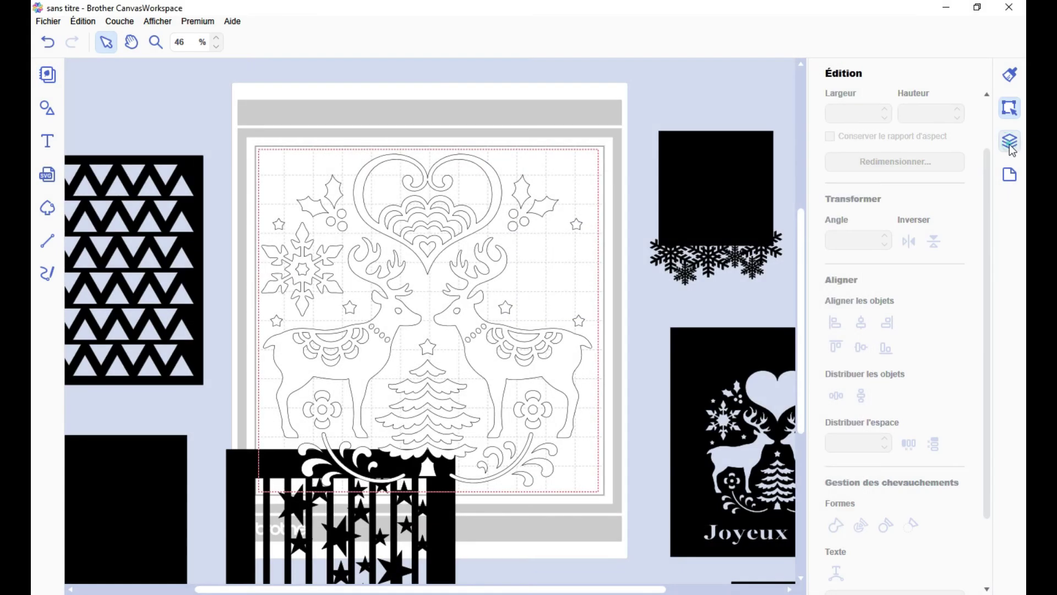
pyautogui.click(870, 131)
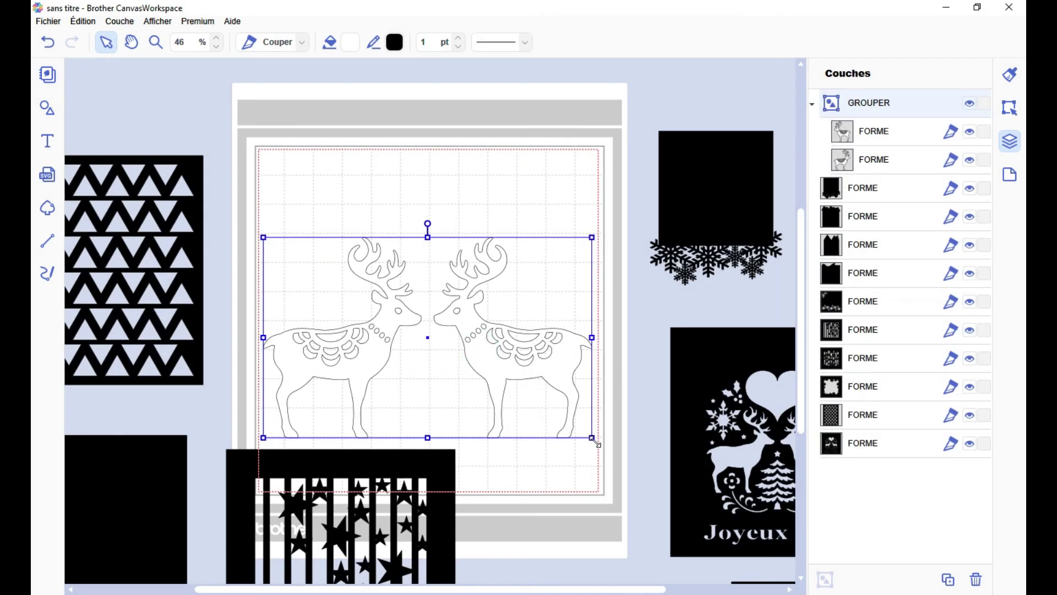
pyautogui.moveTo(595, 441); pyautogui.dragTo(425, 347)
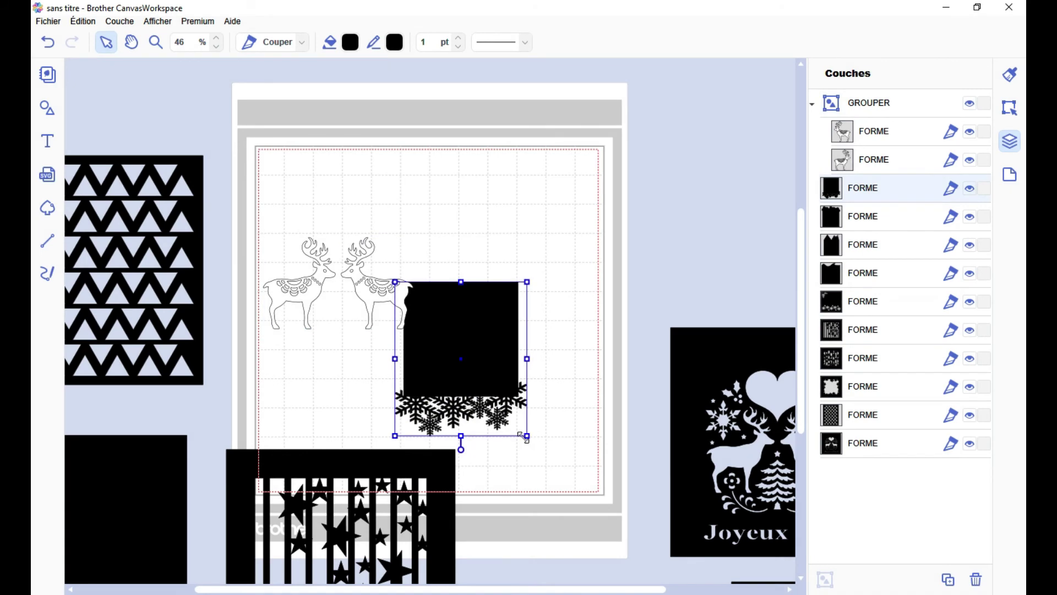
# Step: Enlarge the snowflake-edged shape to about 177 mm wide and centre the two reindeer horizontally on its upper edge
pyautogui.moveTo(524, 436); pyautogui.dragTo(597, 518)
pyautogui.moveTo(385, 302)
pyautogui.mouseDown()
pyautogui.moveTo(553, 265)
pyautogui.moveTo(527, 261)
pyautogui.moveTo(541, 267)
pyautogui.mouseUp()
pyautogui.moveTo(623, 241); pyautogui.dragTo(483, 333)
pyautogui.click(1009, 109)
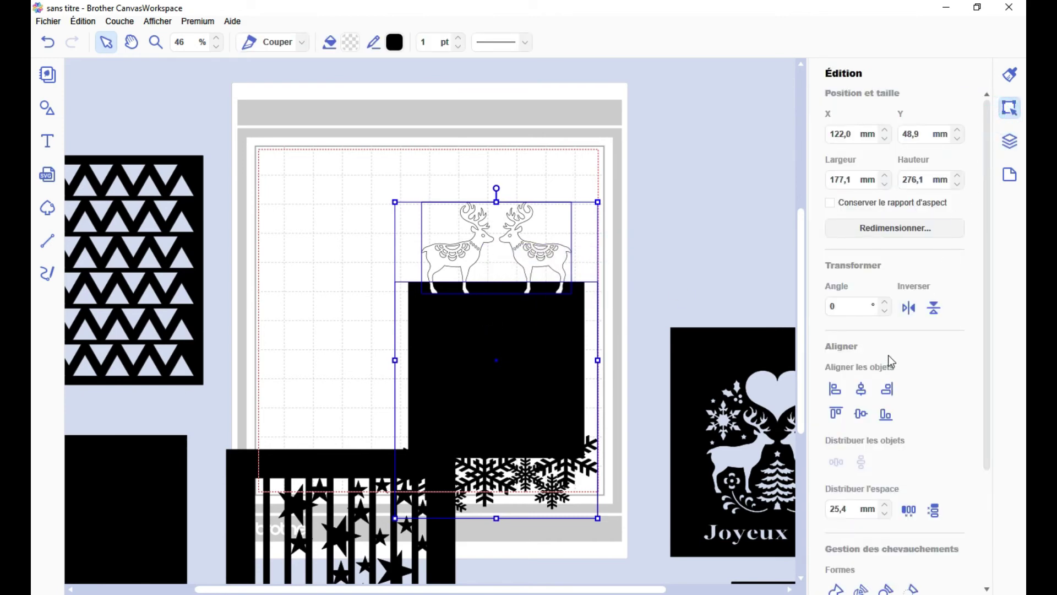
pyautogui.click(864, 388)
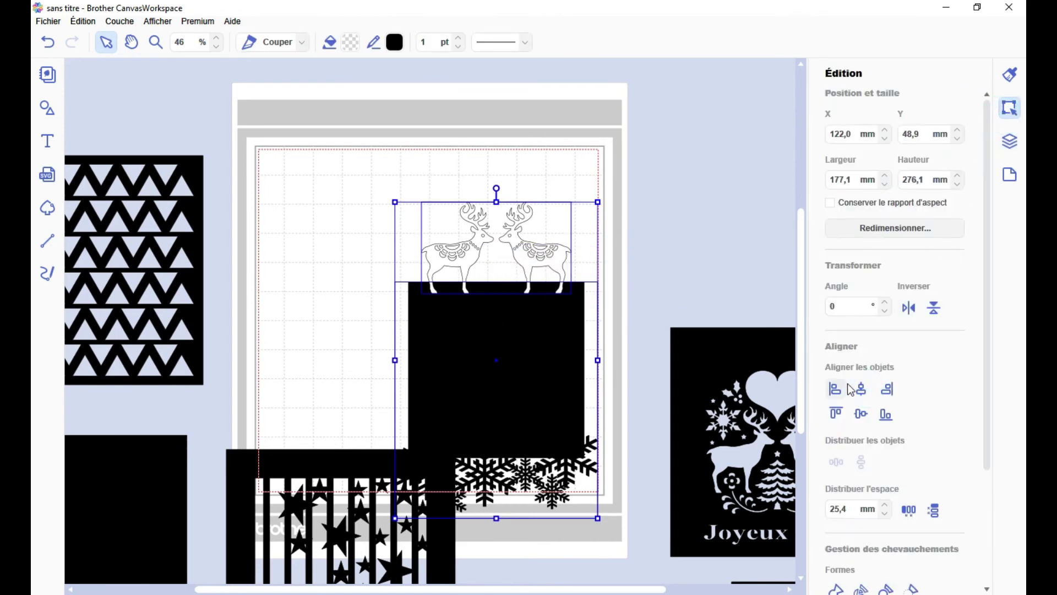
pyautogui.click(695, 252)
# Step: Raise the reindeer so only their hooves overlap the square's upper edge, and centre them horizontally with the snowflake-edged shape
pyautogui.scroll(3, 663, 313)
pyautogui.moveTo(677, 203); pyautogui.dragTo(654, 194)
pyautogui.click(725, 204)
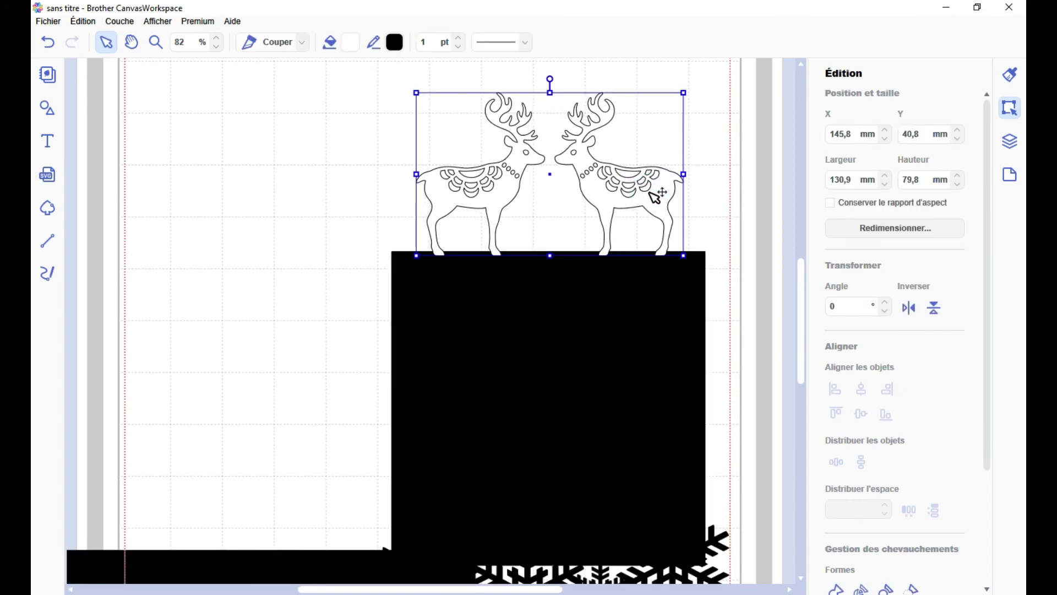
pyautogui.moveTo(769, 180); pyautogui.dragTo(677, 344)
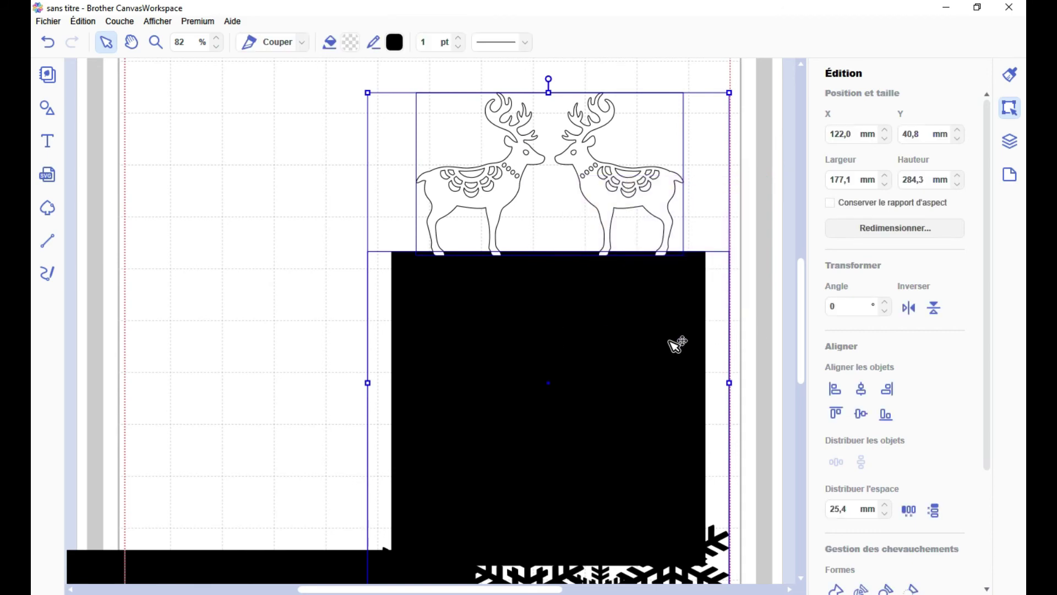
pyautogui.click(861, 389)
# Step: Merge the reindeer and the snowflake-edged shape into one outline and fill it with black #000000
pyautogui.scroll(-2, 850, 515)
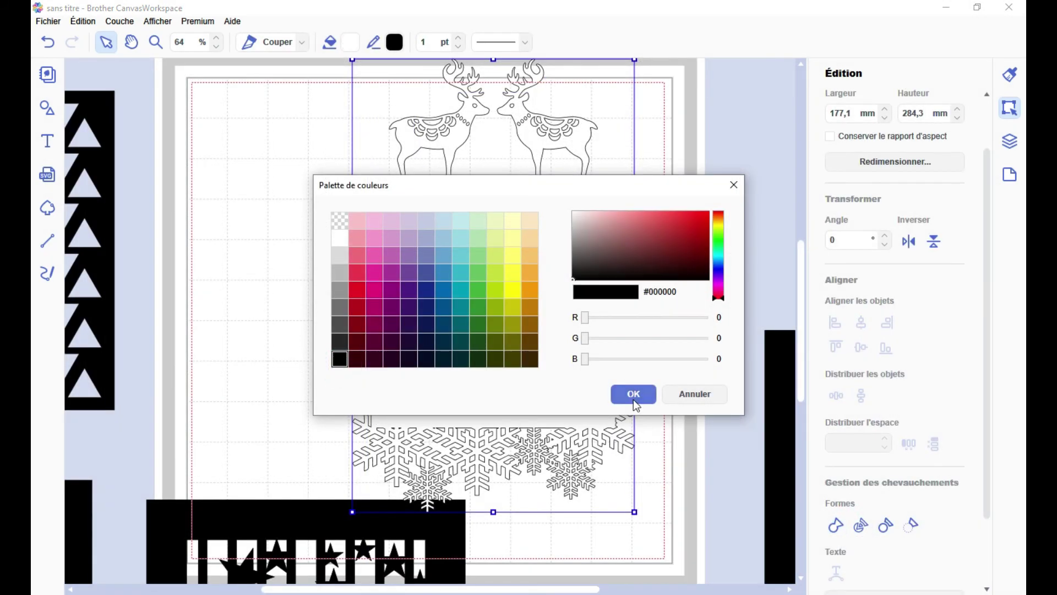
pyautogui.click(628, 394)
pyautogui.scroll(2, 633, 310)
pyautogui.scroll(-4, 633, 309)
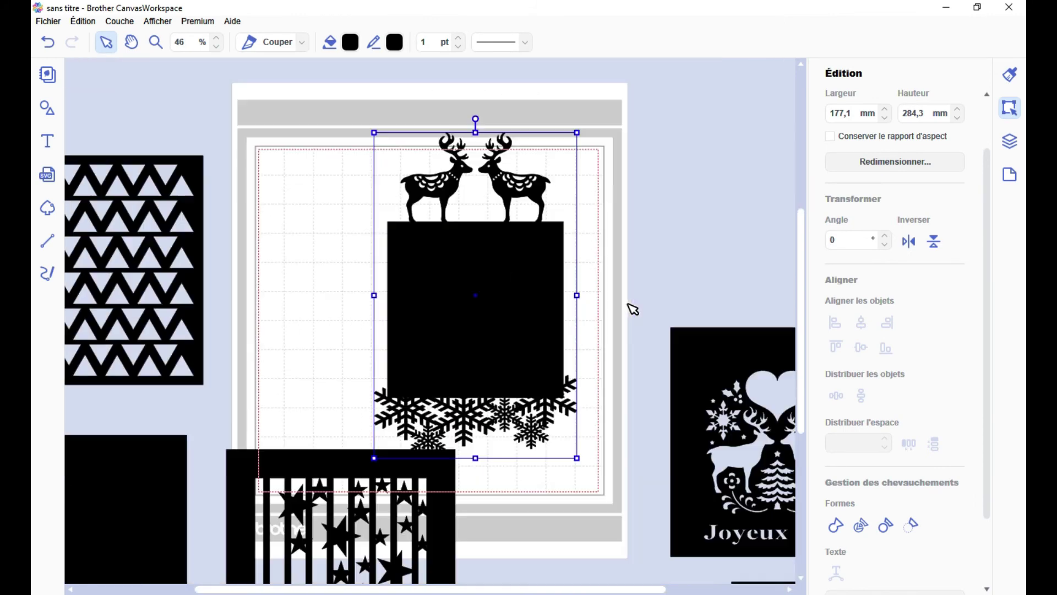
# Step: Shift the merged panel slightly on the mat and examine where the reindeer's hooves join the square
pyautogui.click(520, 281)
pyautogui.moveTo(558, 324); pyautogui.dragTo(586, 365)
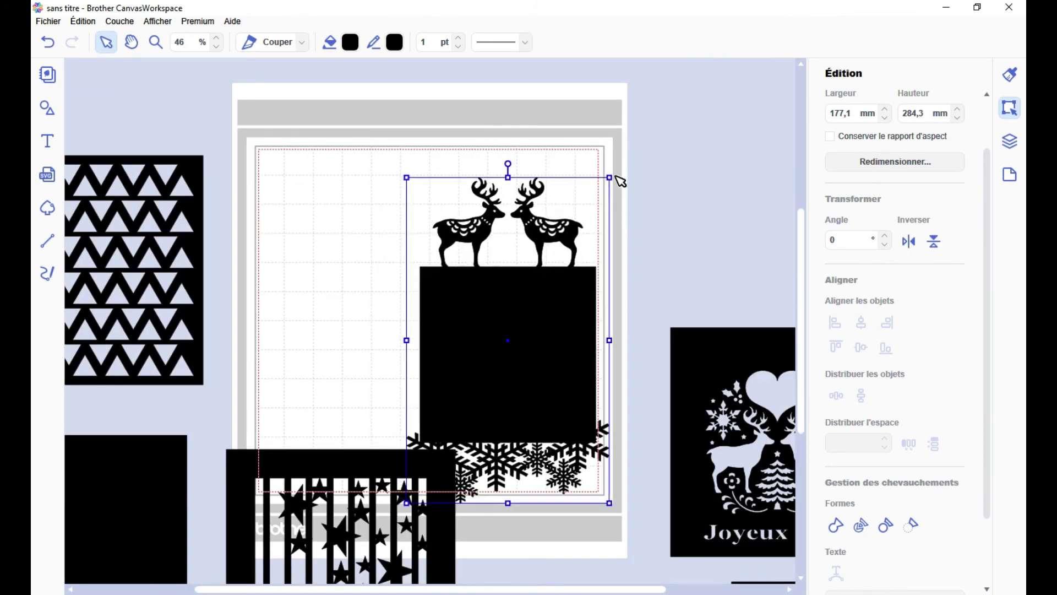
pyautogui.scroll(3, 557, 251)
pyautogui.scroll(3, 557, 252)
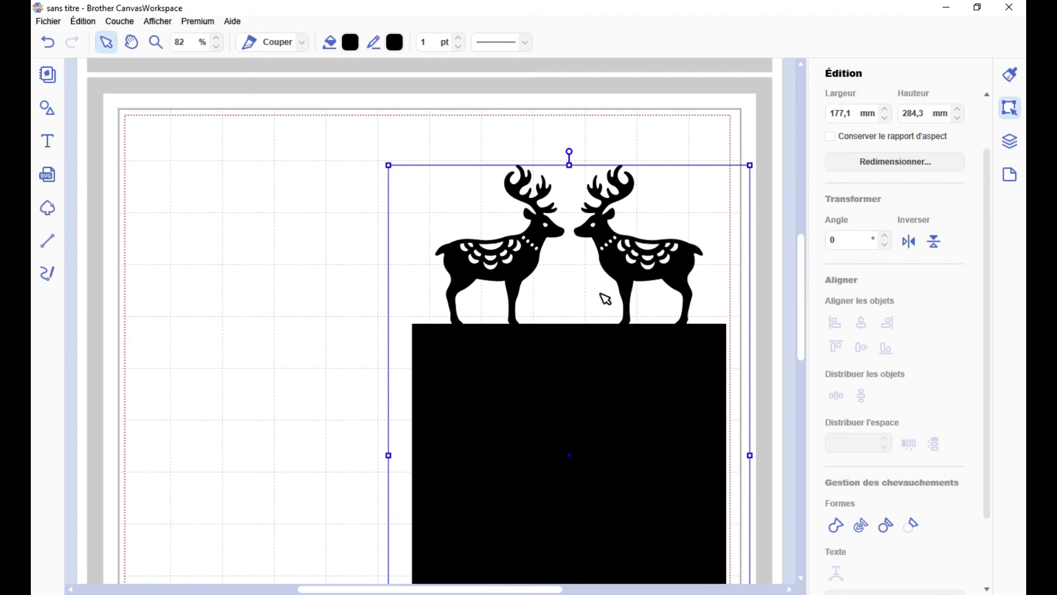
pyautogui.scroll(-3, 604, 300)
pyautogui.scroll(-3, 631, 367)
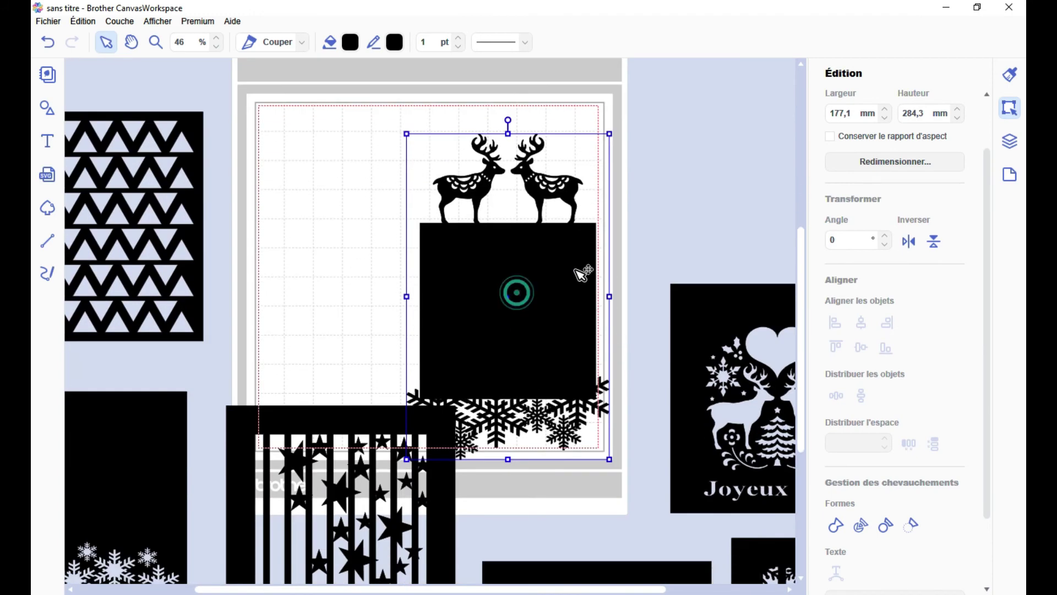
# Step: Move the merged reindeer and snowflake panel off the mat into the free space beside it, above the three small edged shapes
pyautogui.moveTo(514, 290); pyautogui.dragTo(571, 279)
pyautogui.scroll(-2, 569, 282)
pyautogui.scroll(-2, 531, 306)
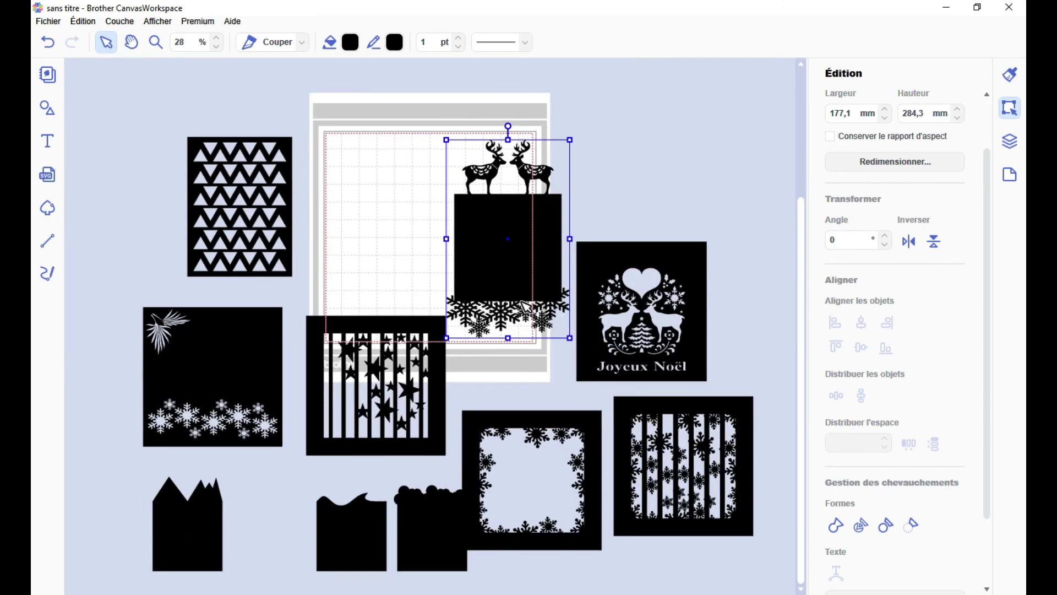
pyautogui.moveTo(546, 226); pyautogui.dragTo(479, 220)
pyautogui.moveTo(479, 220); pyautogui.dragTo(479, 232)
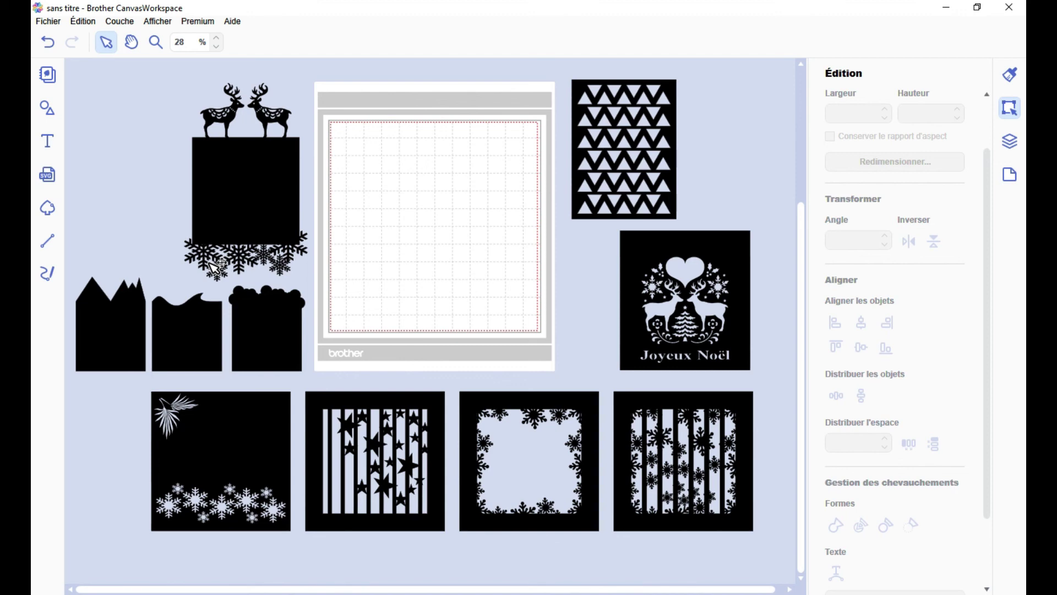
pyautogui.moveTo(292, 262); pyautogui.dragTo(249, 270)
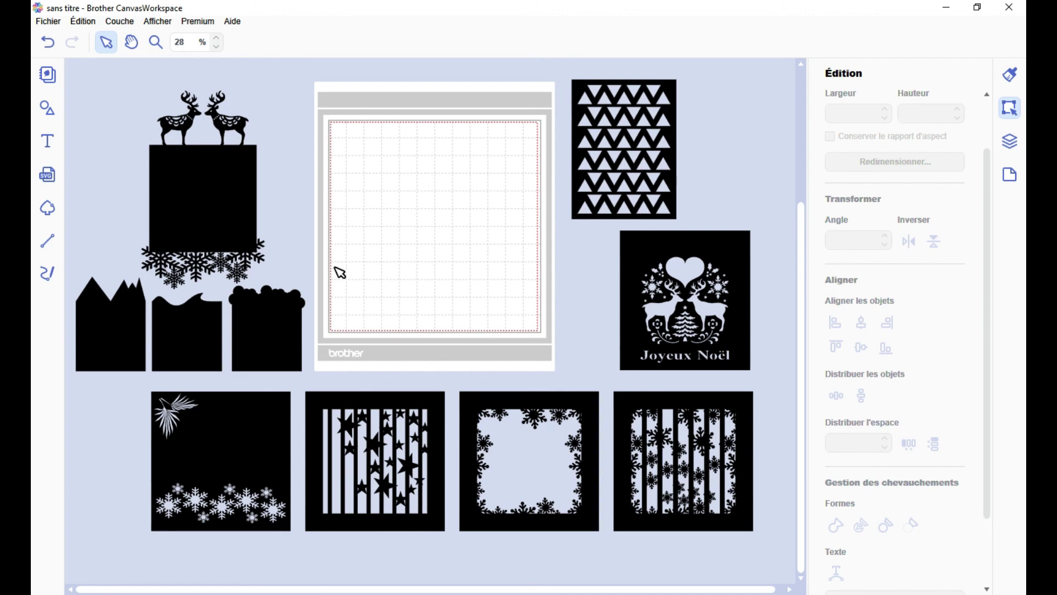